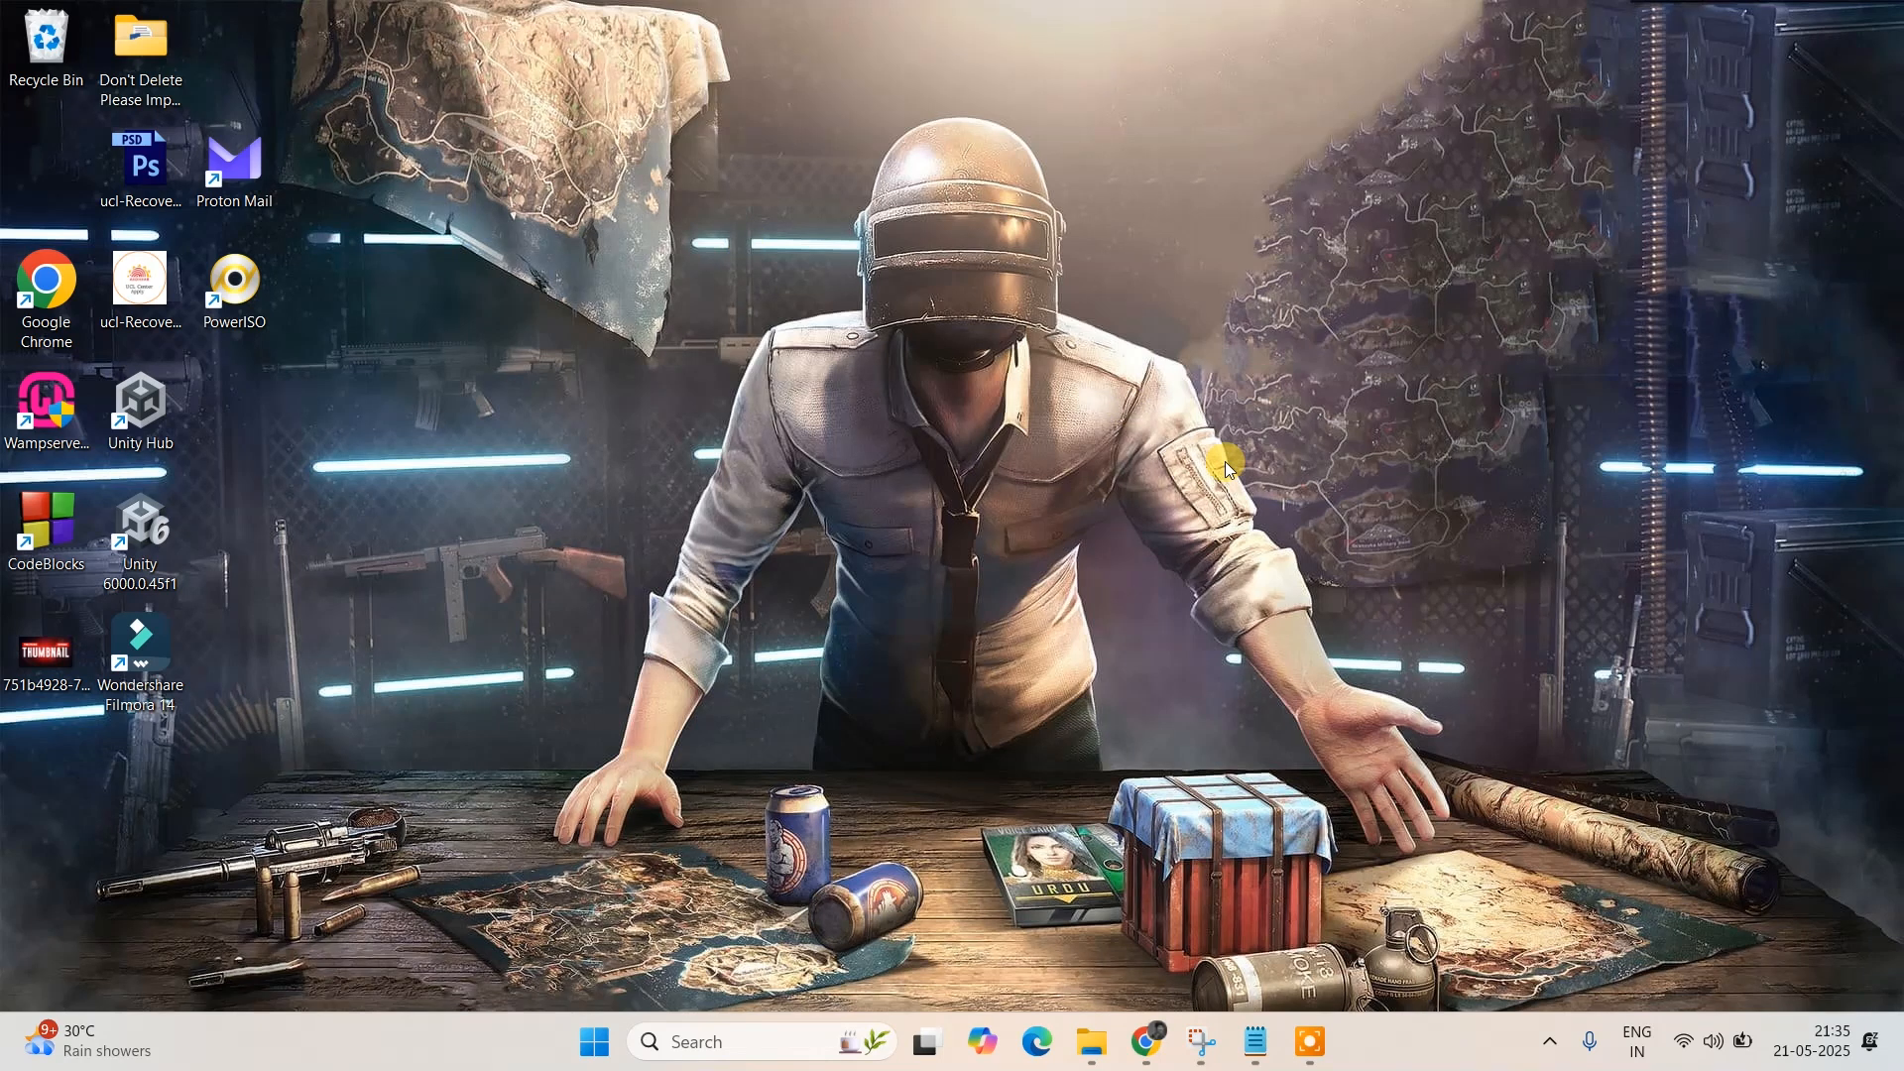
- Switch to Canva in Chrome and create a new blank video design
left_click(1145, 1037)
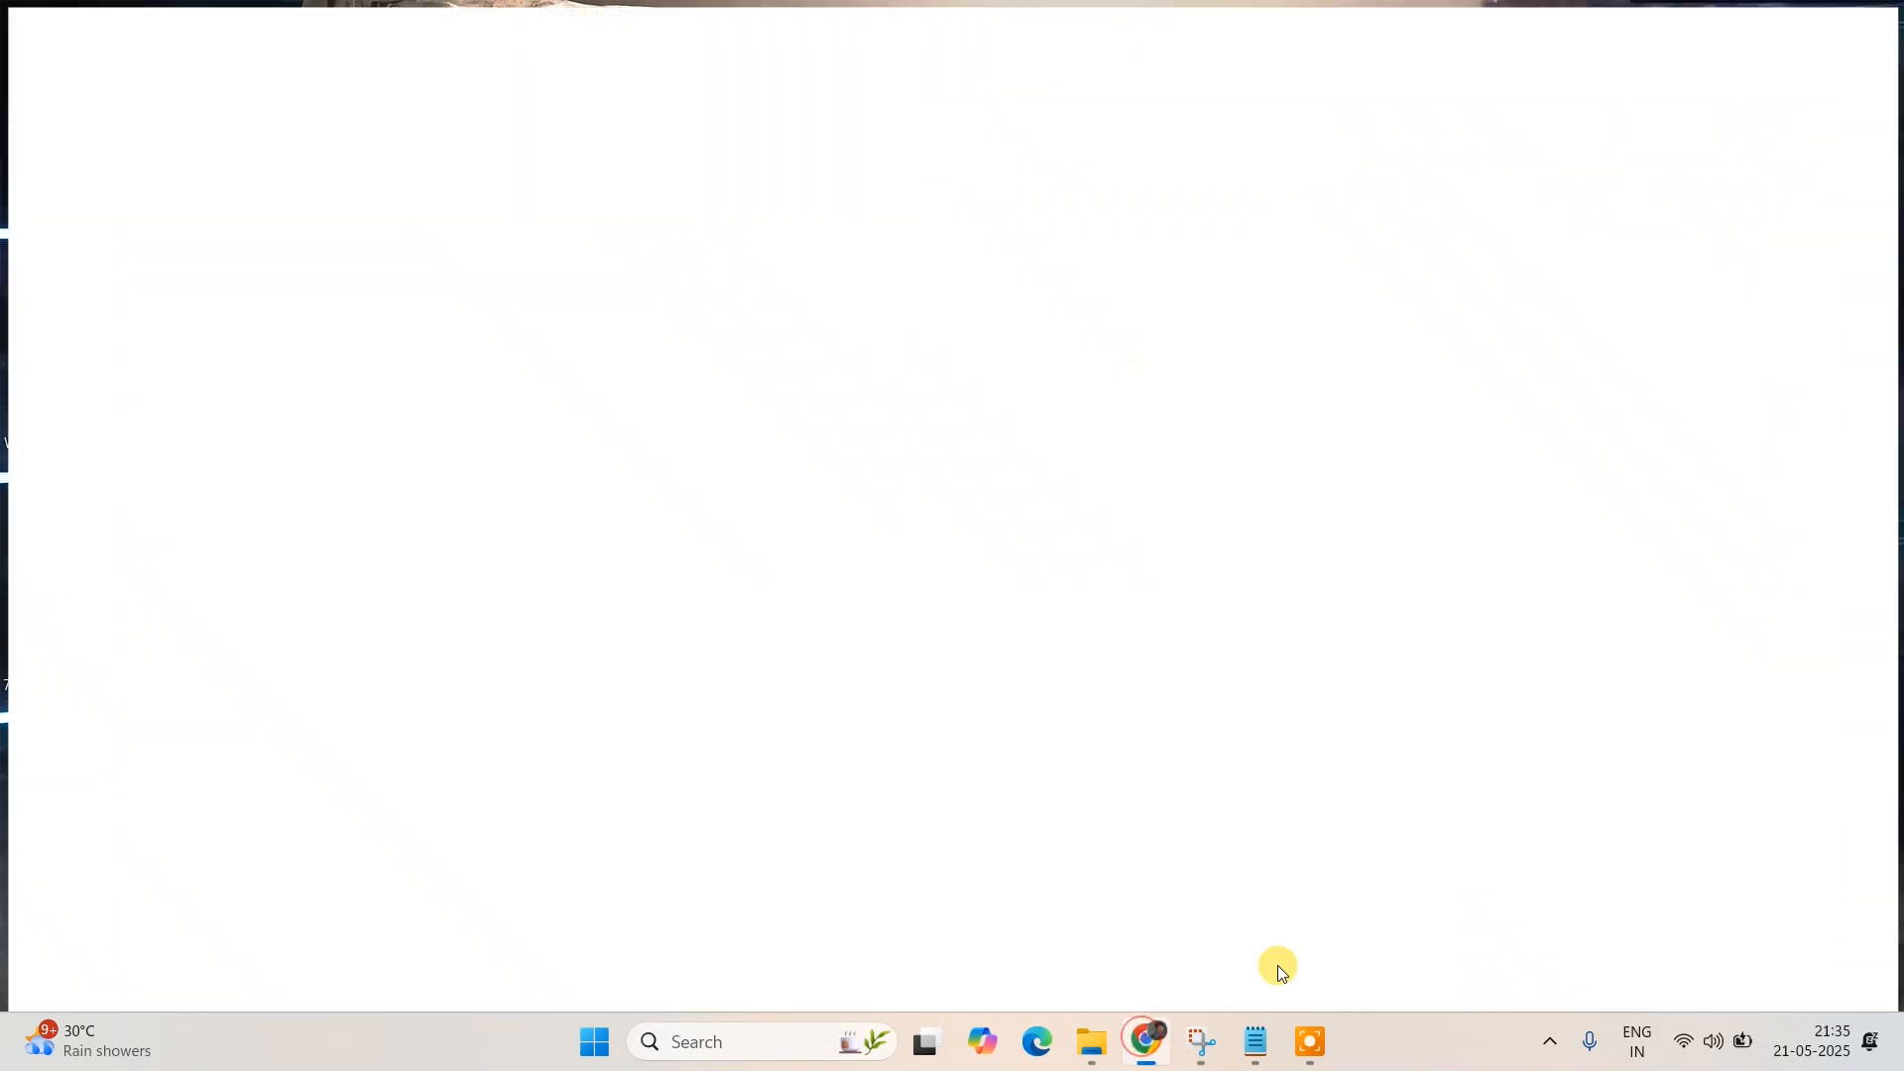
left_click(30, 252)
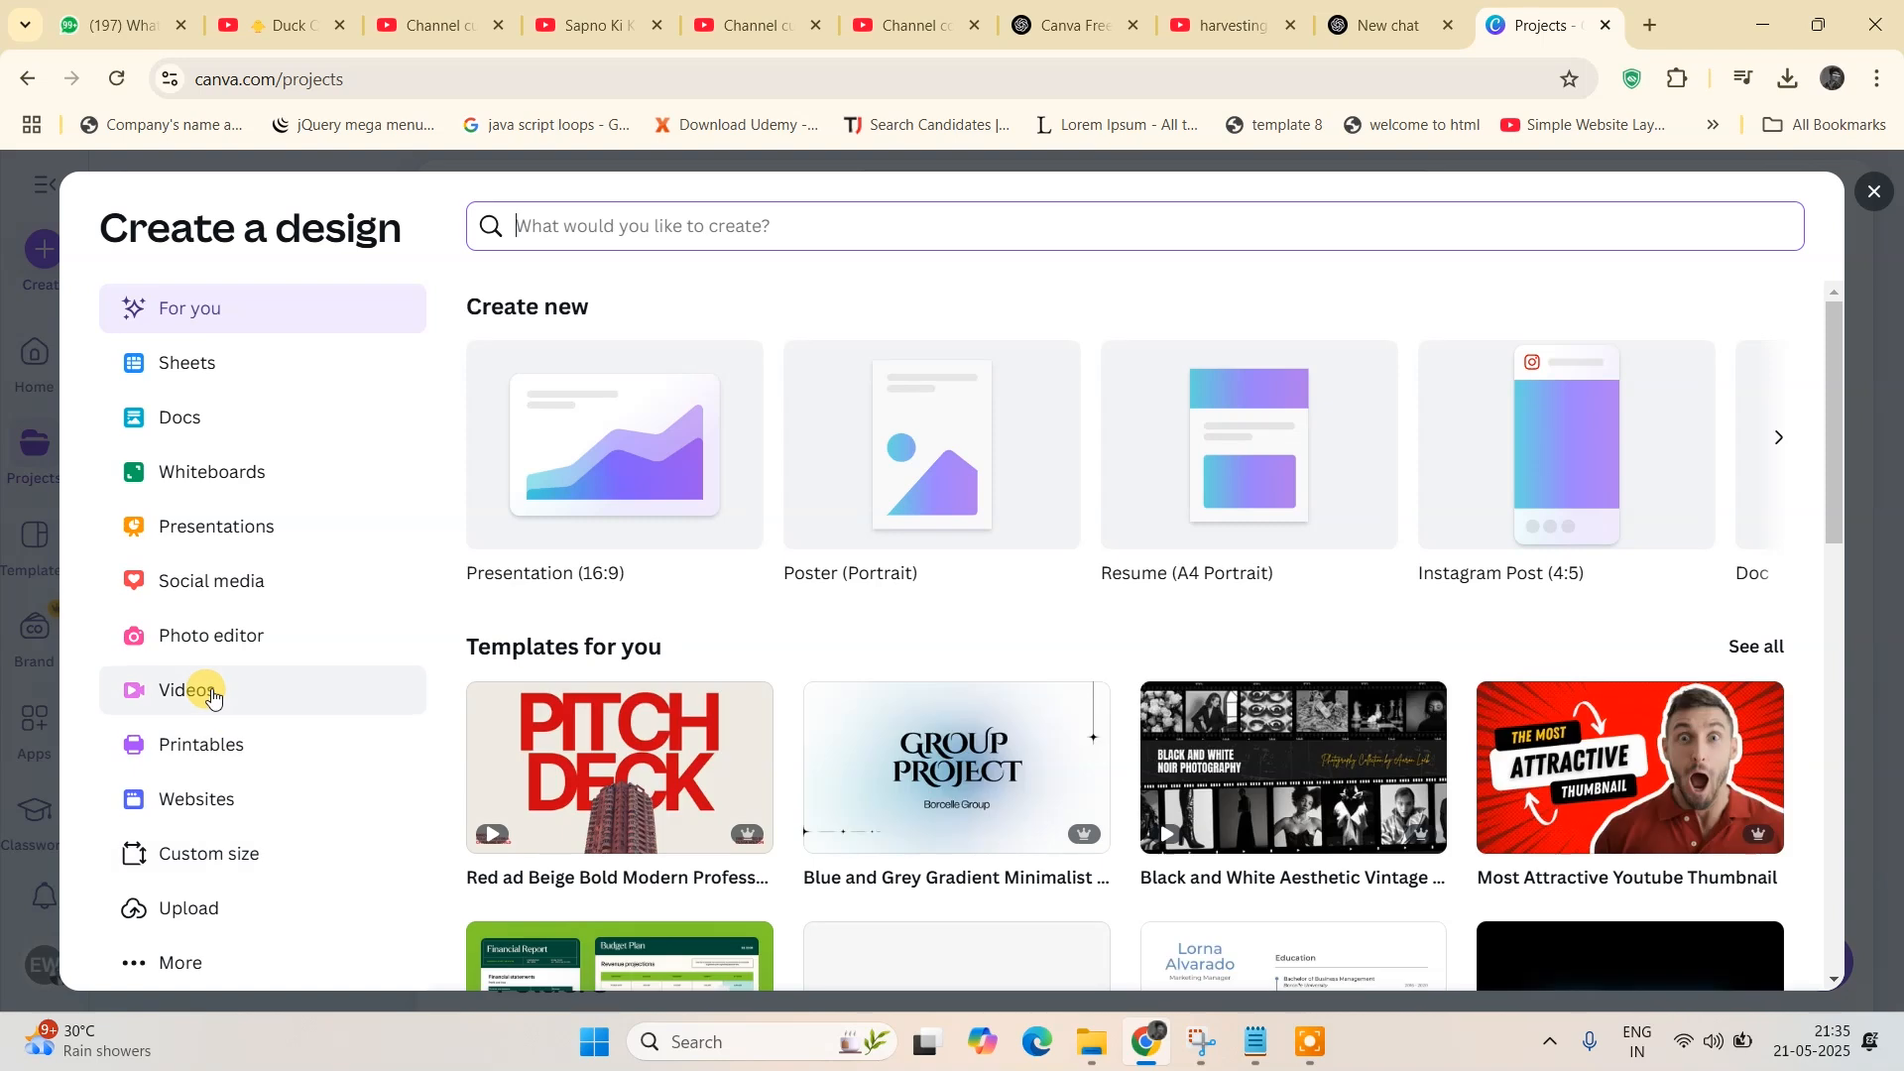
left_click(290, 702)
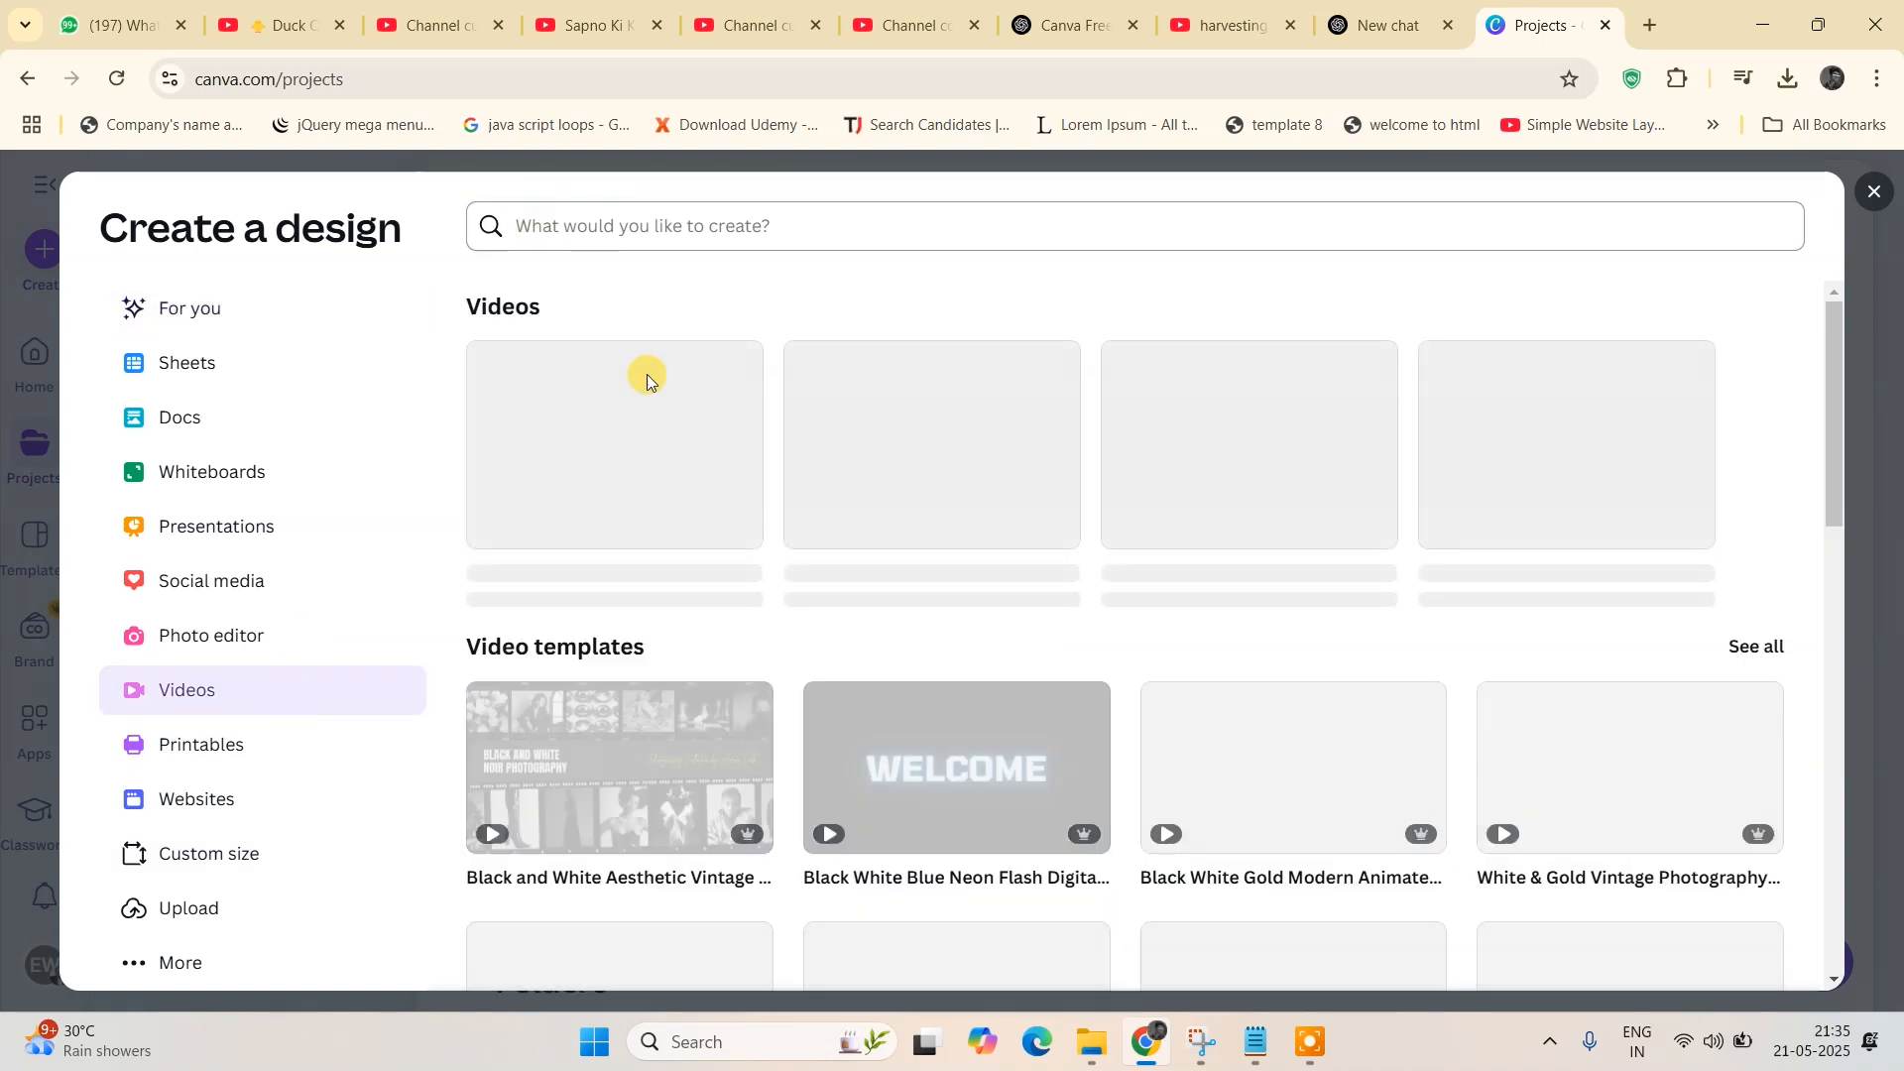
left_click(573, 461)
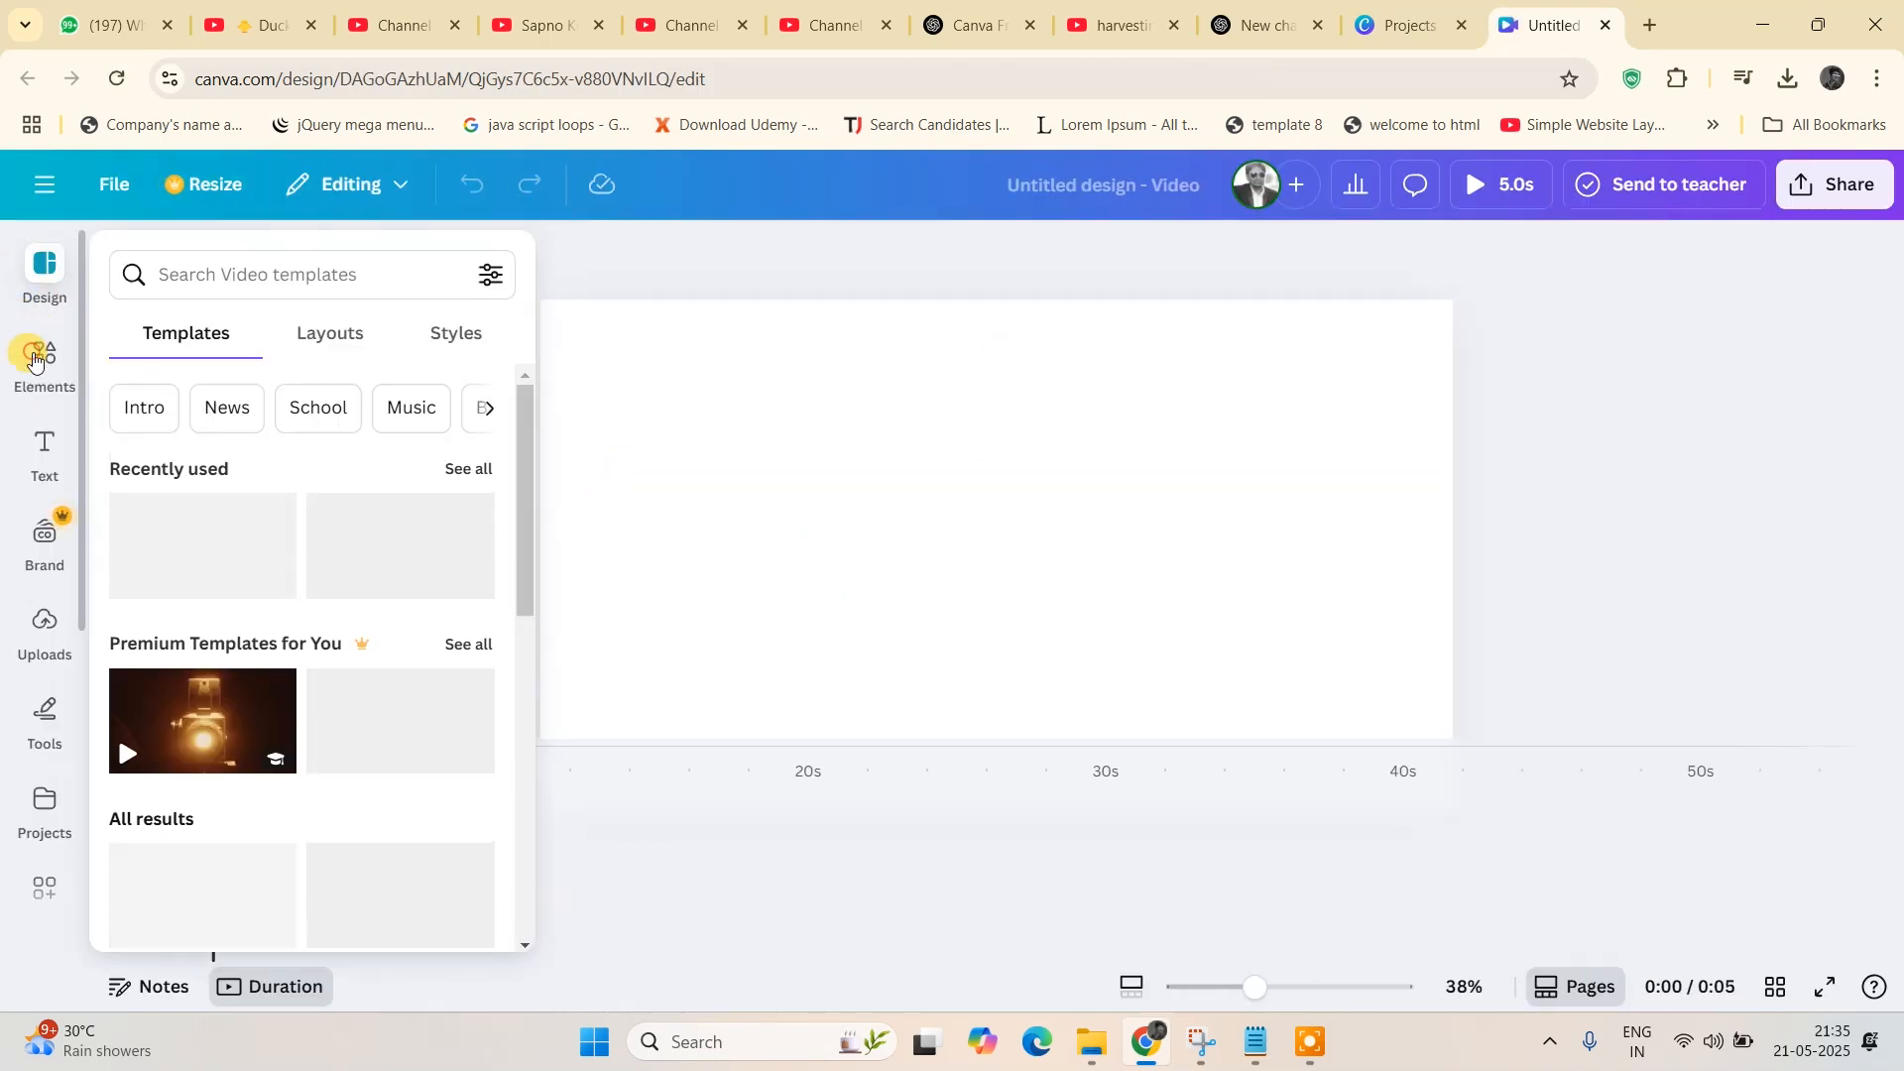
- Search the graphic elements for "urban street" and insert the scene with the red telephone box and wooden fence
left_click(32, 359)
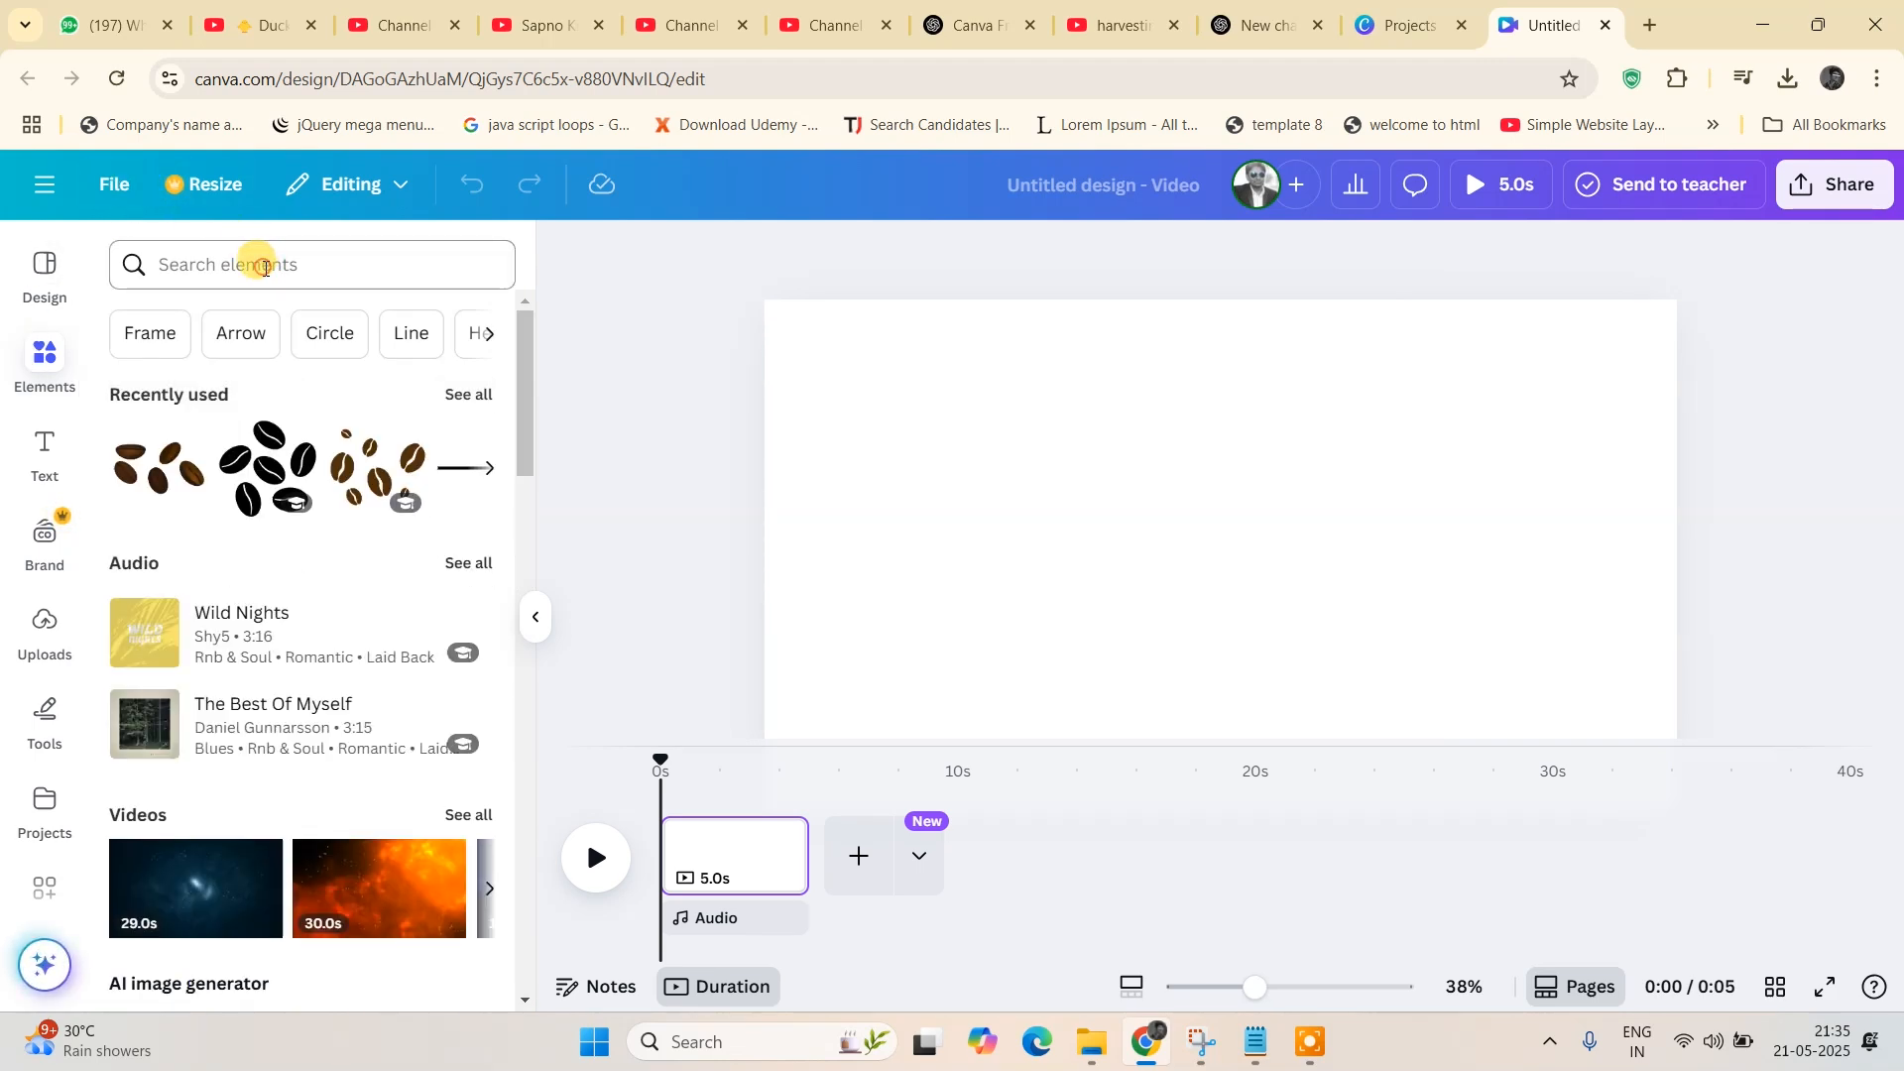
left_click(265, 266)
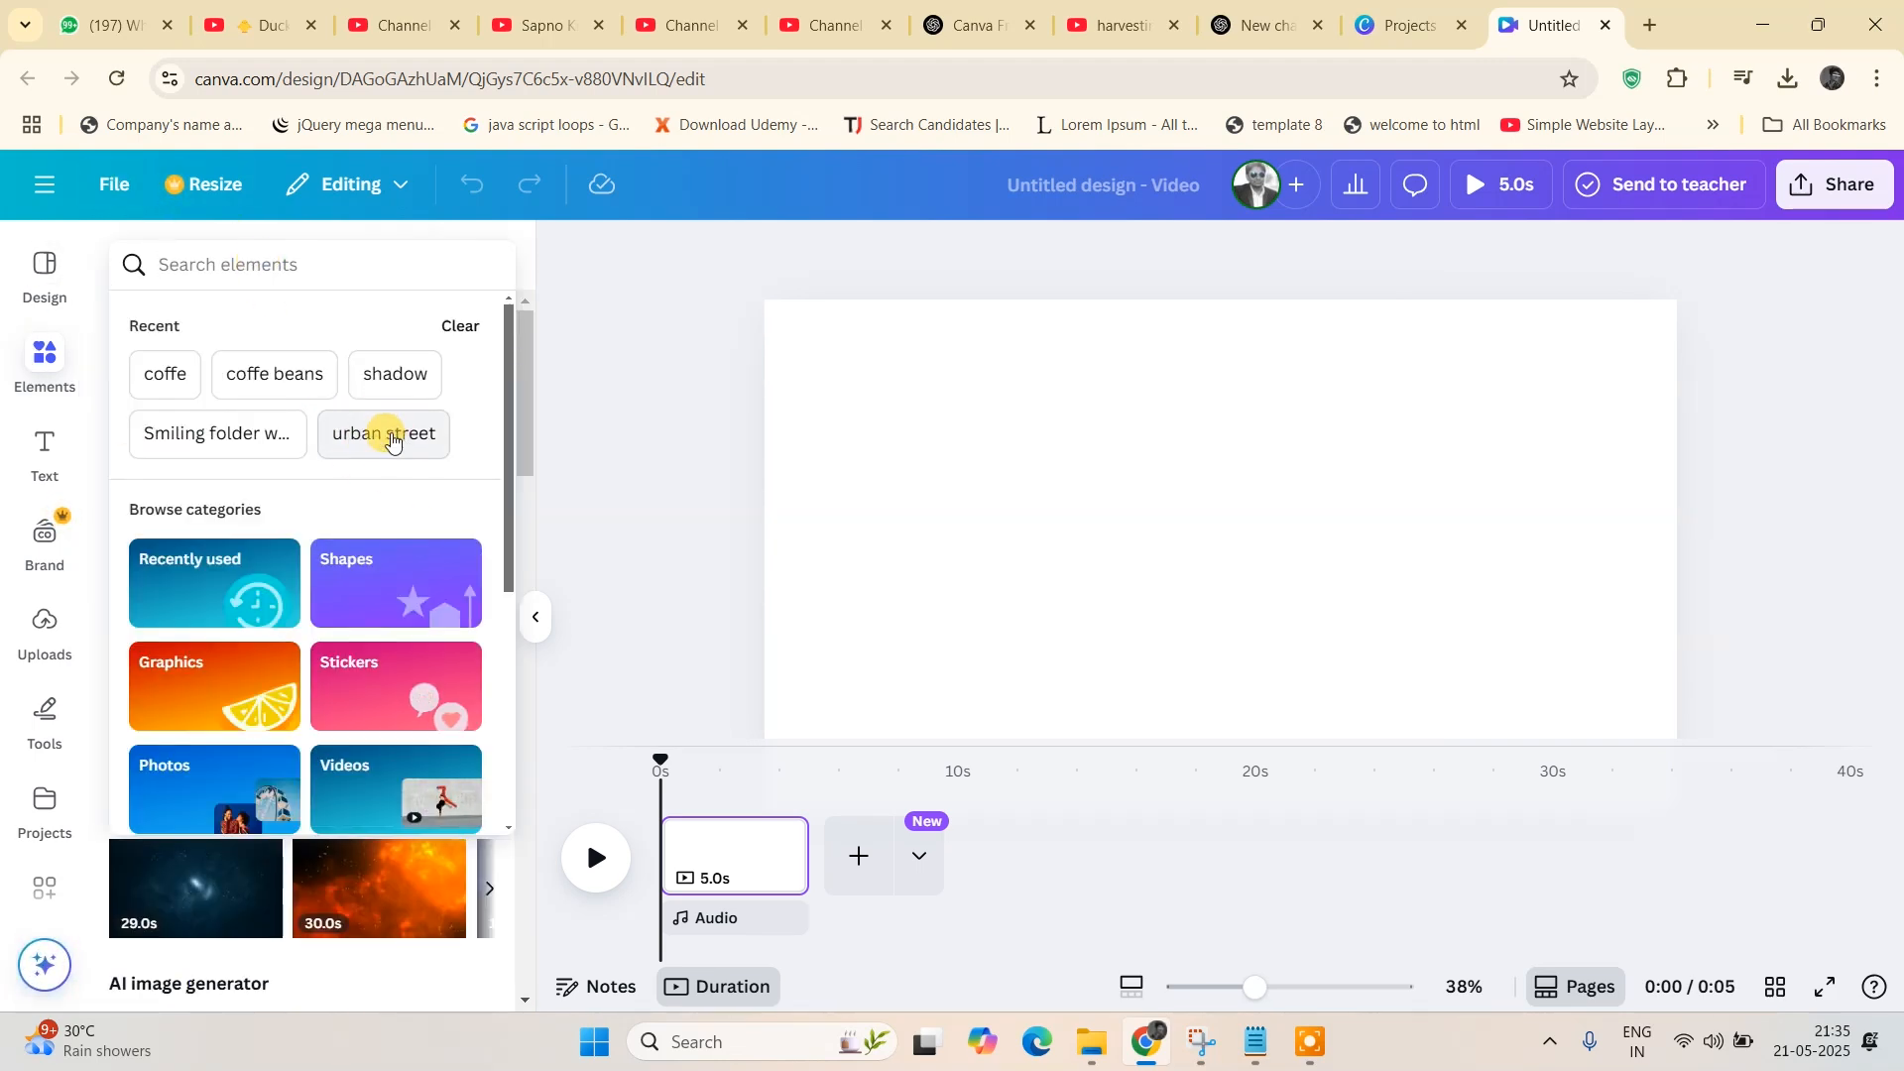
left_click(388, 440)
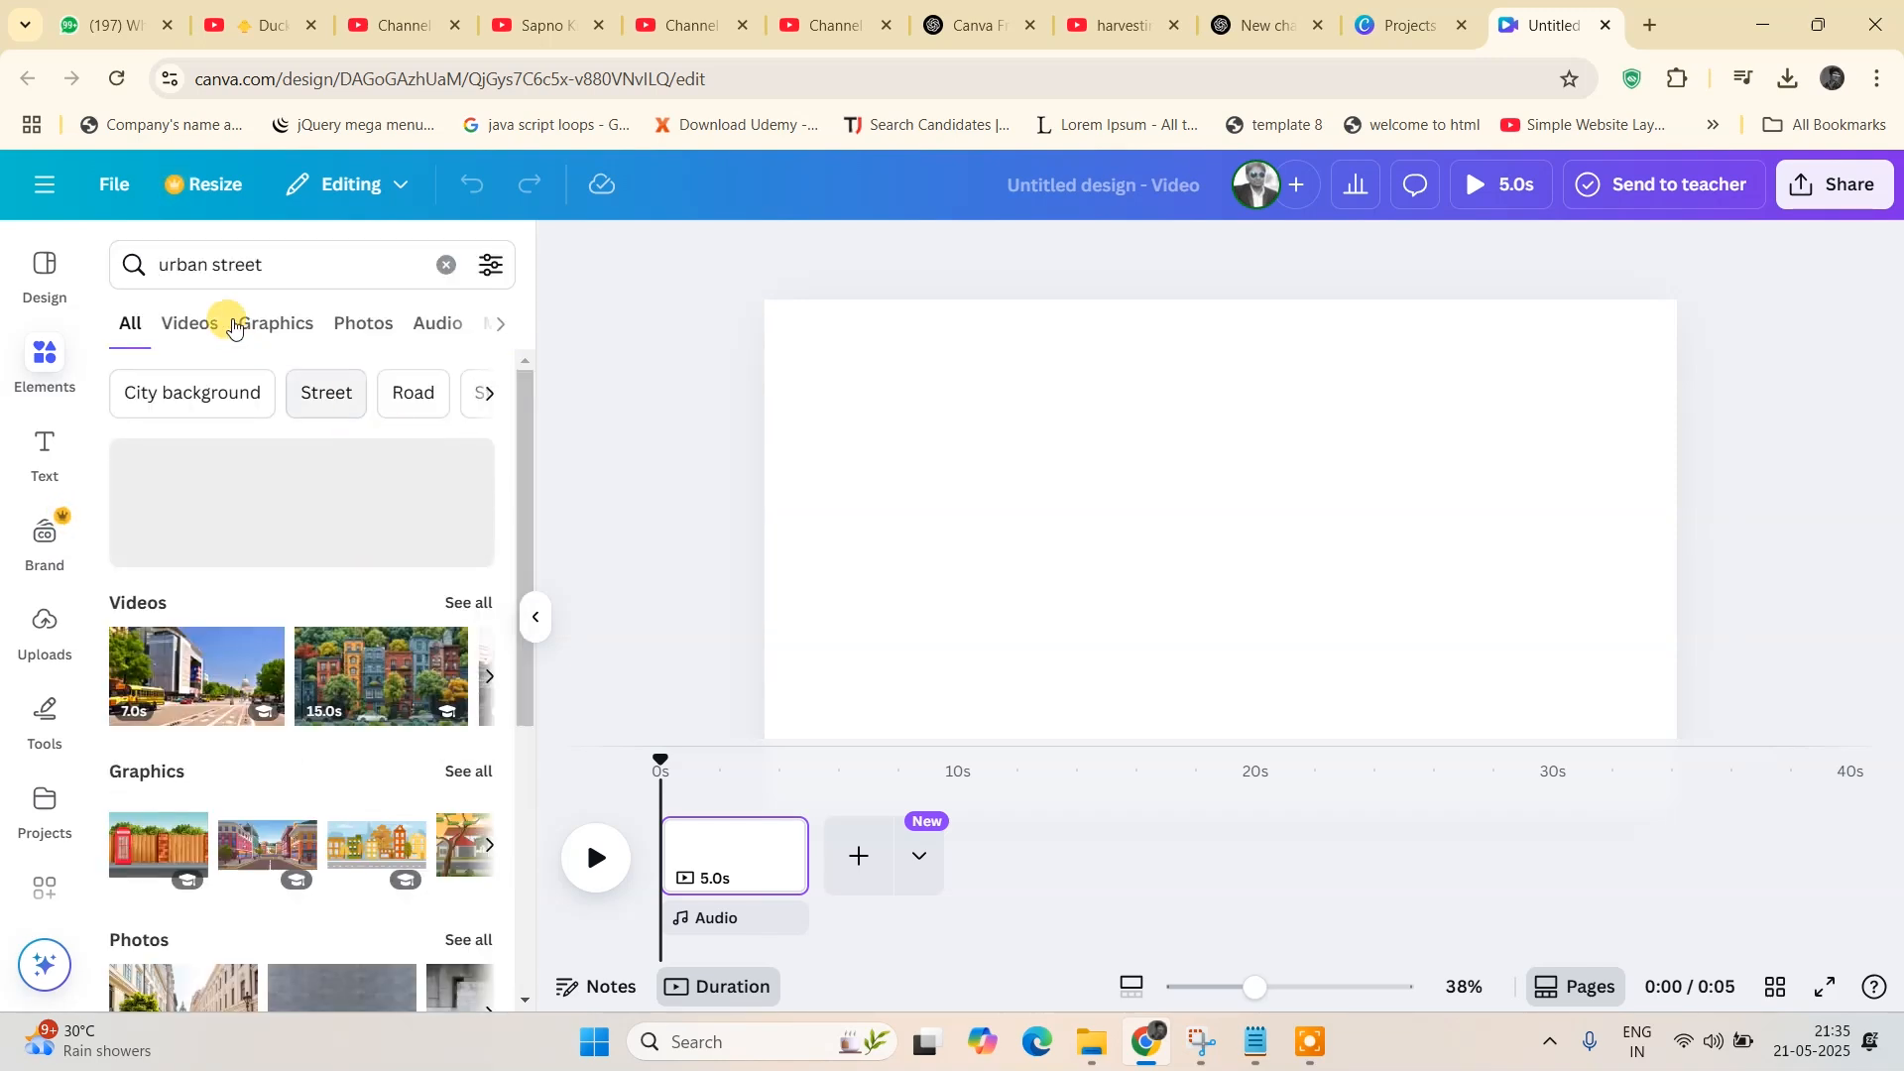
left_click(247, 324)
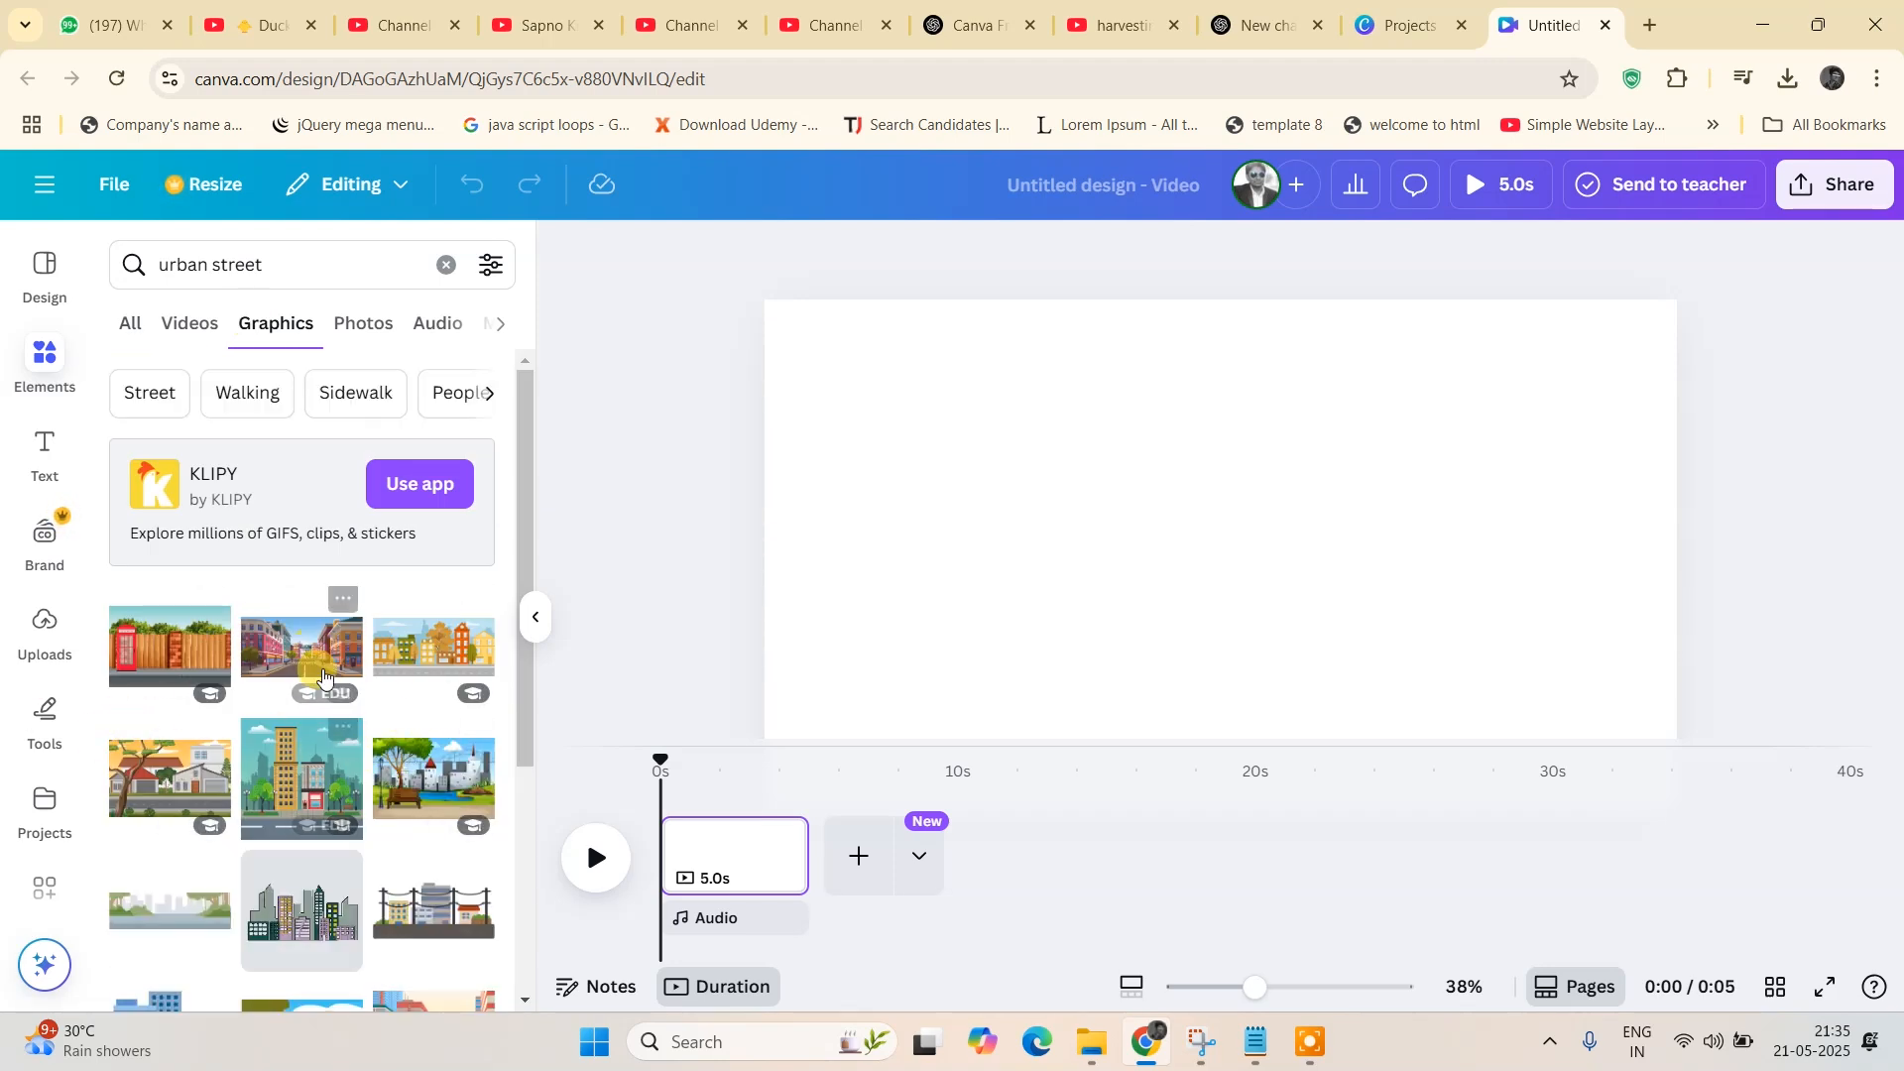
scroll(323, 677, "down", 3)
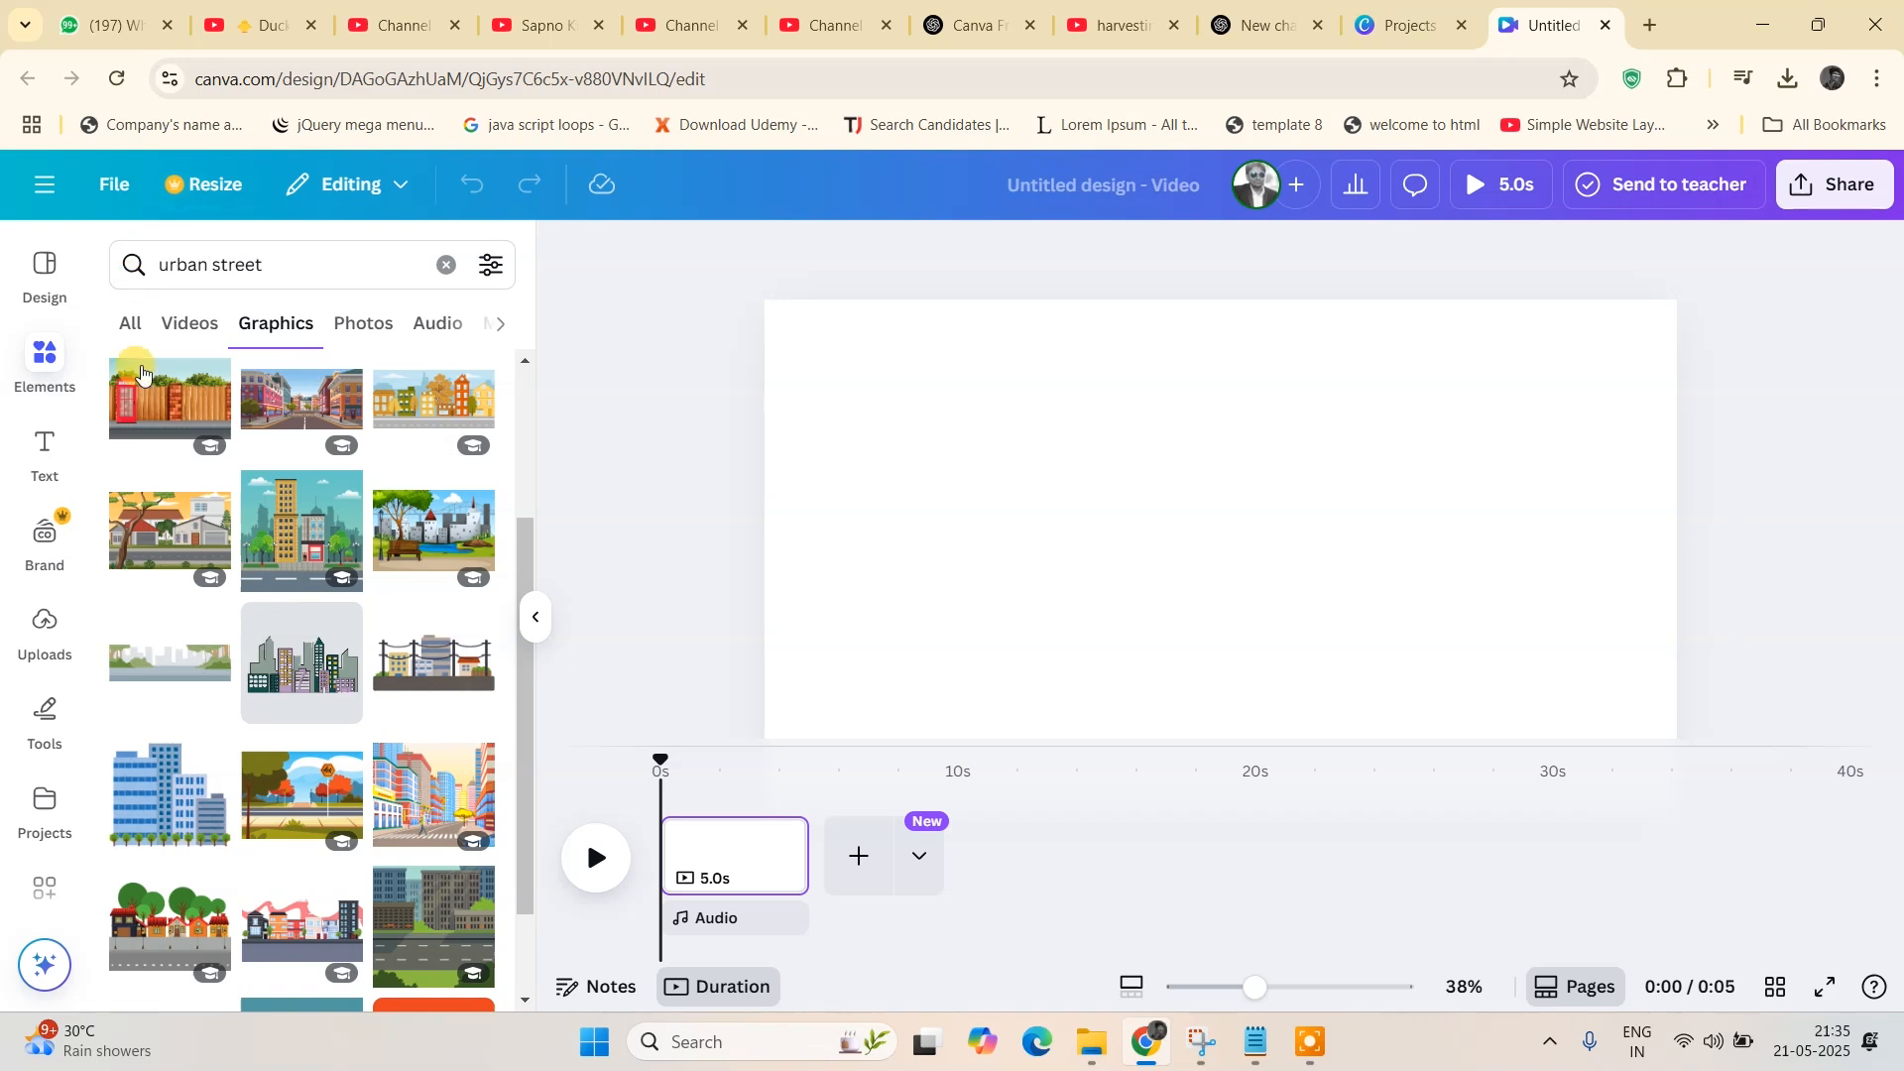
left_click(145, 409)
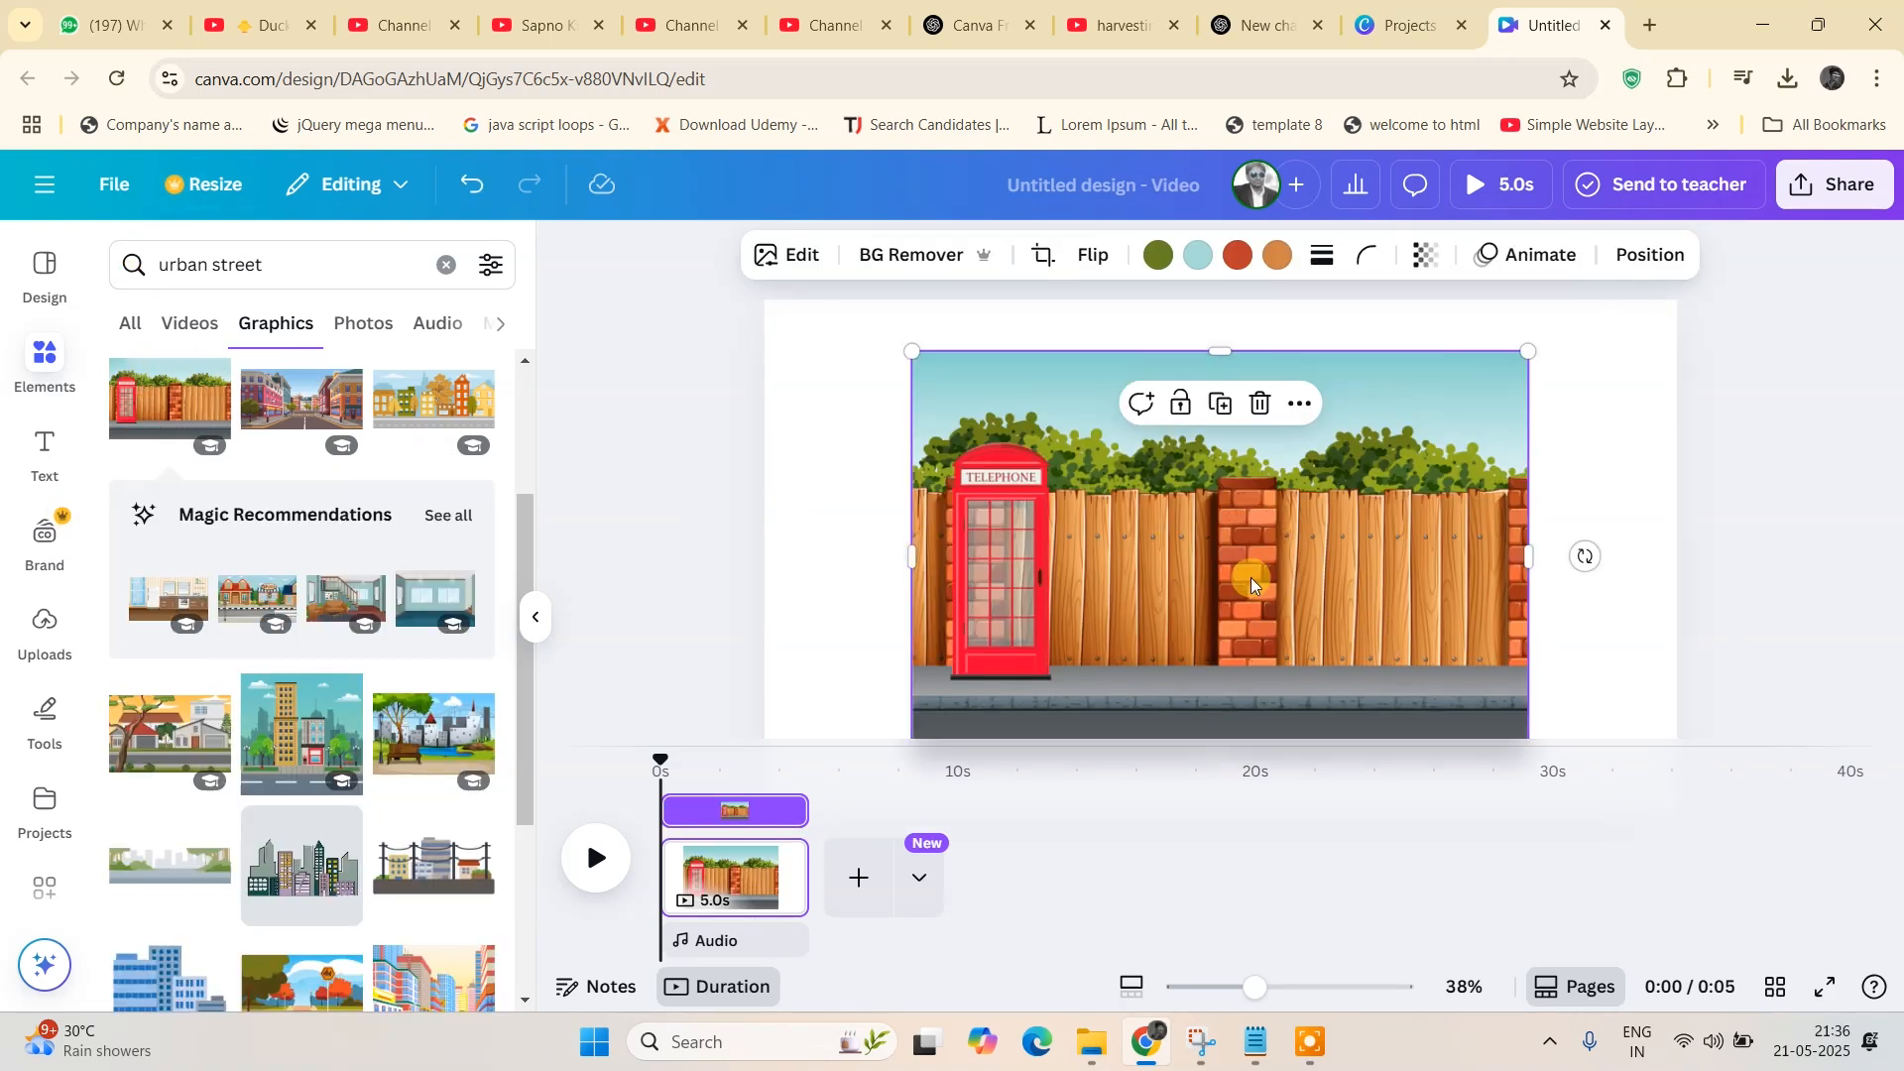
- Reposition and enlarge the telephone box street graphic until it covers the whole first page
left_click_drag(1240, 608, 1221, 557)
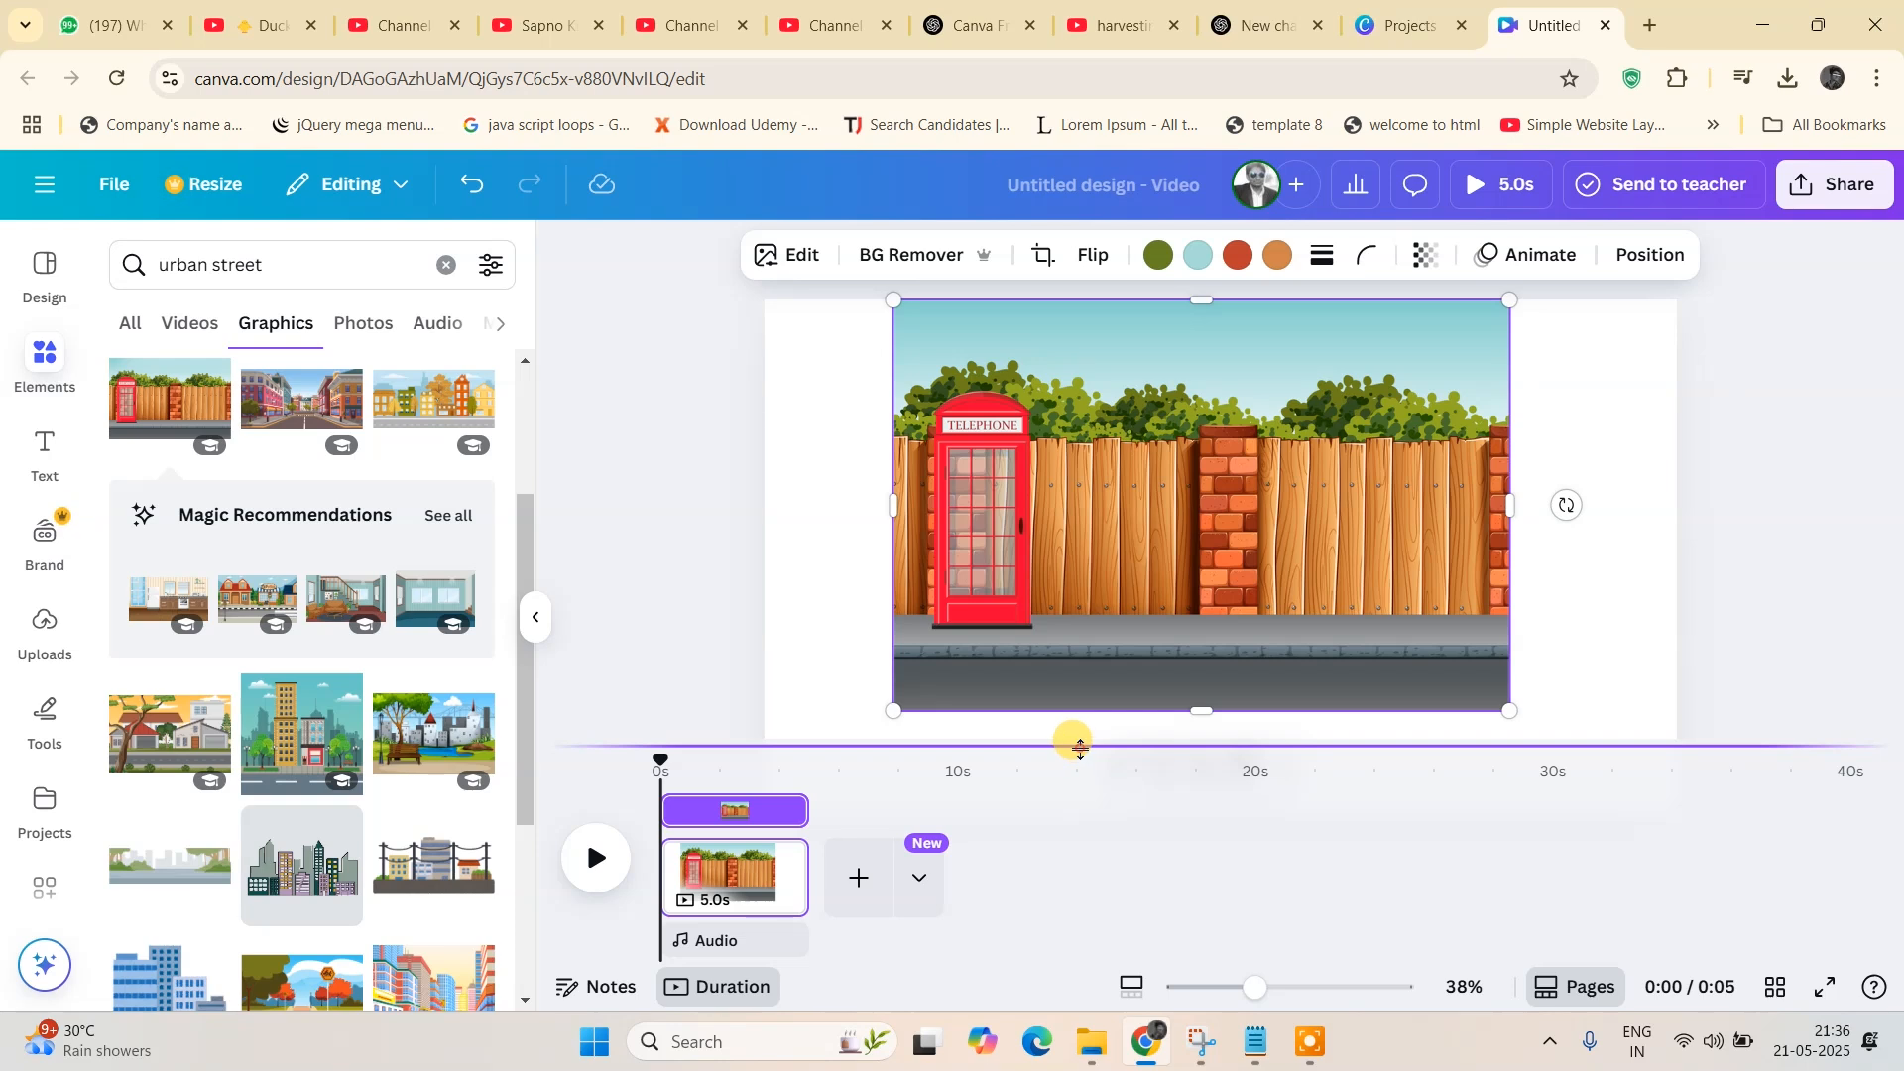
left_click_drag(1080, 746, 1079, 833)
left_click(933, 652)
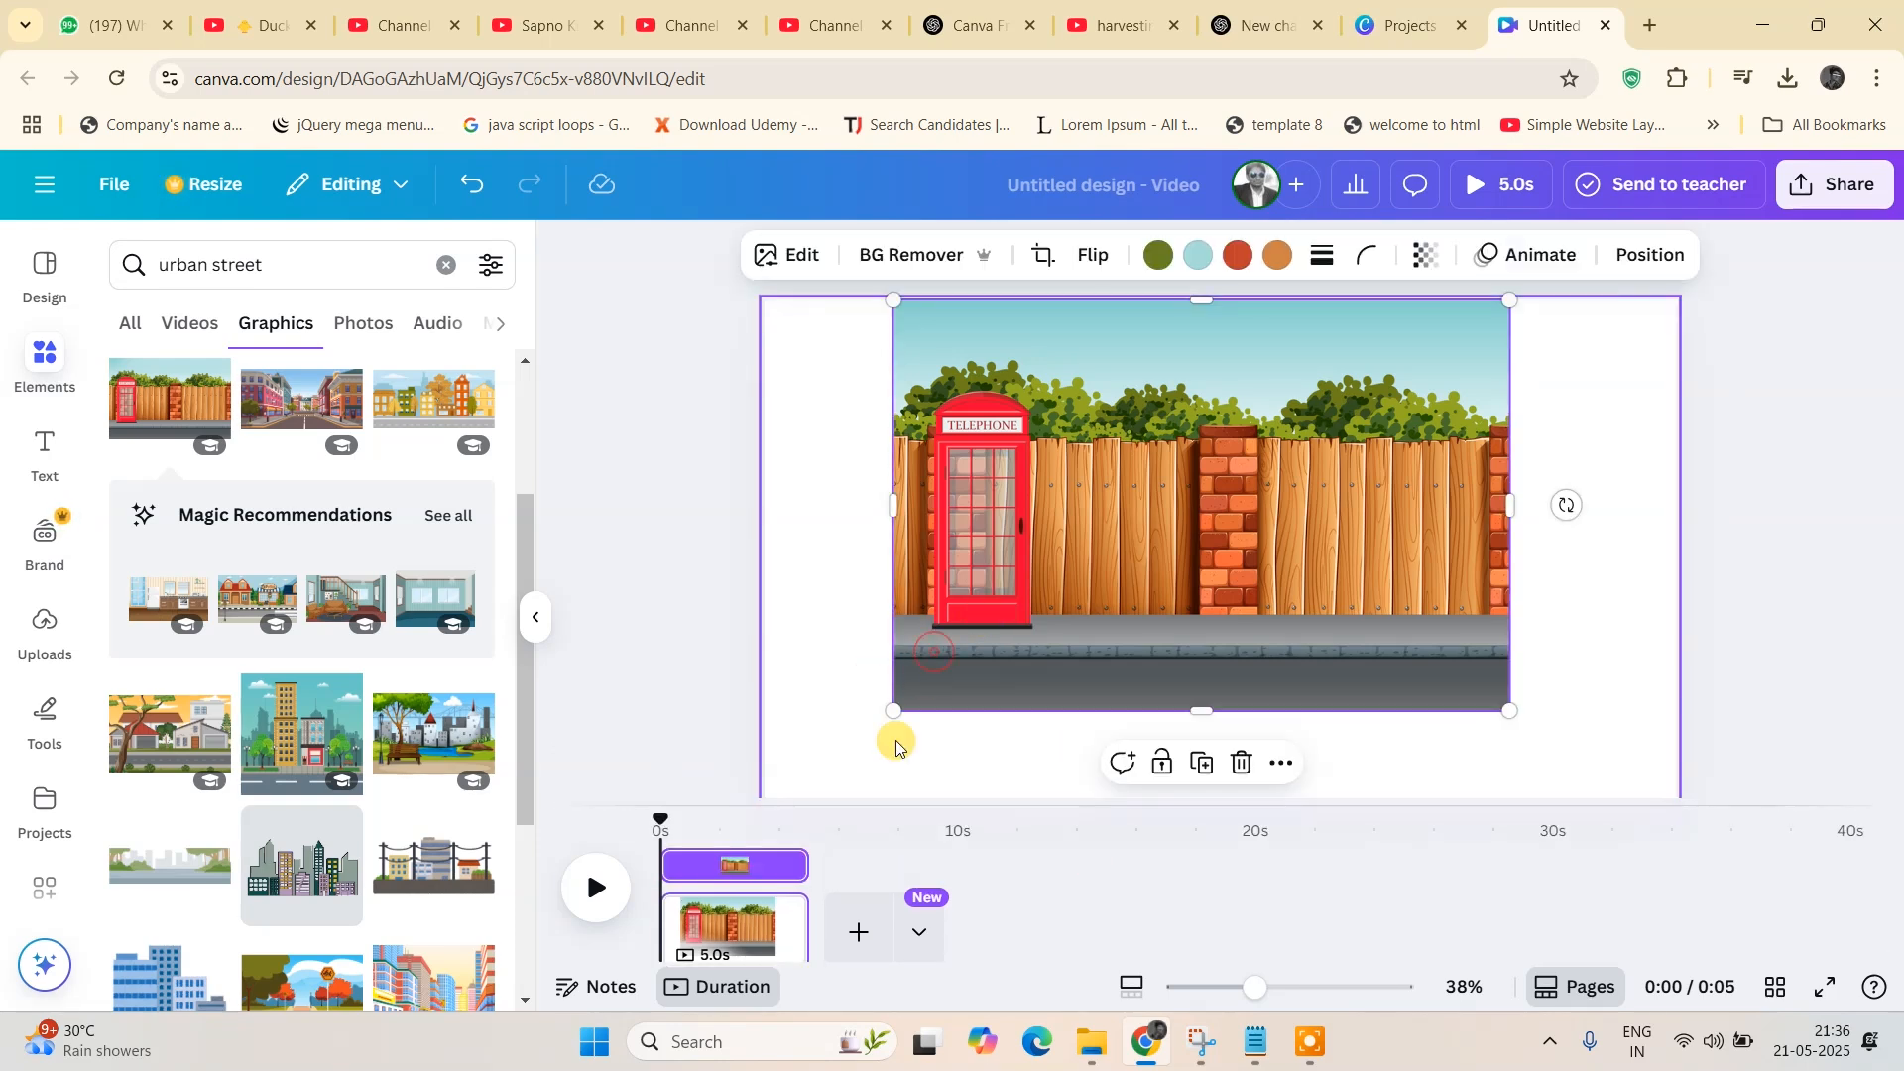
left_click_drag(875, 702, 767, 819)
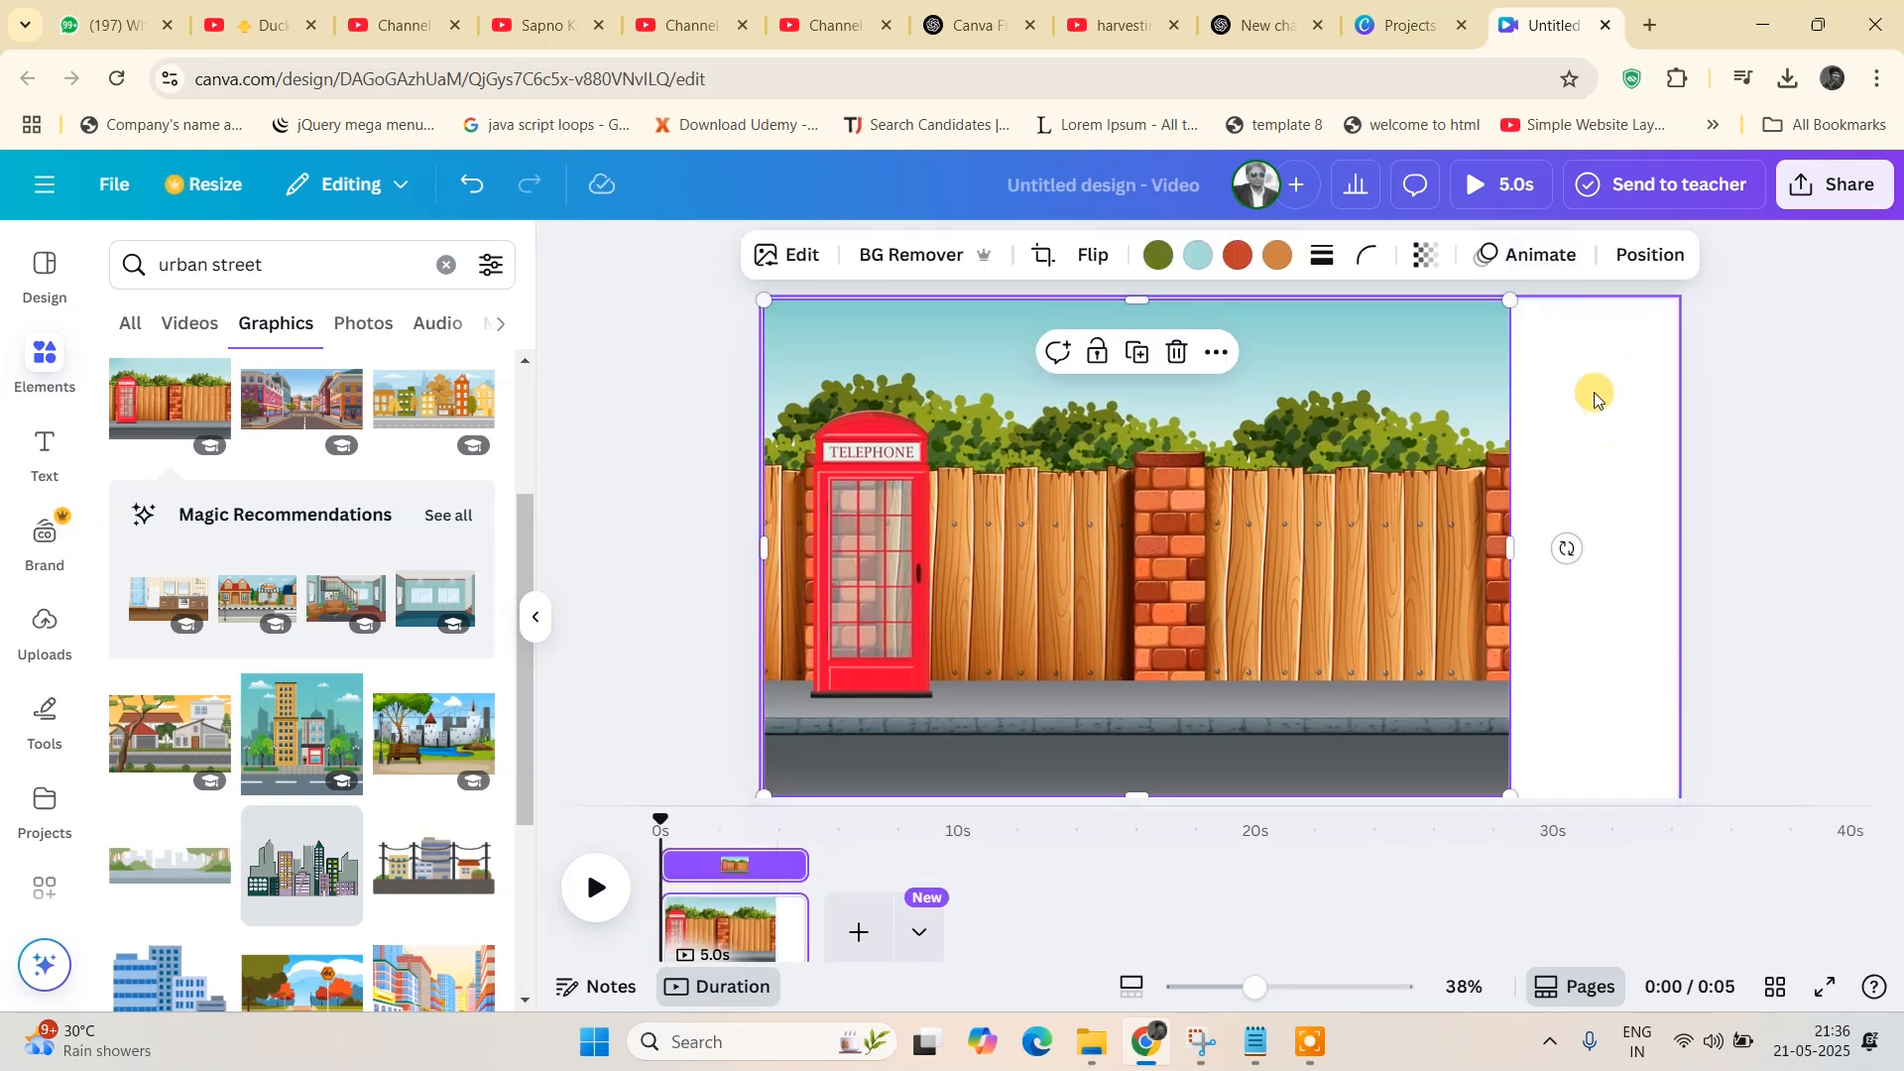
left_click_drag(1507, 566, 1676, 558)
left_click(1845, 507)
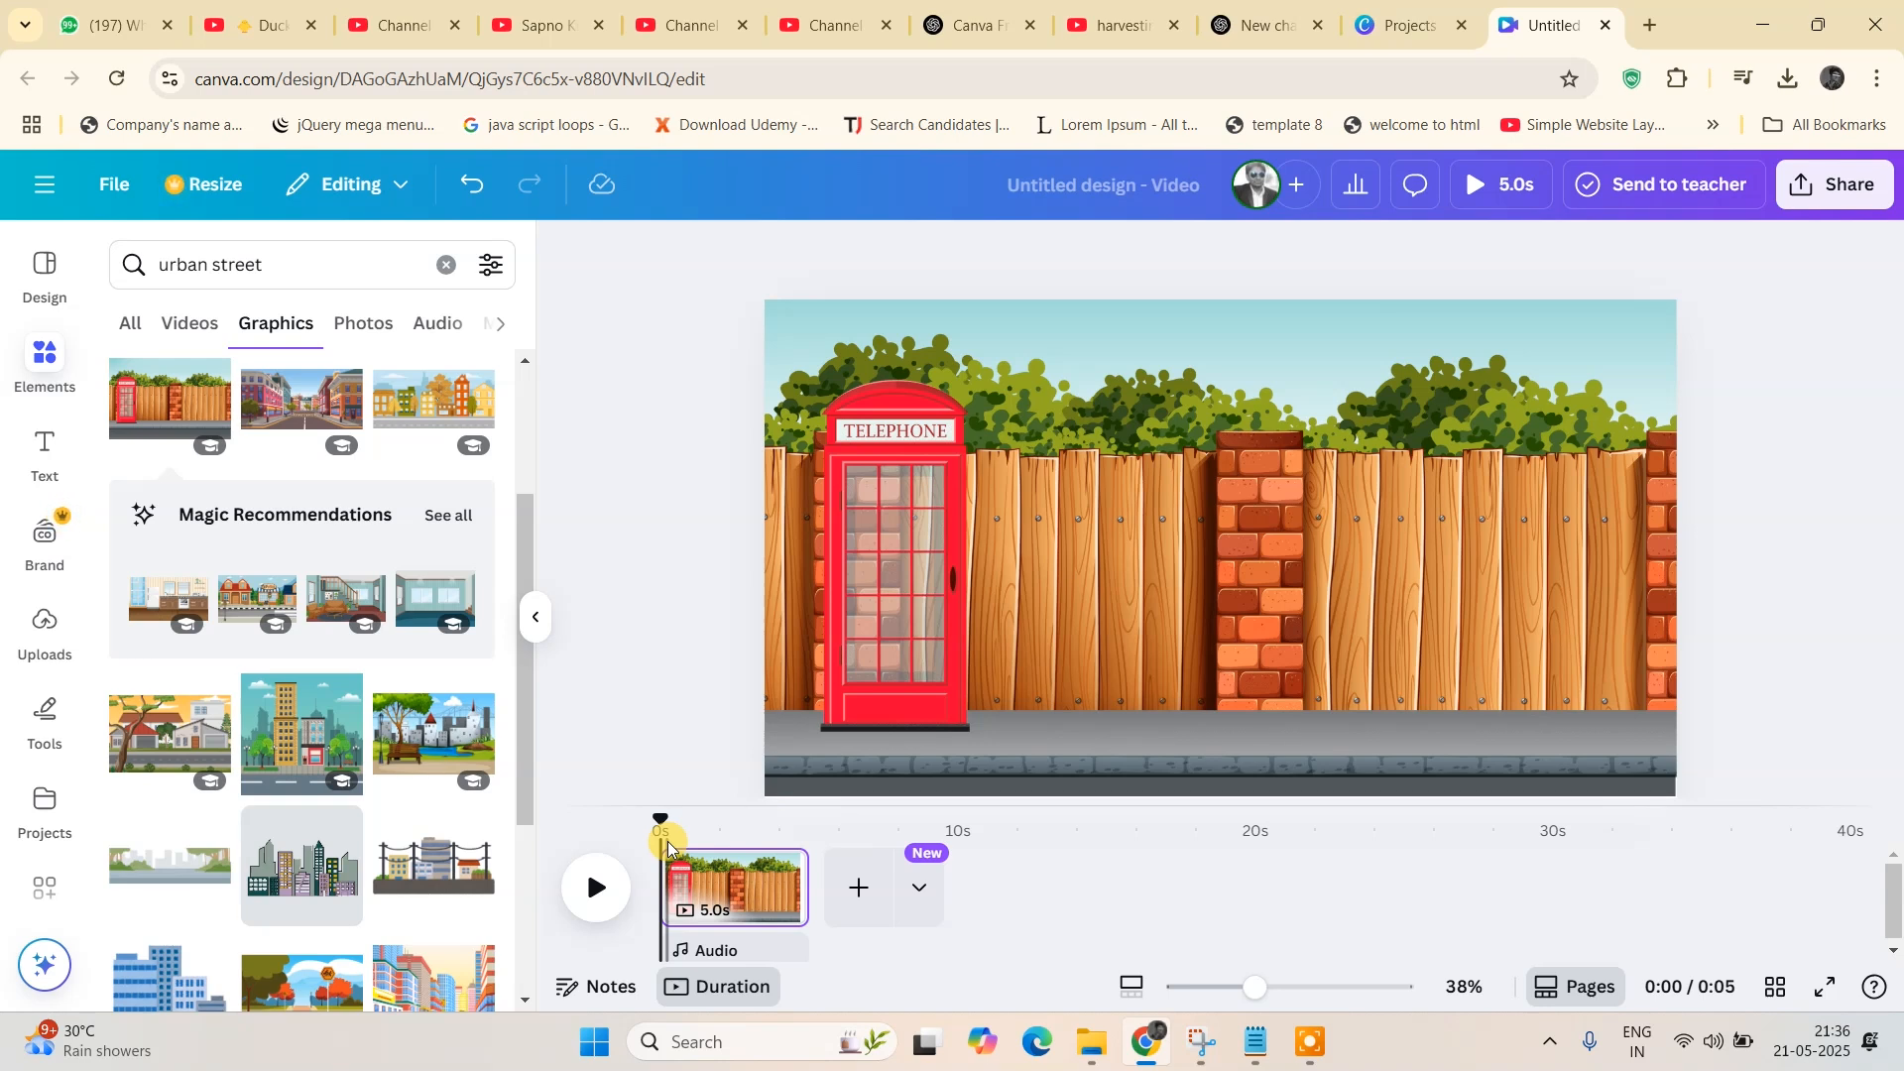
- Add a second page and insert the park graphic with benches and lamp posts from a "park background" search
left_click_drag(659, 831, 714, 831)
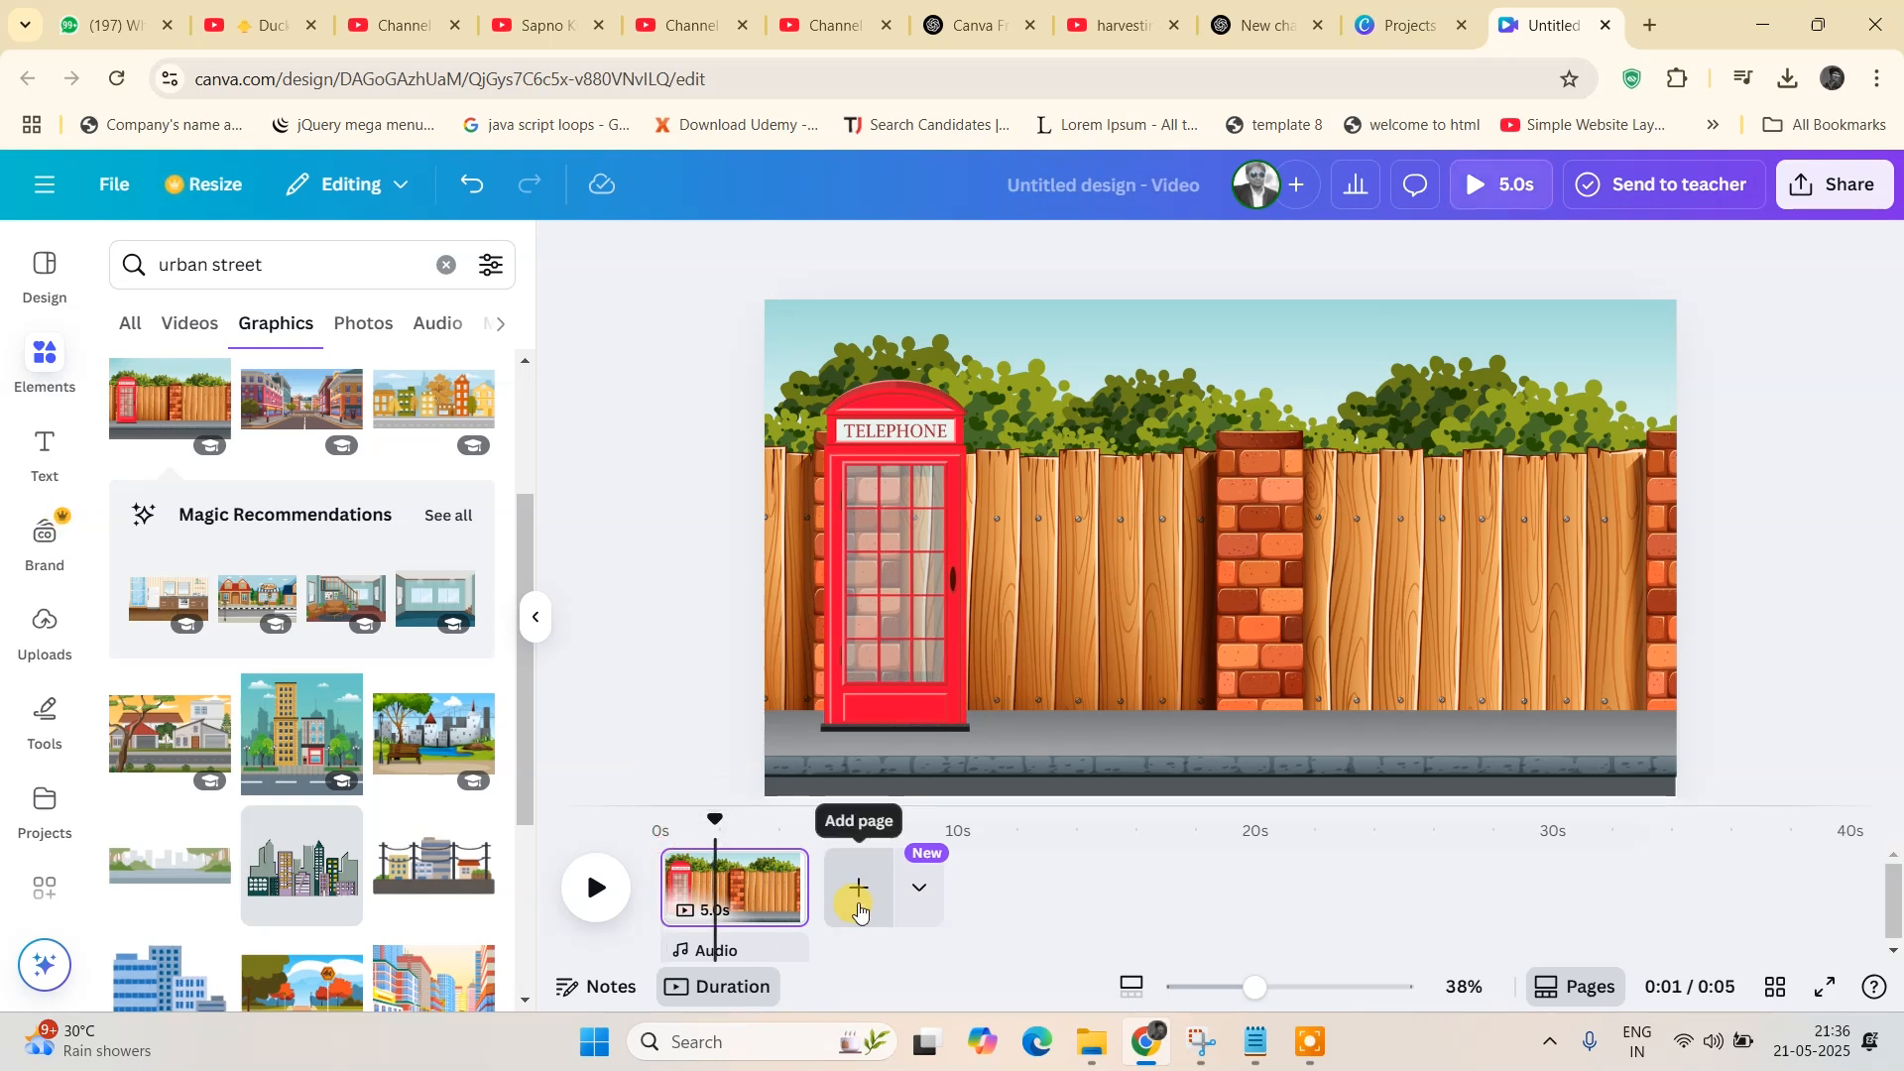
left_click(859, 888)
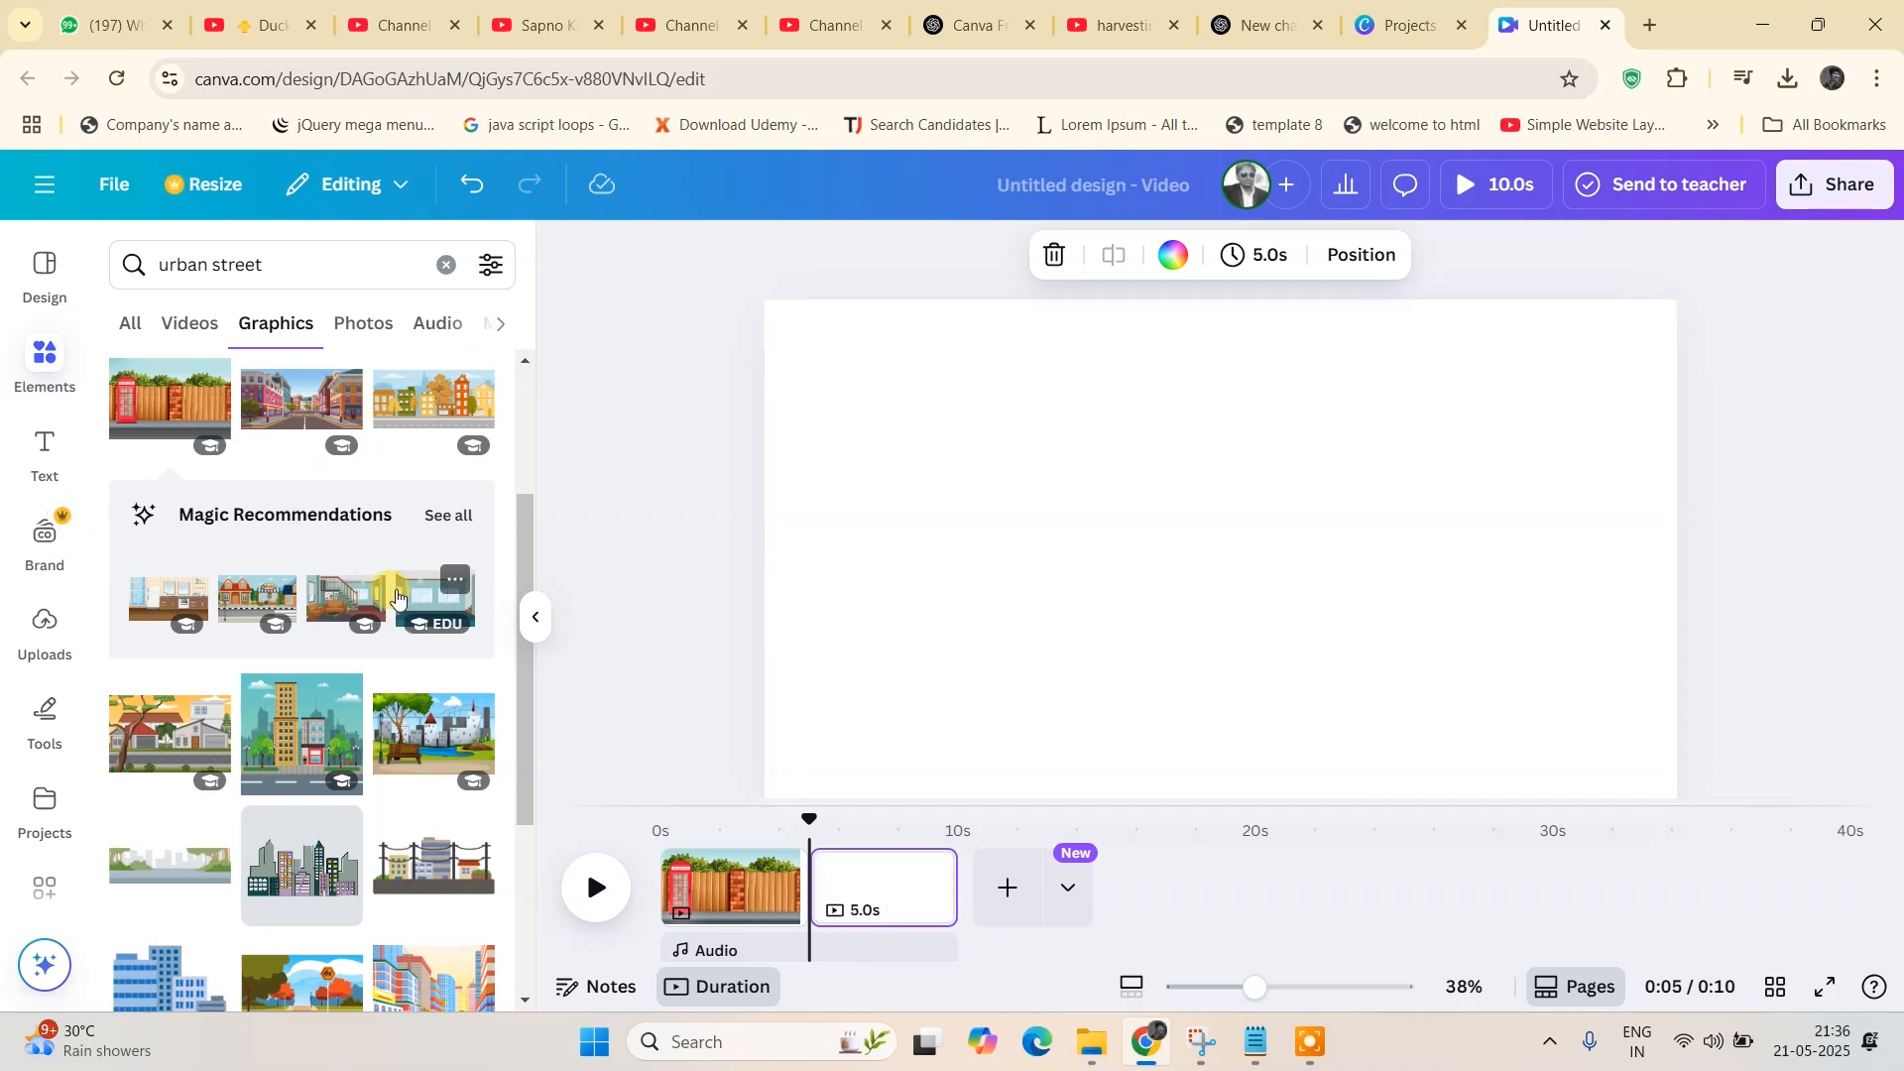
left_click(282, 268)
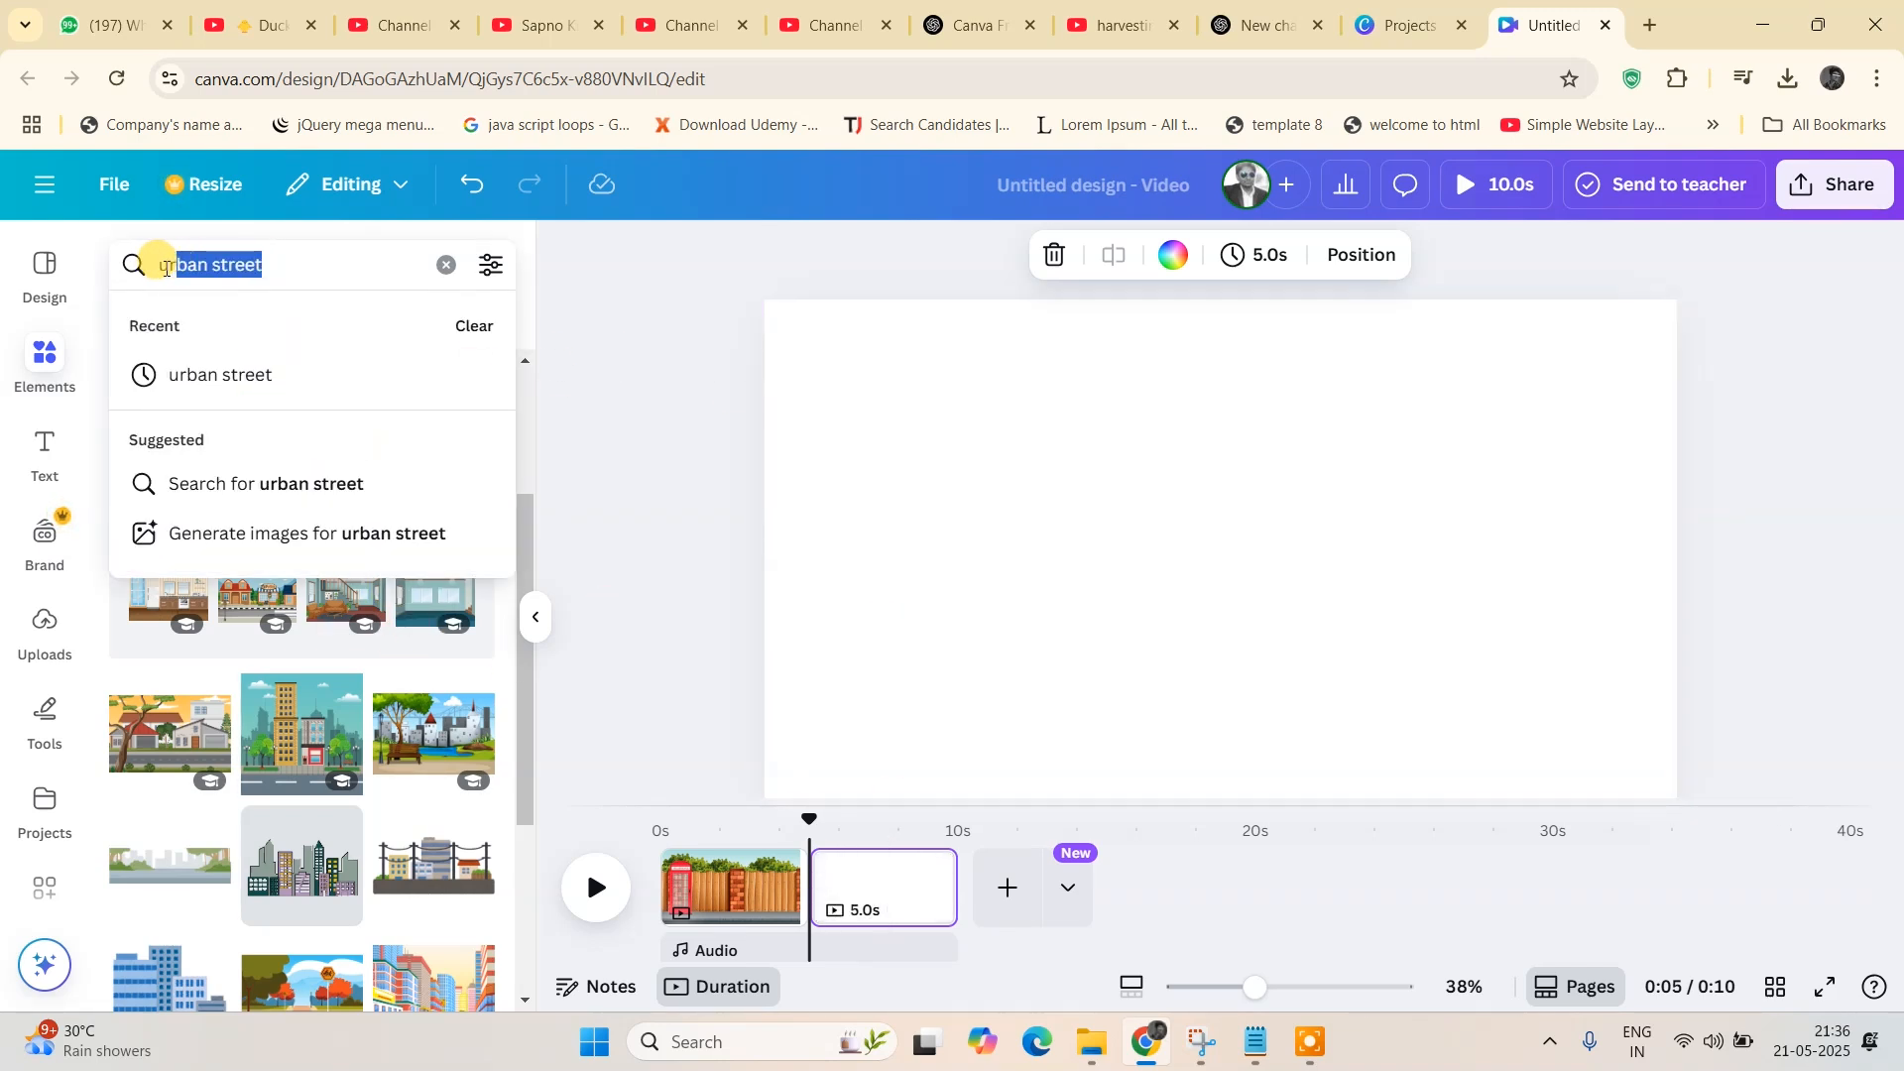
type("park")
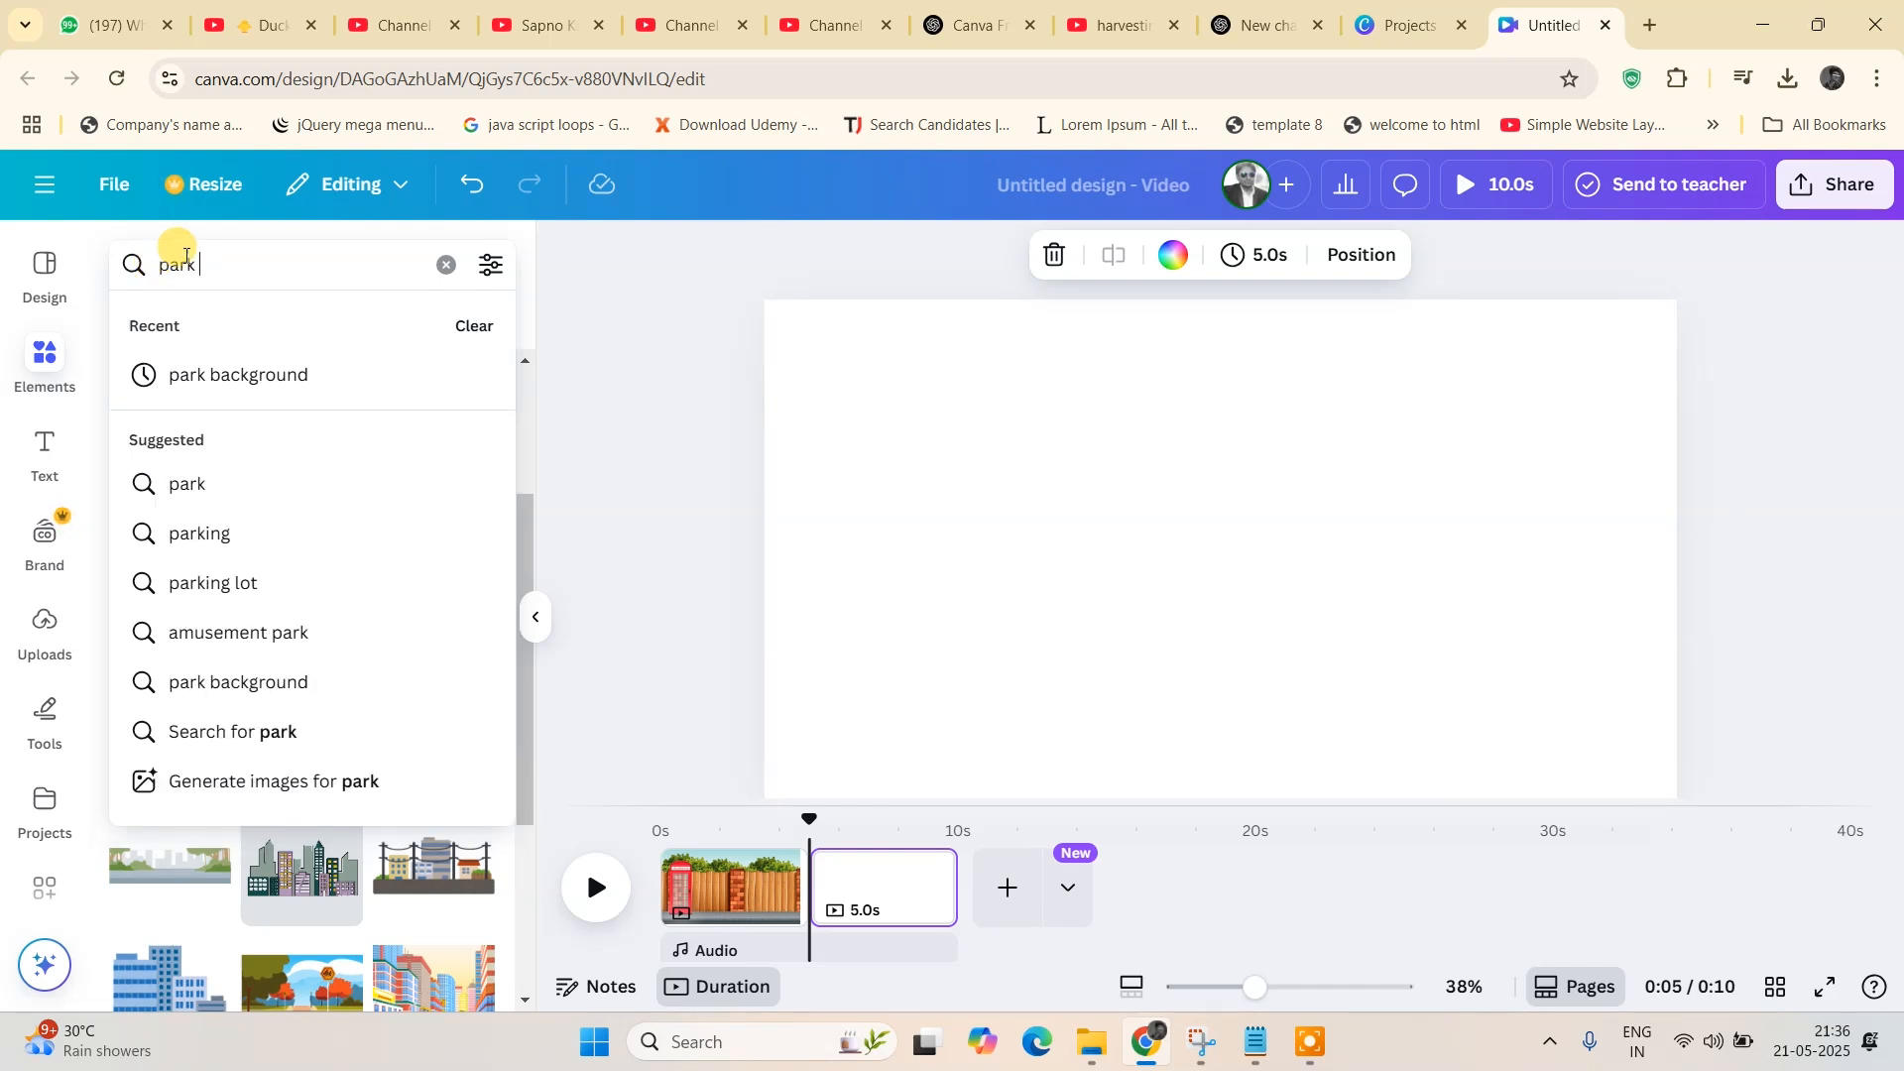
left_click(251, 387)
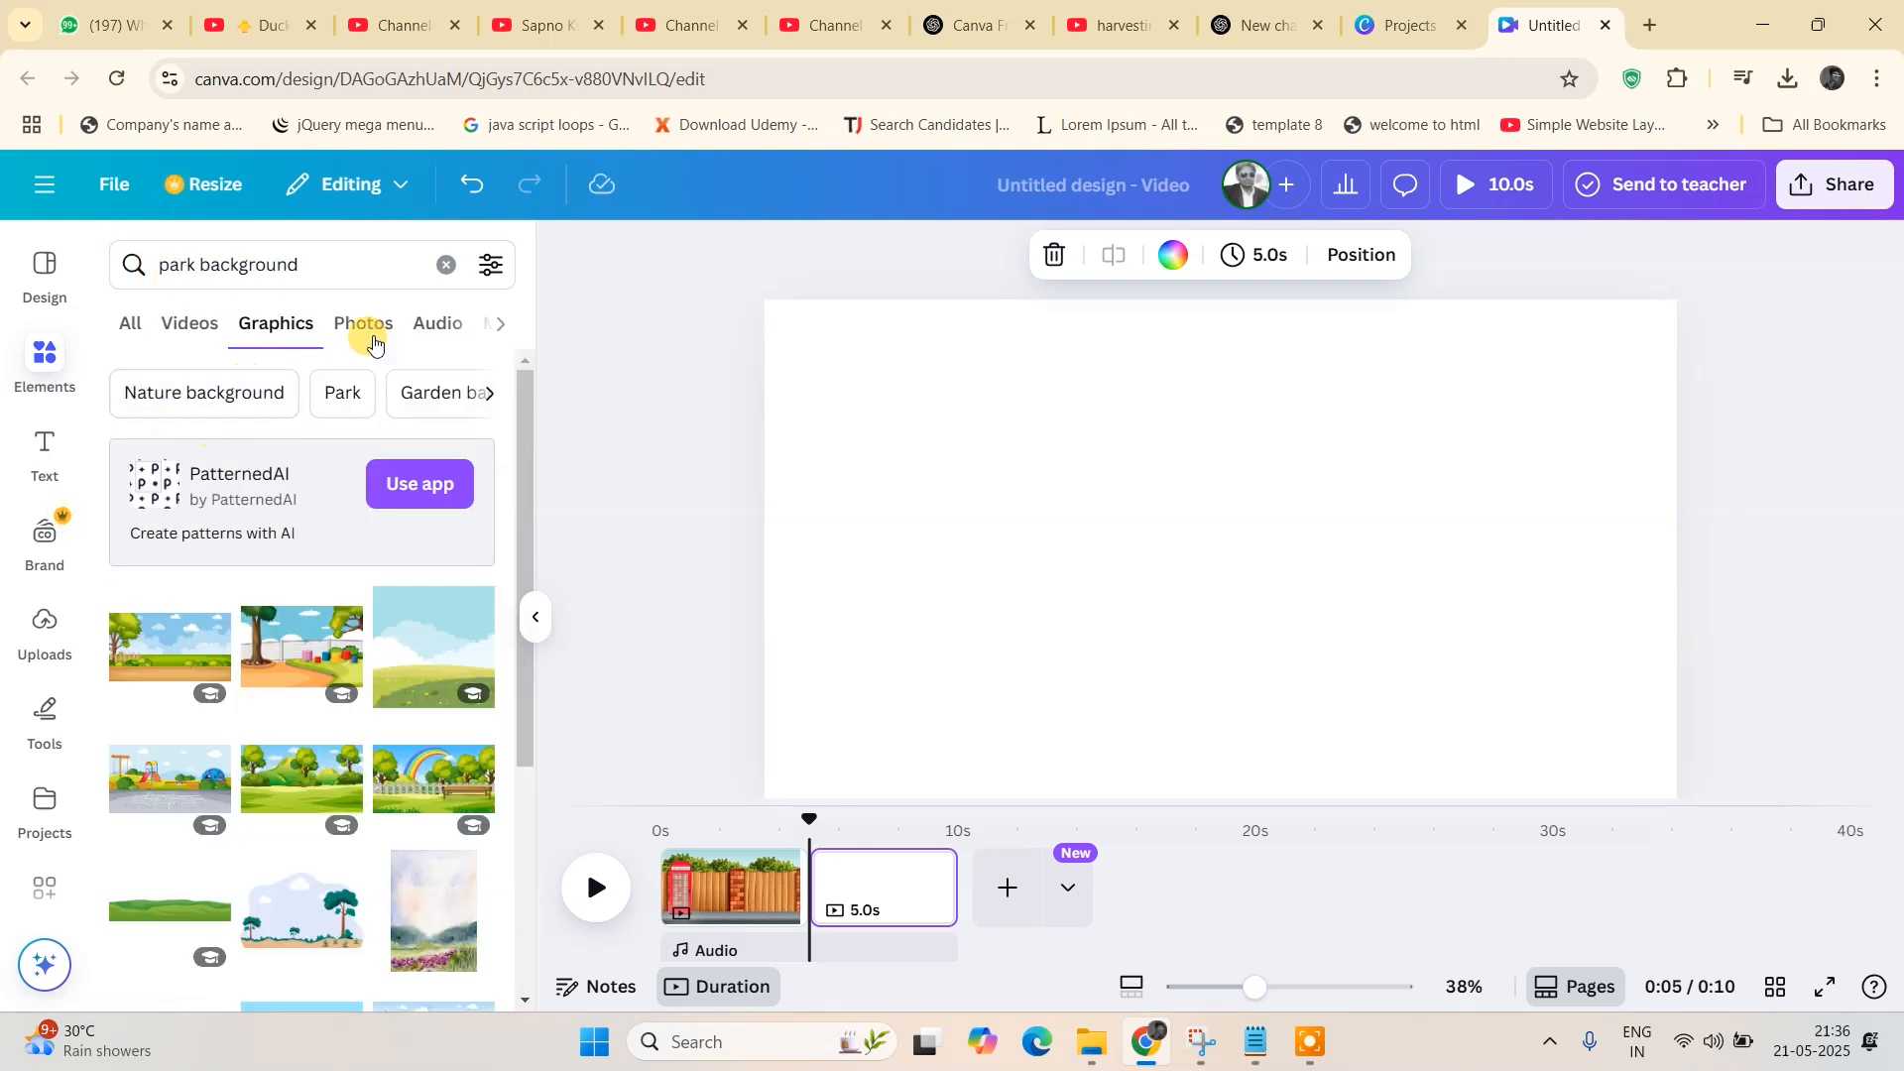
scroll(381, 716, "down", 2)
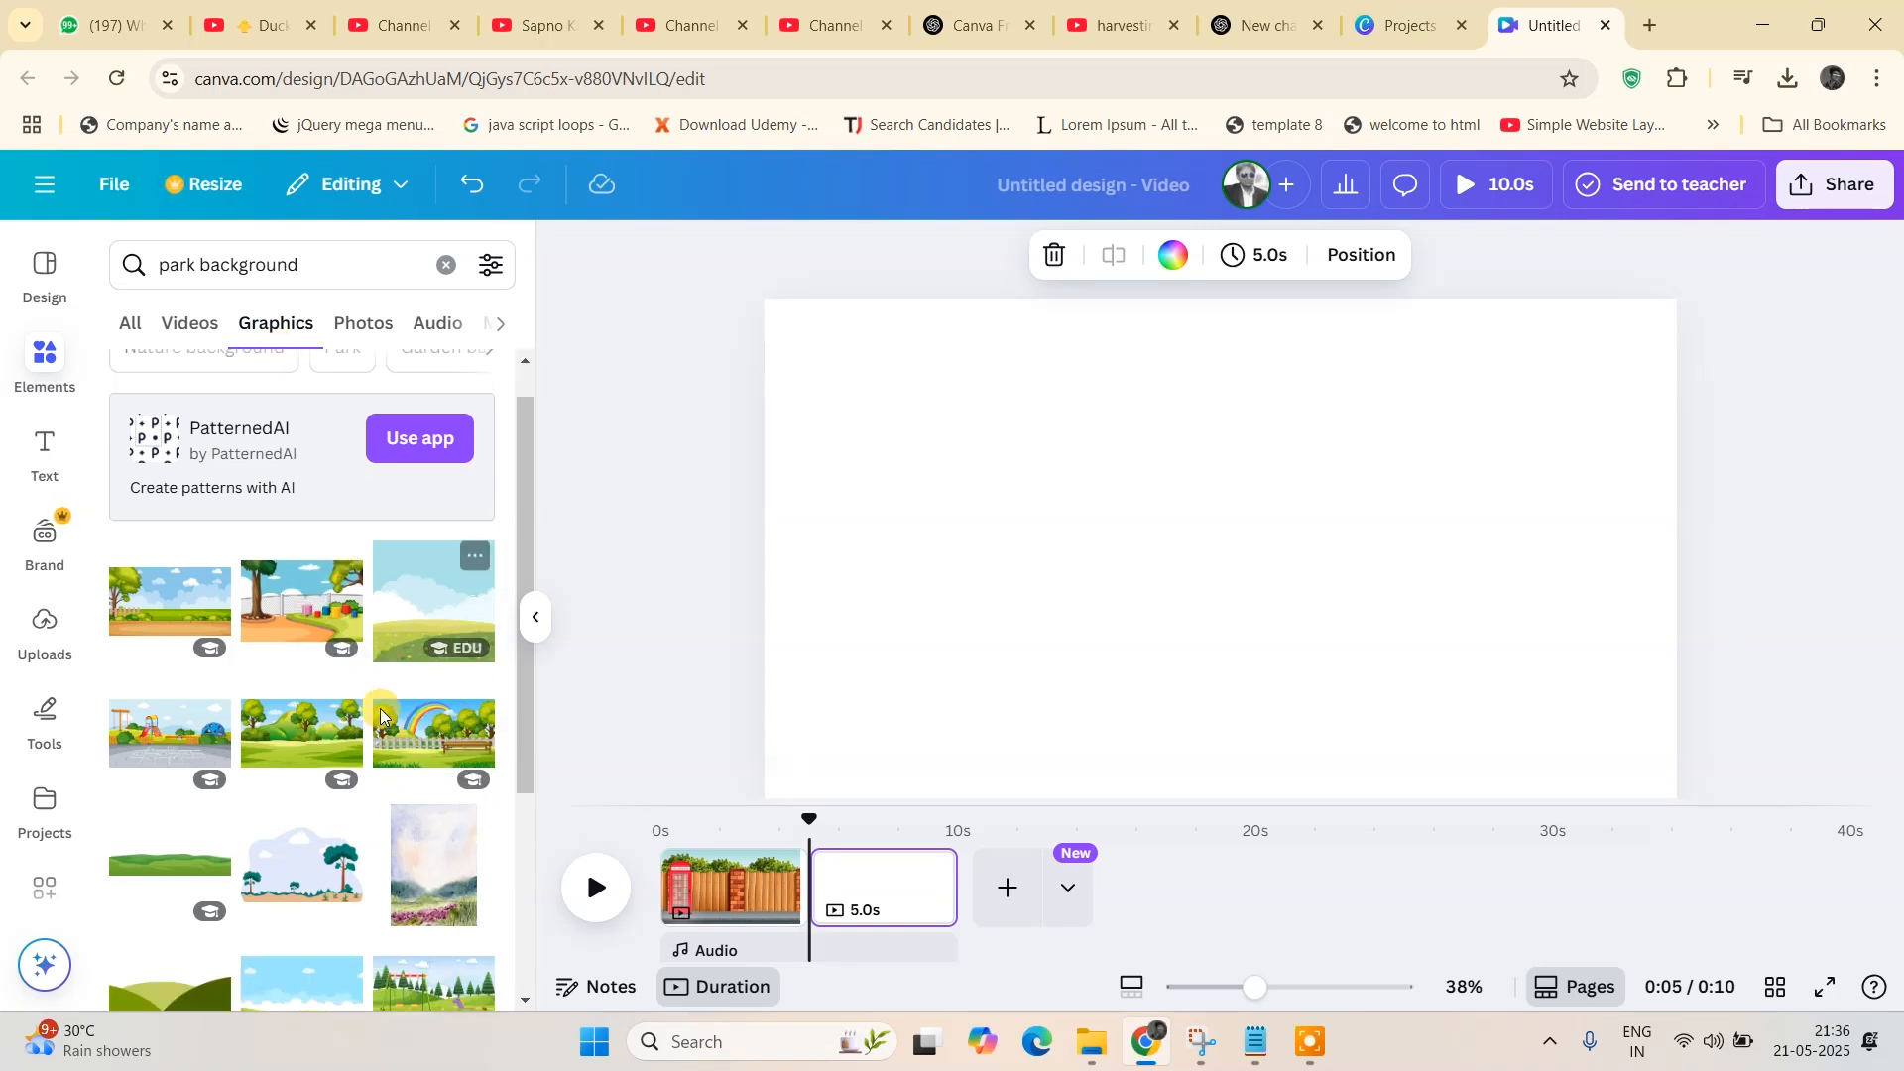
scroll(381, 716, "down", 3)
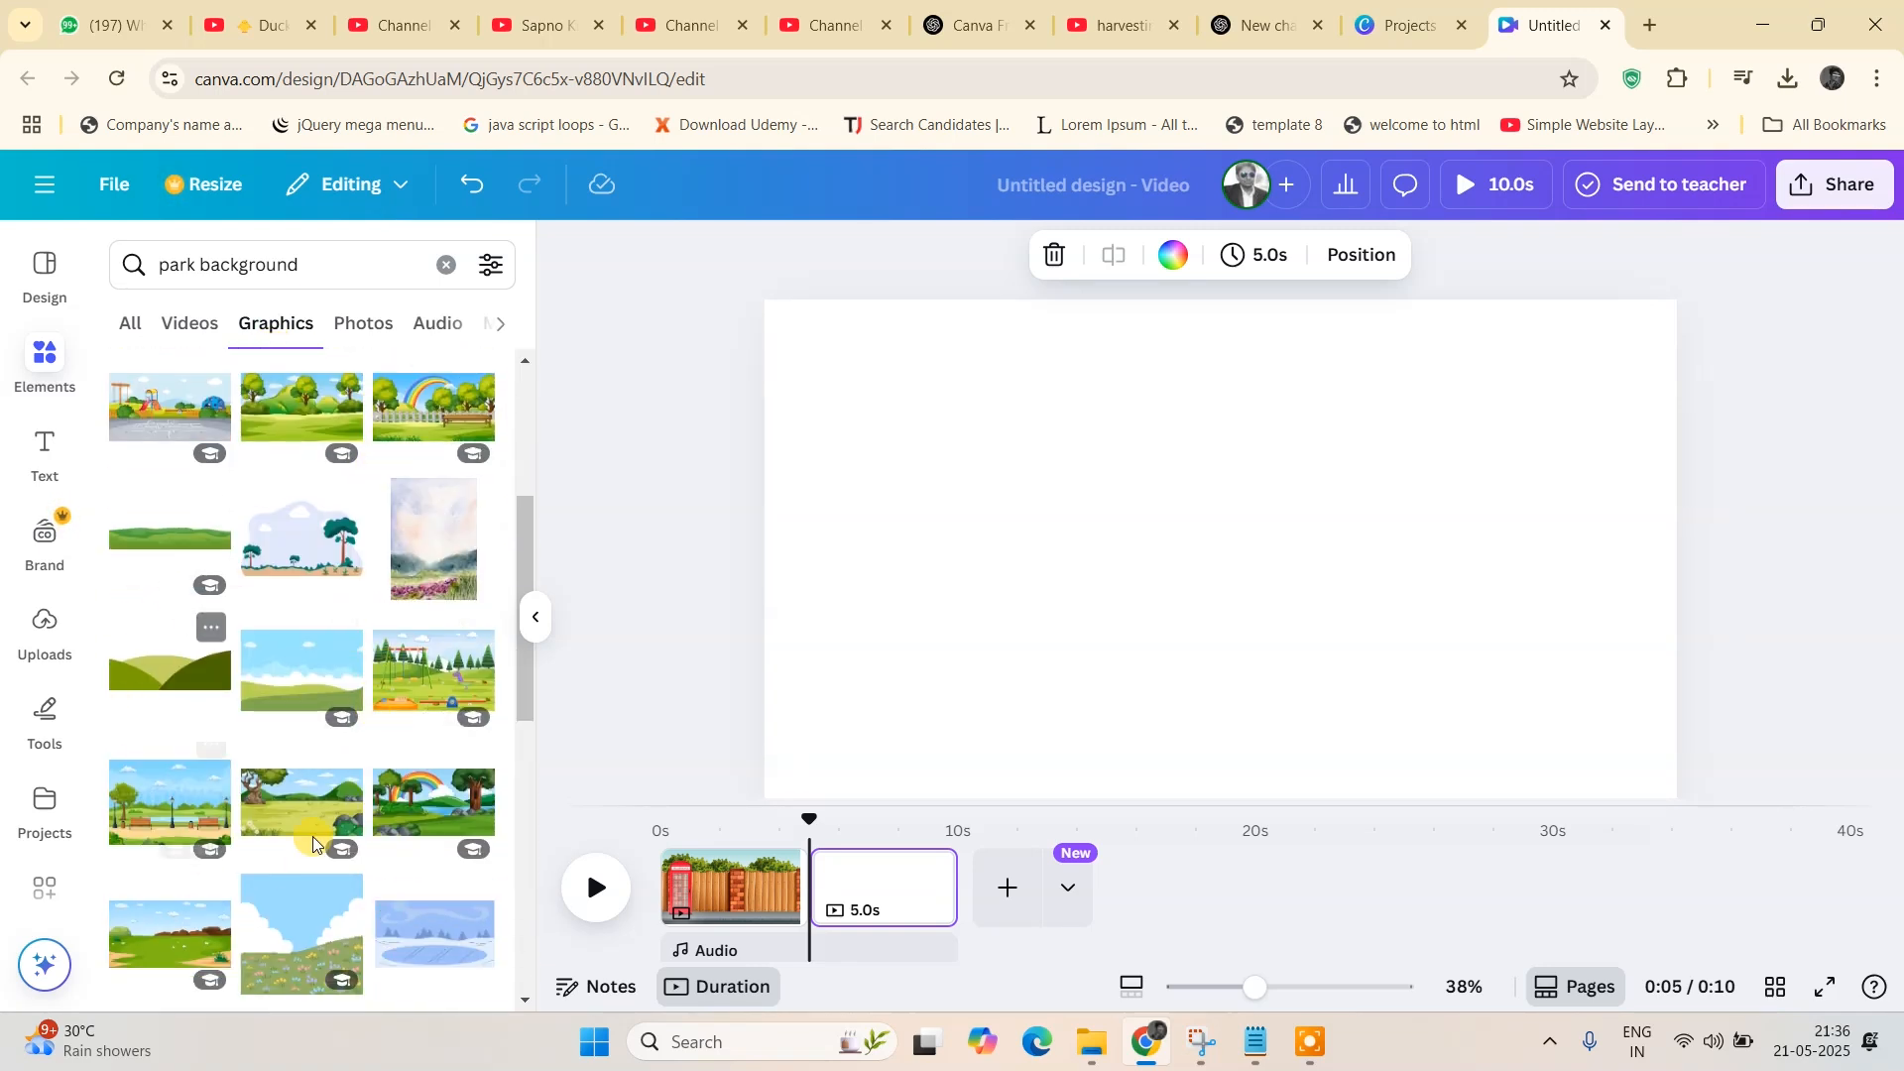
left_click(167, 809)
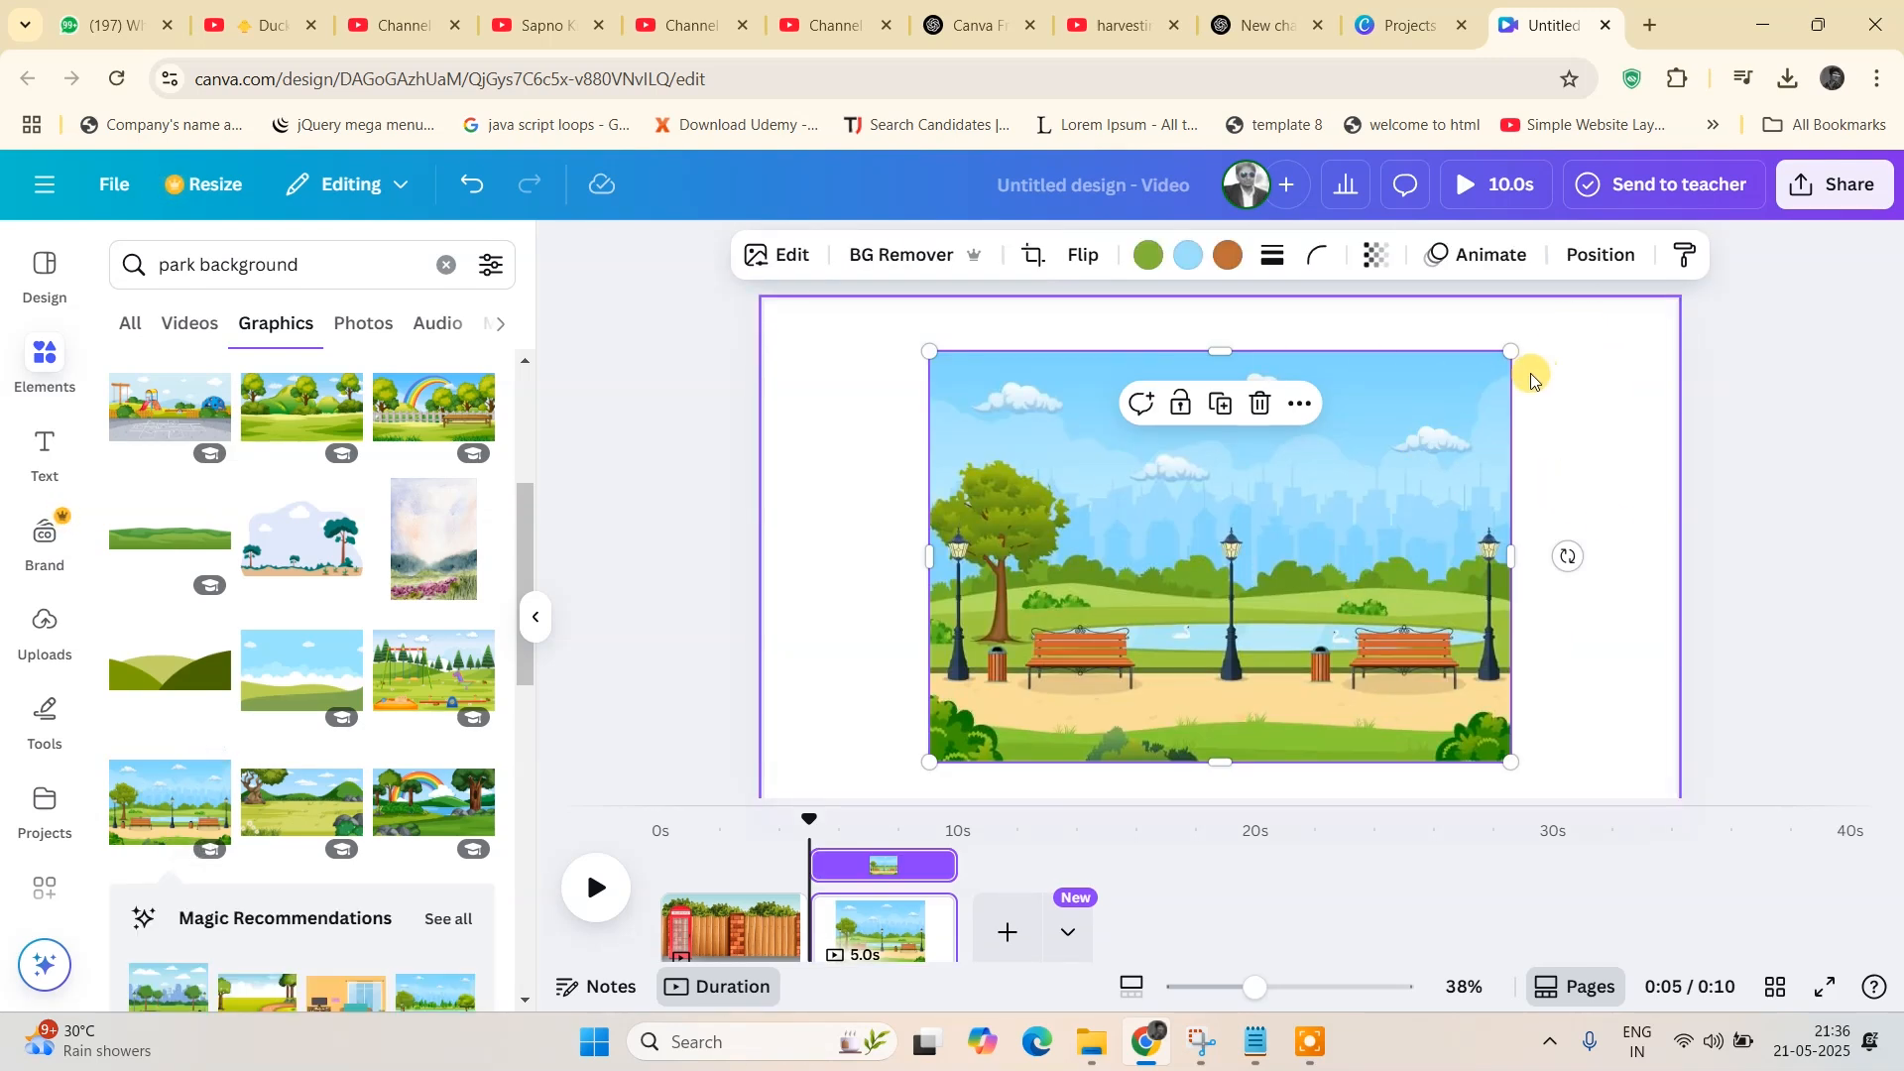
- Enlarge the park graphic on every side so it fills the second page
left_click_drag(1511, 350, 1583, 300)
left_click_drag(932, 762, 808, 845)
left_click_drag(801, 572, 763, 563)
left_click_drag(1586, 572, 1667, 573)
left_click_drag(1514, 642, 1513, 611)
left_click_drag(1671, 553, 1678, 554)
left_click(1813, 462)
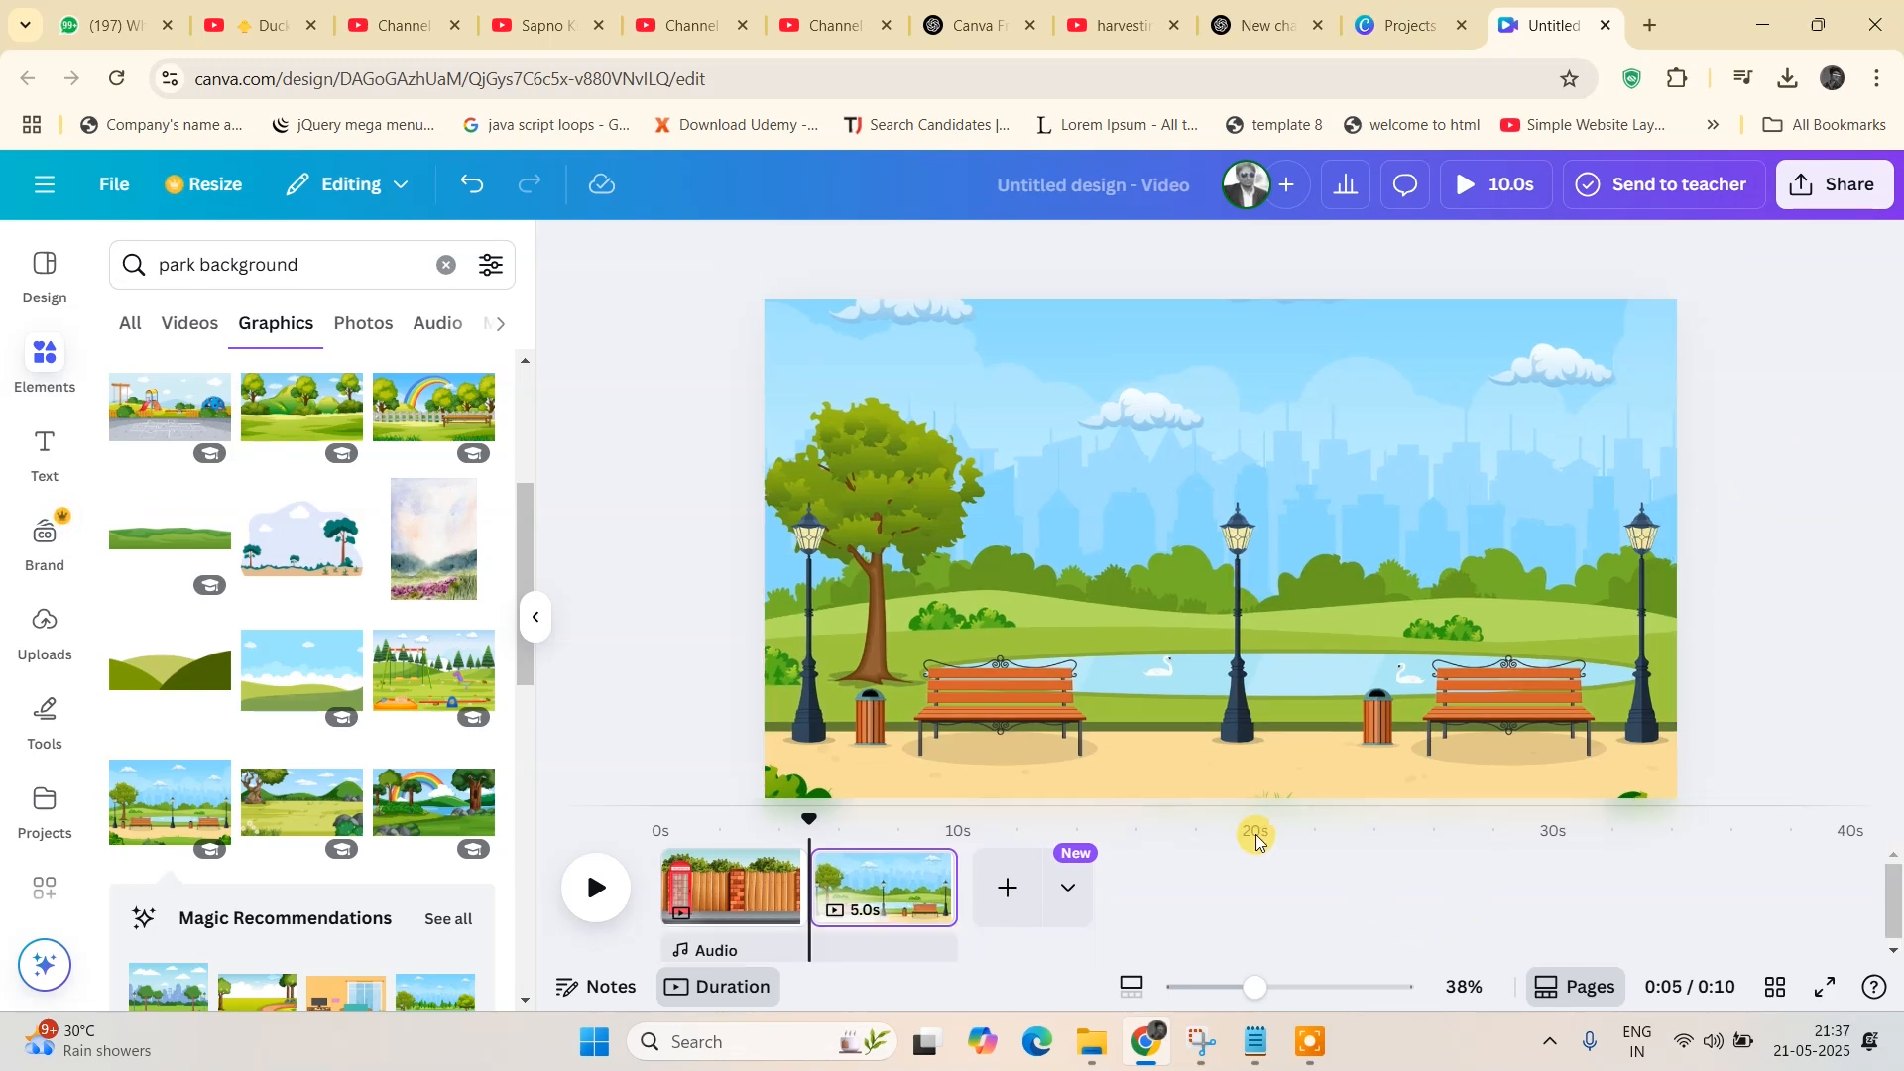
- Add a blank third page and move the park page ahead of the telephone box page
left_click_drag(803, 829, 880, 838)
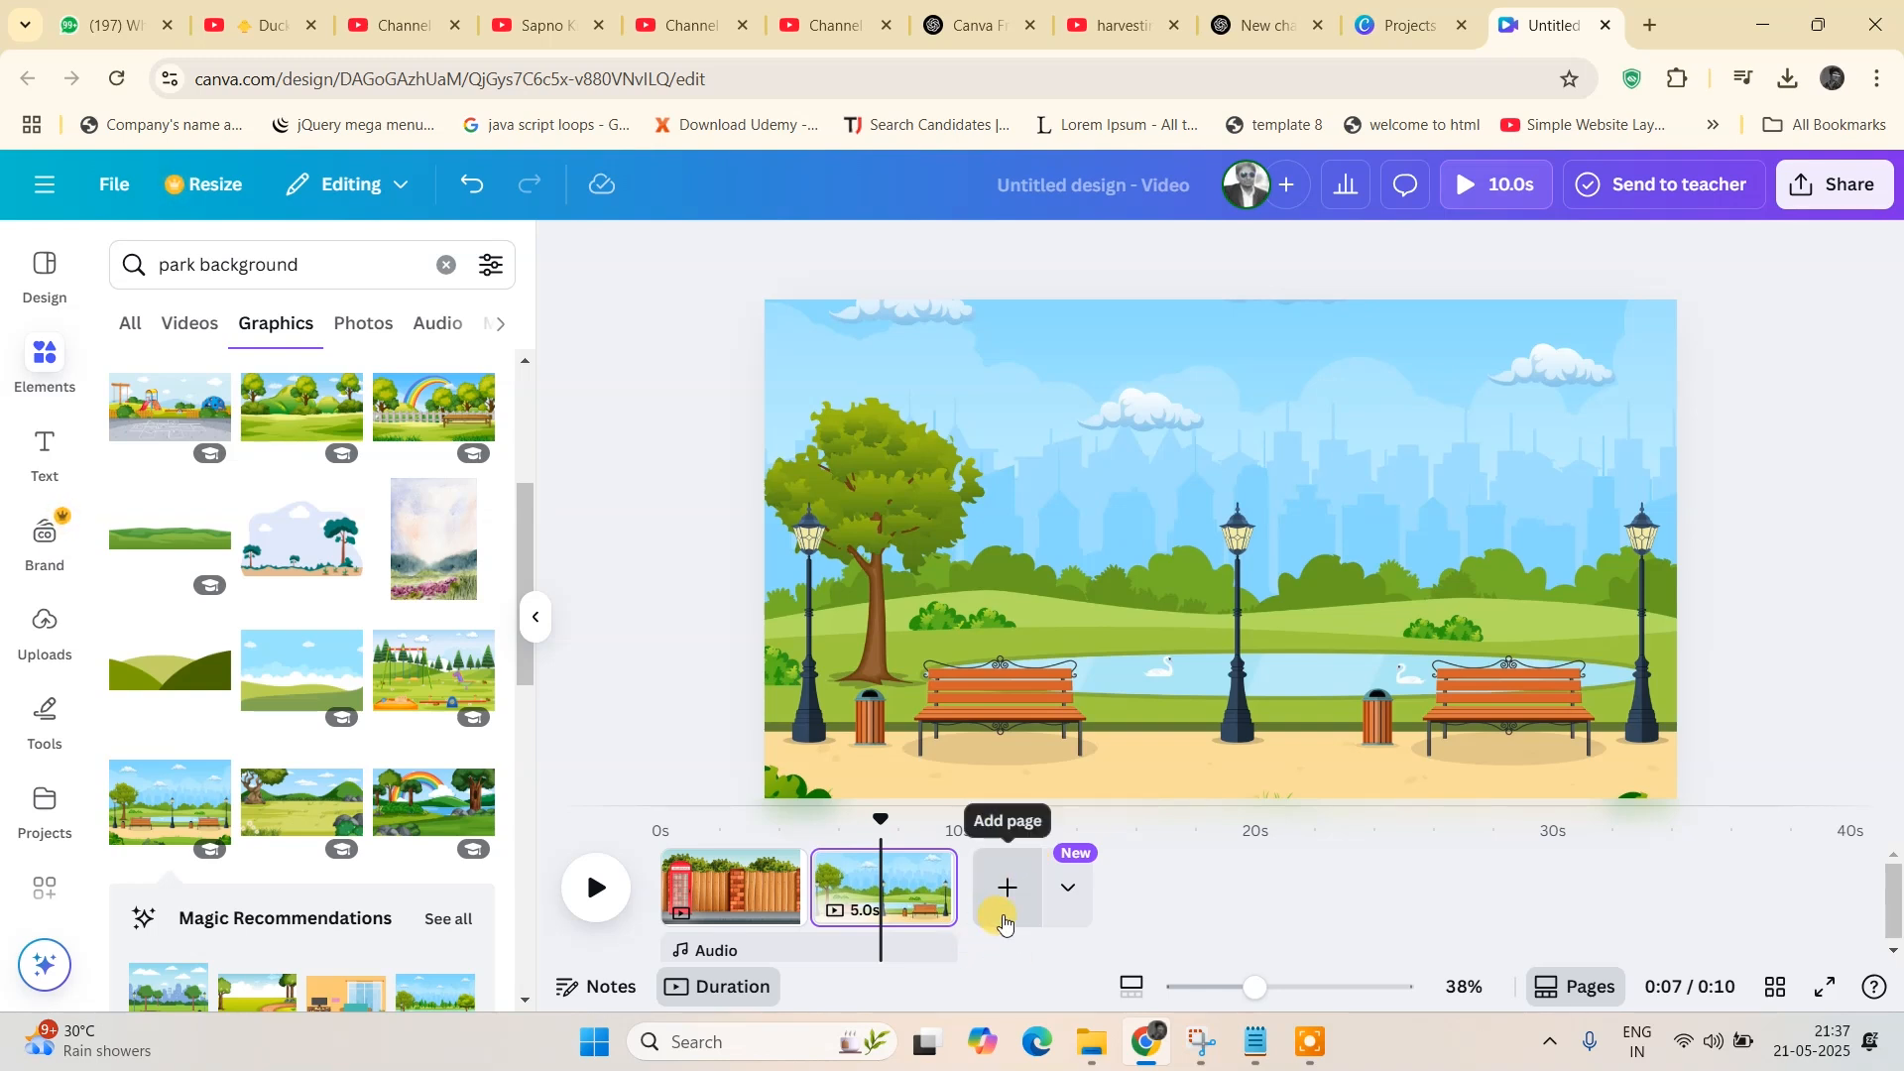
left_click_drag(881, 818, 961, 861)
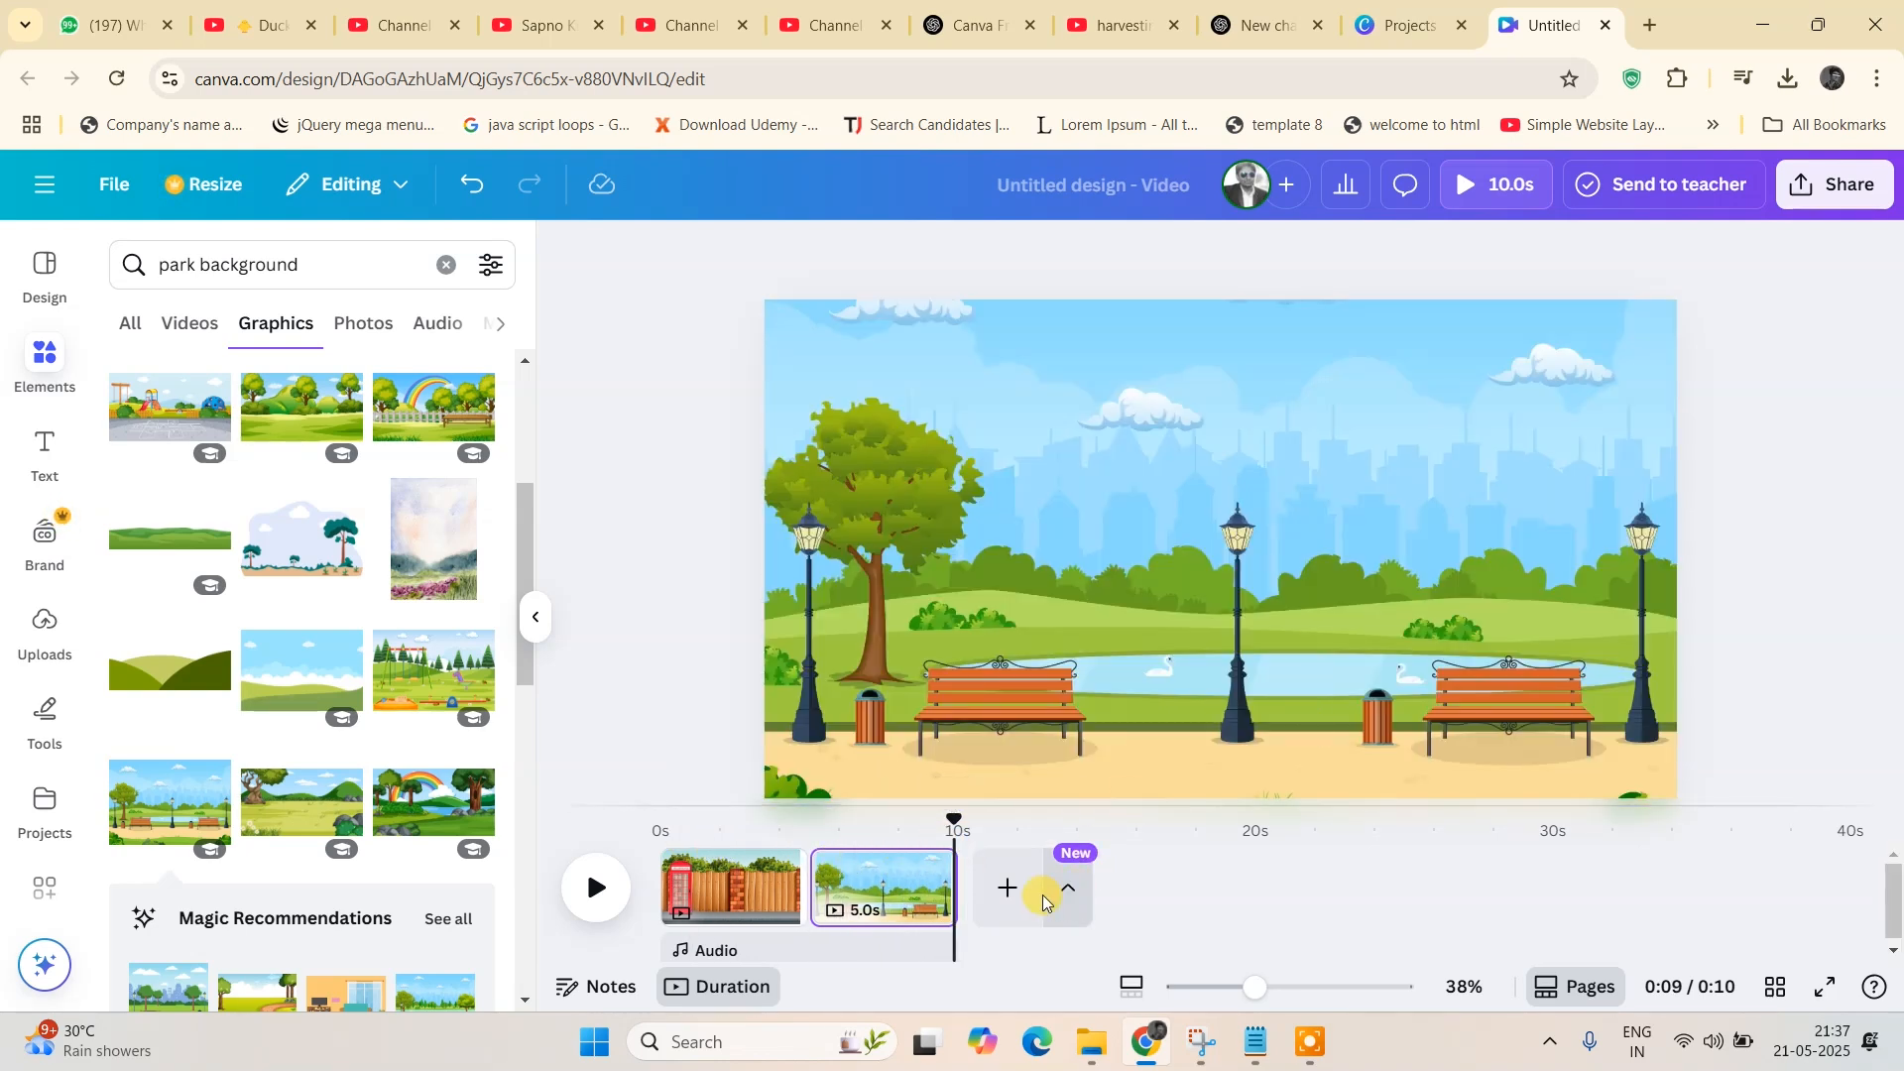
left_click(999, 906)
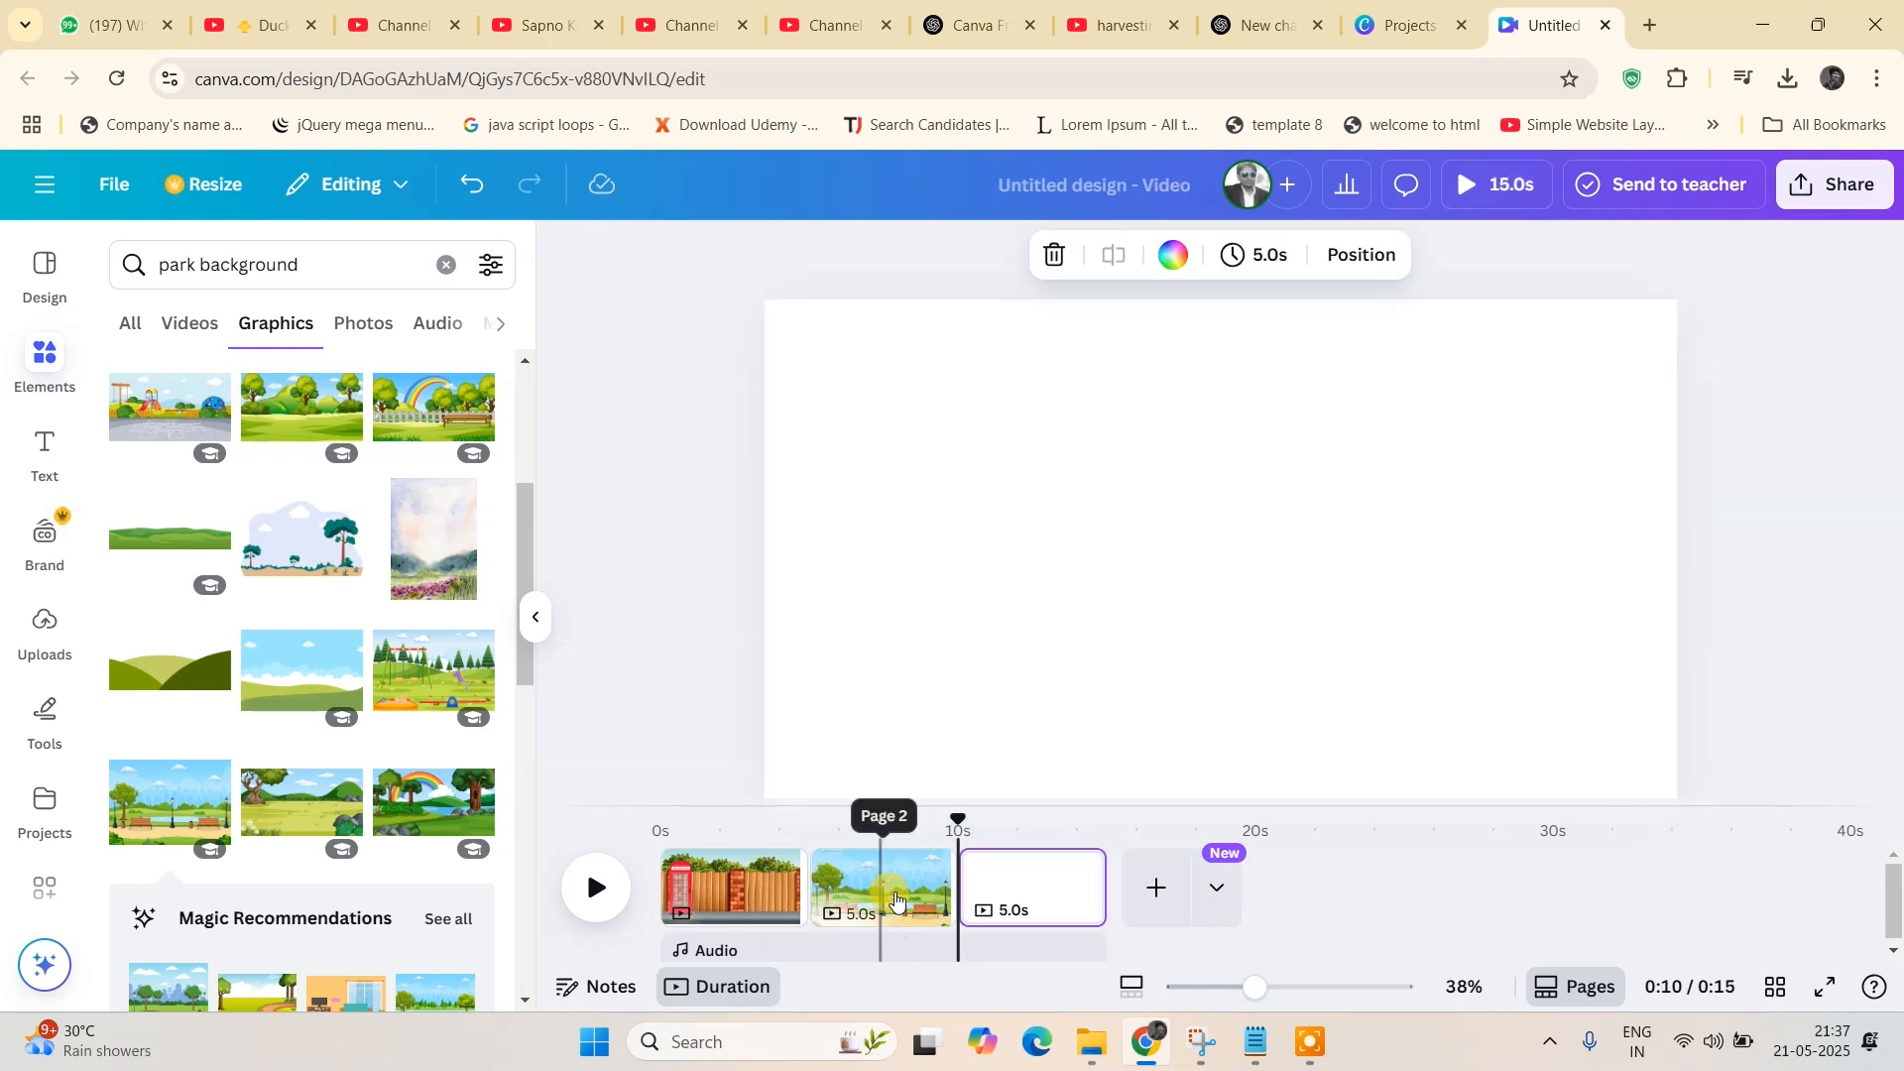
left_click_drag(895, 913, 691, 886)
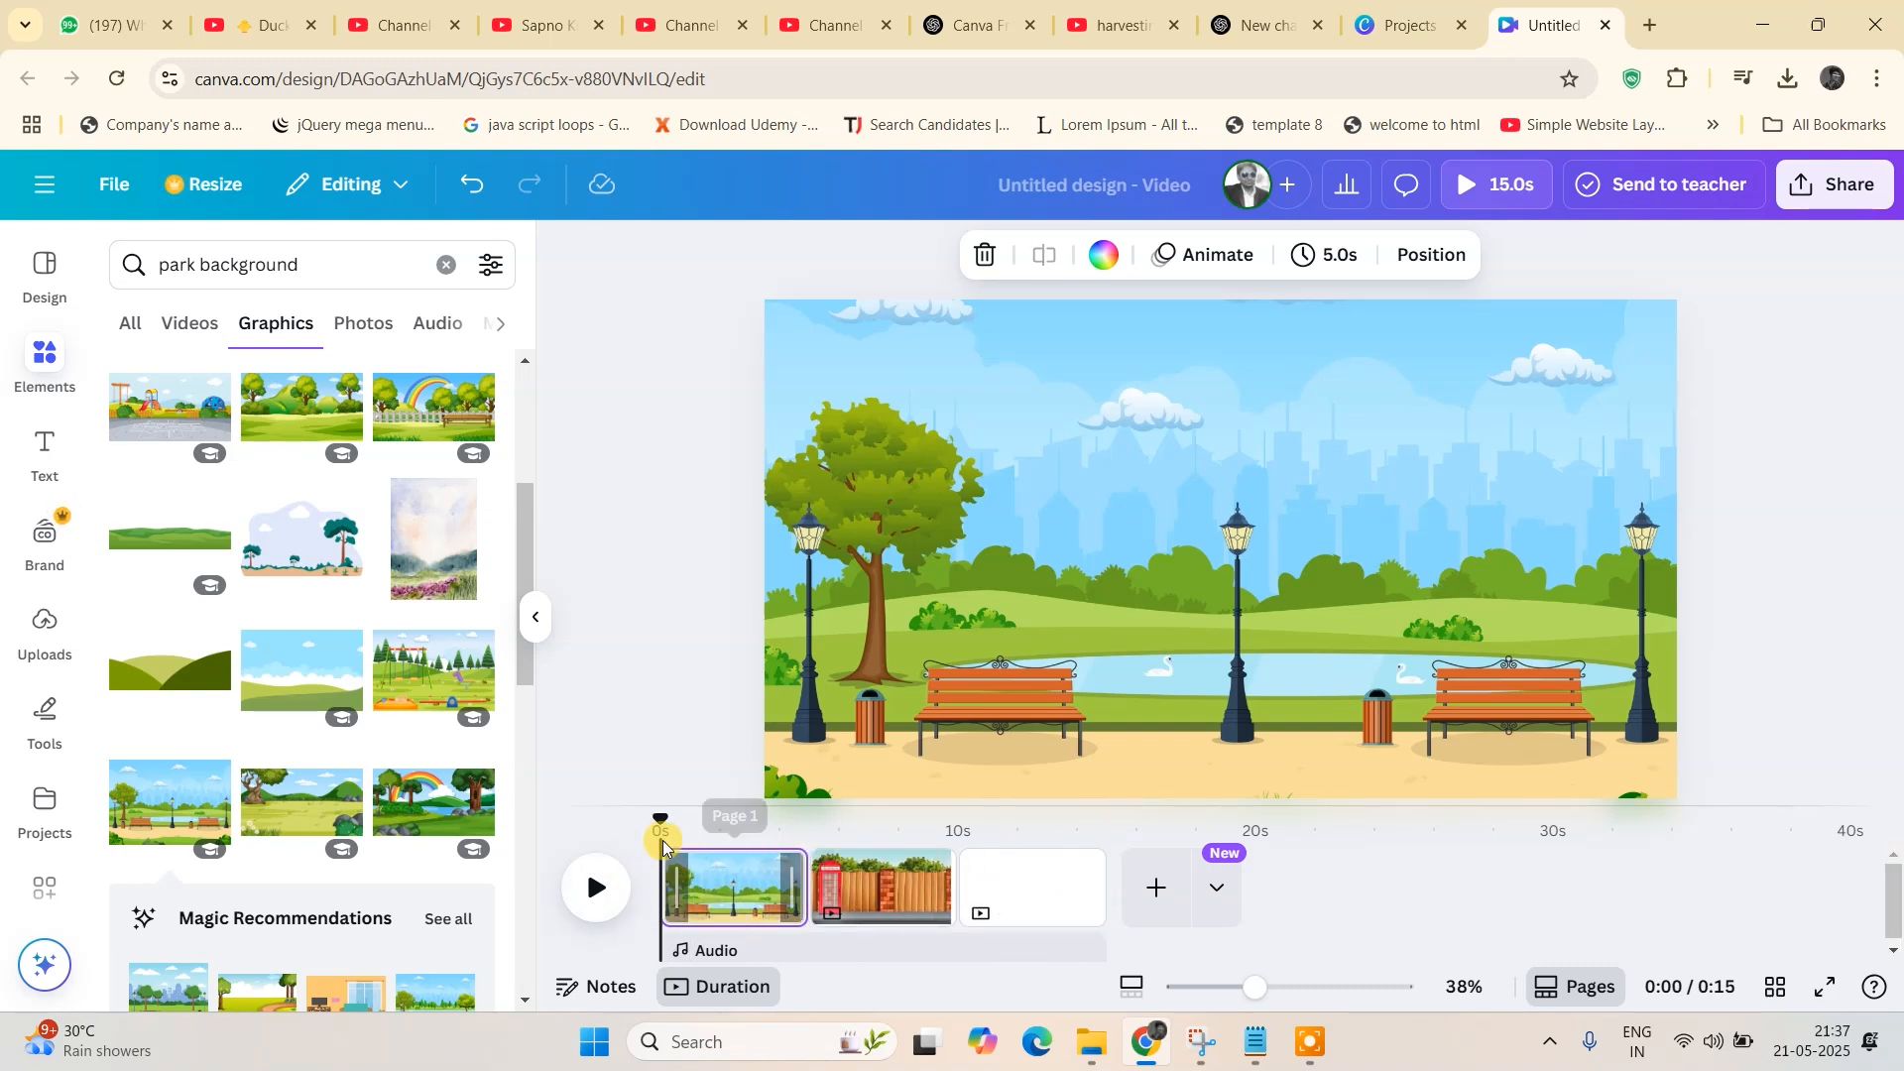
- Search the graphics for "city background" and insert the street scene with a row of buildings on the blank third page
left_click_drag(658, 821, 998, 843)
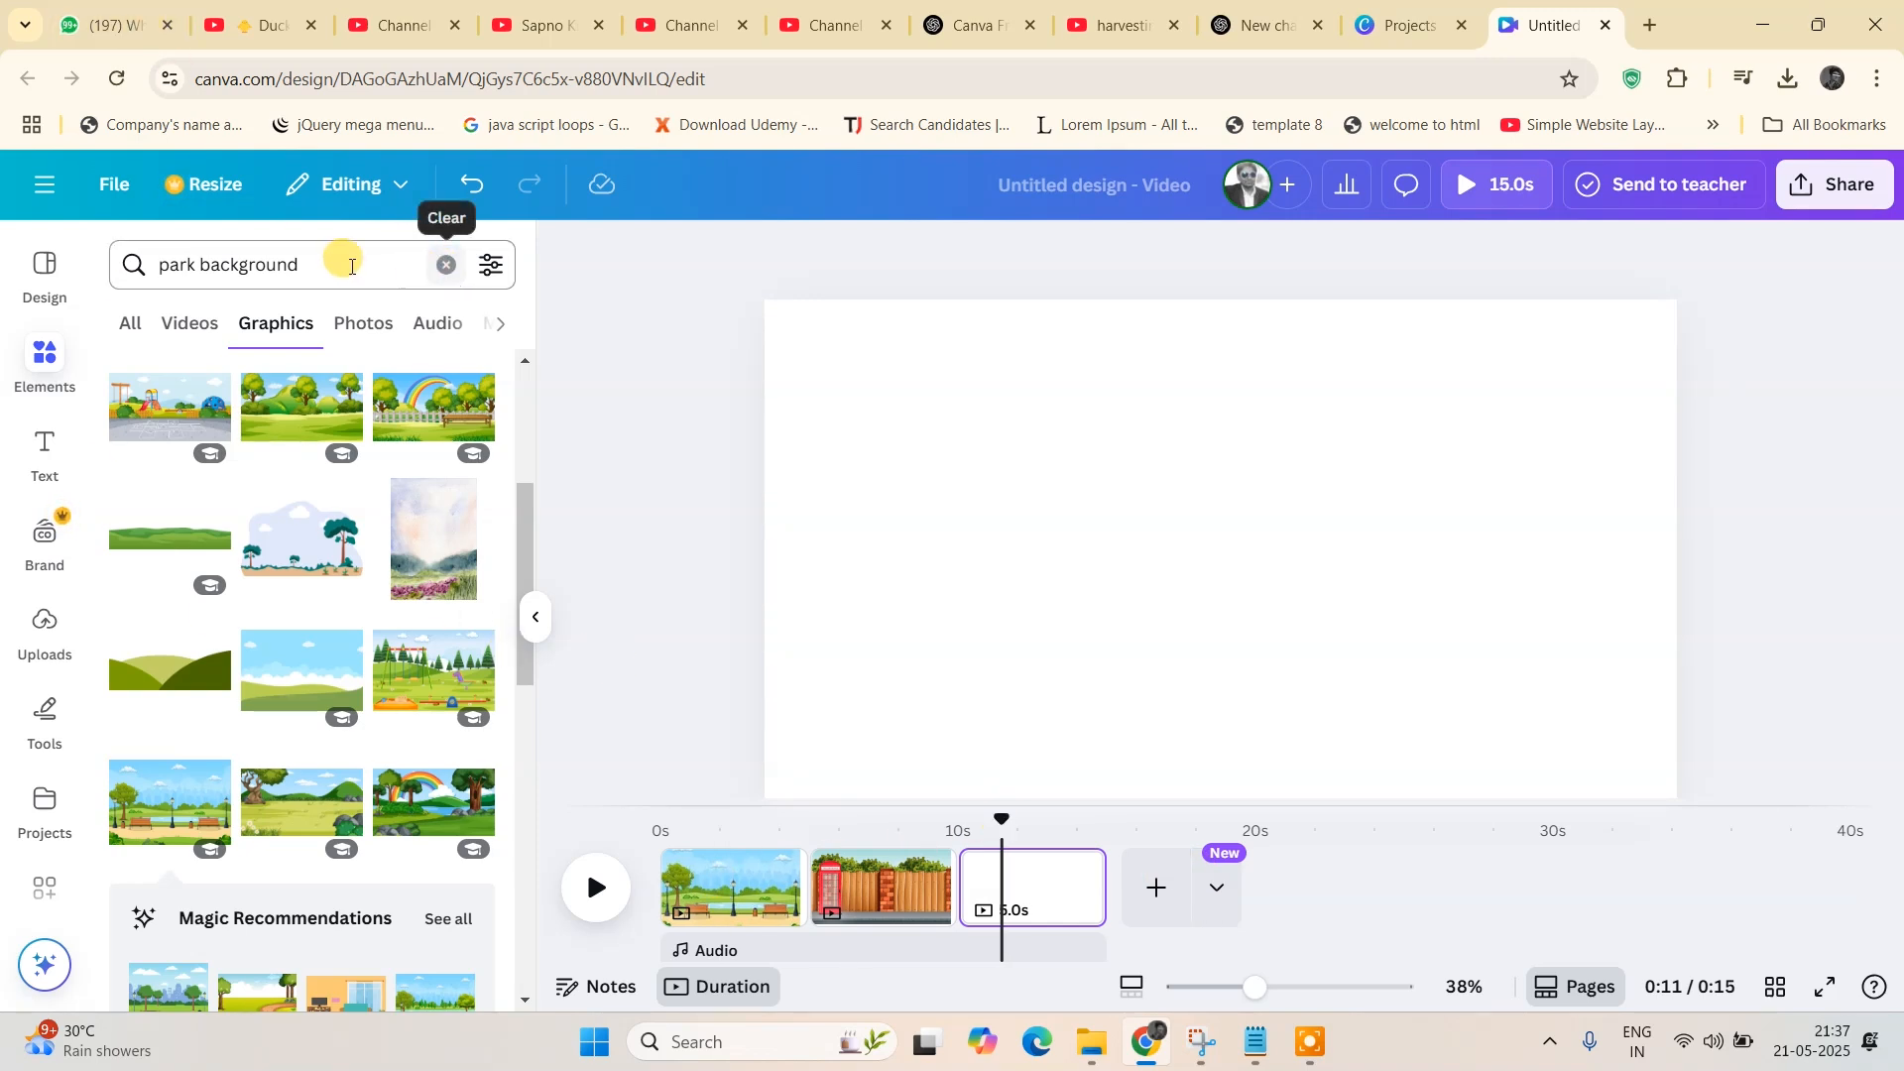
left_click_drag(201, 266, 121, 261)
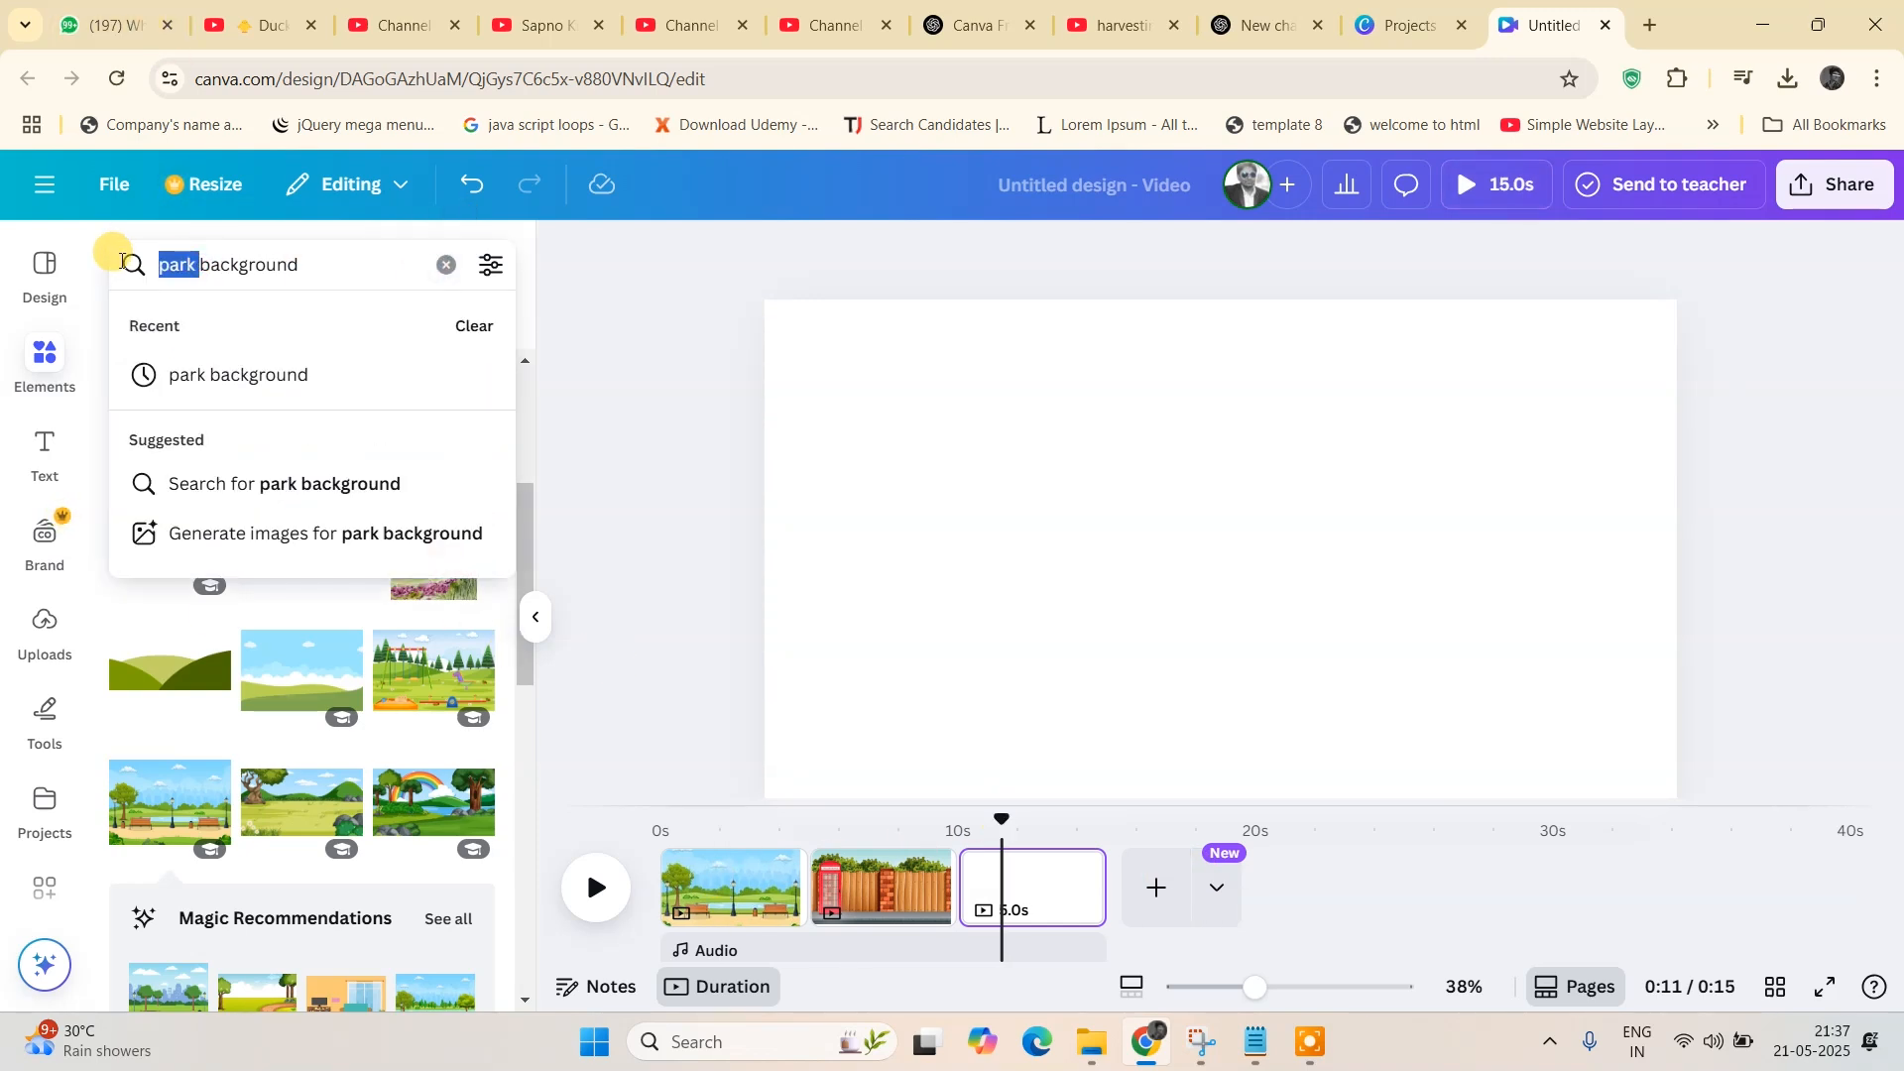
type("city")
key("Return")
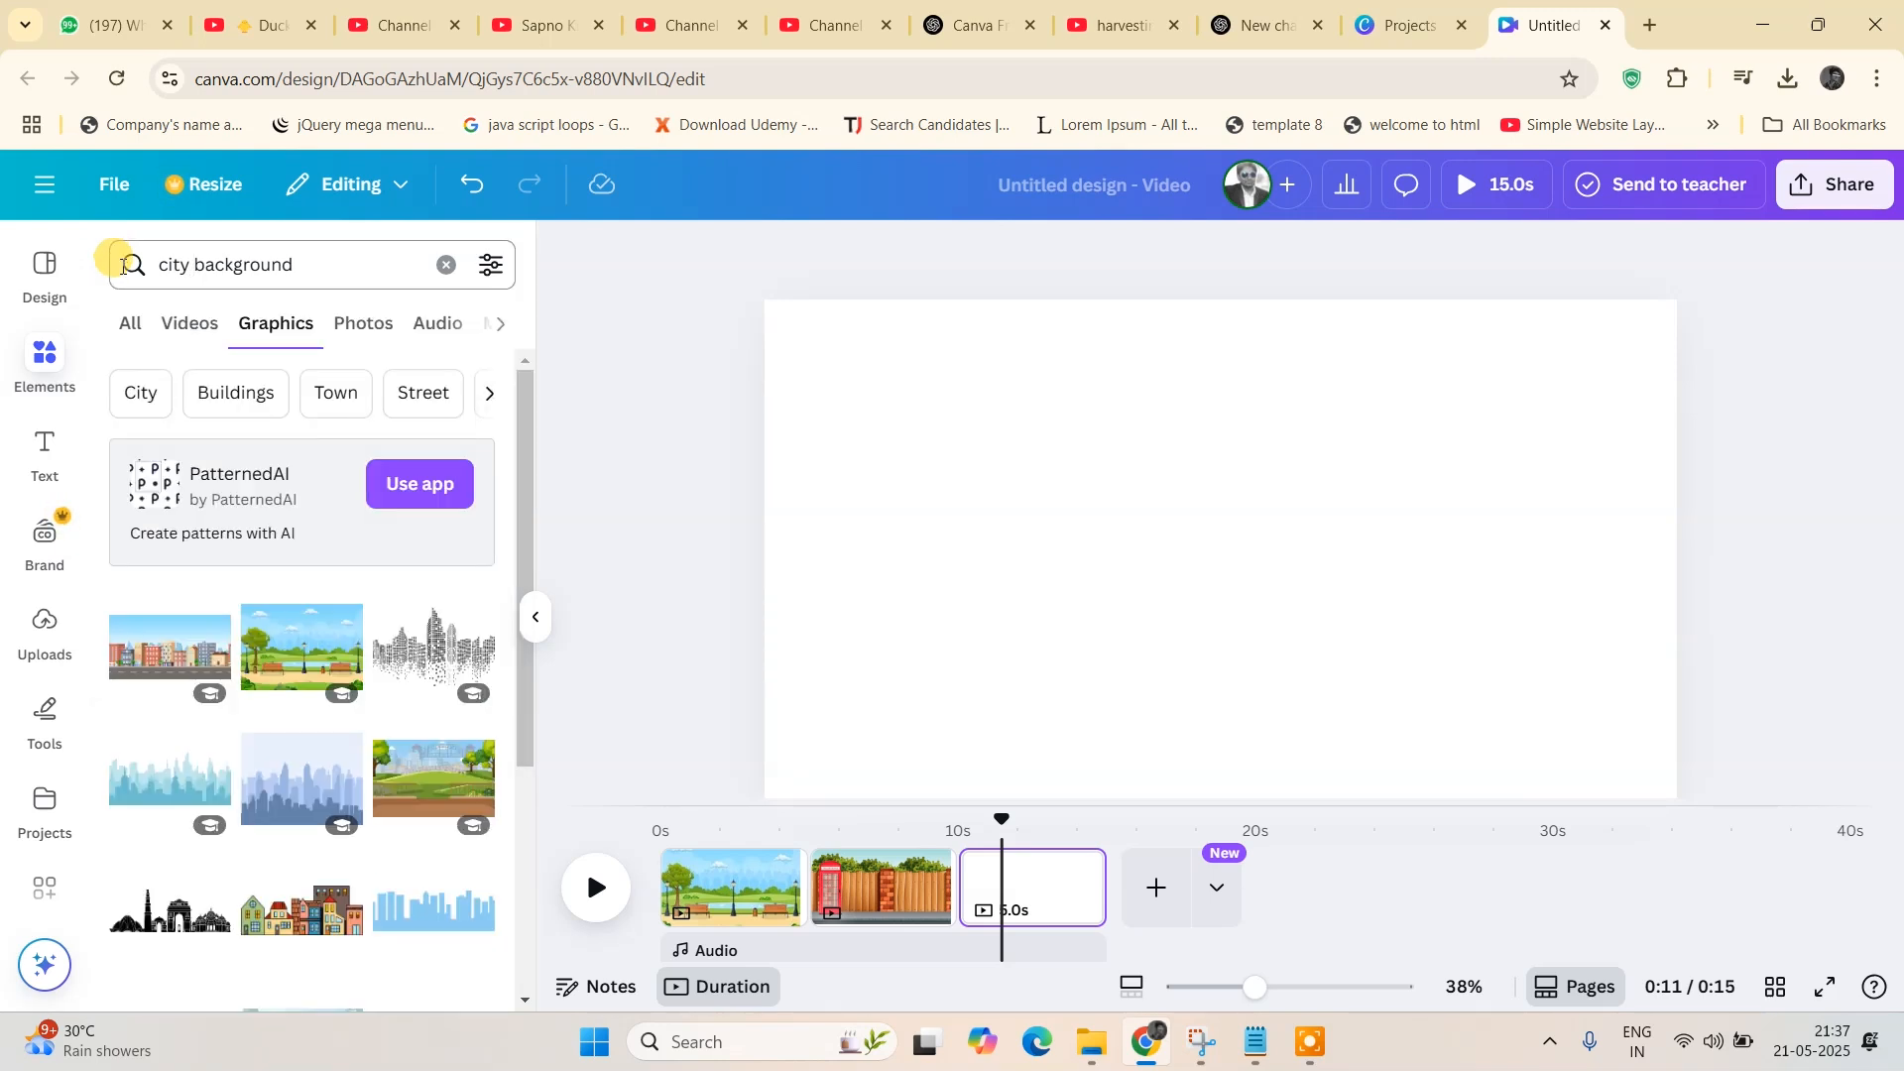
scroll(364, 689, "down", 2)
scroll(364, 689, "down", 3)
scroll(366, 681, "up", 5)
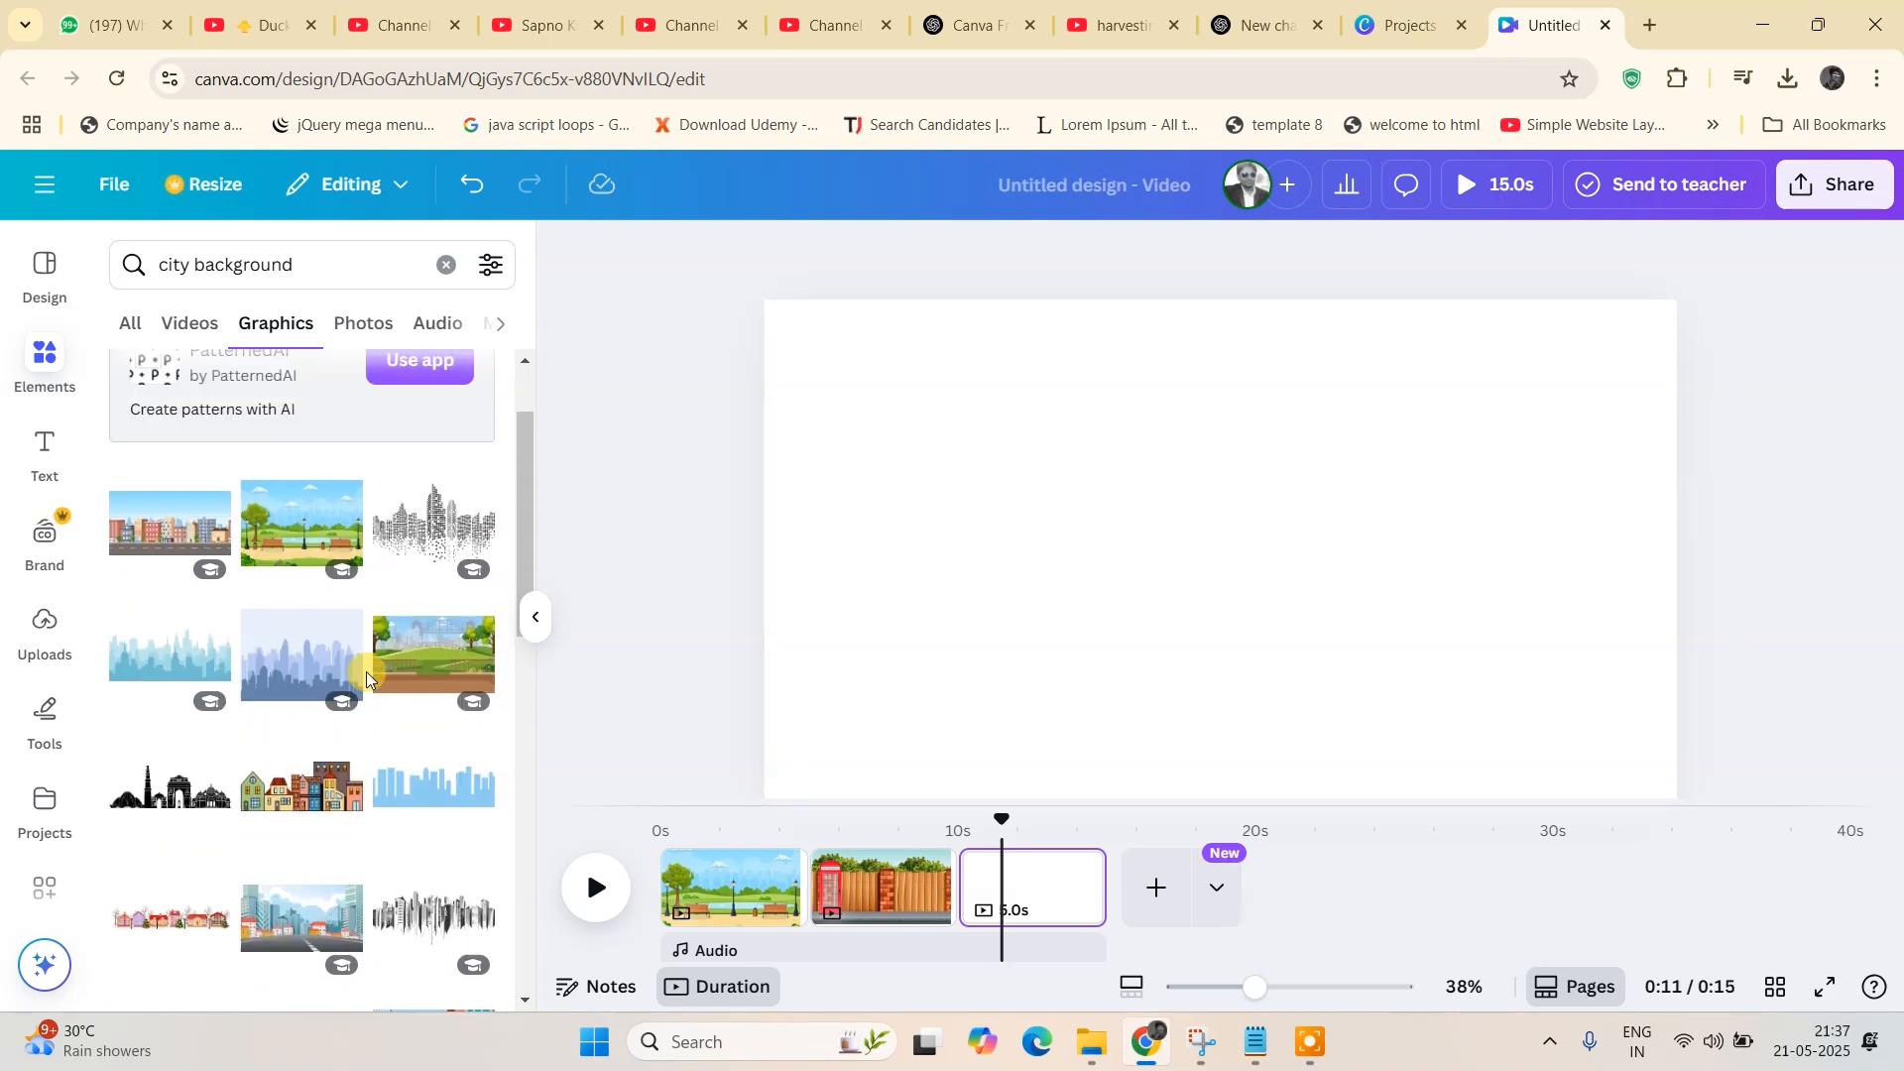
scroll(366, 681, "up", 1)
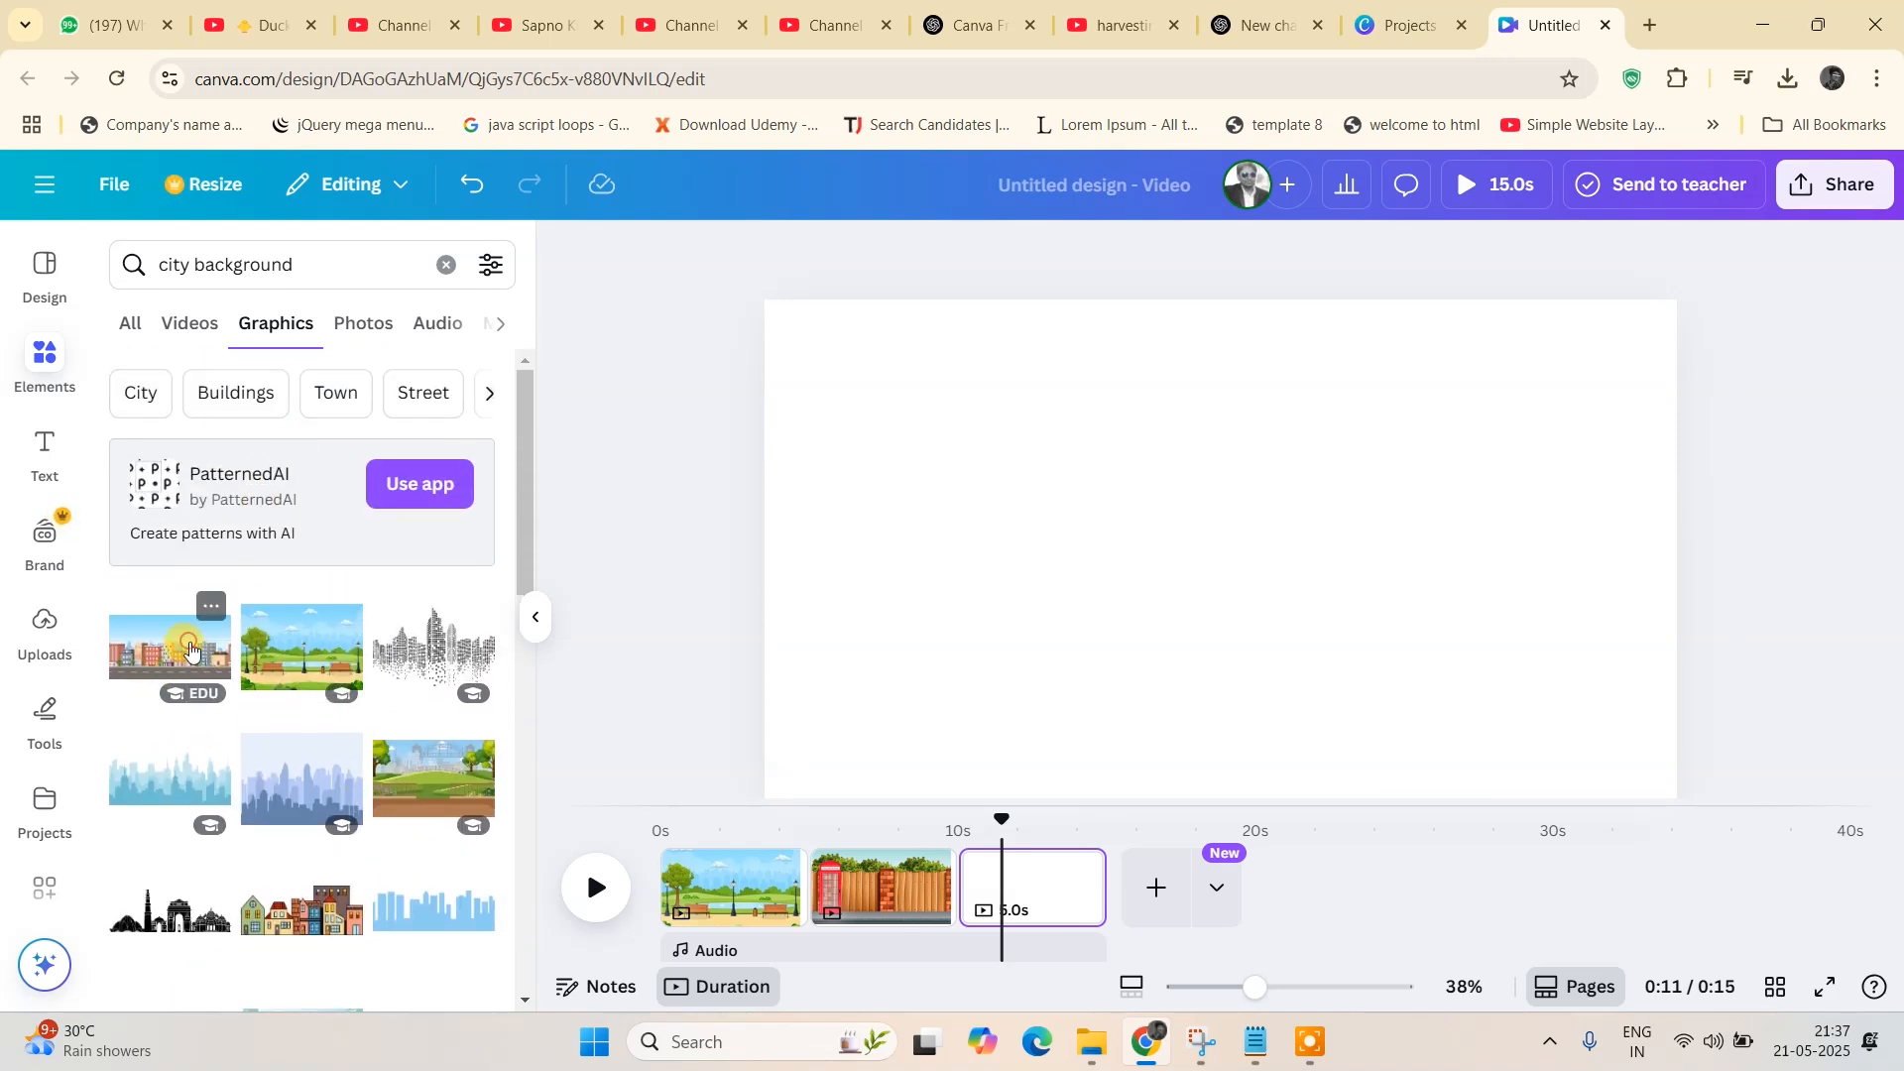
left_click(190, 651)
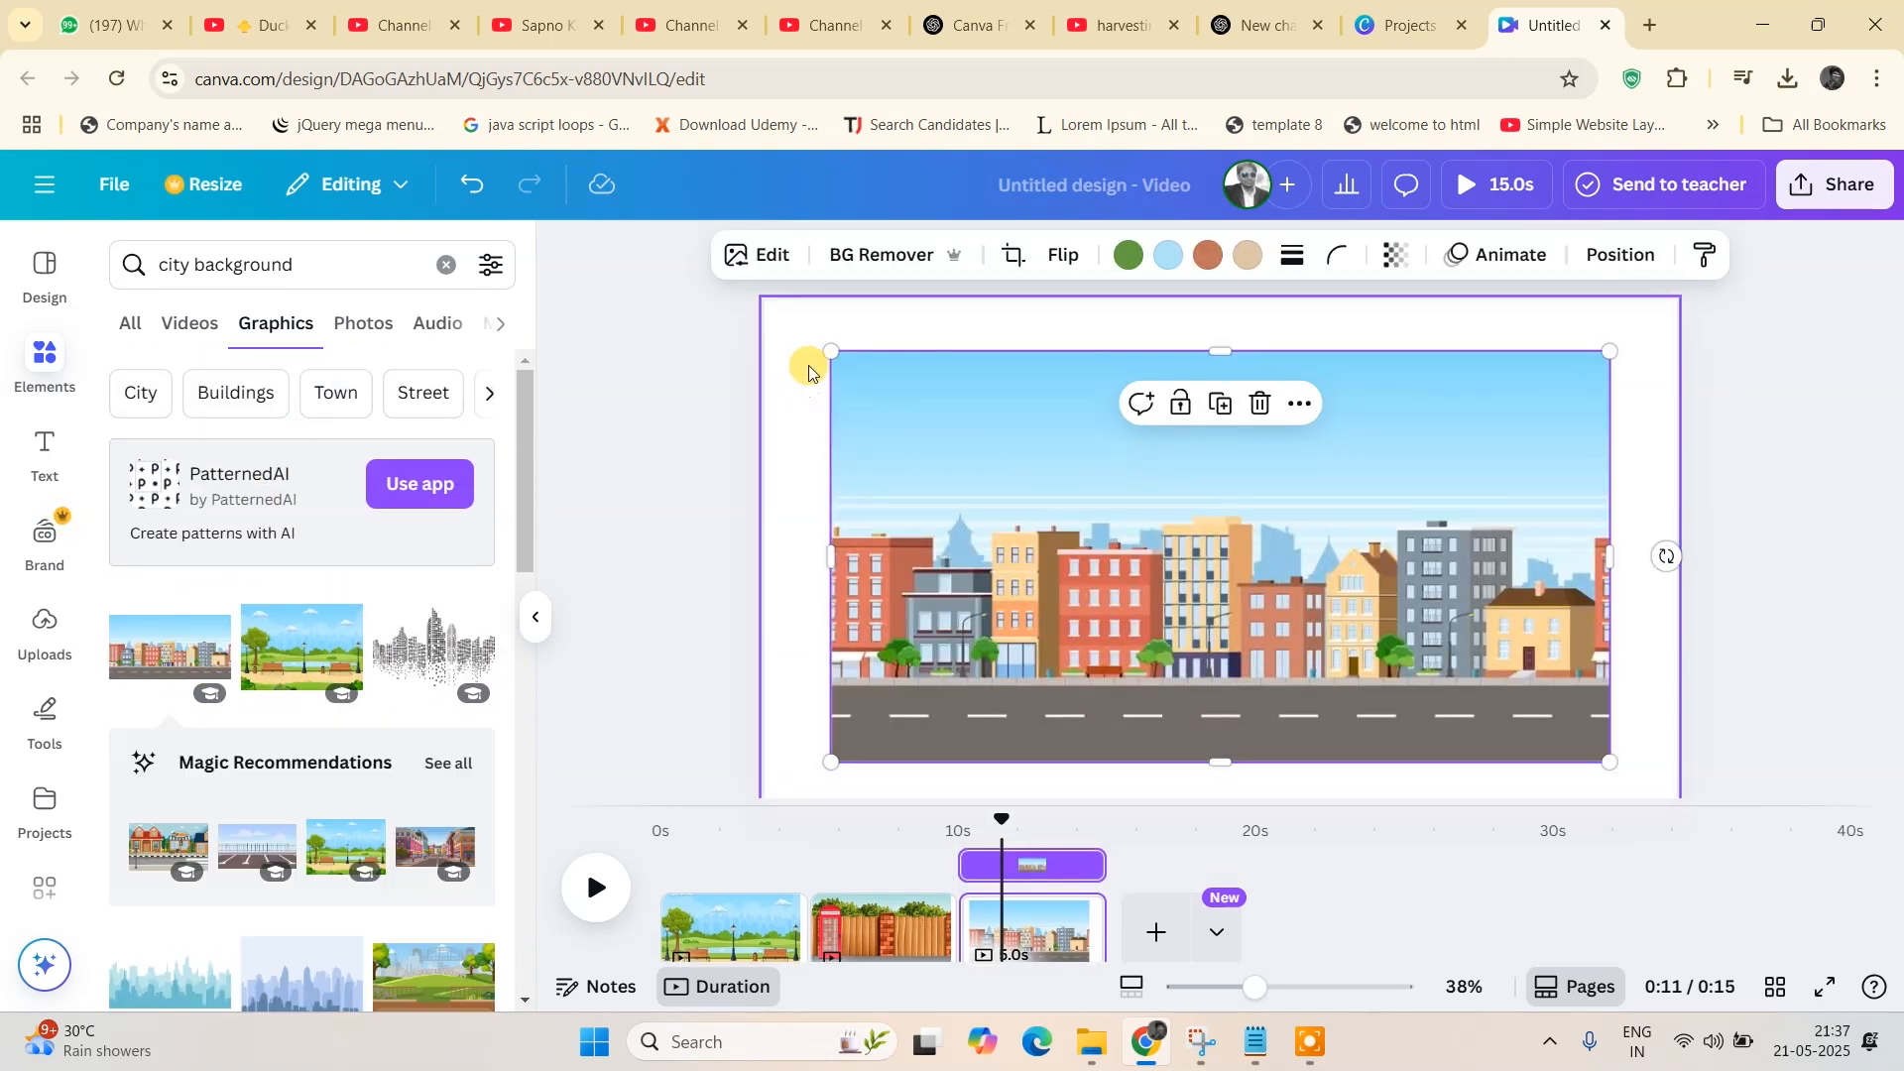
- Enlarge the street scene with the row of buildings on every side so it fills the third page
left_click_drag(801, 314, 769, 277)
left_click_drag(1607, 538, 1677, 538)
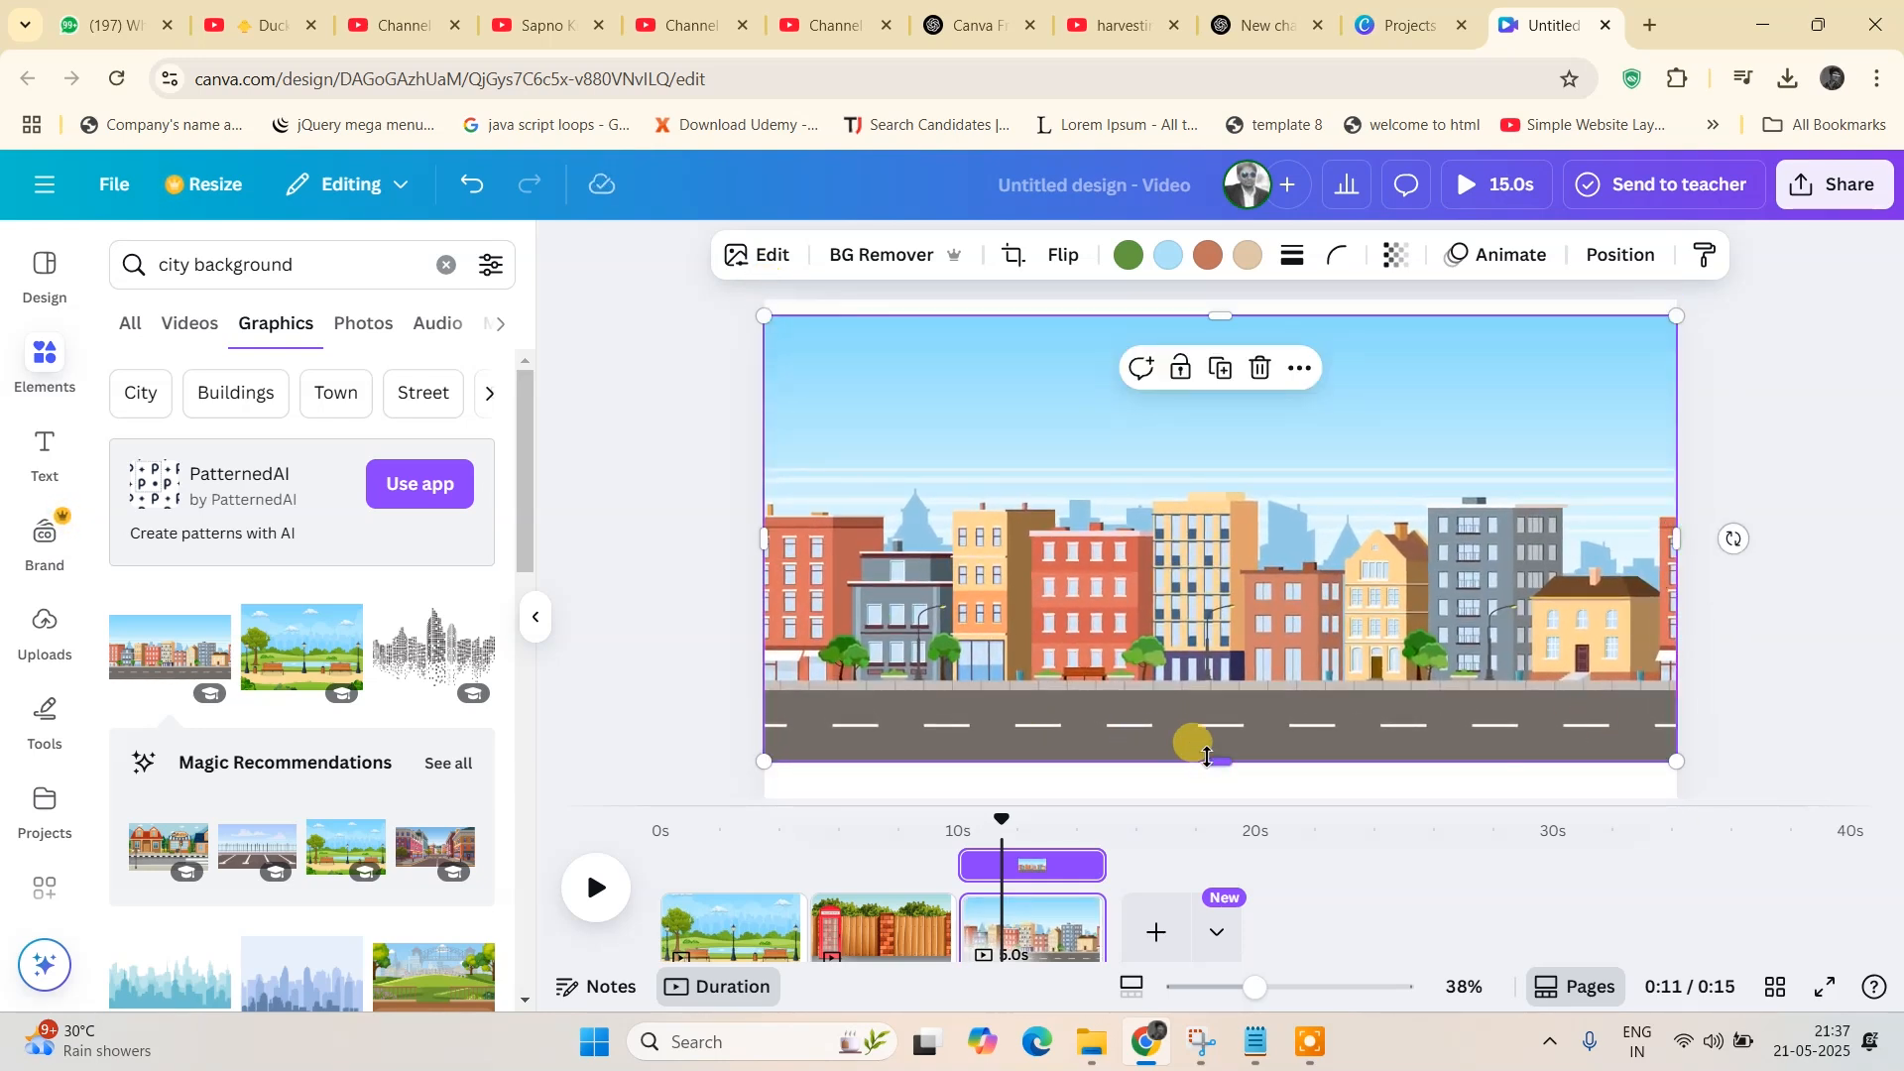
mouse_move(1212, 758)
left_mouse_down()
mouse_move(1211, 809)
mouse_move(1216, 759)
mouse_move(1230, 799)
mouse_move(1212, 788)
left_mouse_up()
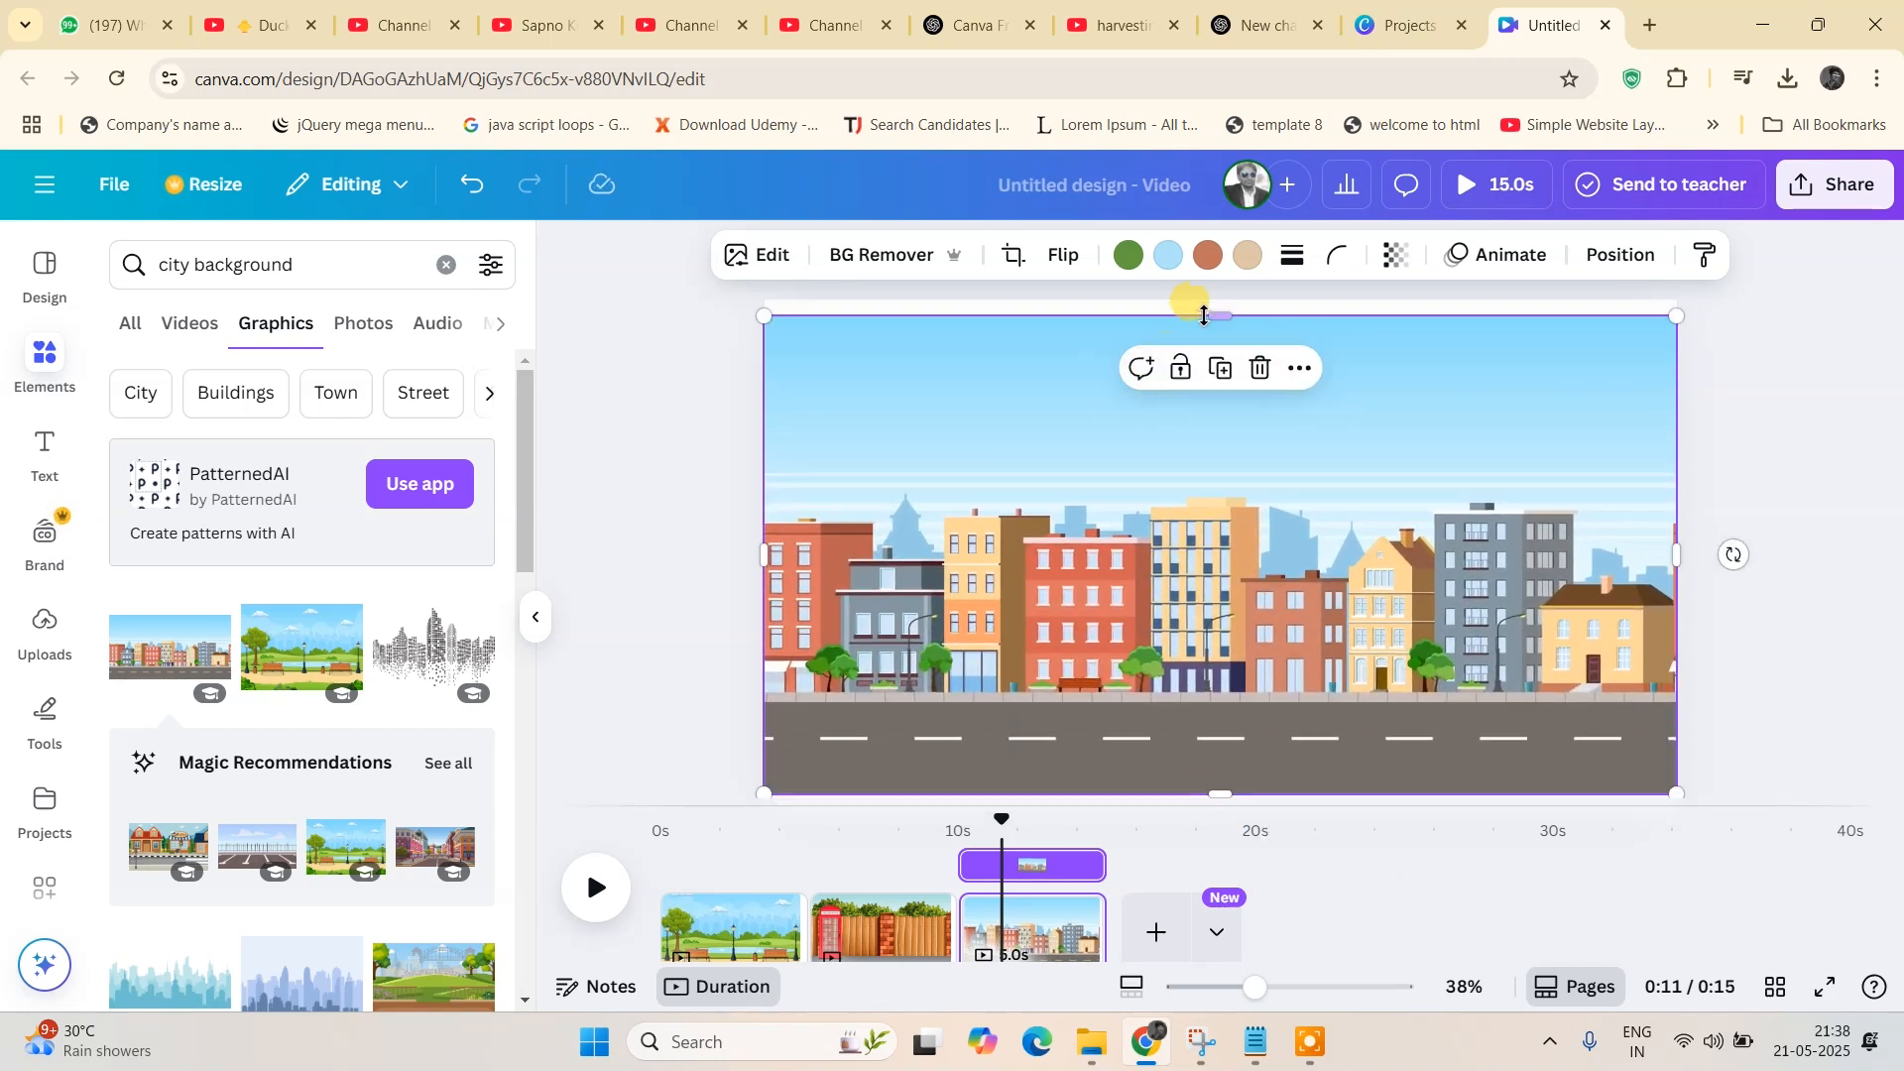
left_click_drag(1208, 315, 1212, 310)
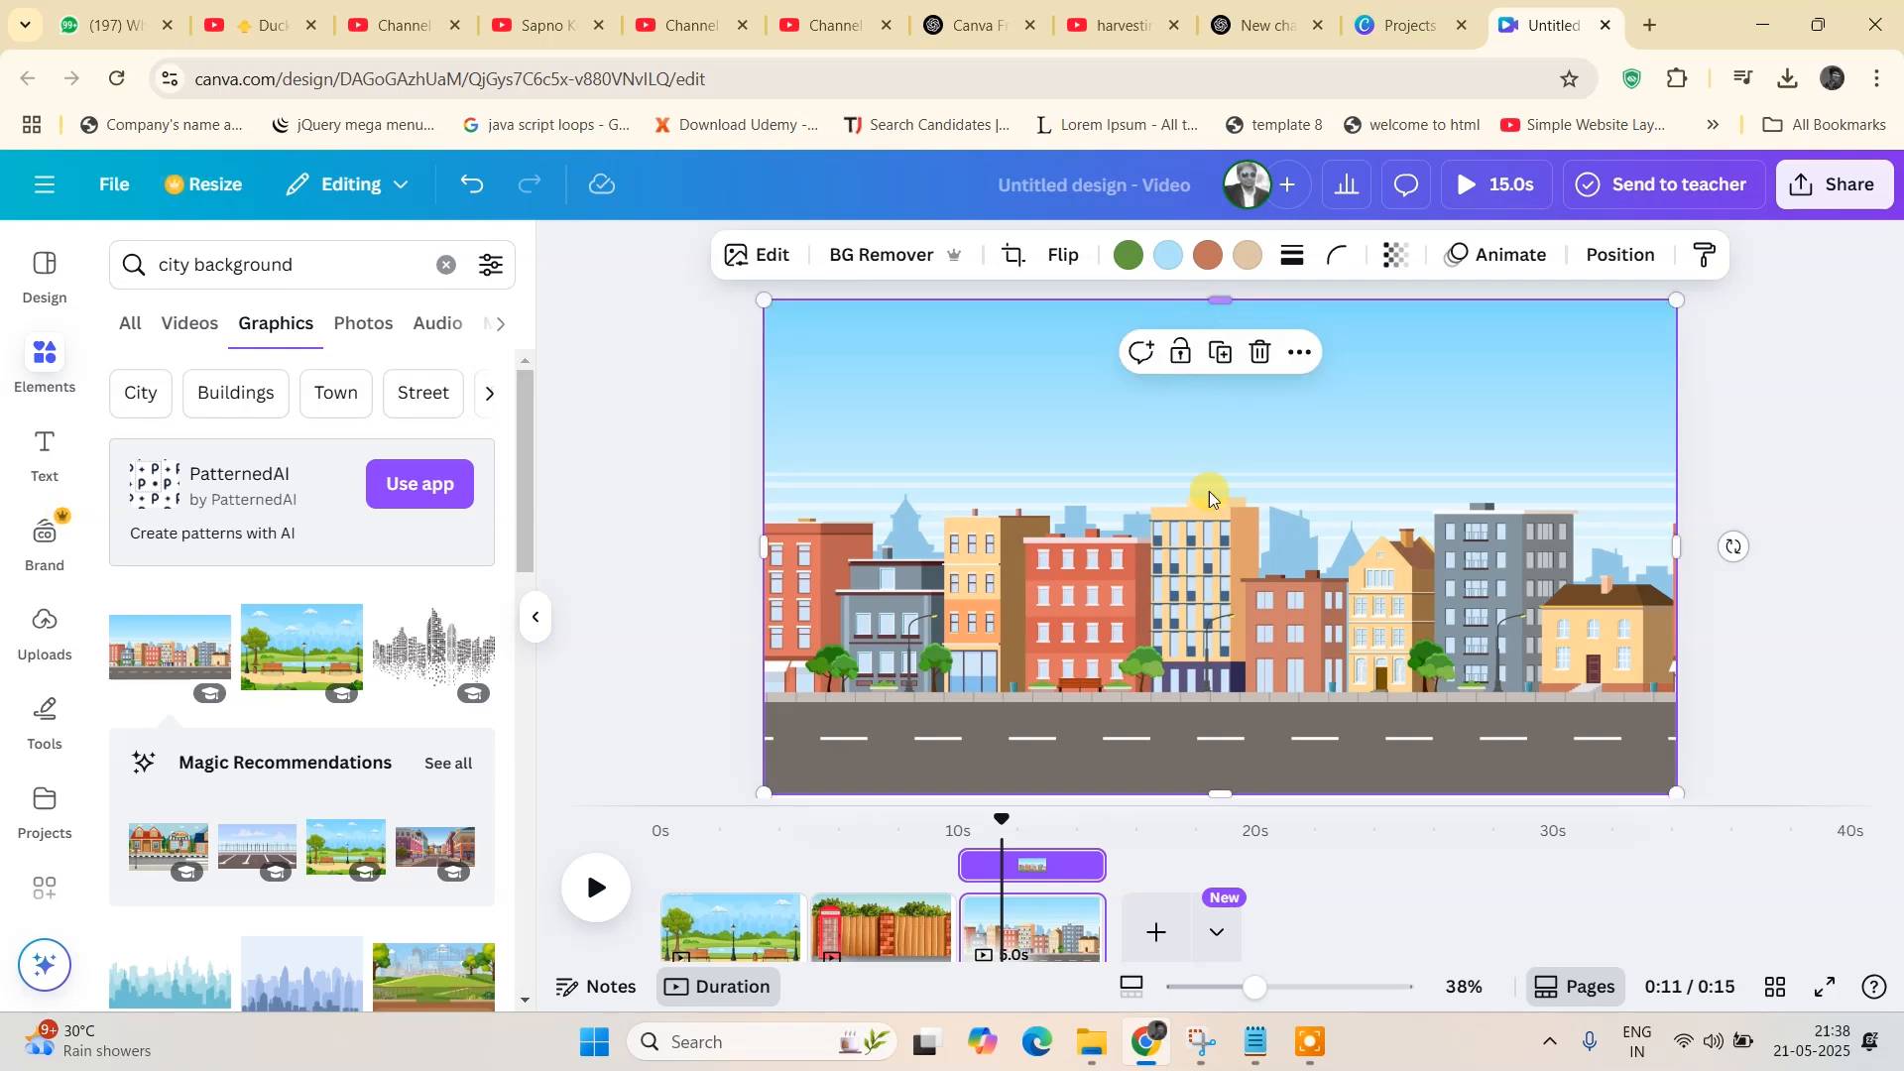
mouse_move(1220, 793)
left_mouse_down()
mouse_move(1237, 760)
mouse_move(1206, 752)
mouse_move(1228, 797)
left_mouse_up()
left_click(659, 508)
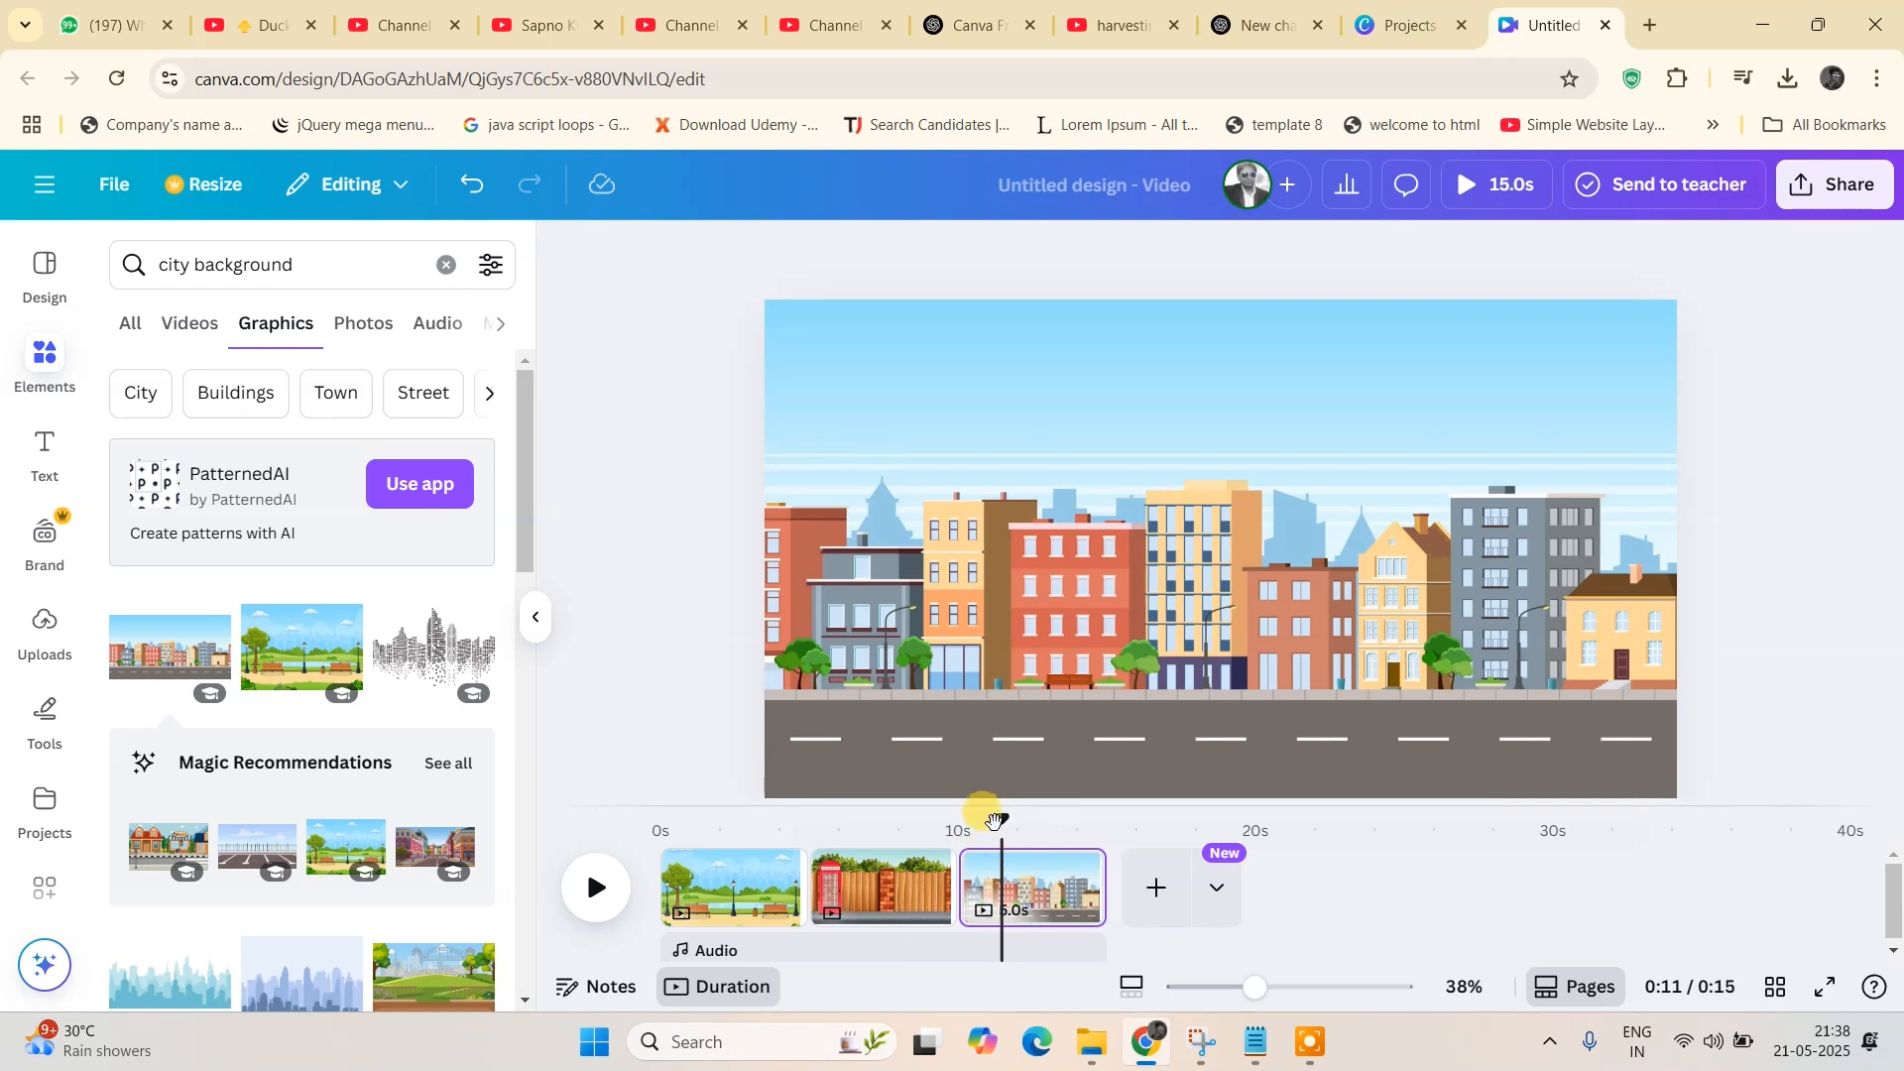
- Return the playhead to the start of the park page and search the graphics for "walking person"
left_click_drag(1000, 821, 638, 872)
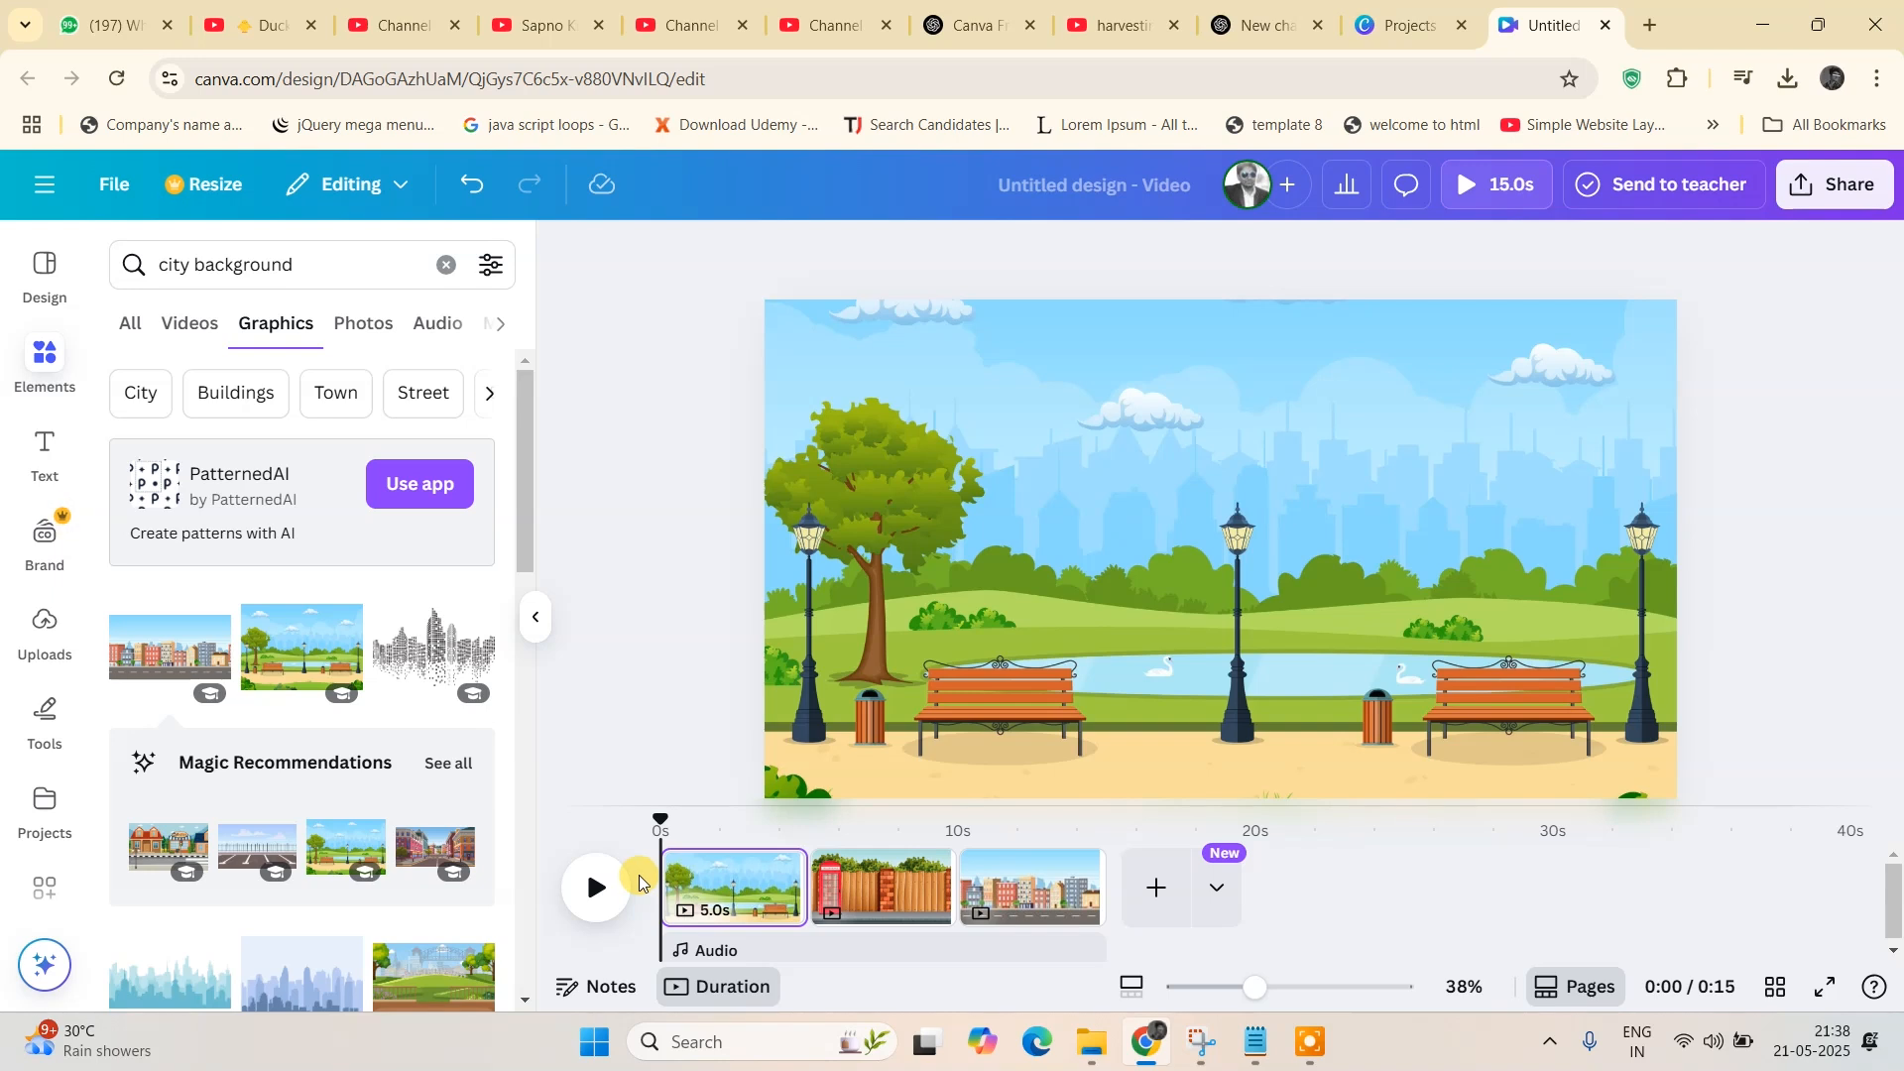
left_click(446, 265)
type("wa")
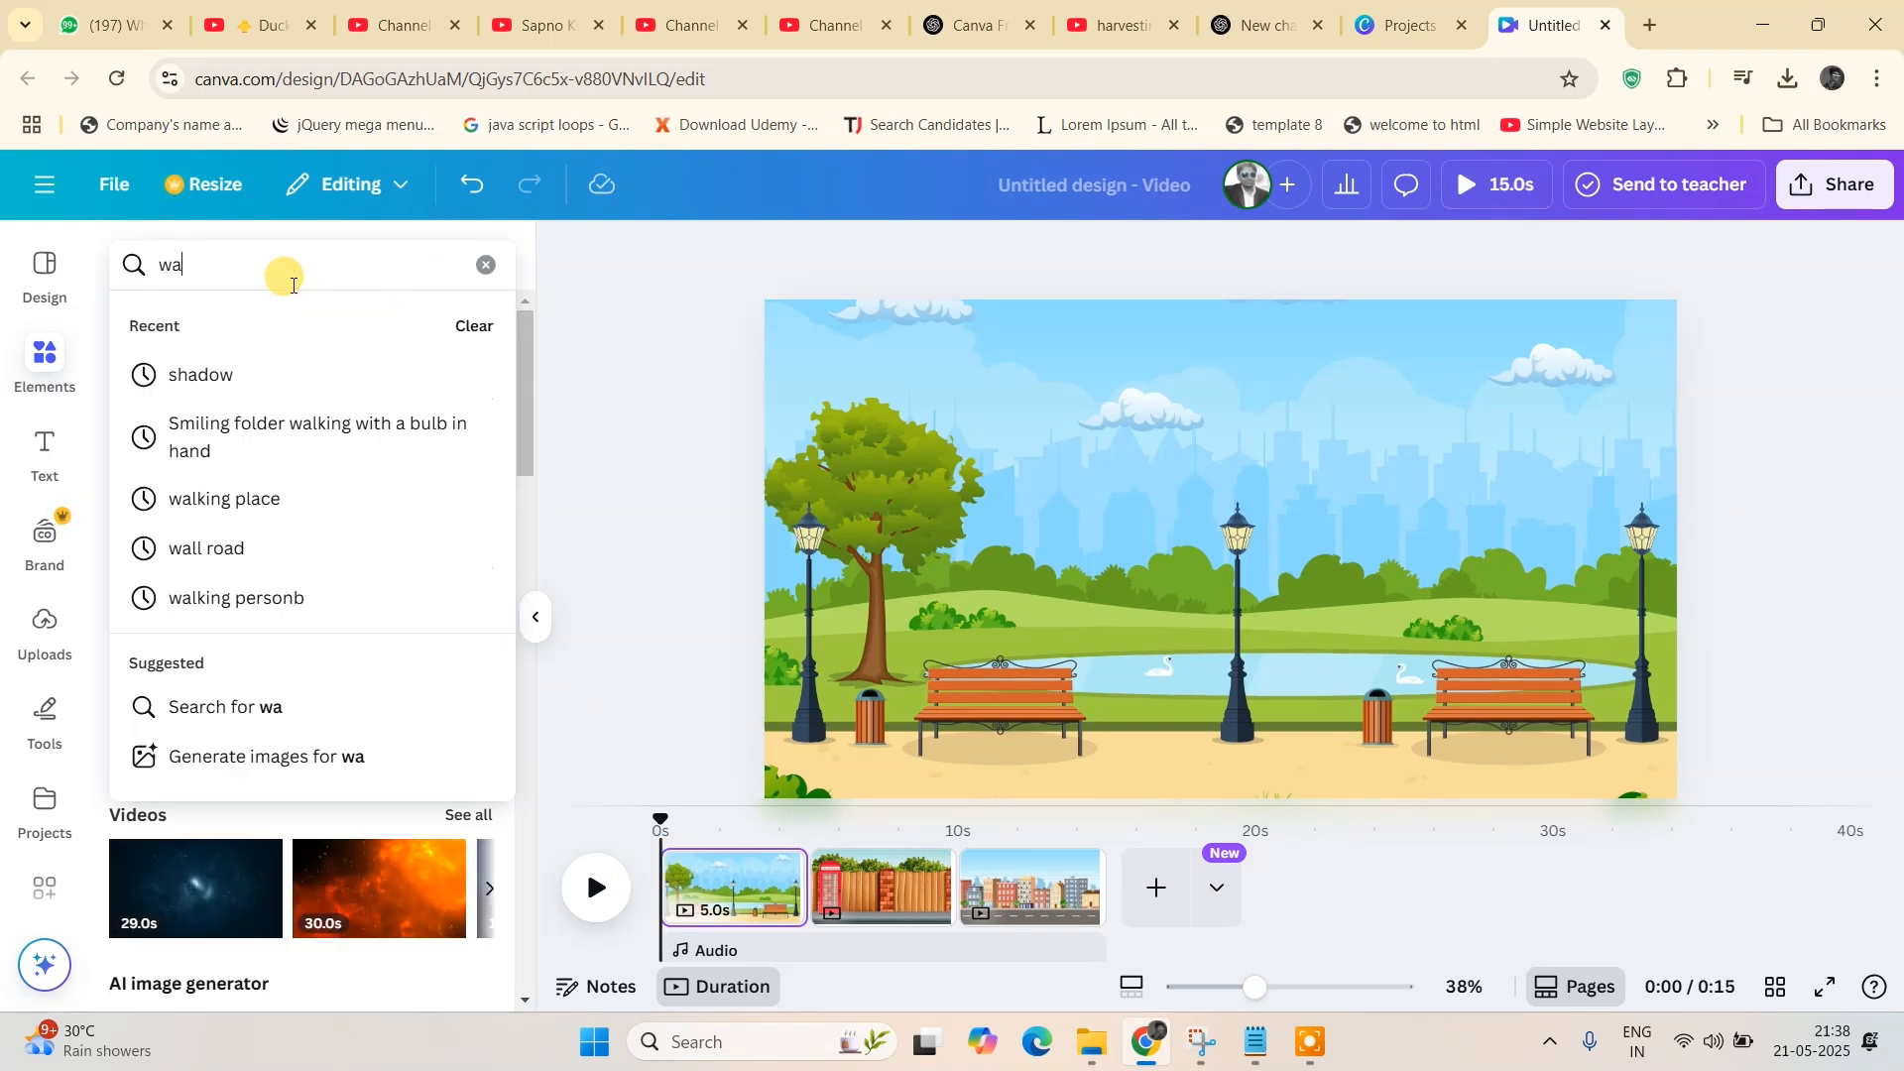
type("lking person")
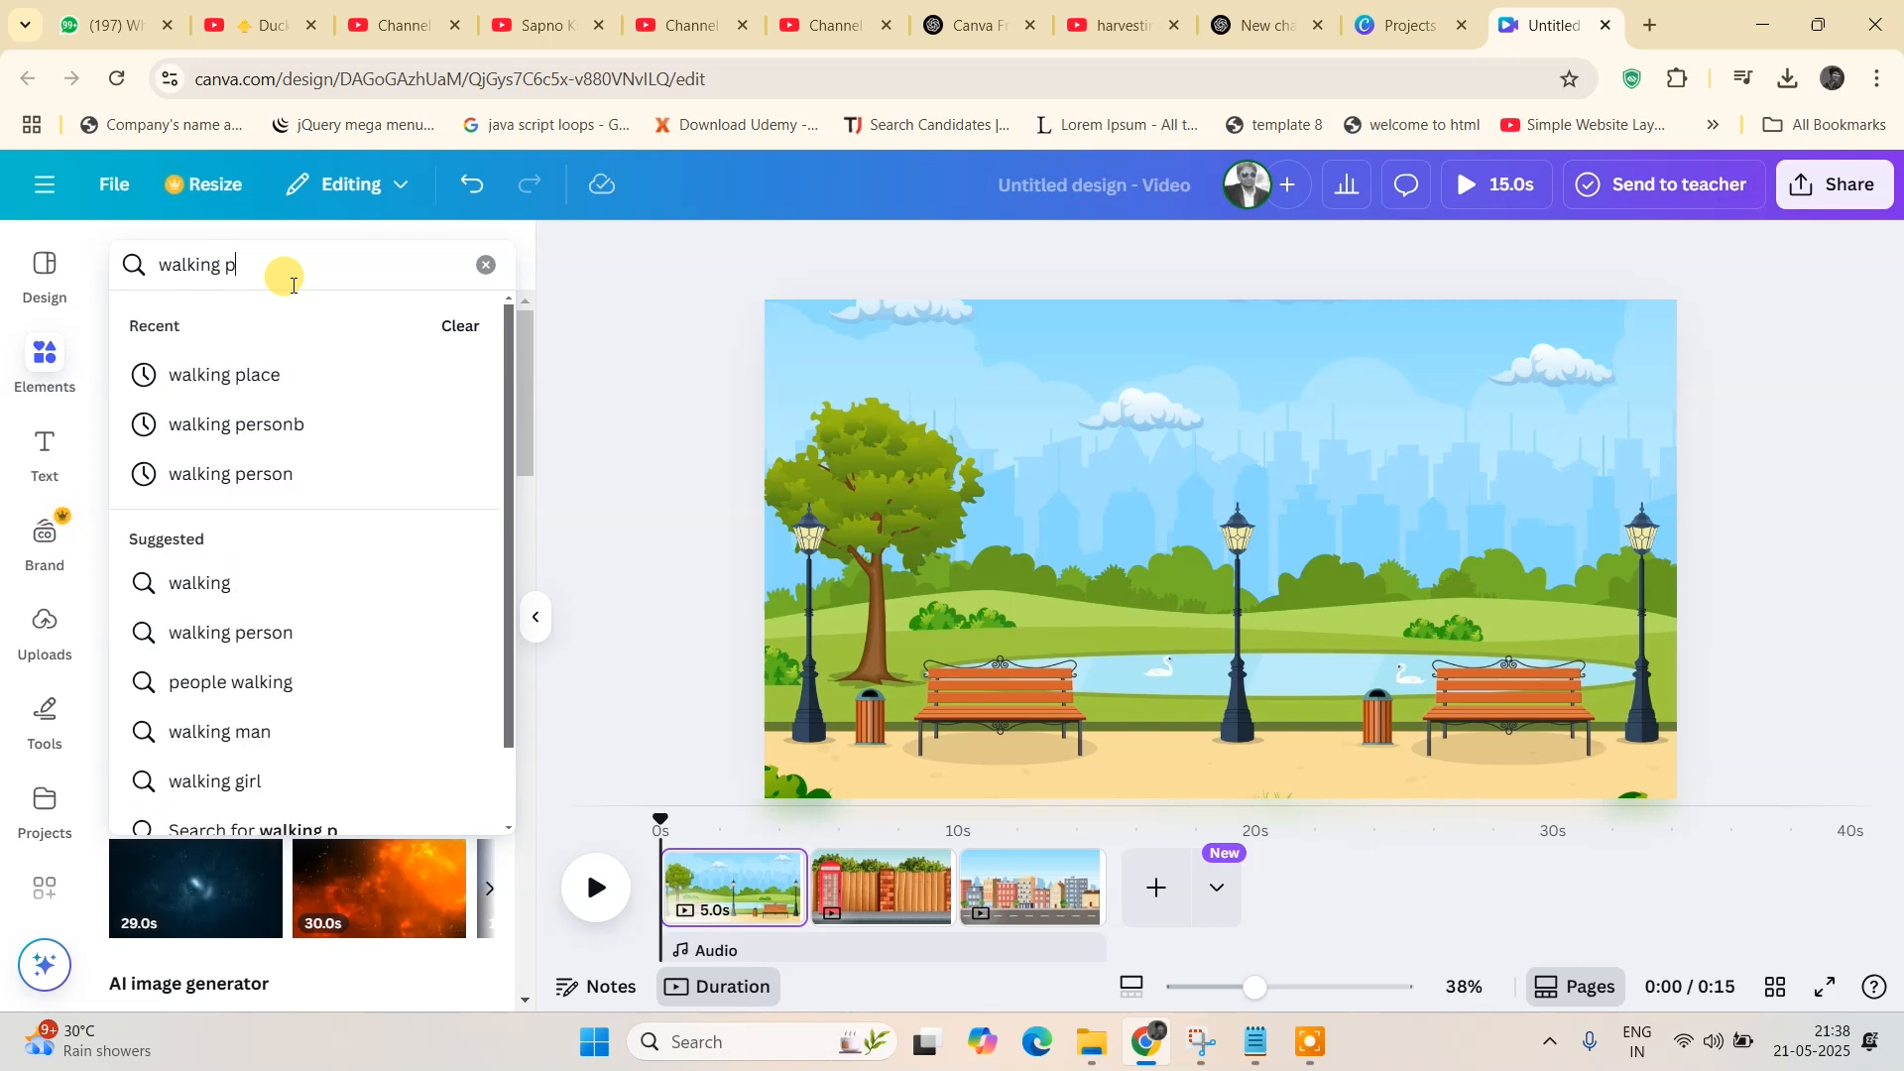
key("Return")
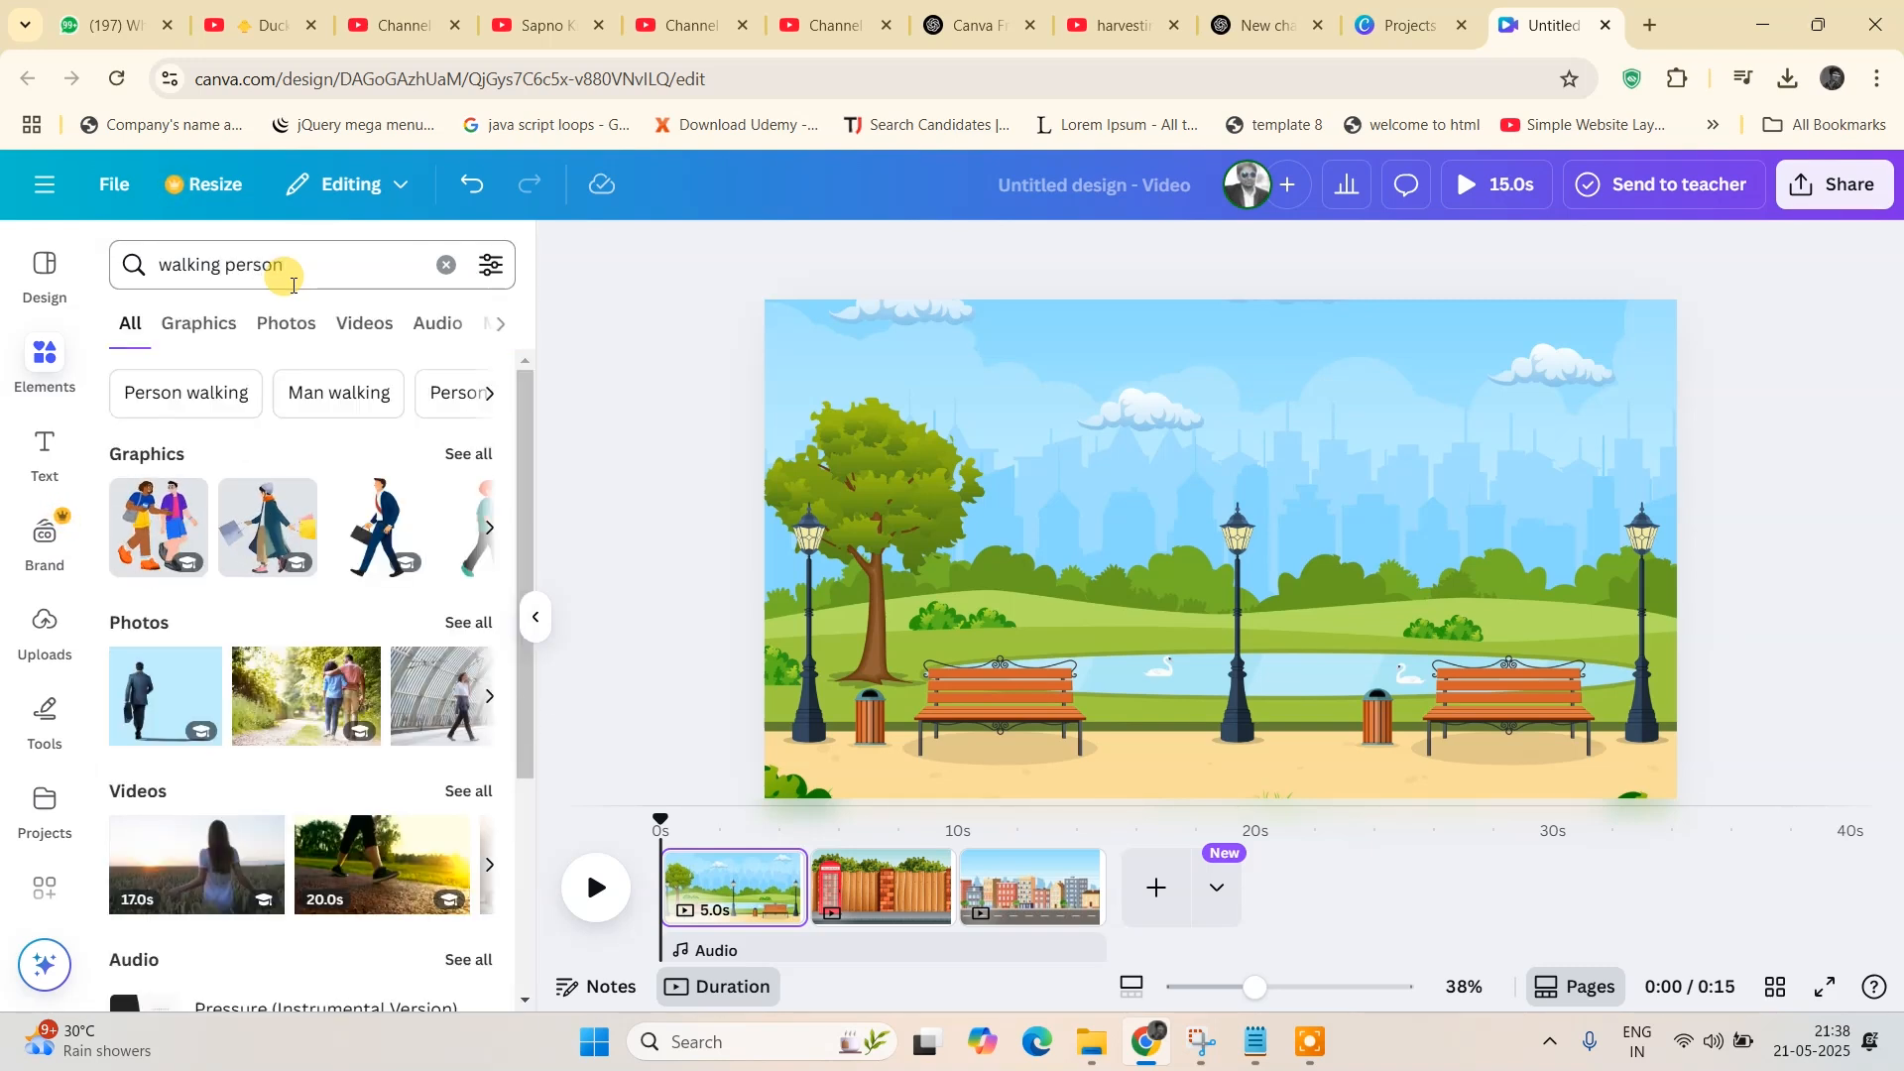
left_click(201, 320)
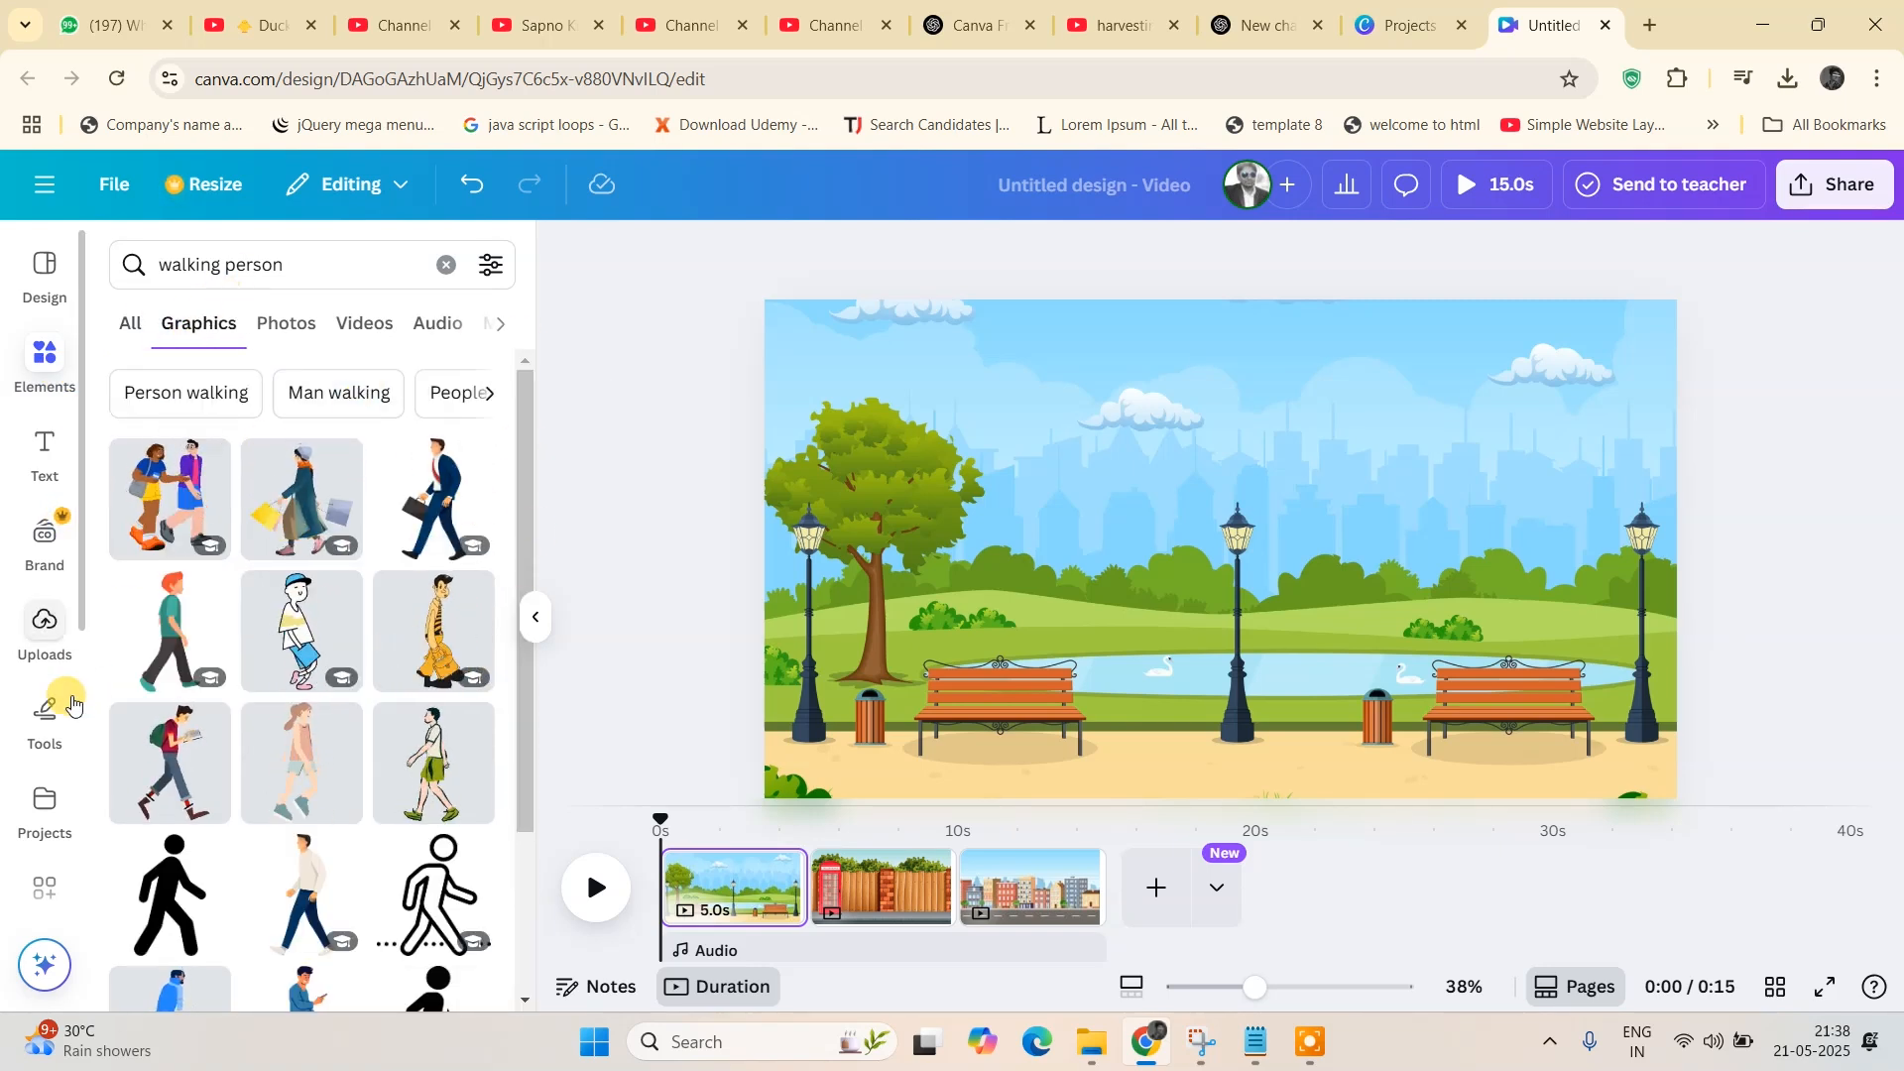
- Browse the walking person graphics and insert the animated man with a green backpack reading a book on the park page
scroll(342, 711, "down", 3)
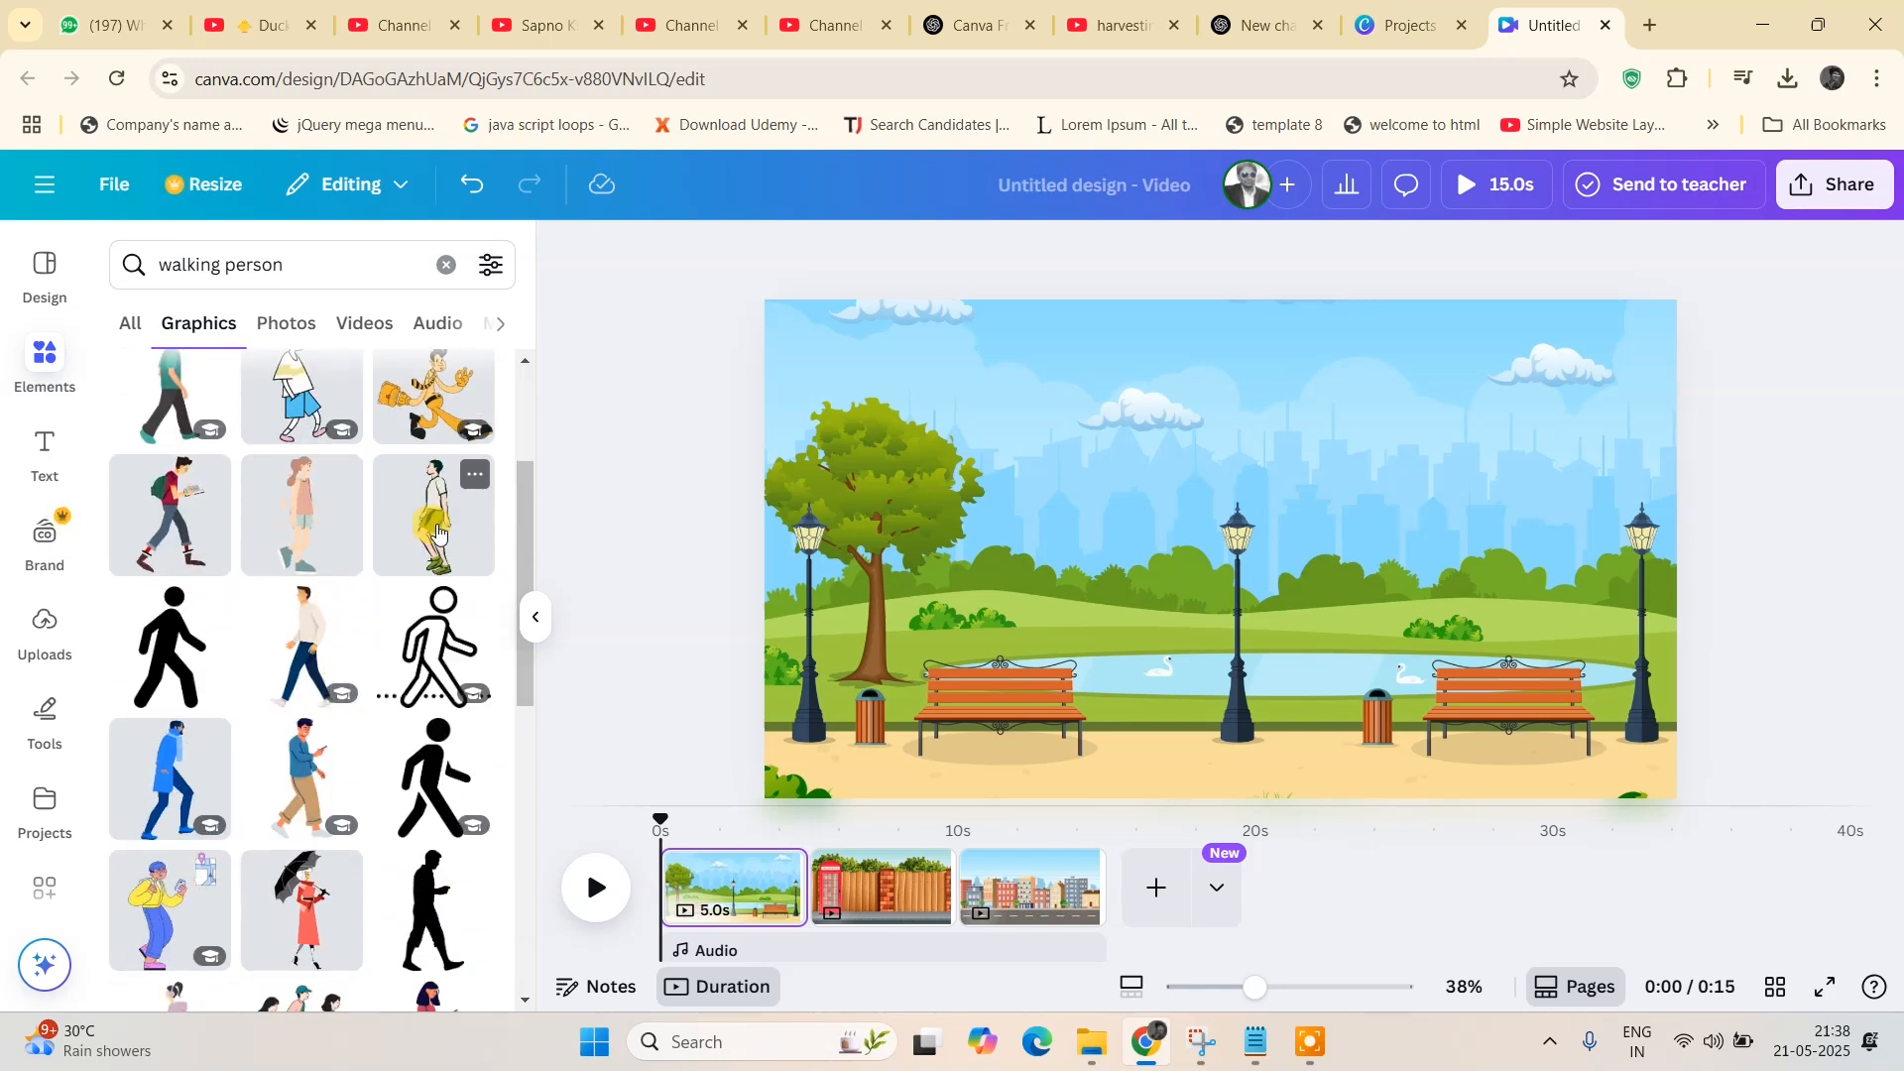
scroll(460, 537, "down", 6)
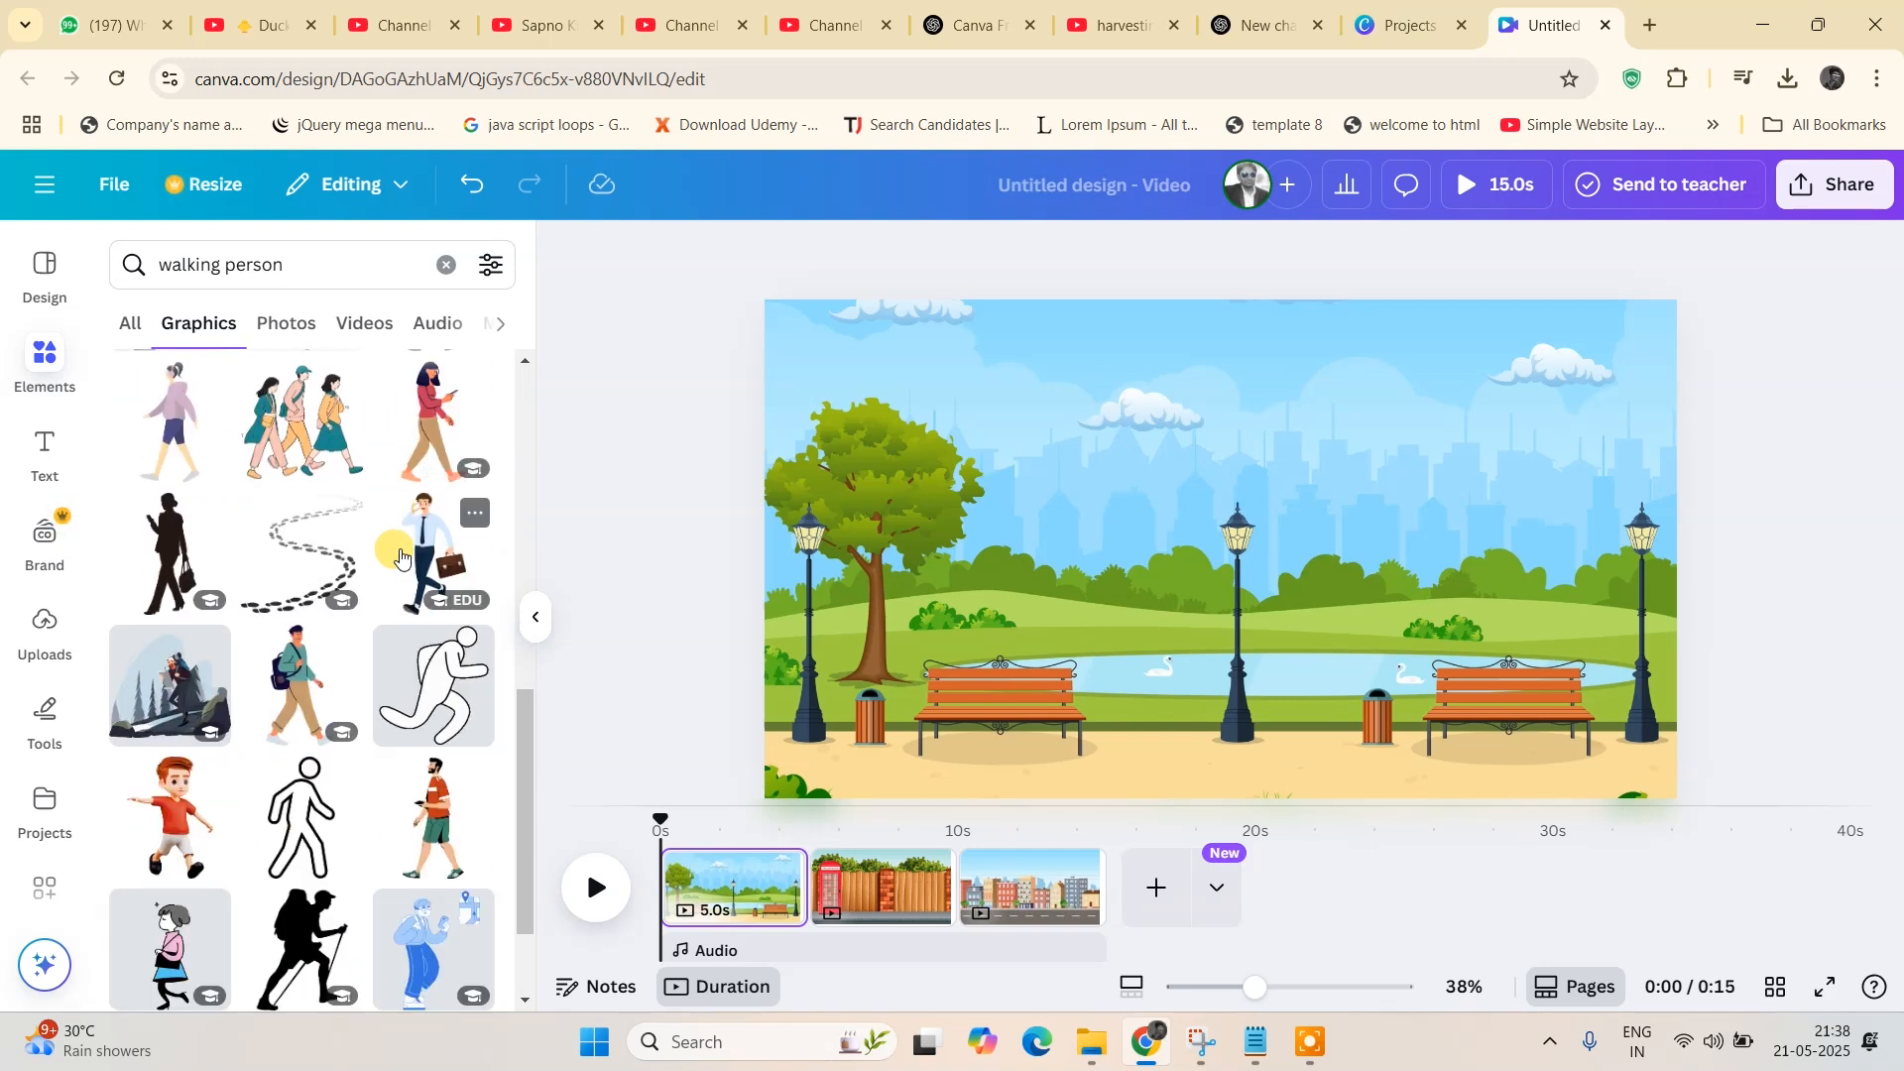
scroll(363, 599, "down", 2)
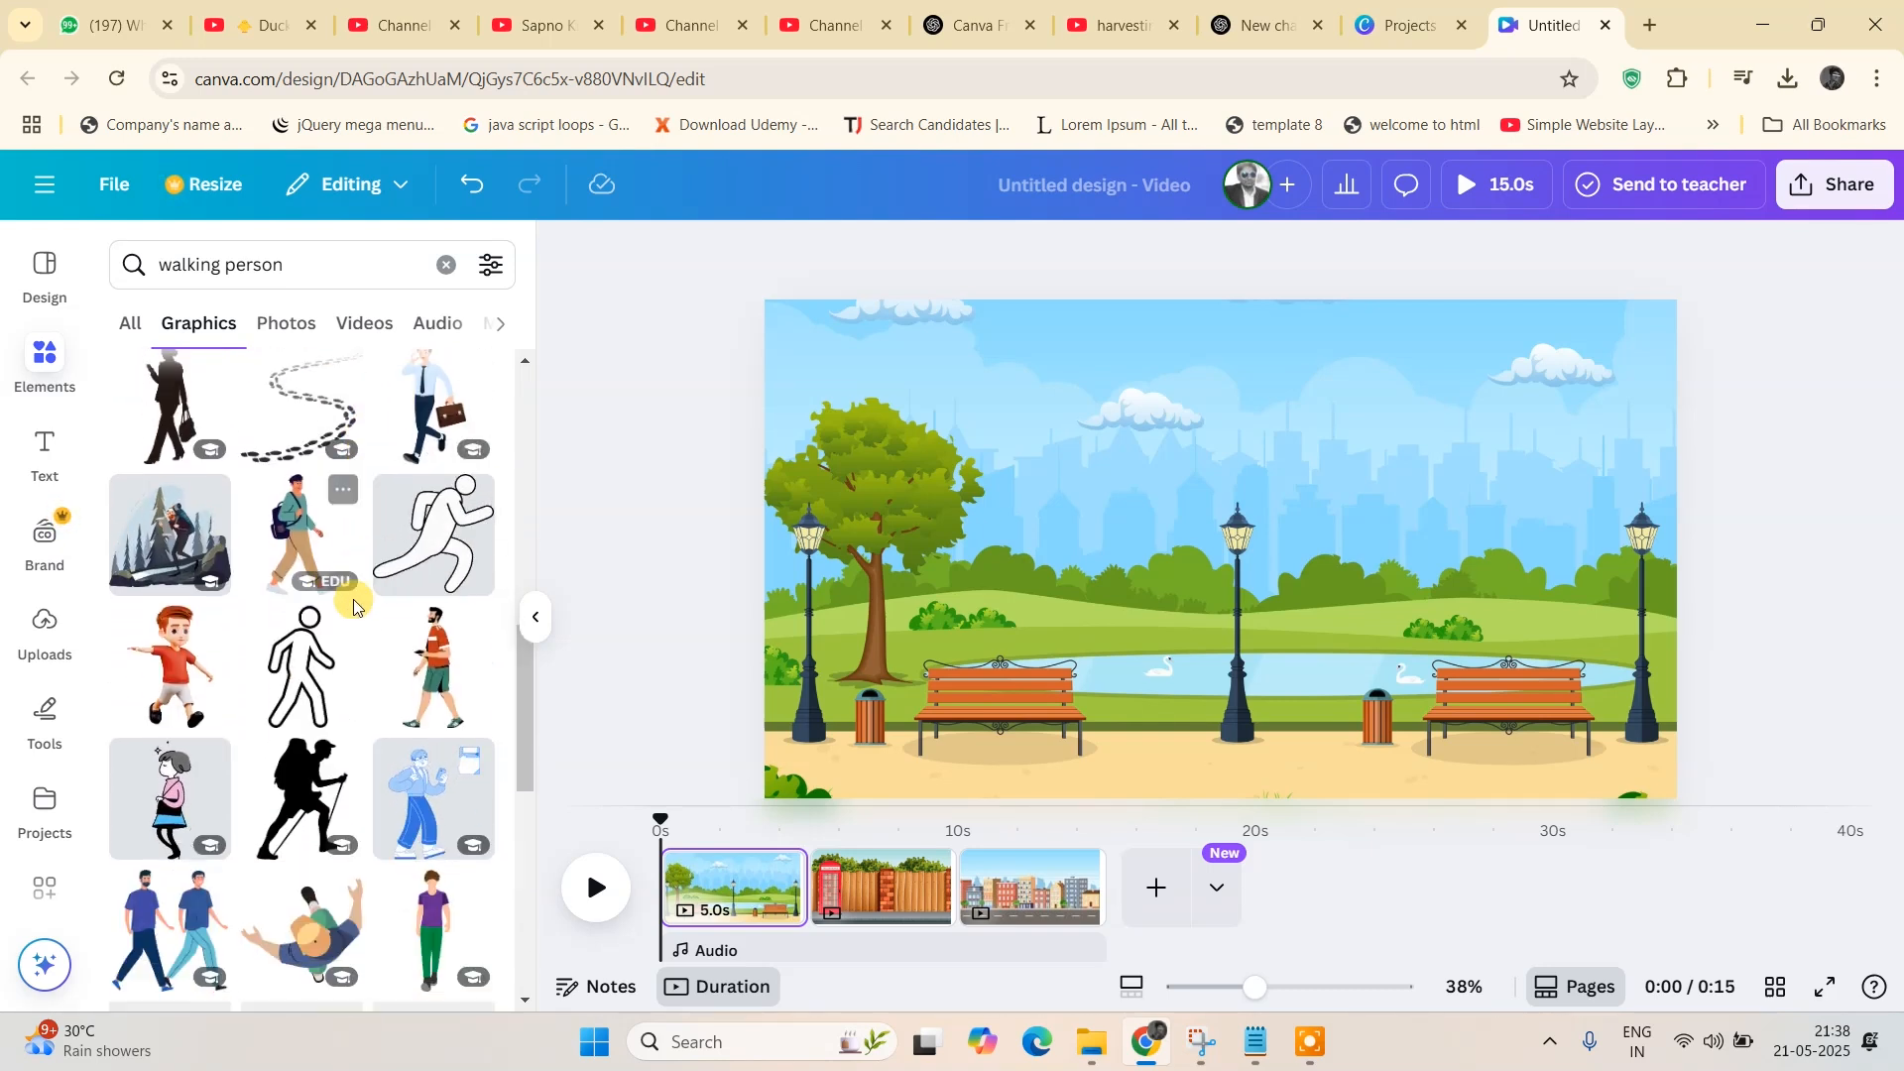
scroll(363, 599, "down", 4)
scroll(341, 623, "down", 5)
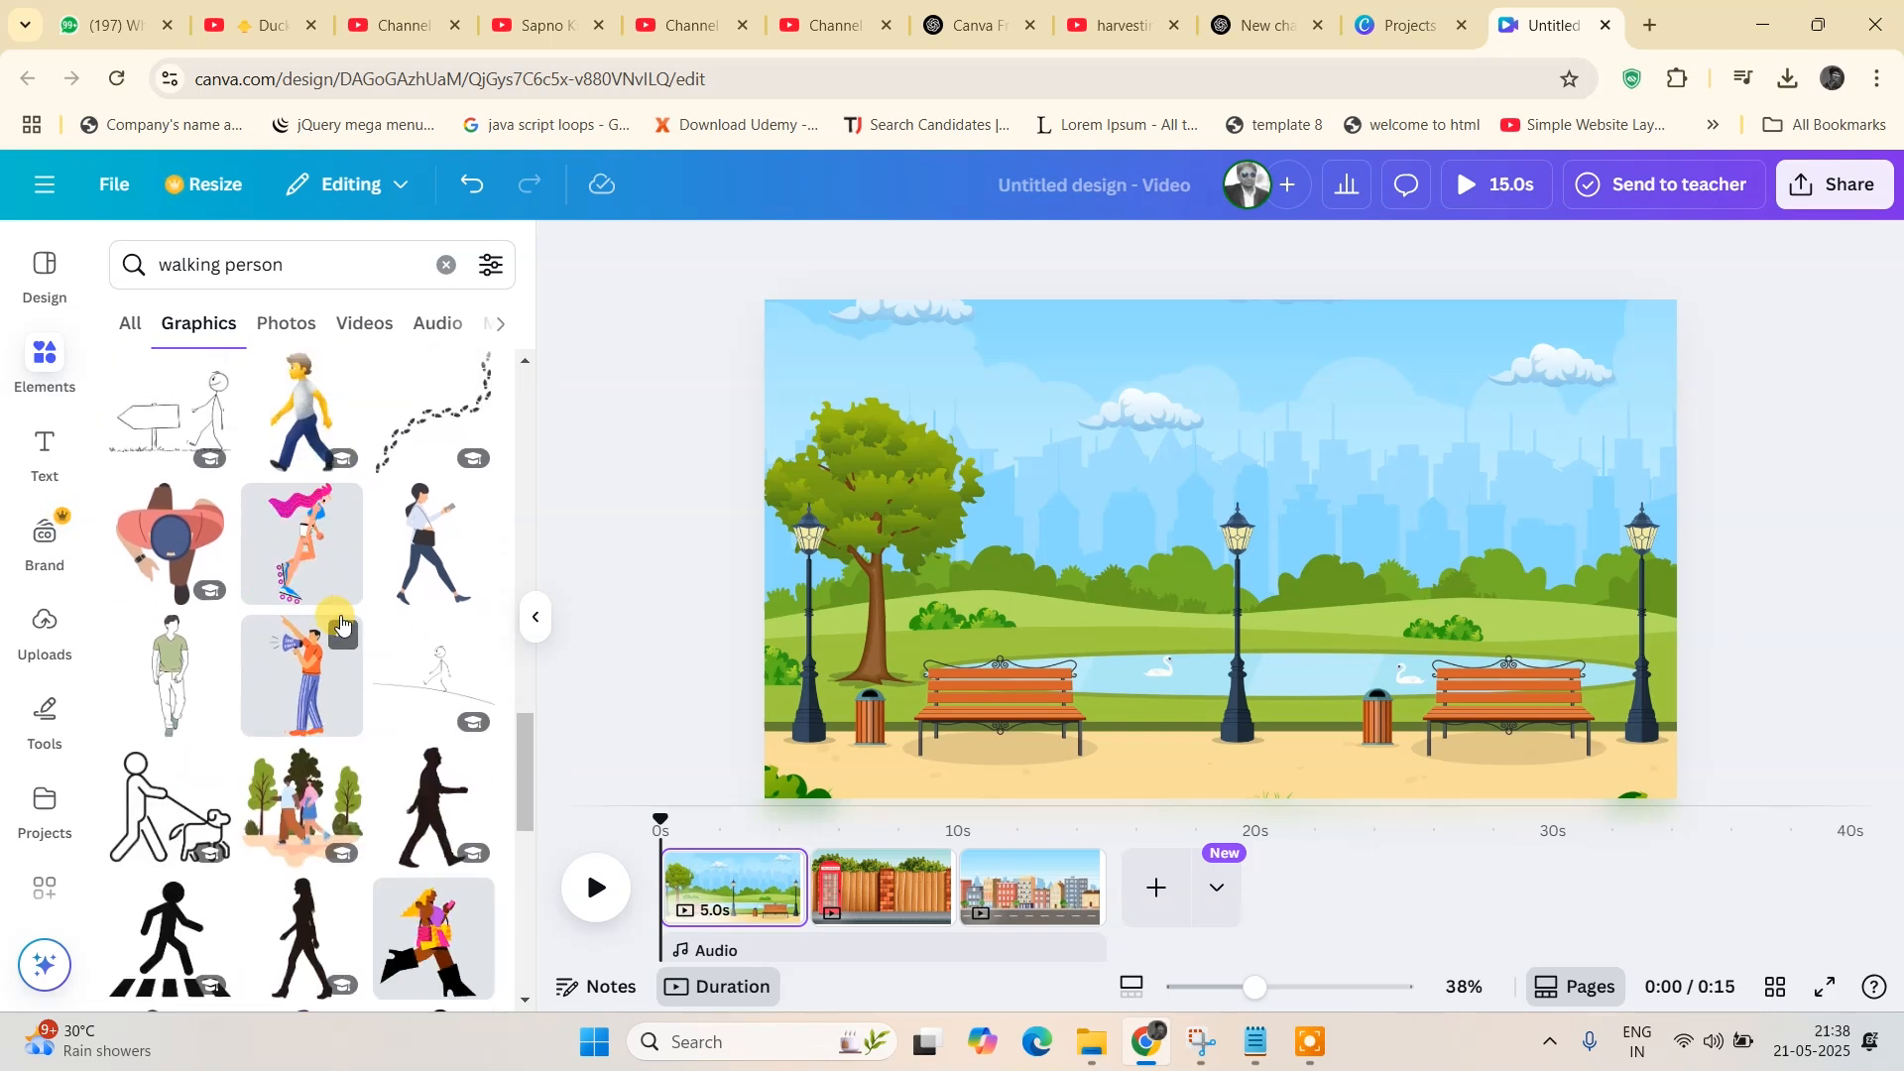
scroll(341, 623, "down", 5)
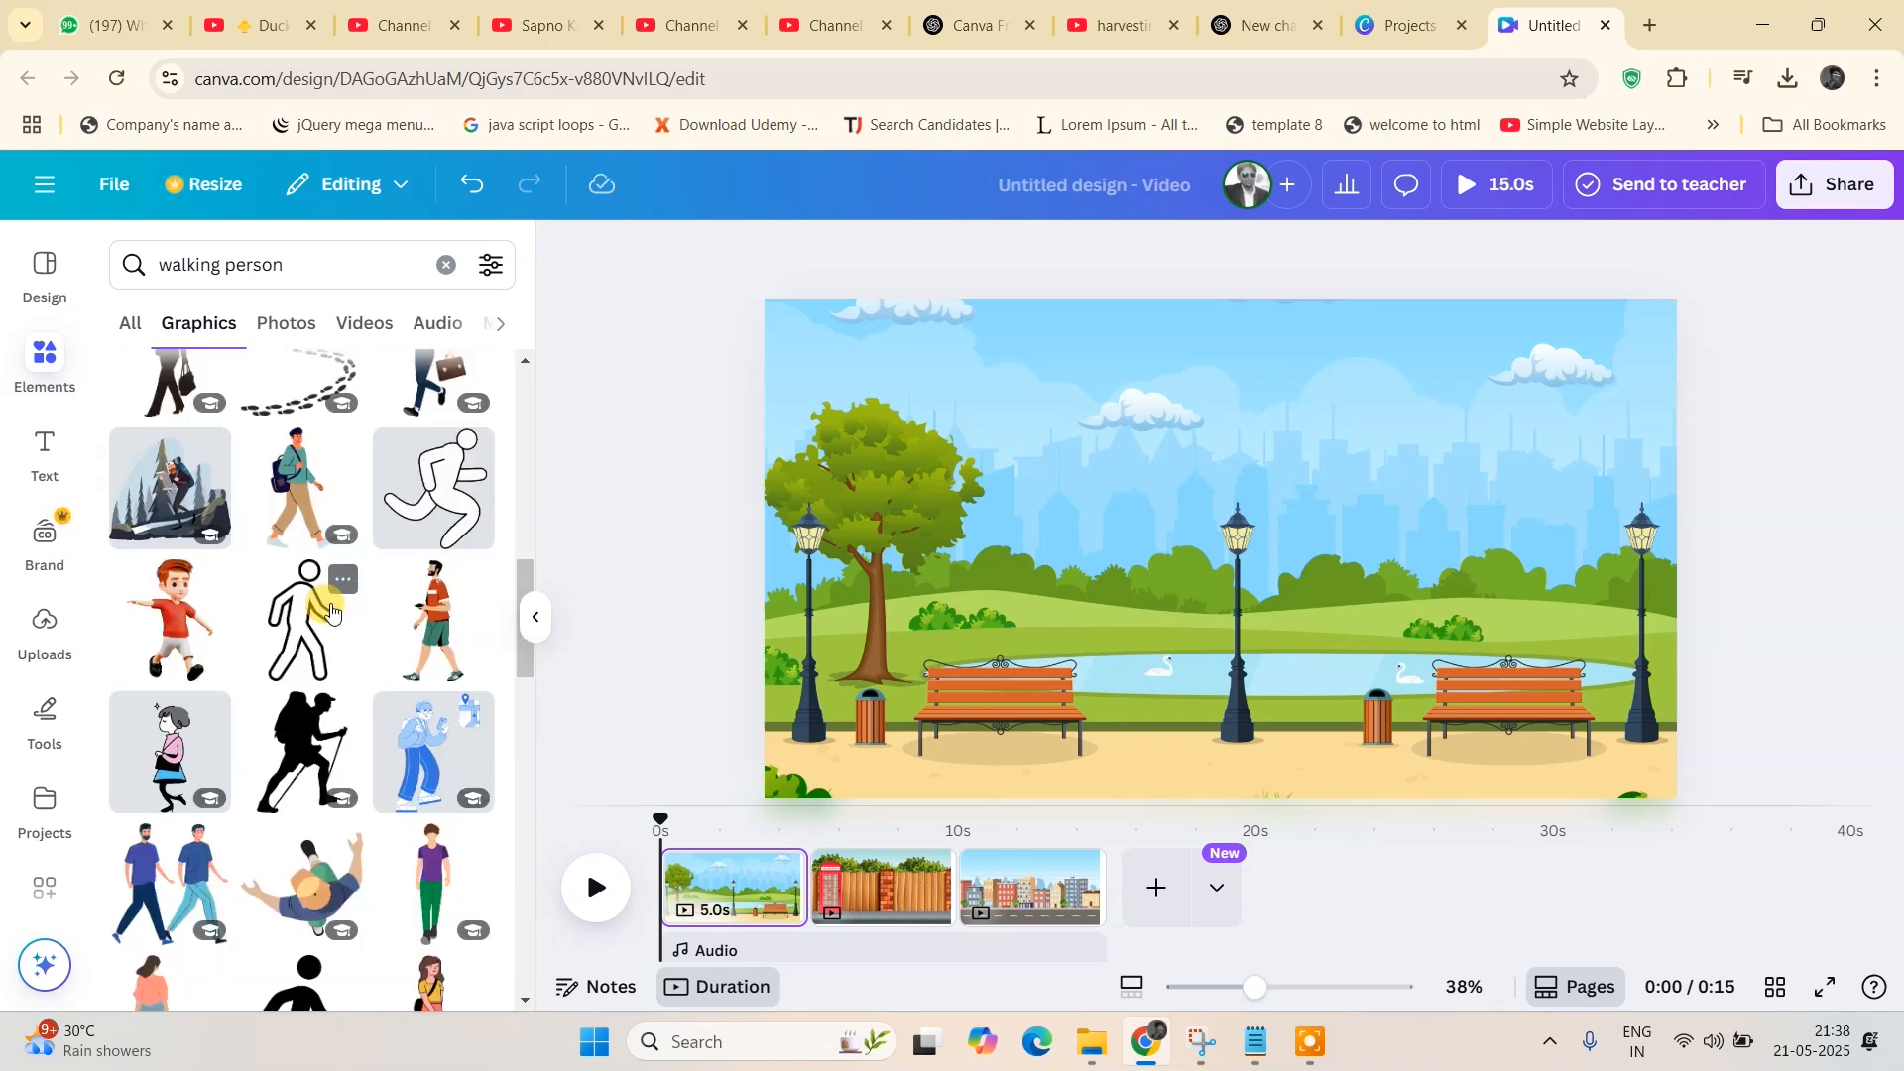
scroll(332, 610, "down", 5)
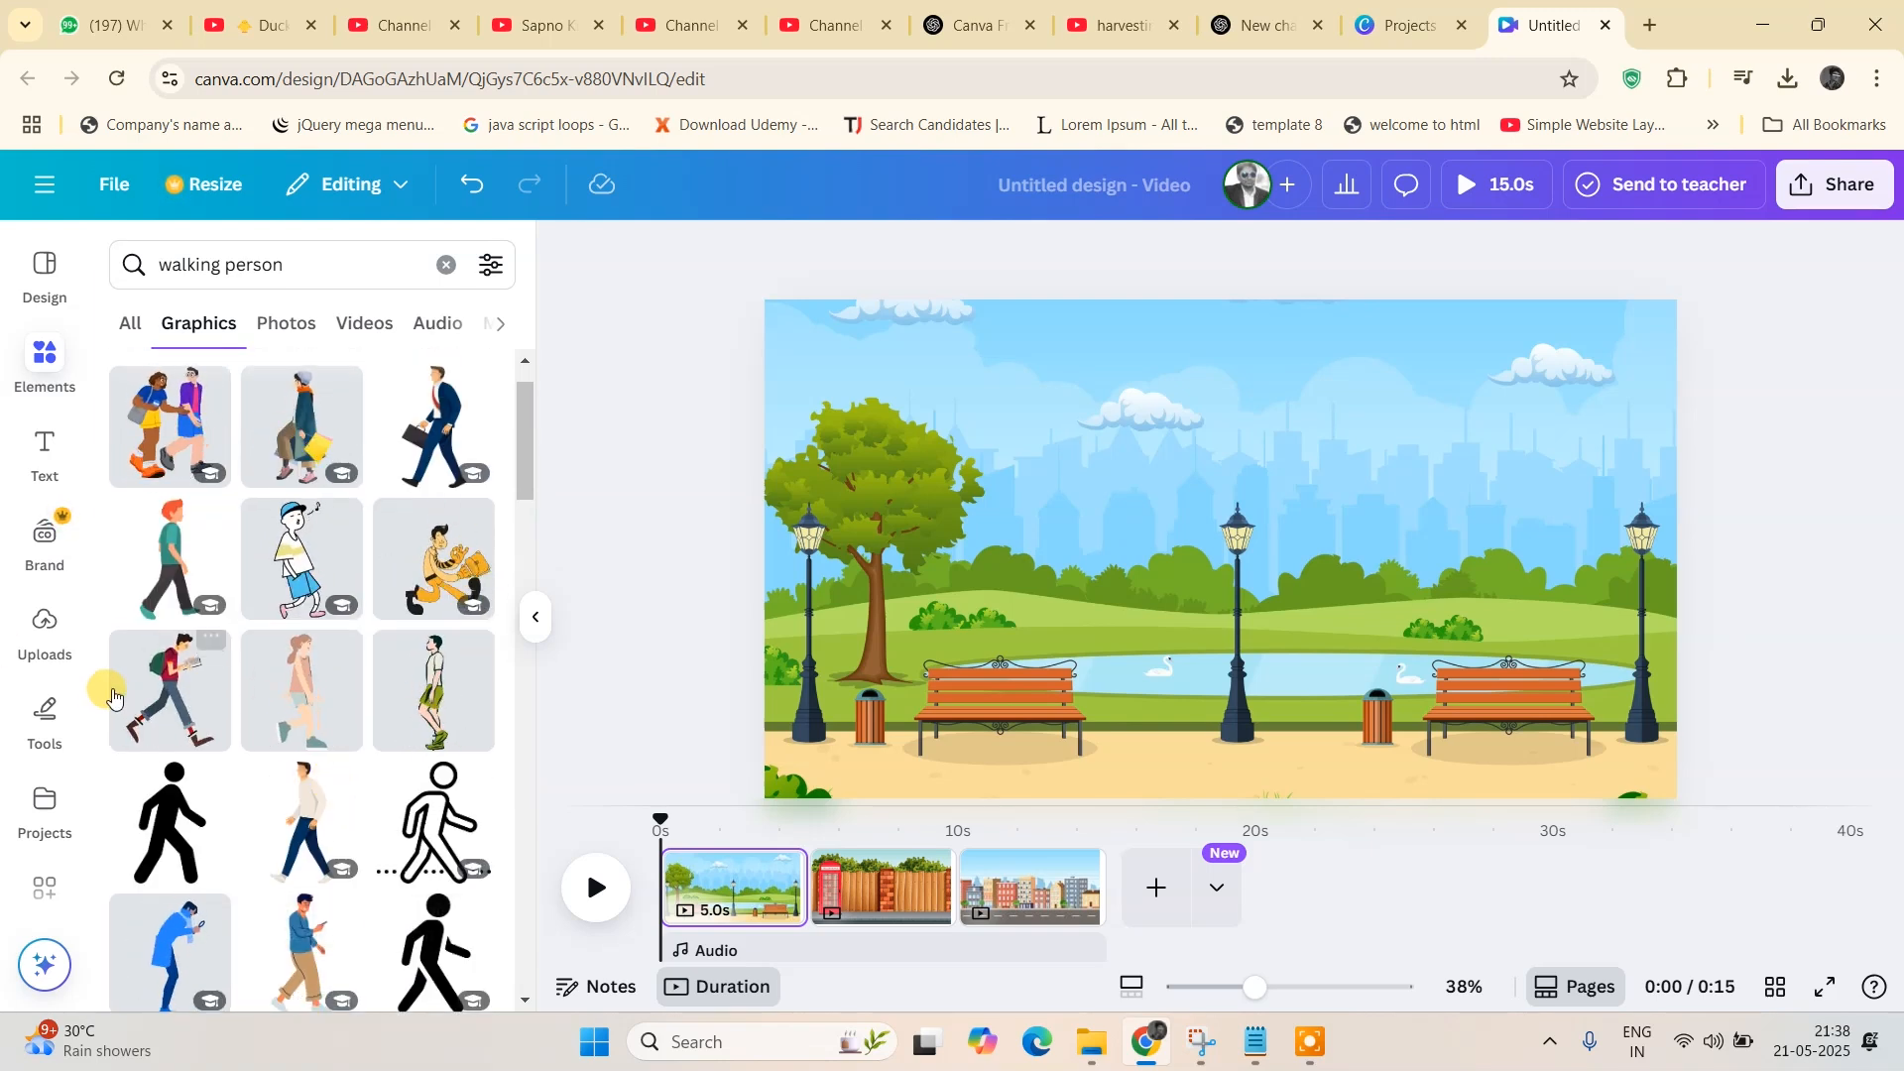
left_click(175, 706)
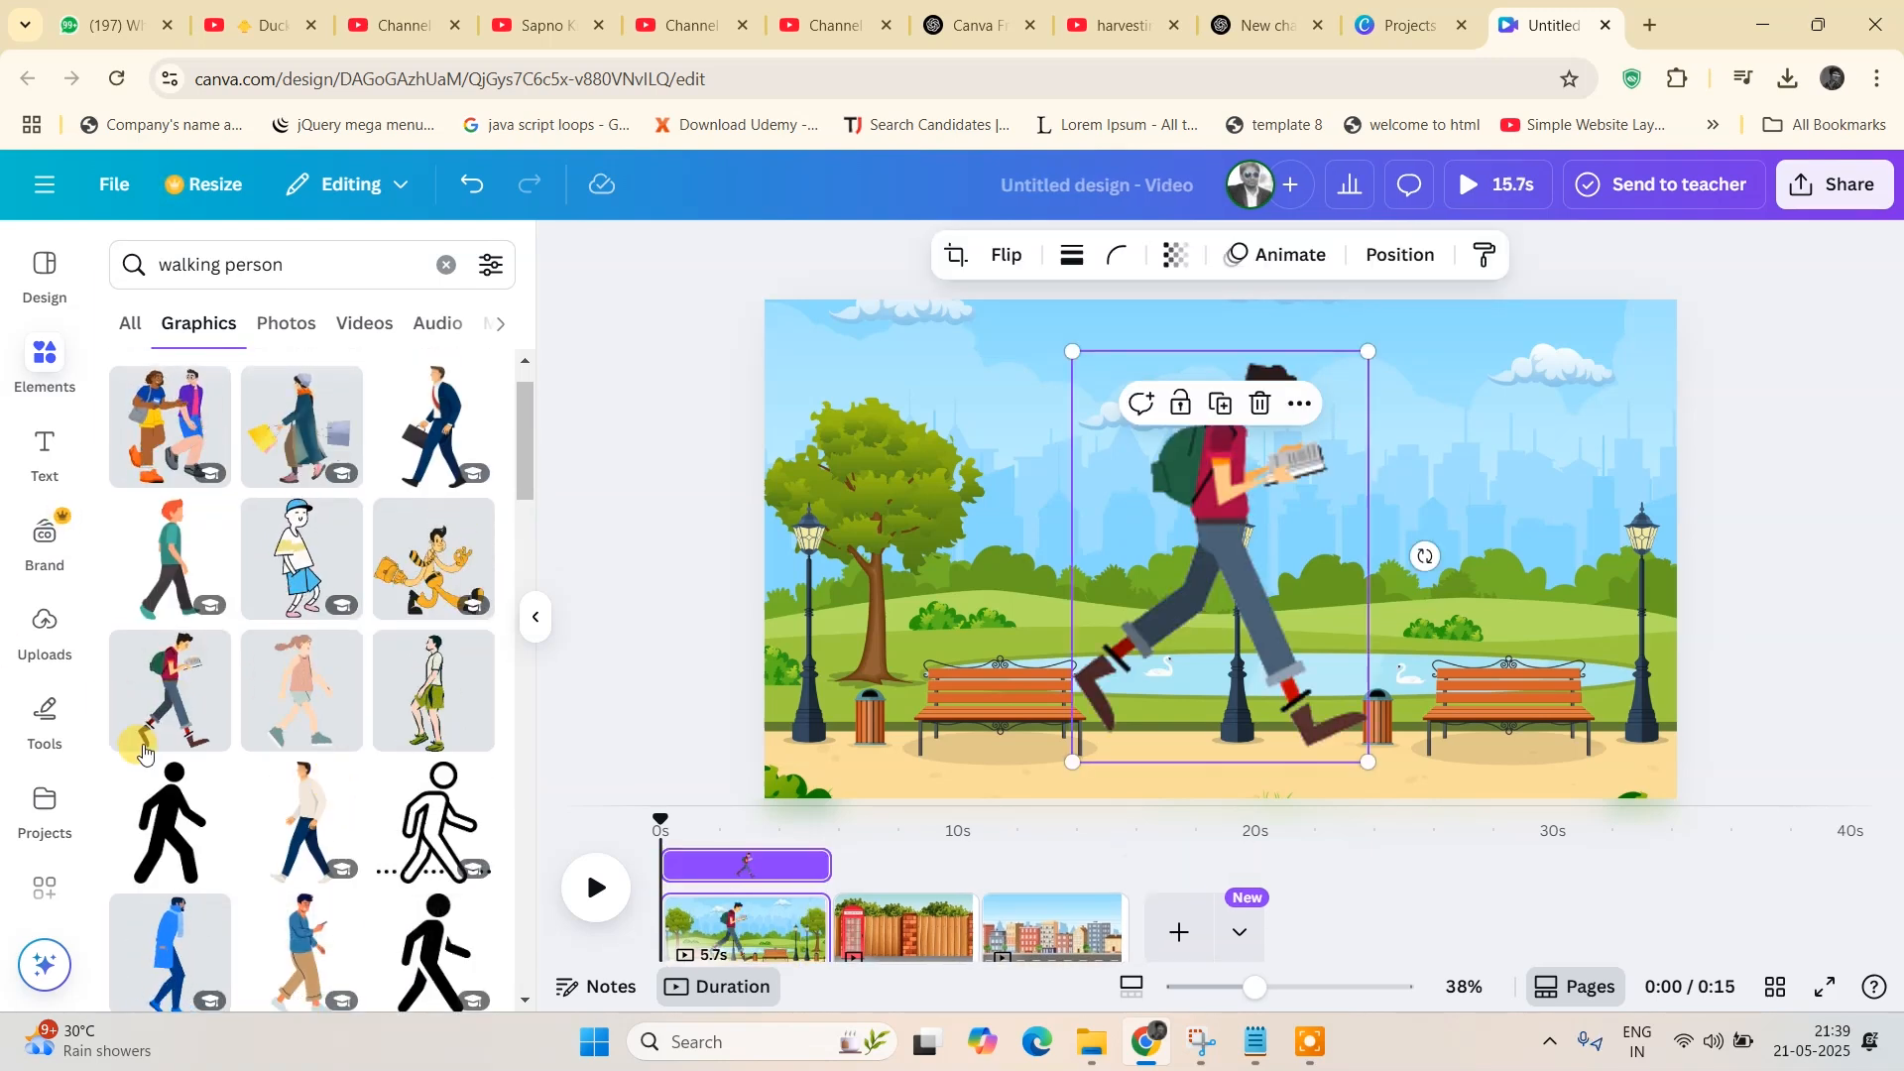
- Shrink the walking man to about half size and place him at the park scene's left edge, partly outside the page
left_click_drag(1369, 351, 1228, 495)
left_click_drag(1141, 653, 847, 670)
left_click_drag(958, 550, 912, 561)
left_click_drag(856, 684, 782, 676)
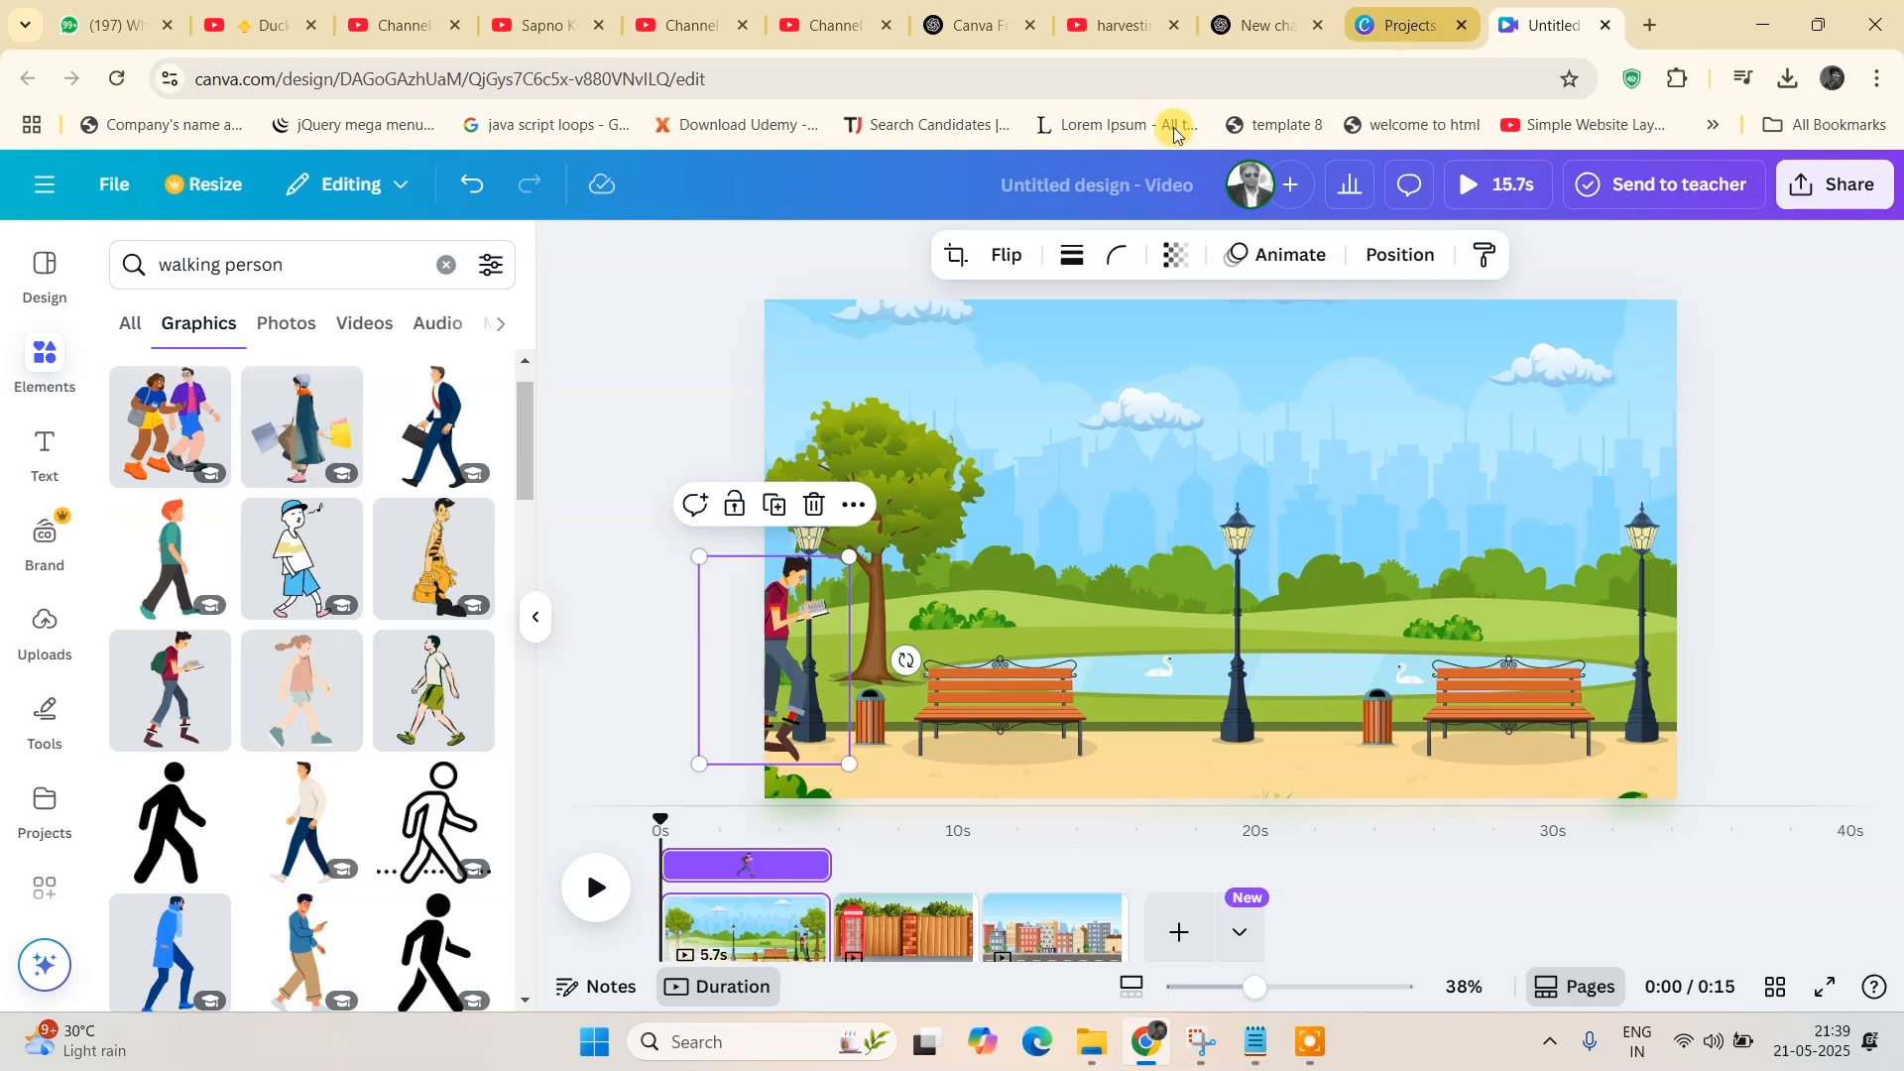
- Create a custom animation moving the walking man in a straight line across the park past the right edge, and preview it
left_click(1261, 256)
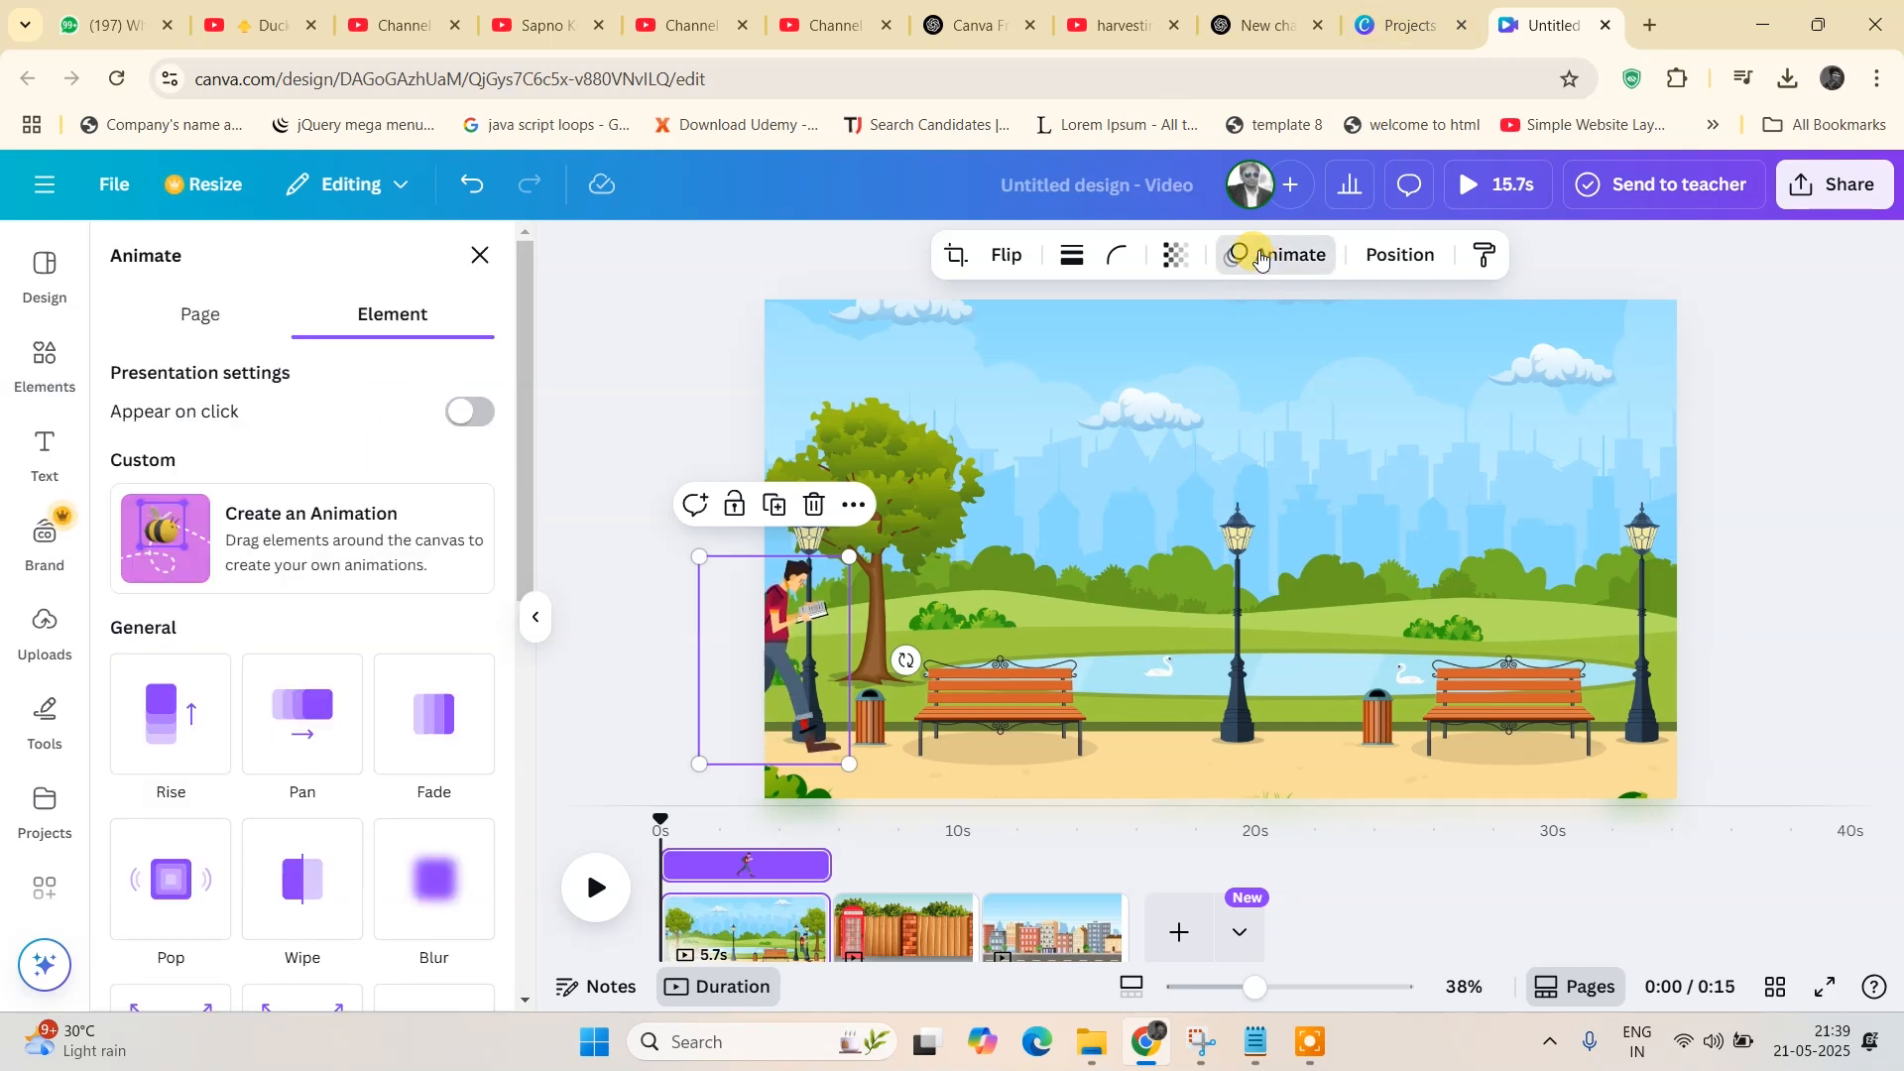
left_click(360, 556)
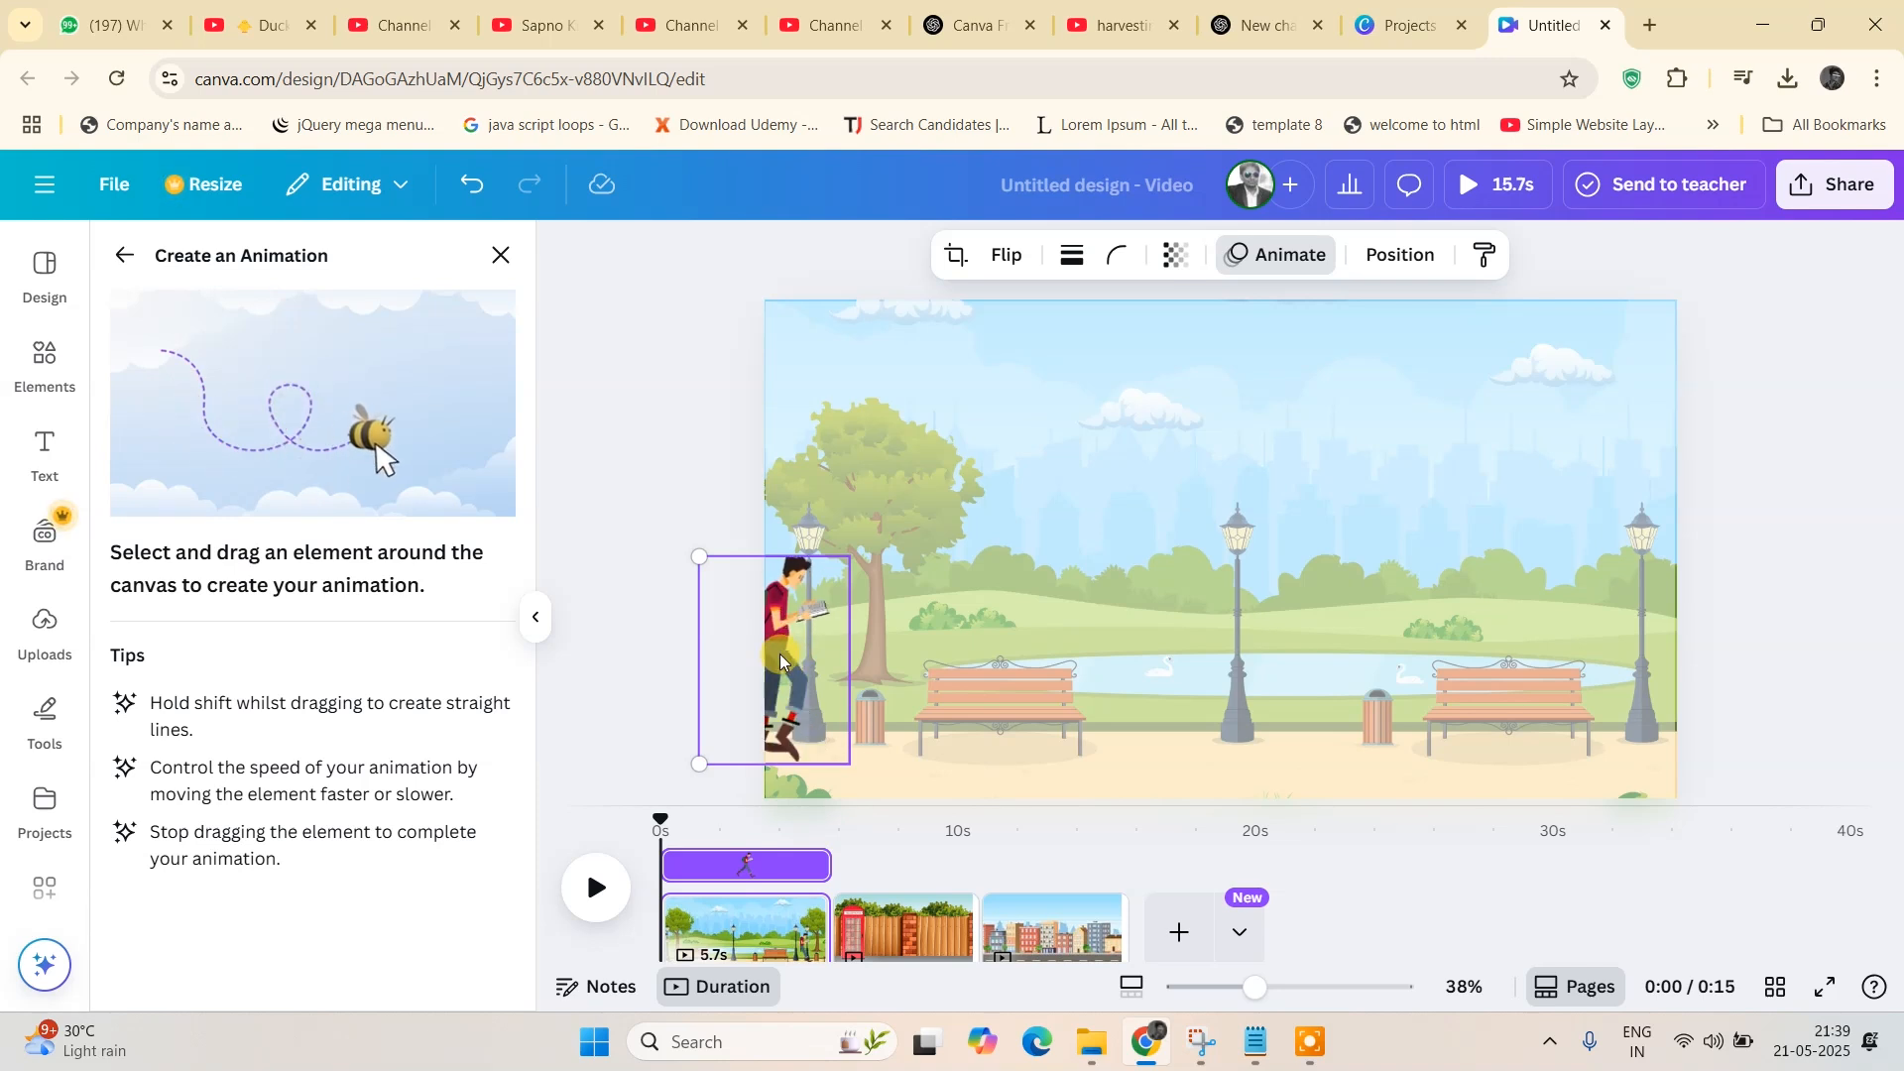
left_click_drag(784, 659, 1793, 706)
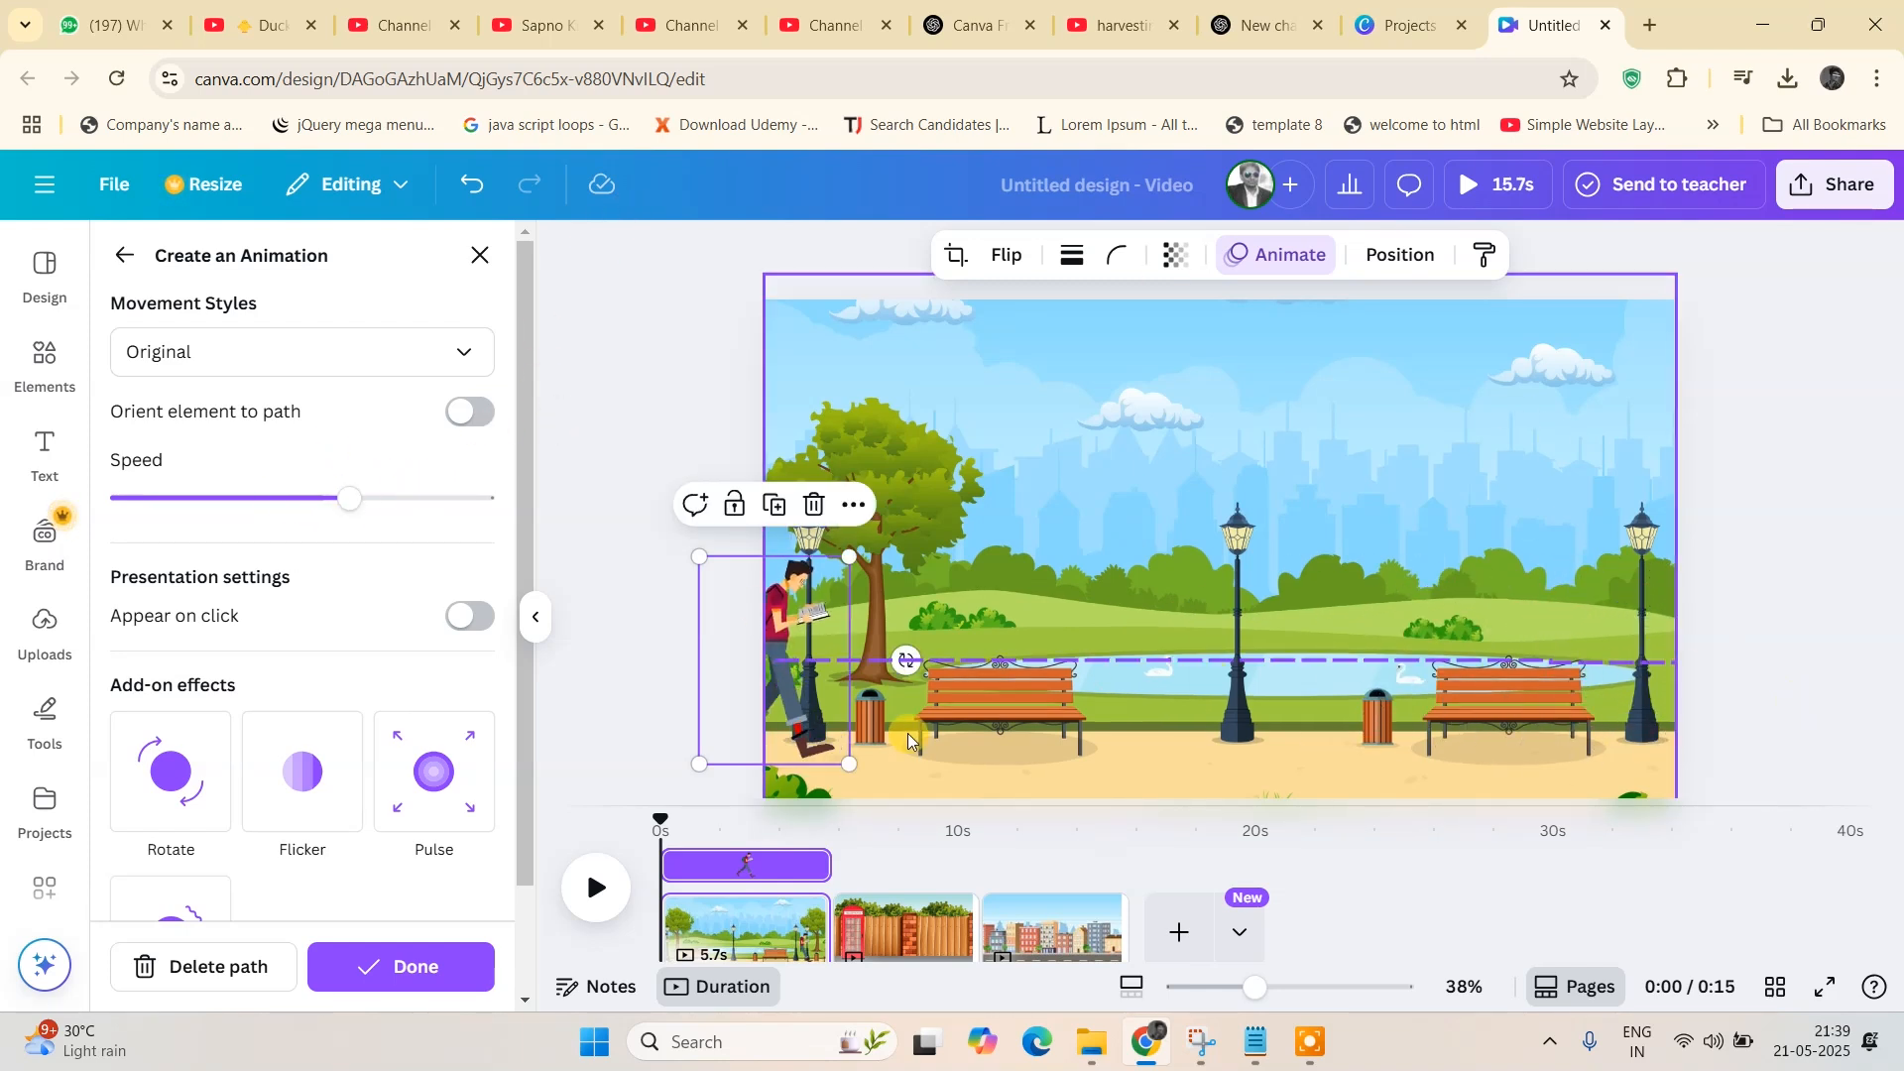
left_click(615, 918)
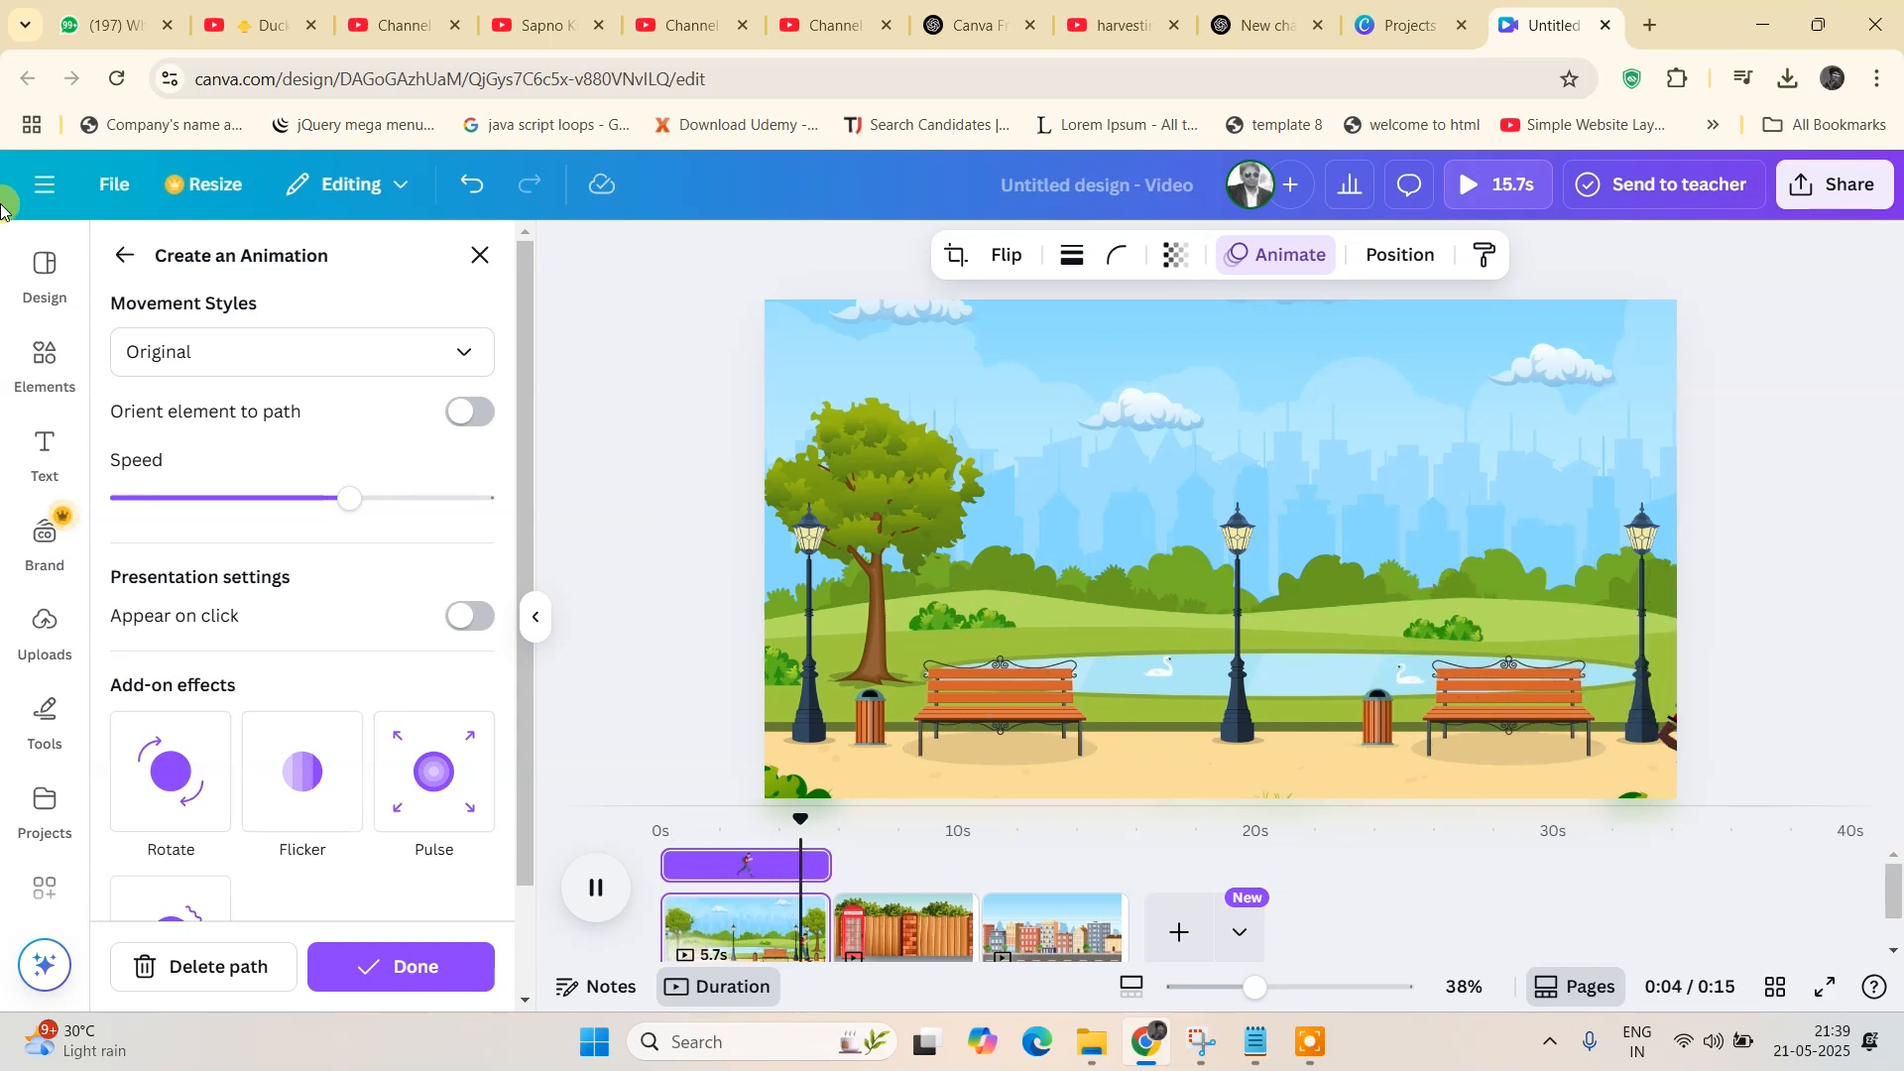
- Set the walking man's animation to the slowest speed with the Steady movement style and finish the animation
left_click_drag(349, 497, 30, 491)
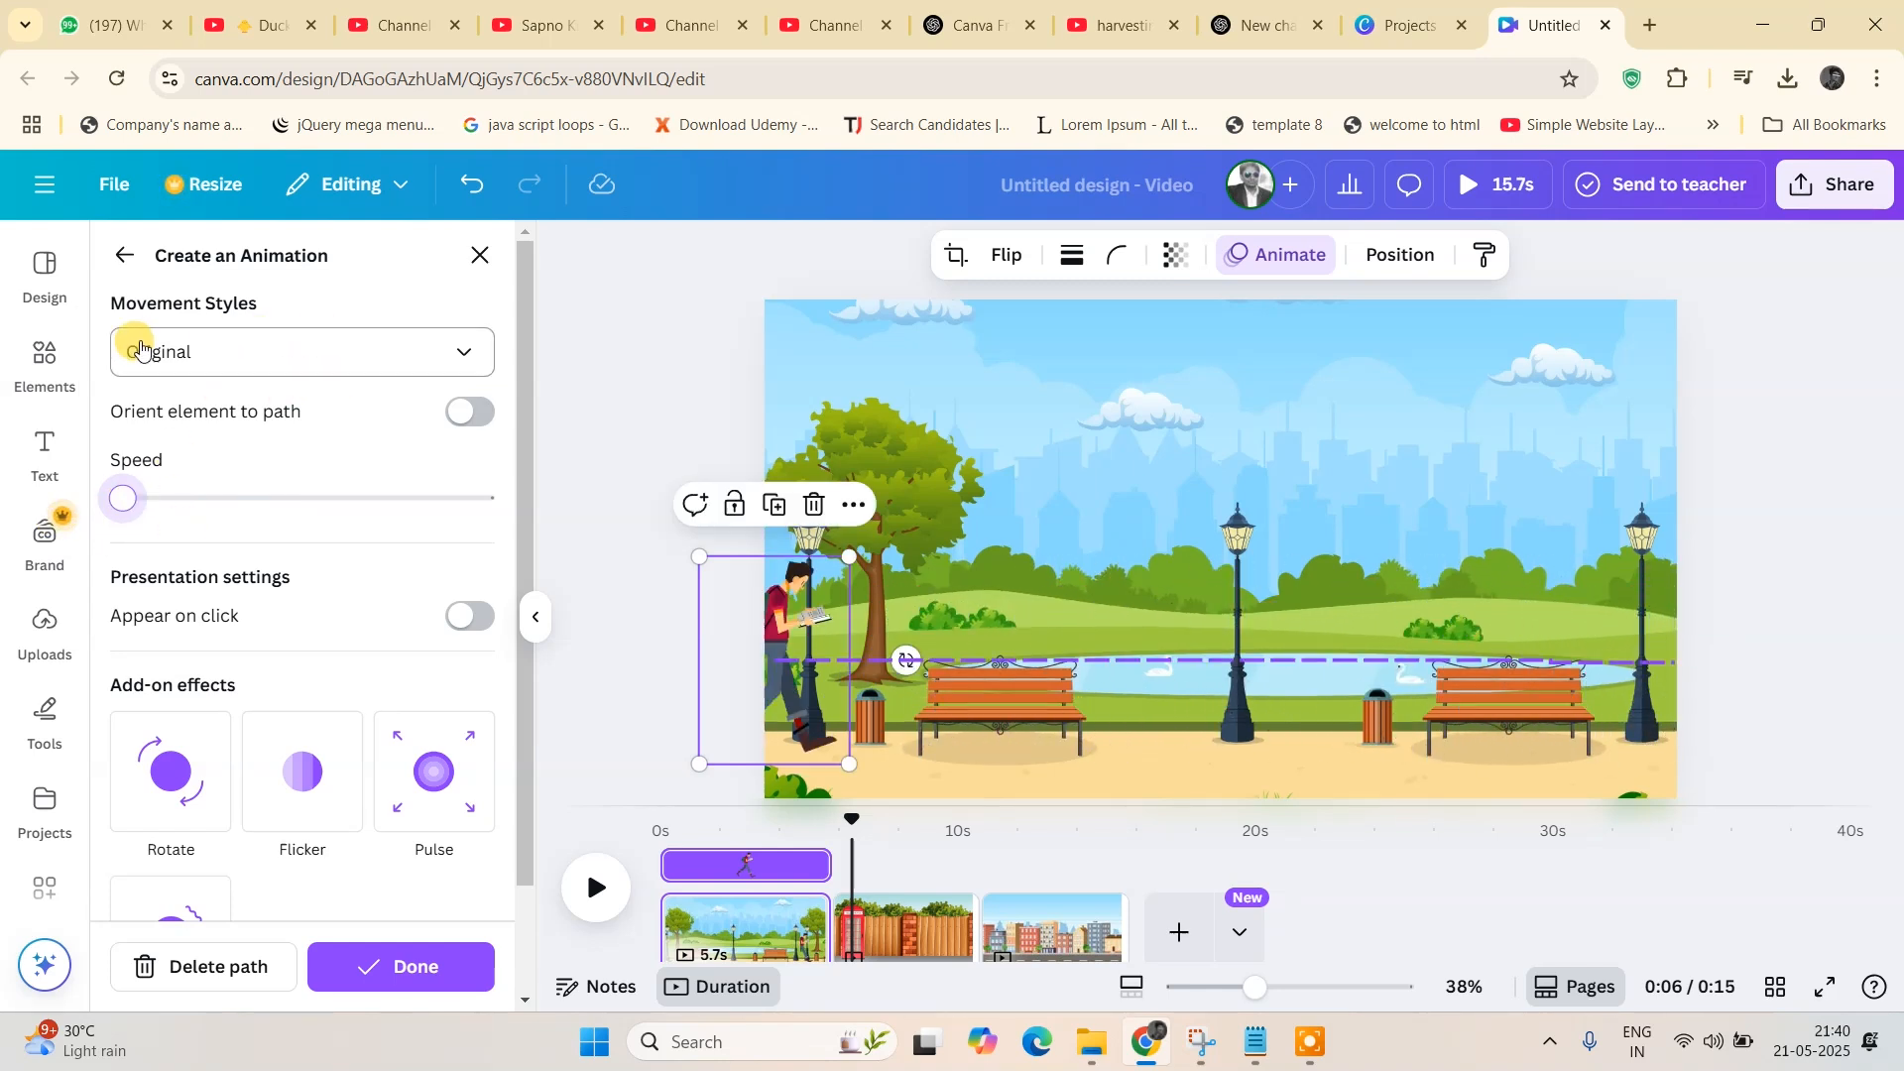
left_click(226, 359)
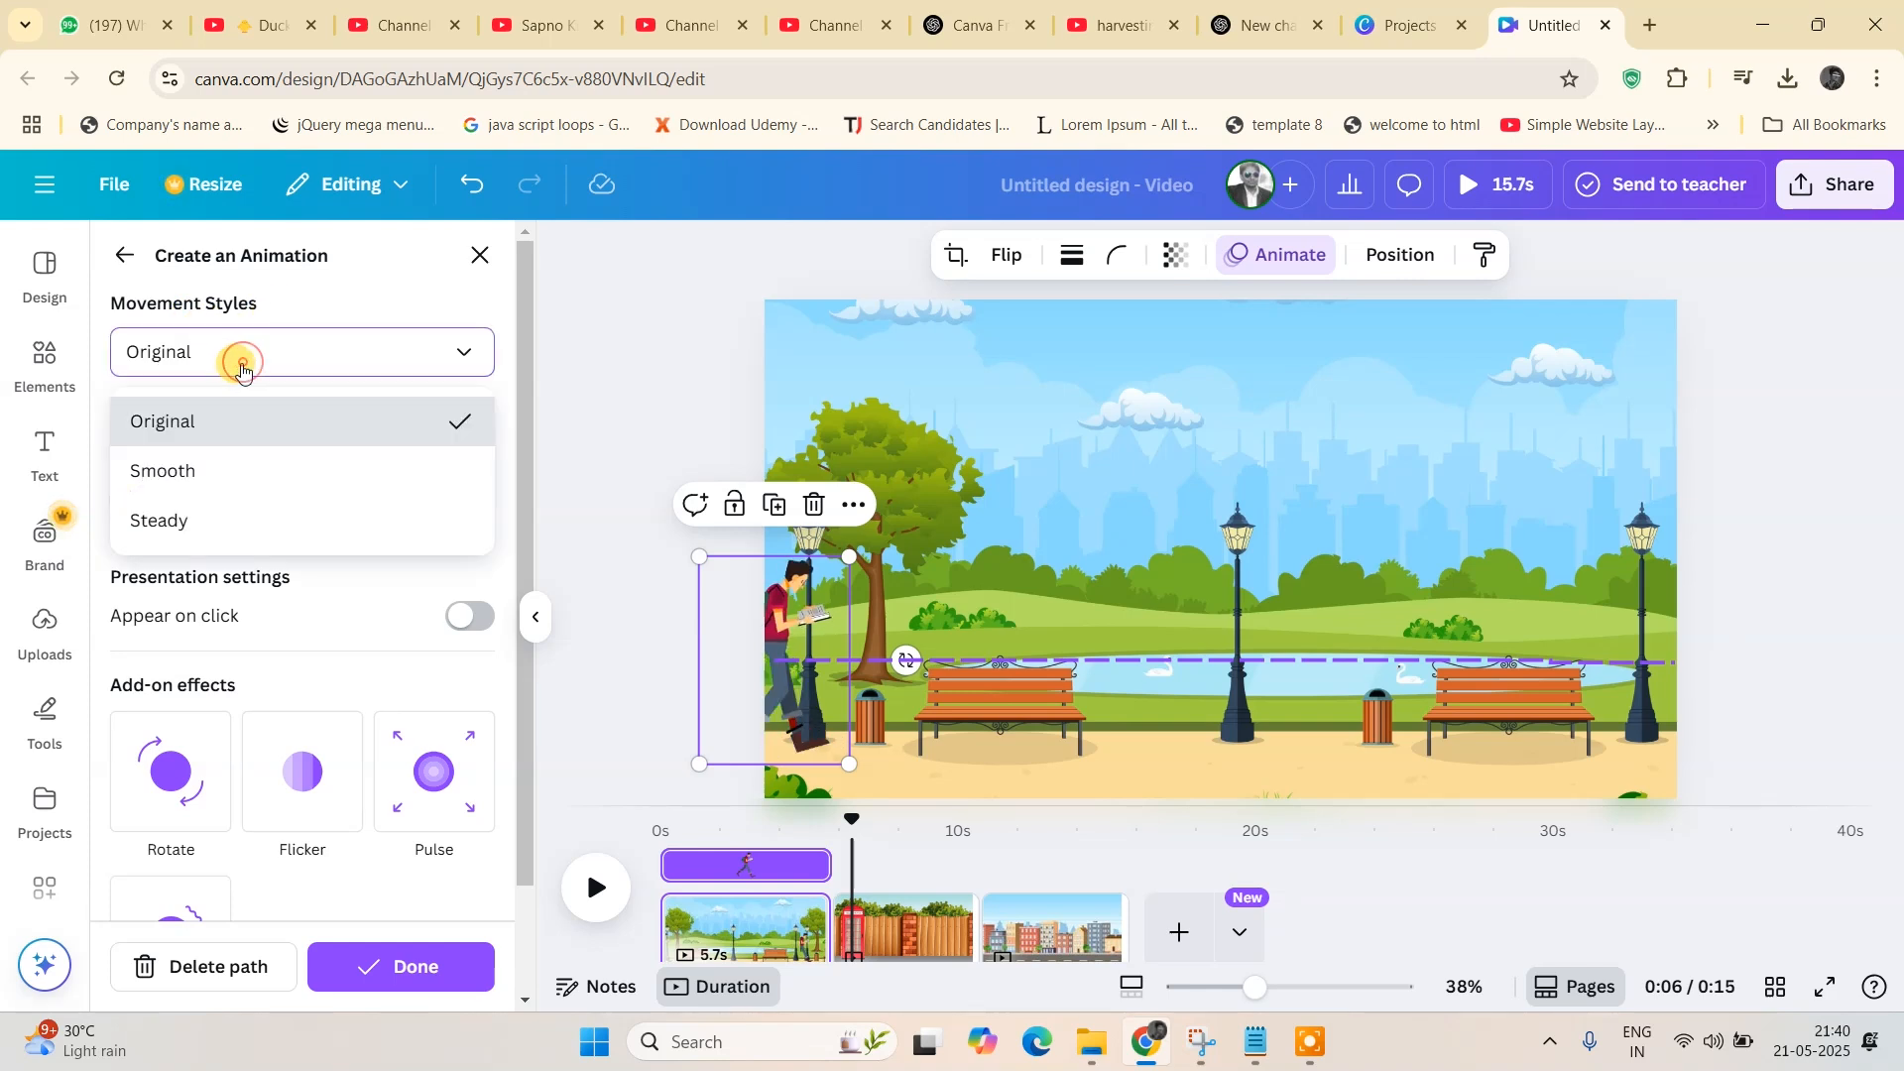
left_click(227, 537)
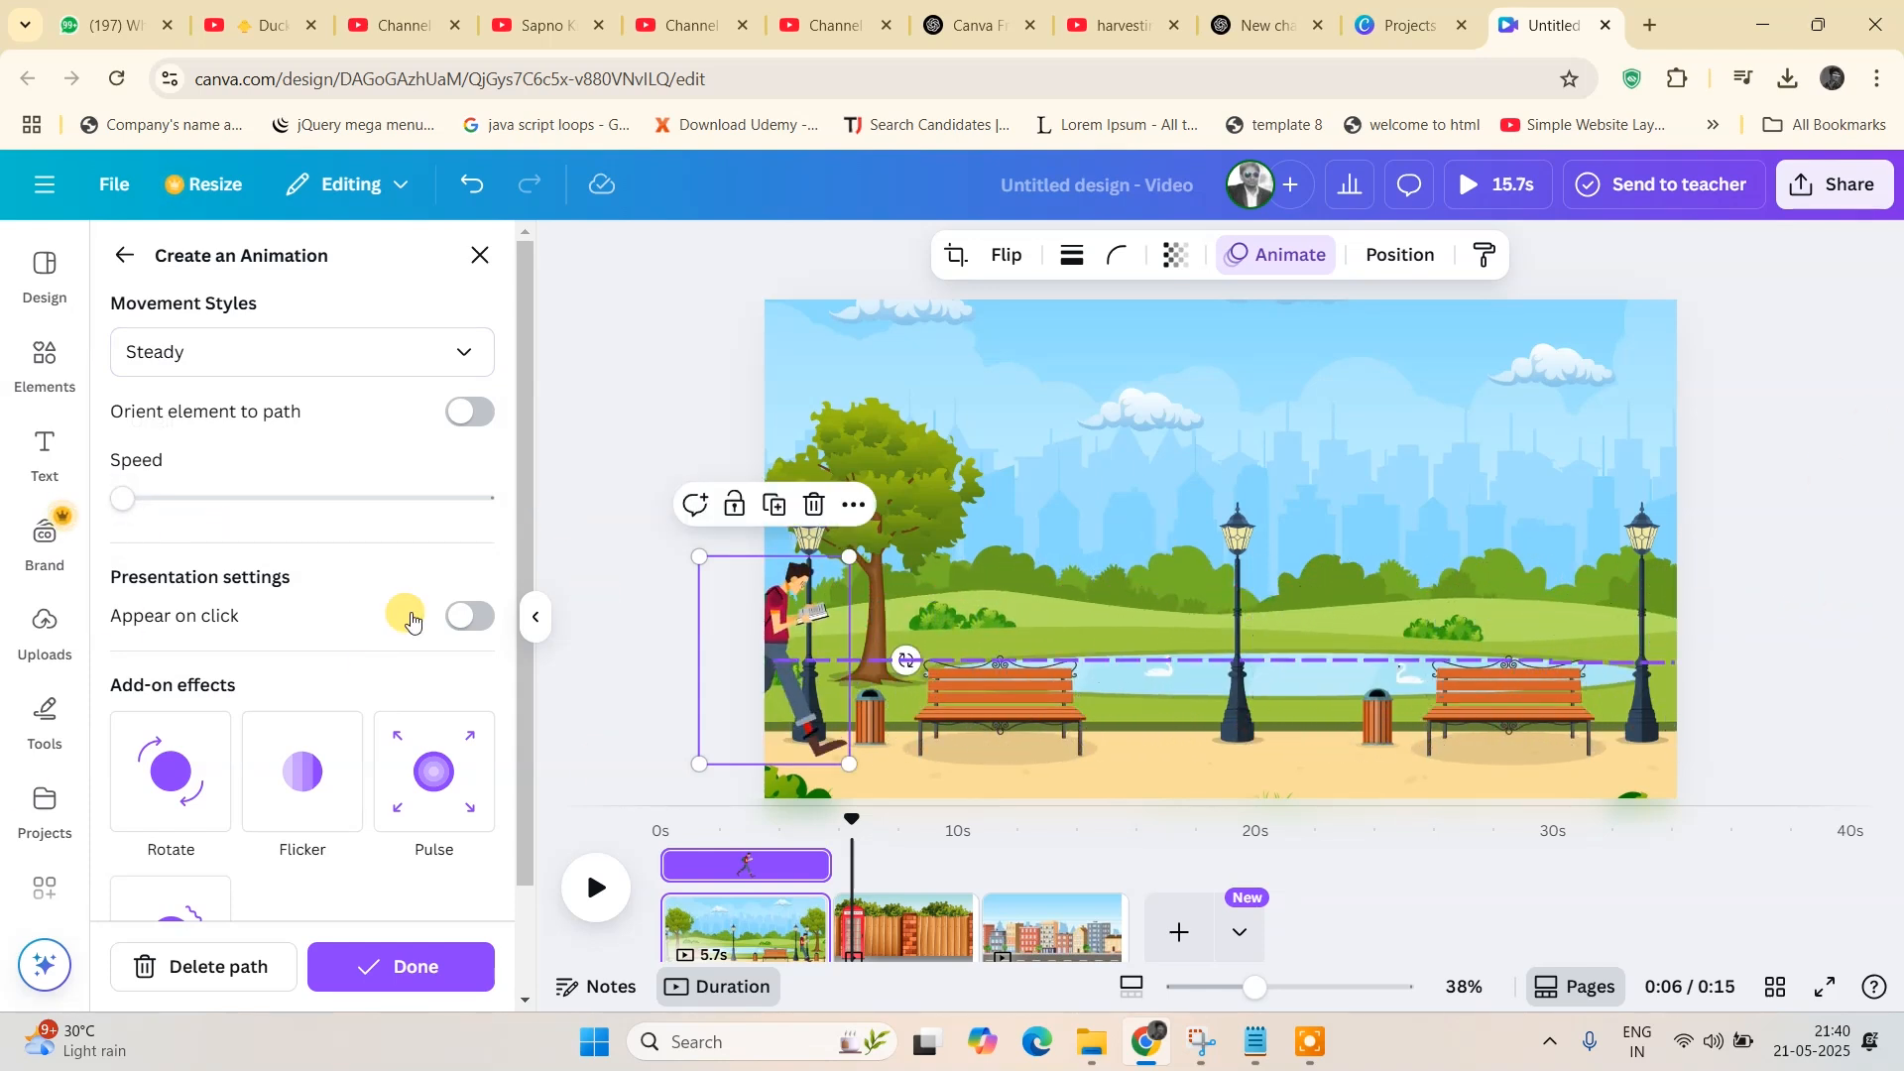
scroll(380, 622, "down", 2)
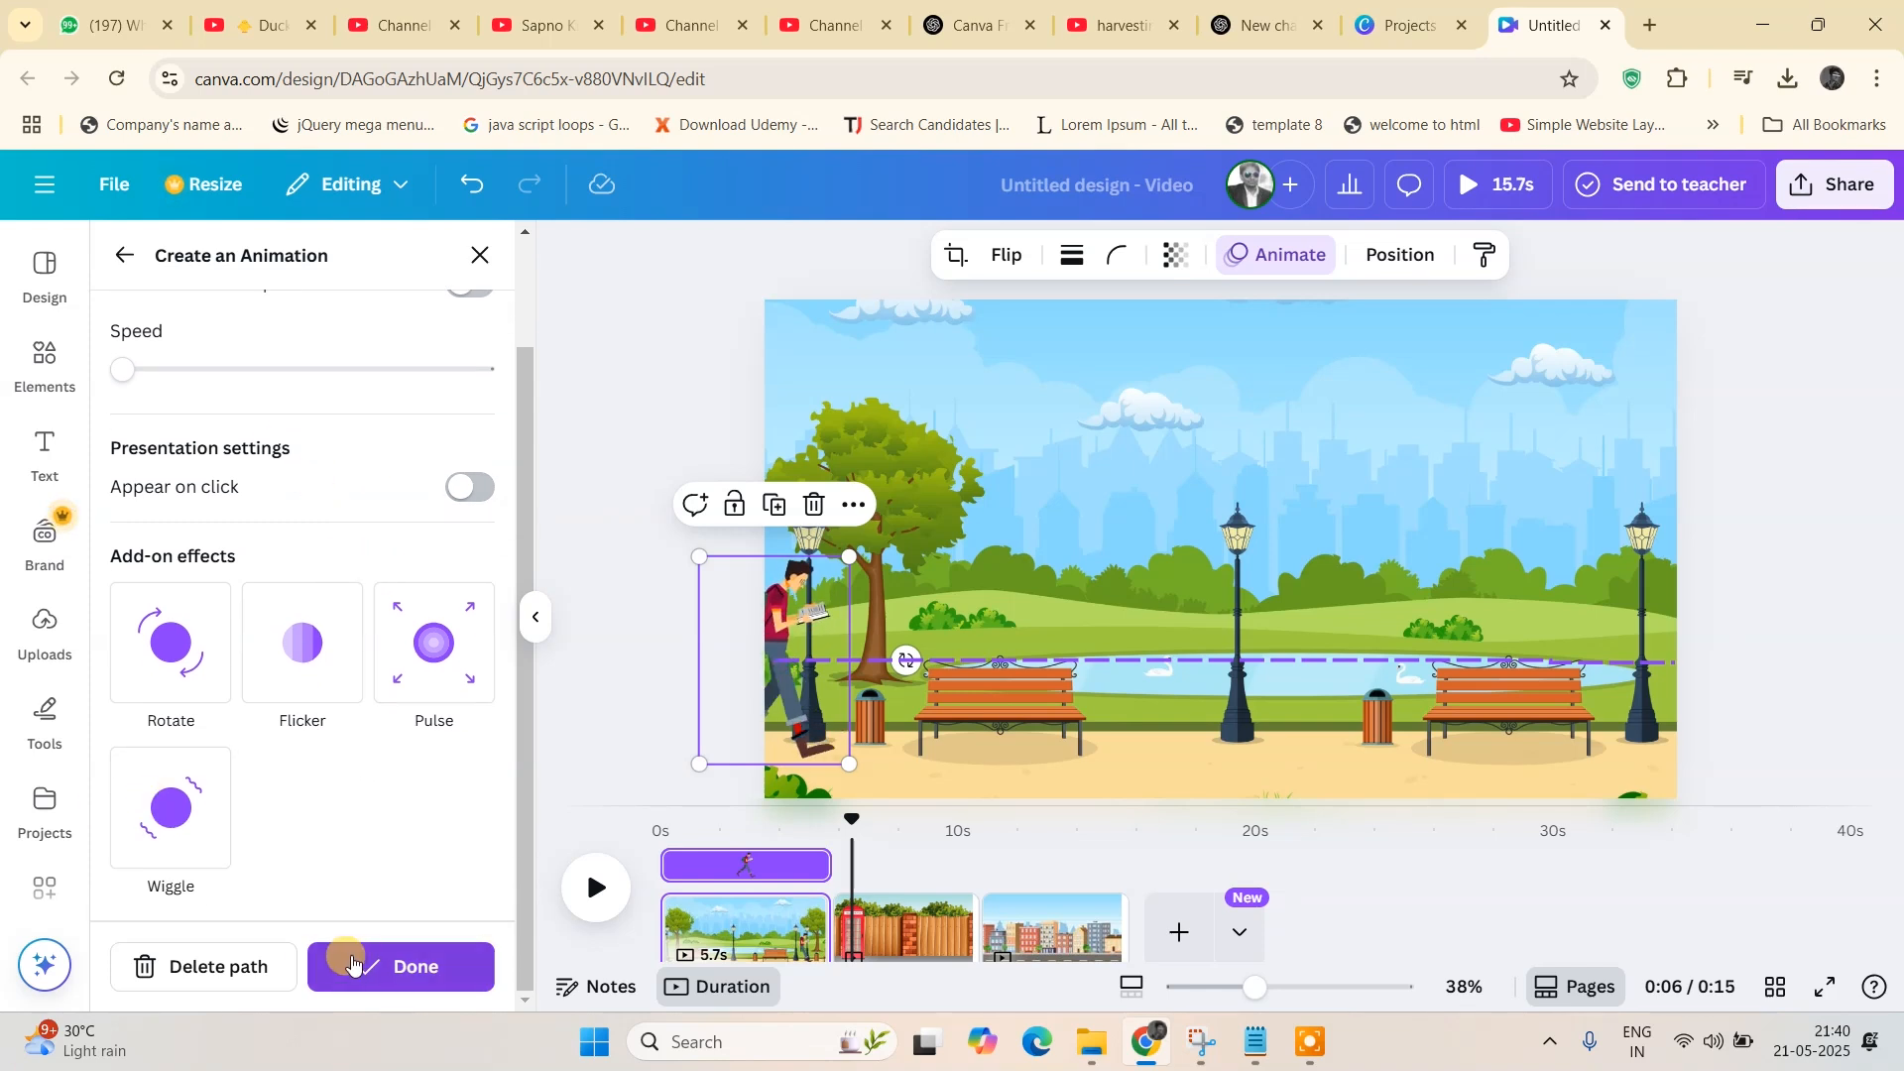
left_click(386, 972)
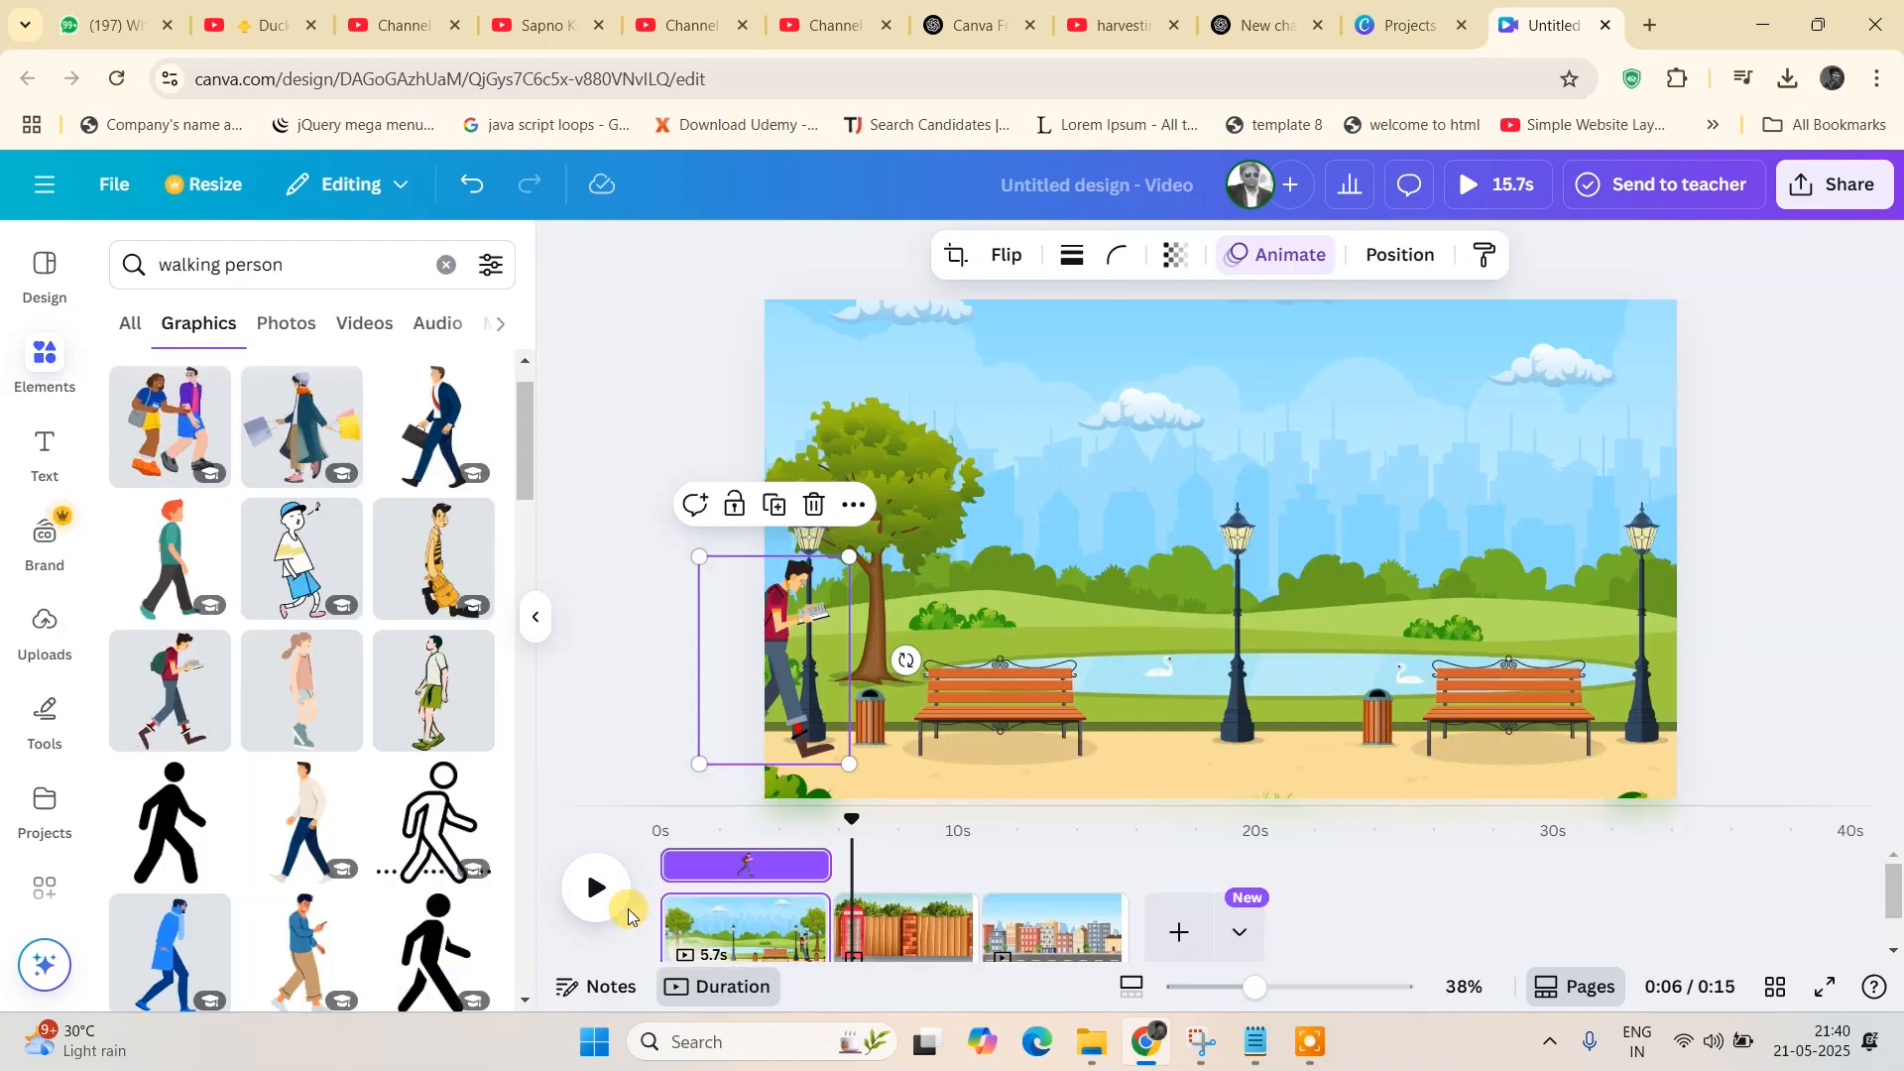
- Play the video from the beginning to check the walking man's movement and the change to the telephone box page
left_click_drag(849, 821, 623, 798)
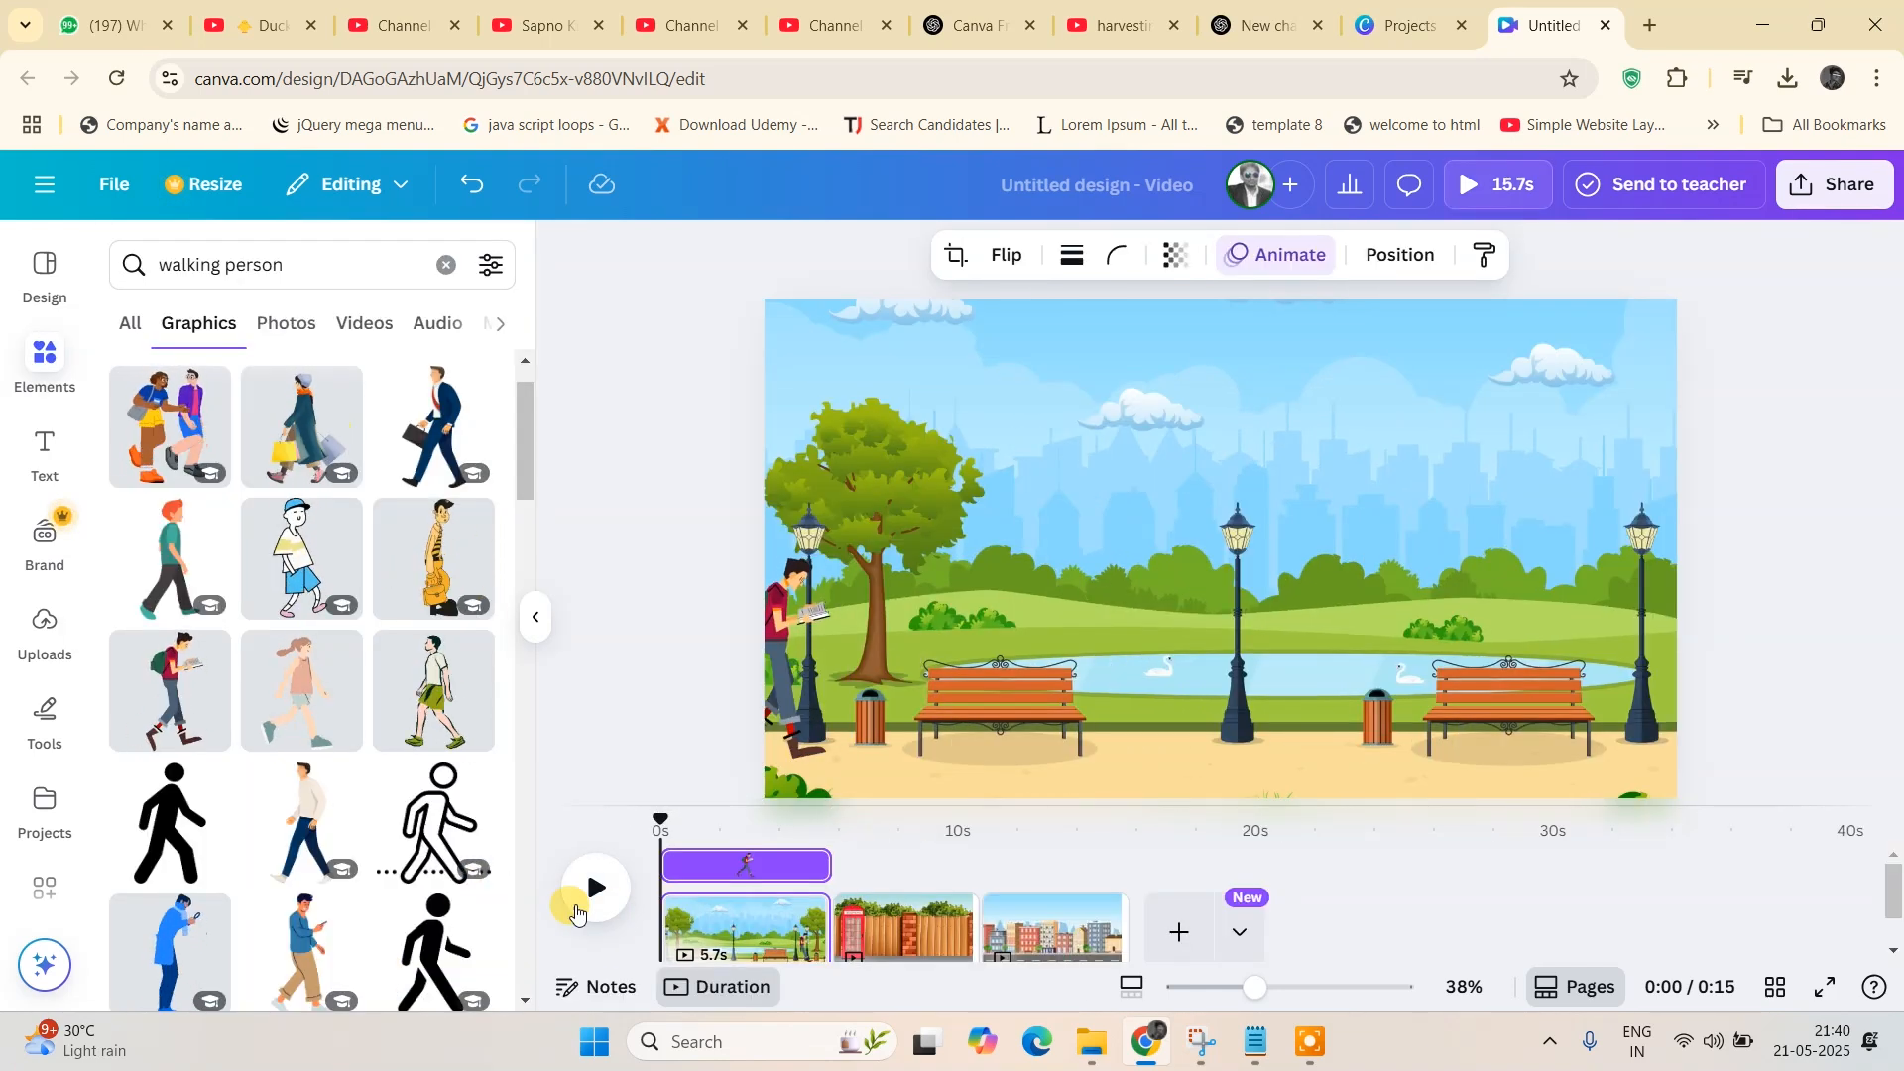
left_click(582, 902)
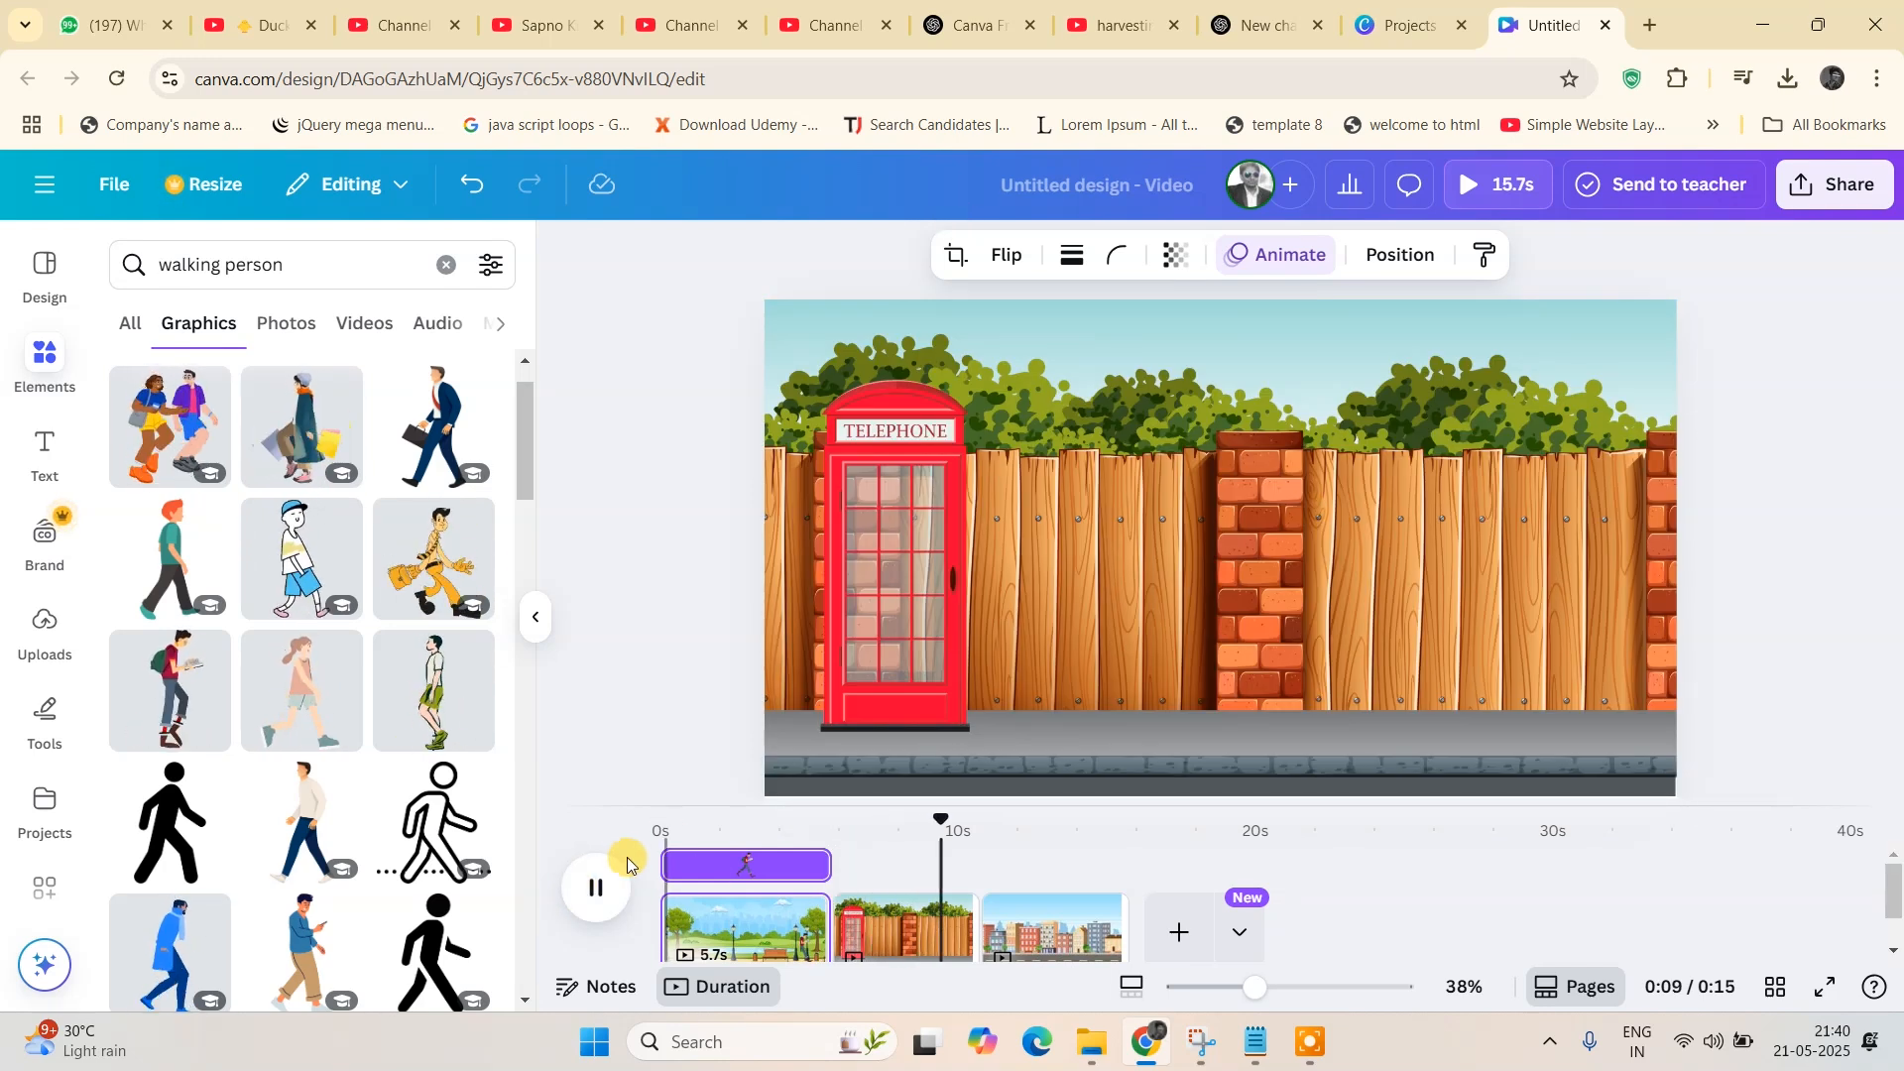
left_click(599, 888)
left_click(882, 808)
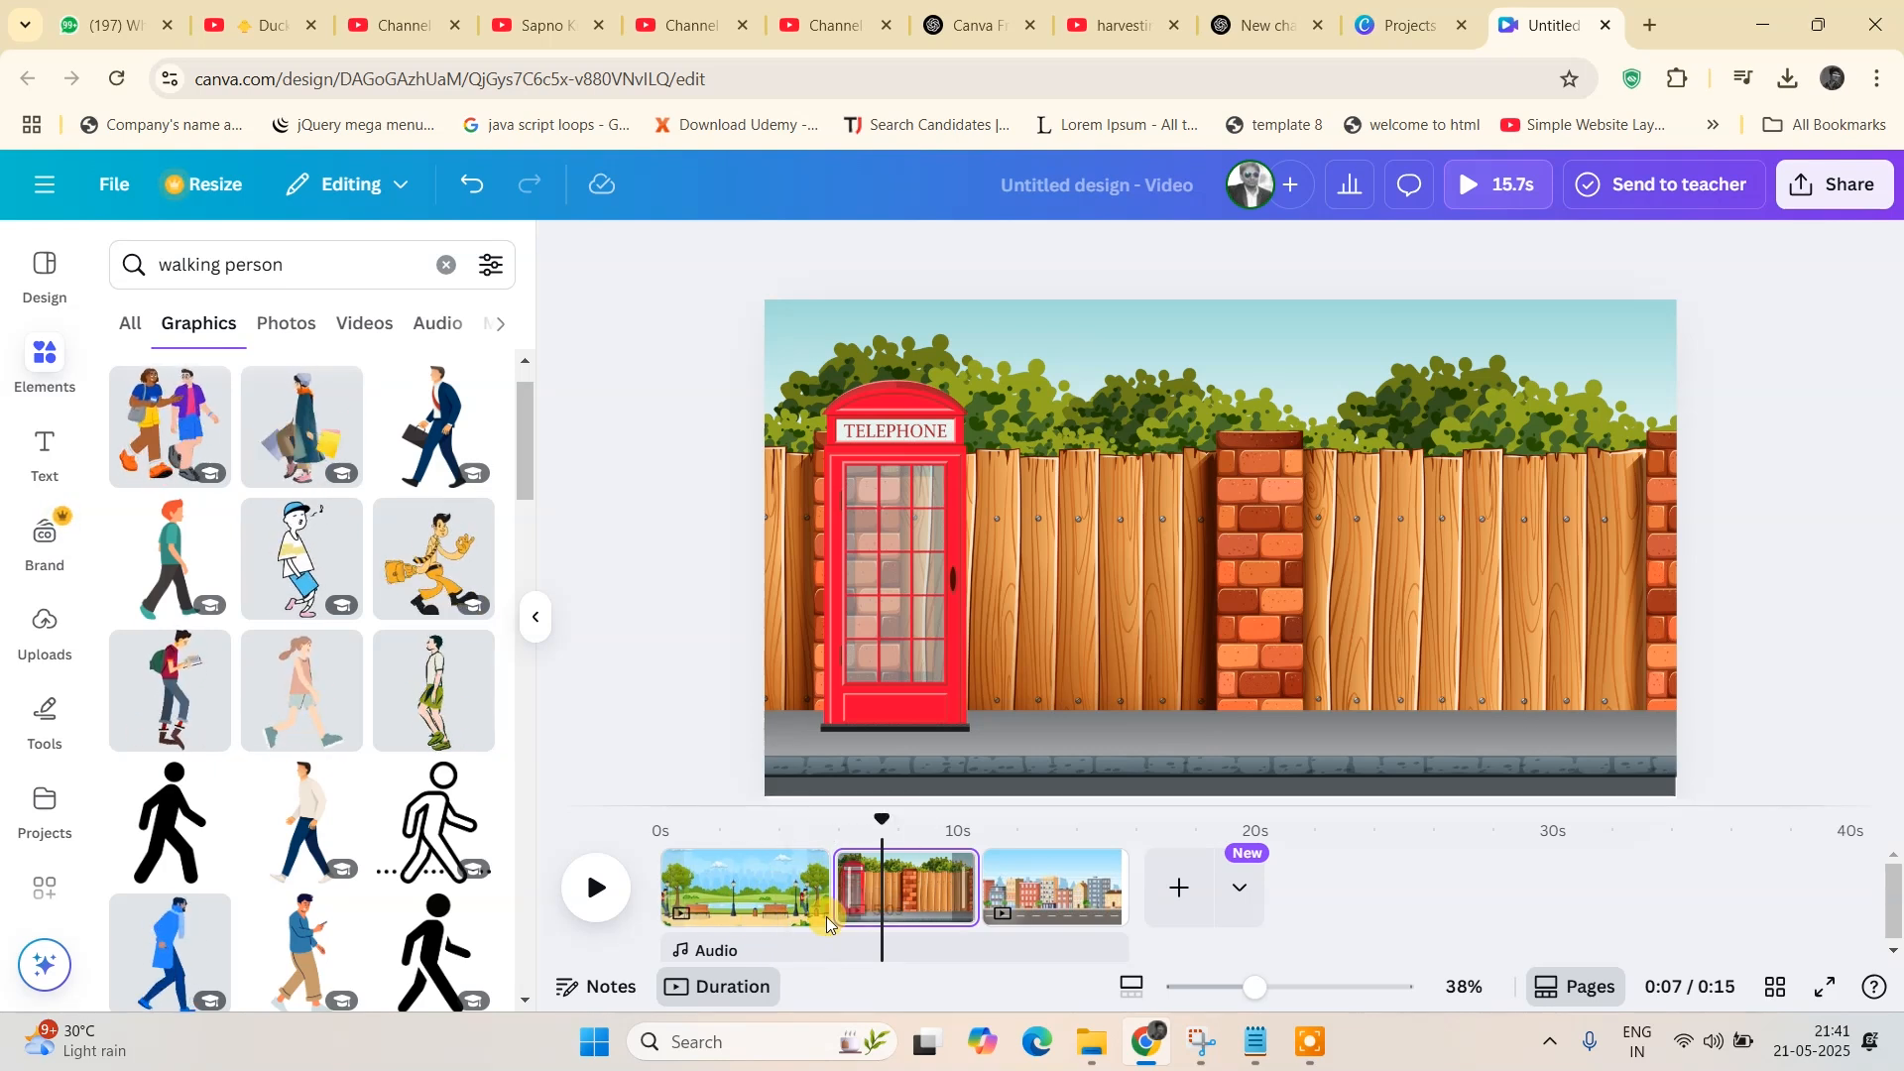
- Add a 1.5-second Dissolve transition between the park and telephone box pages and play it back
mouse_move(831, 909)
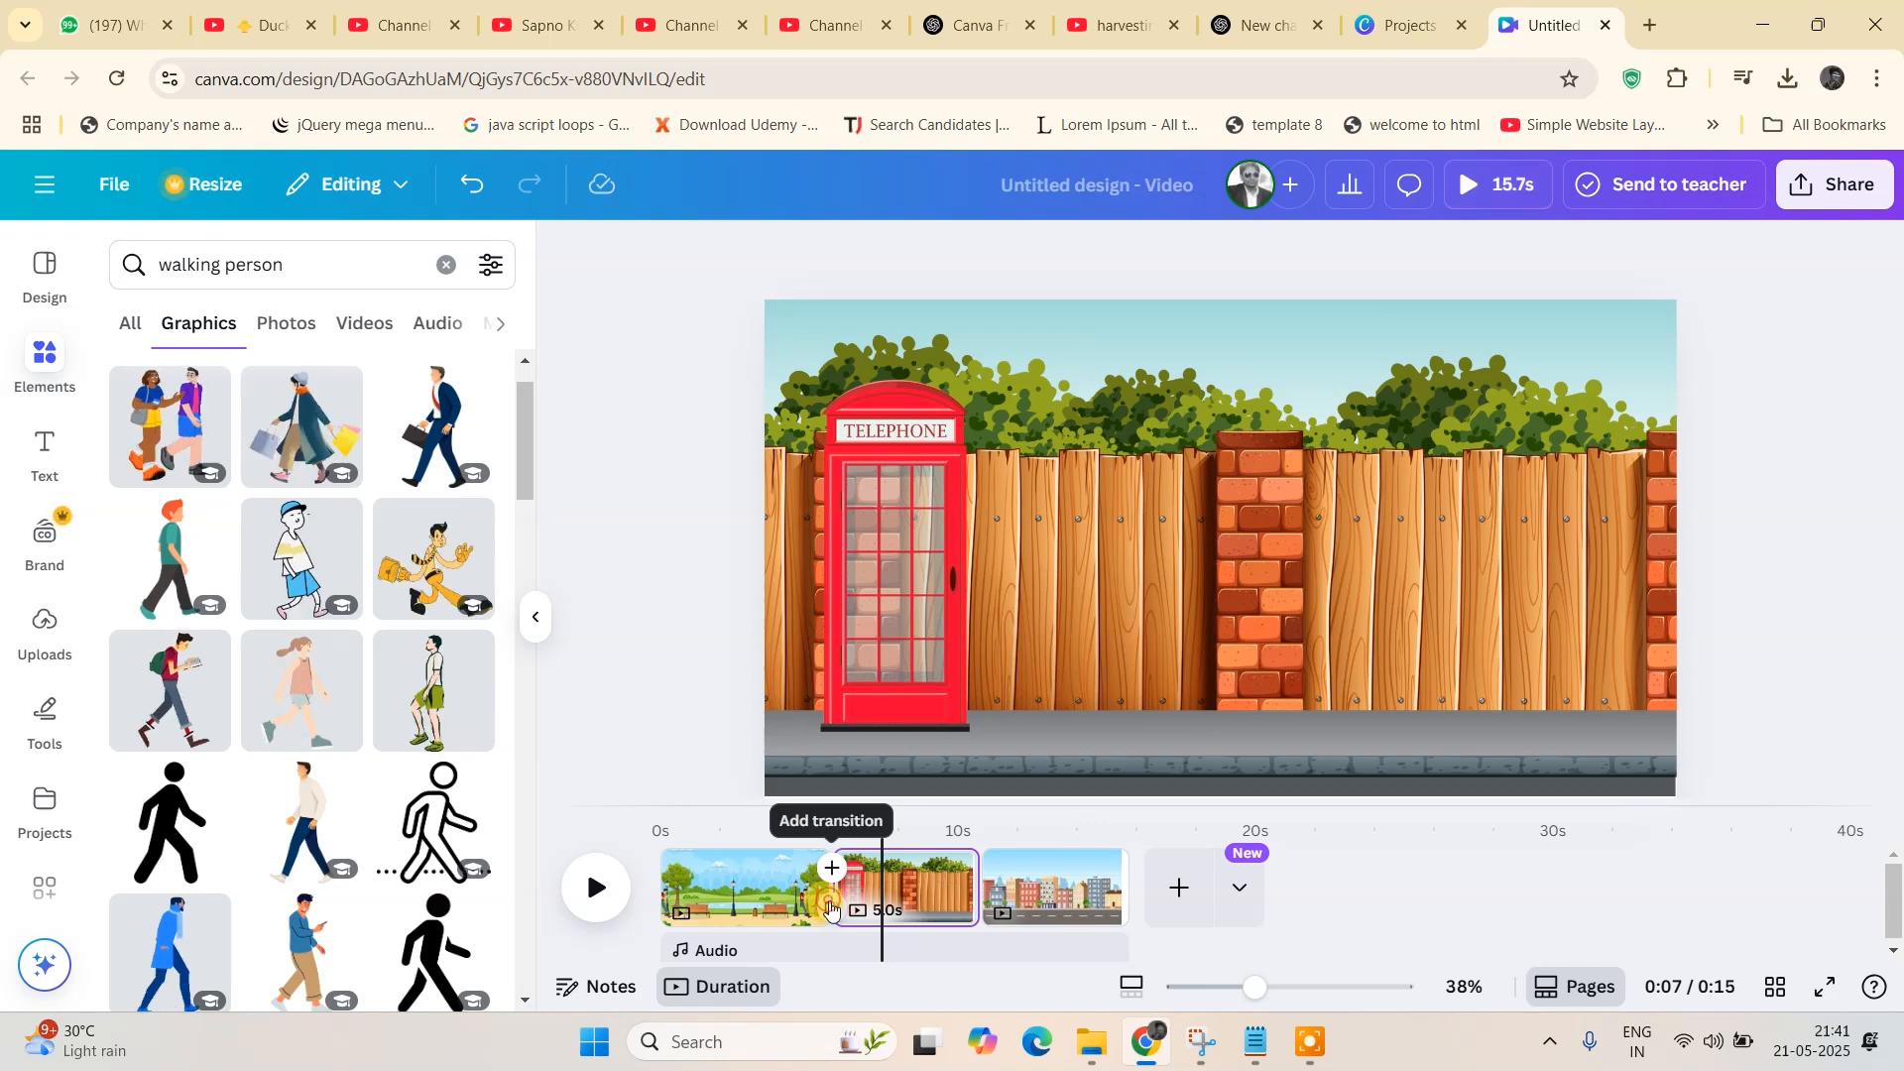
left_click(831, 909)
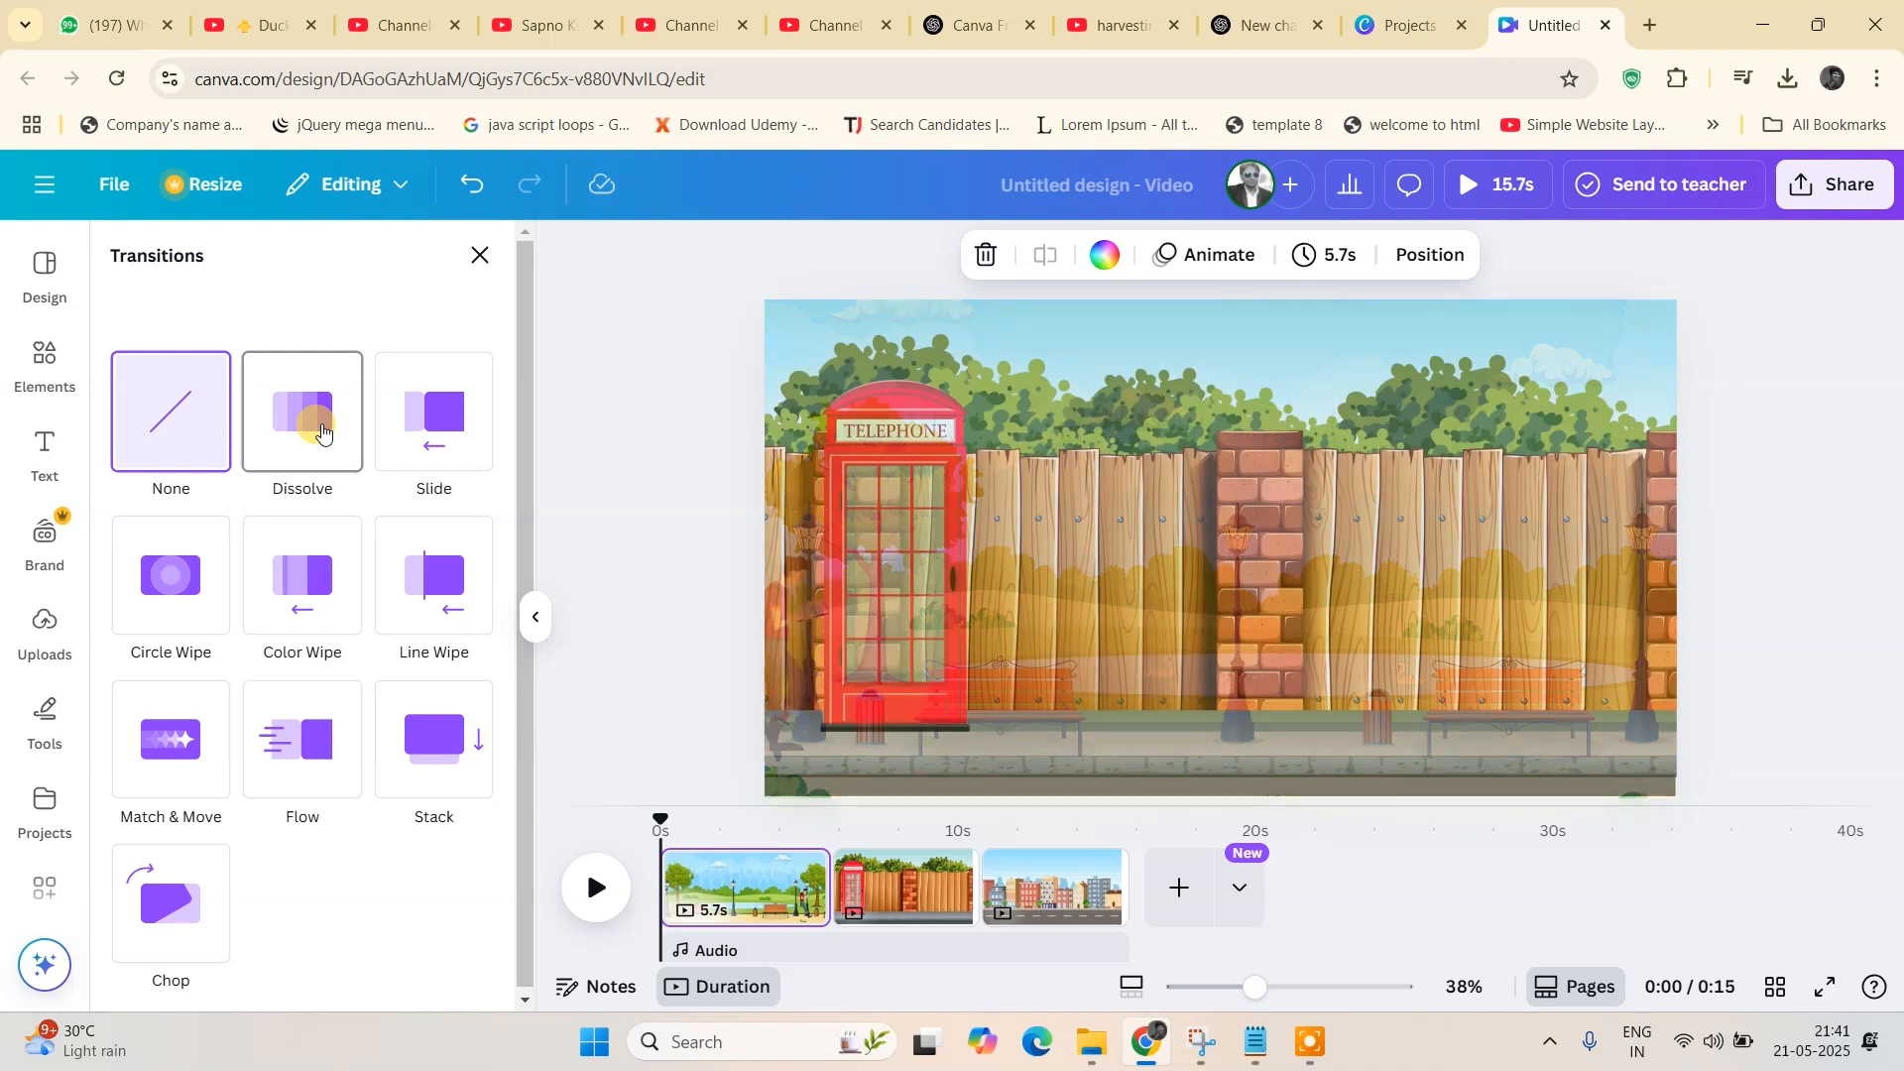
left_click(320, 432)
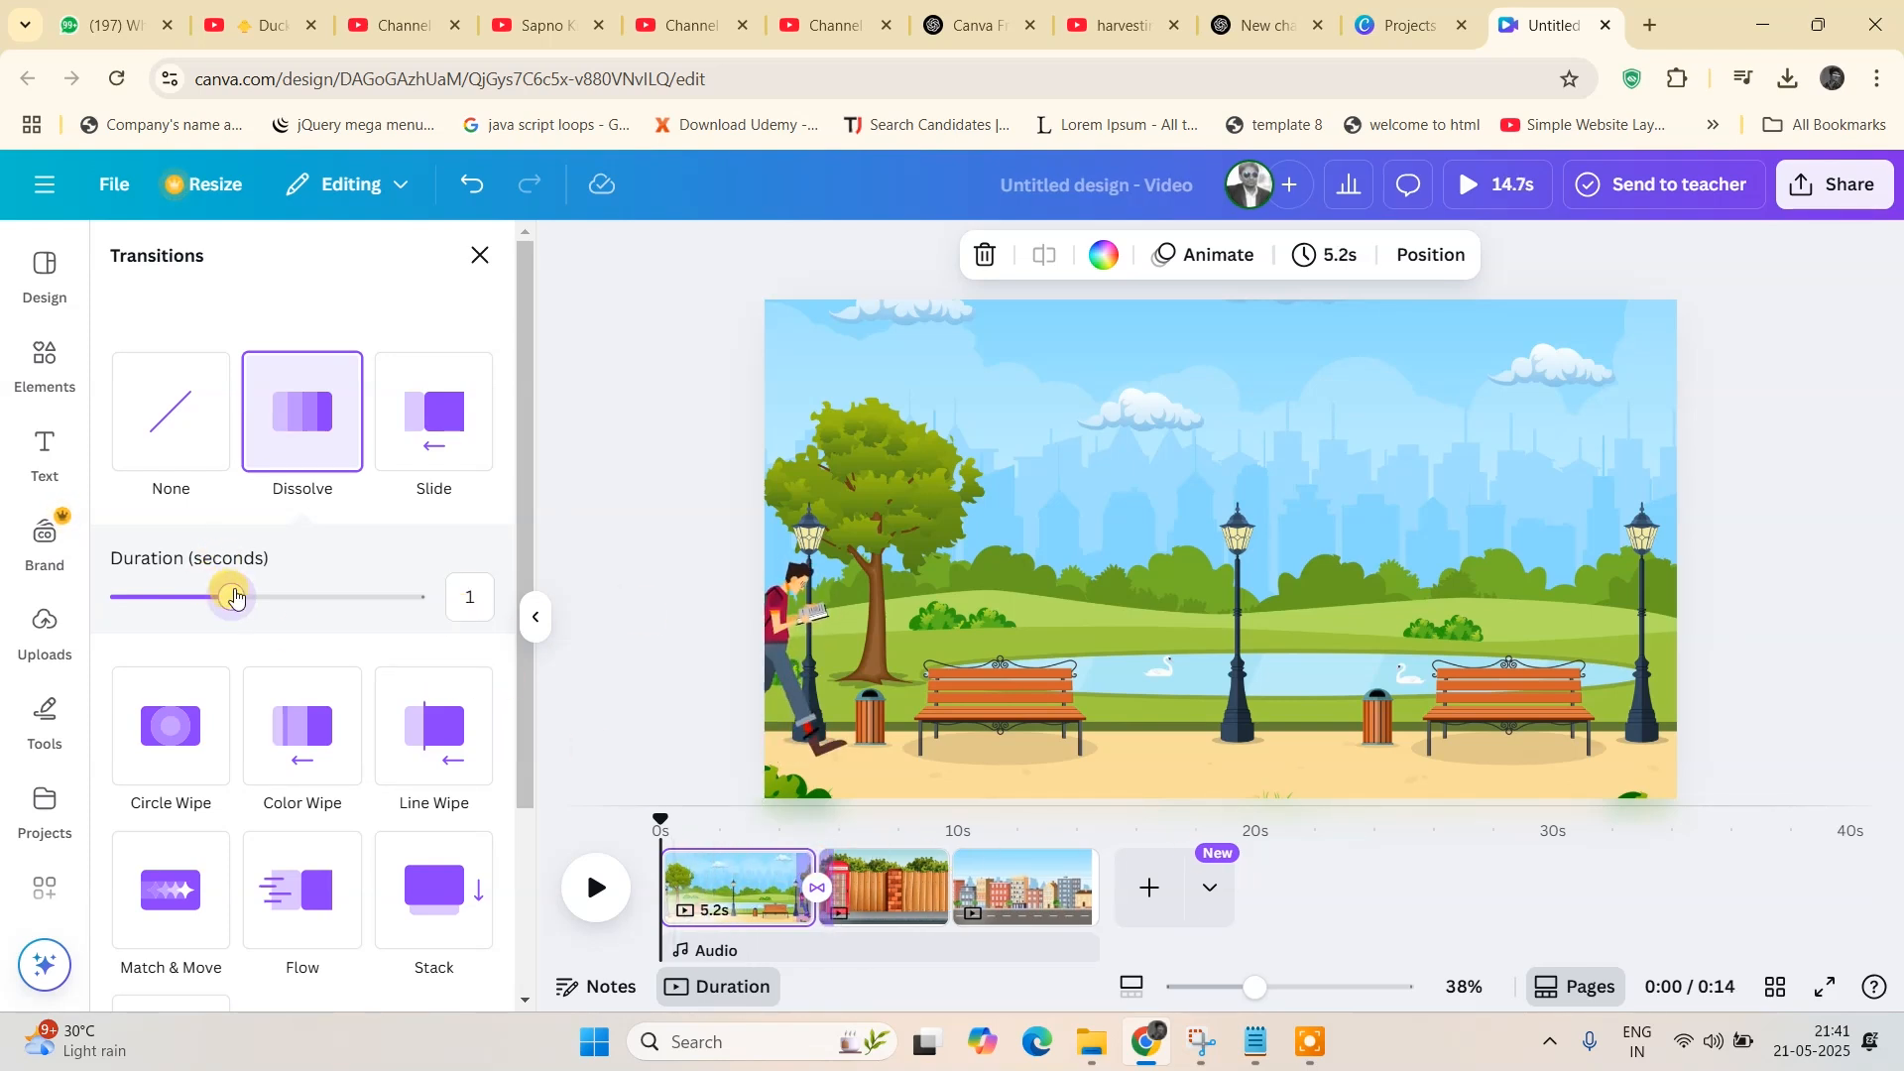
left_click_drag(238, 602, 282, 608)
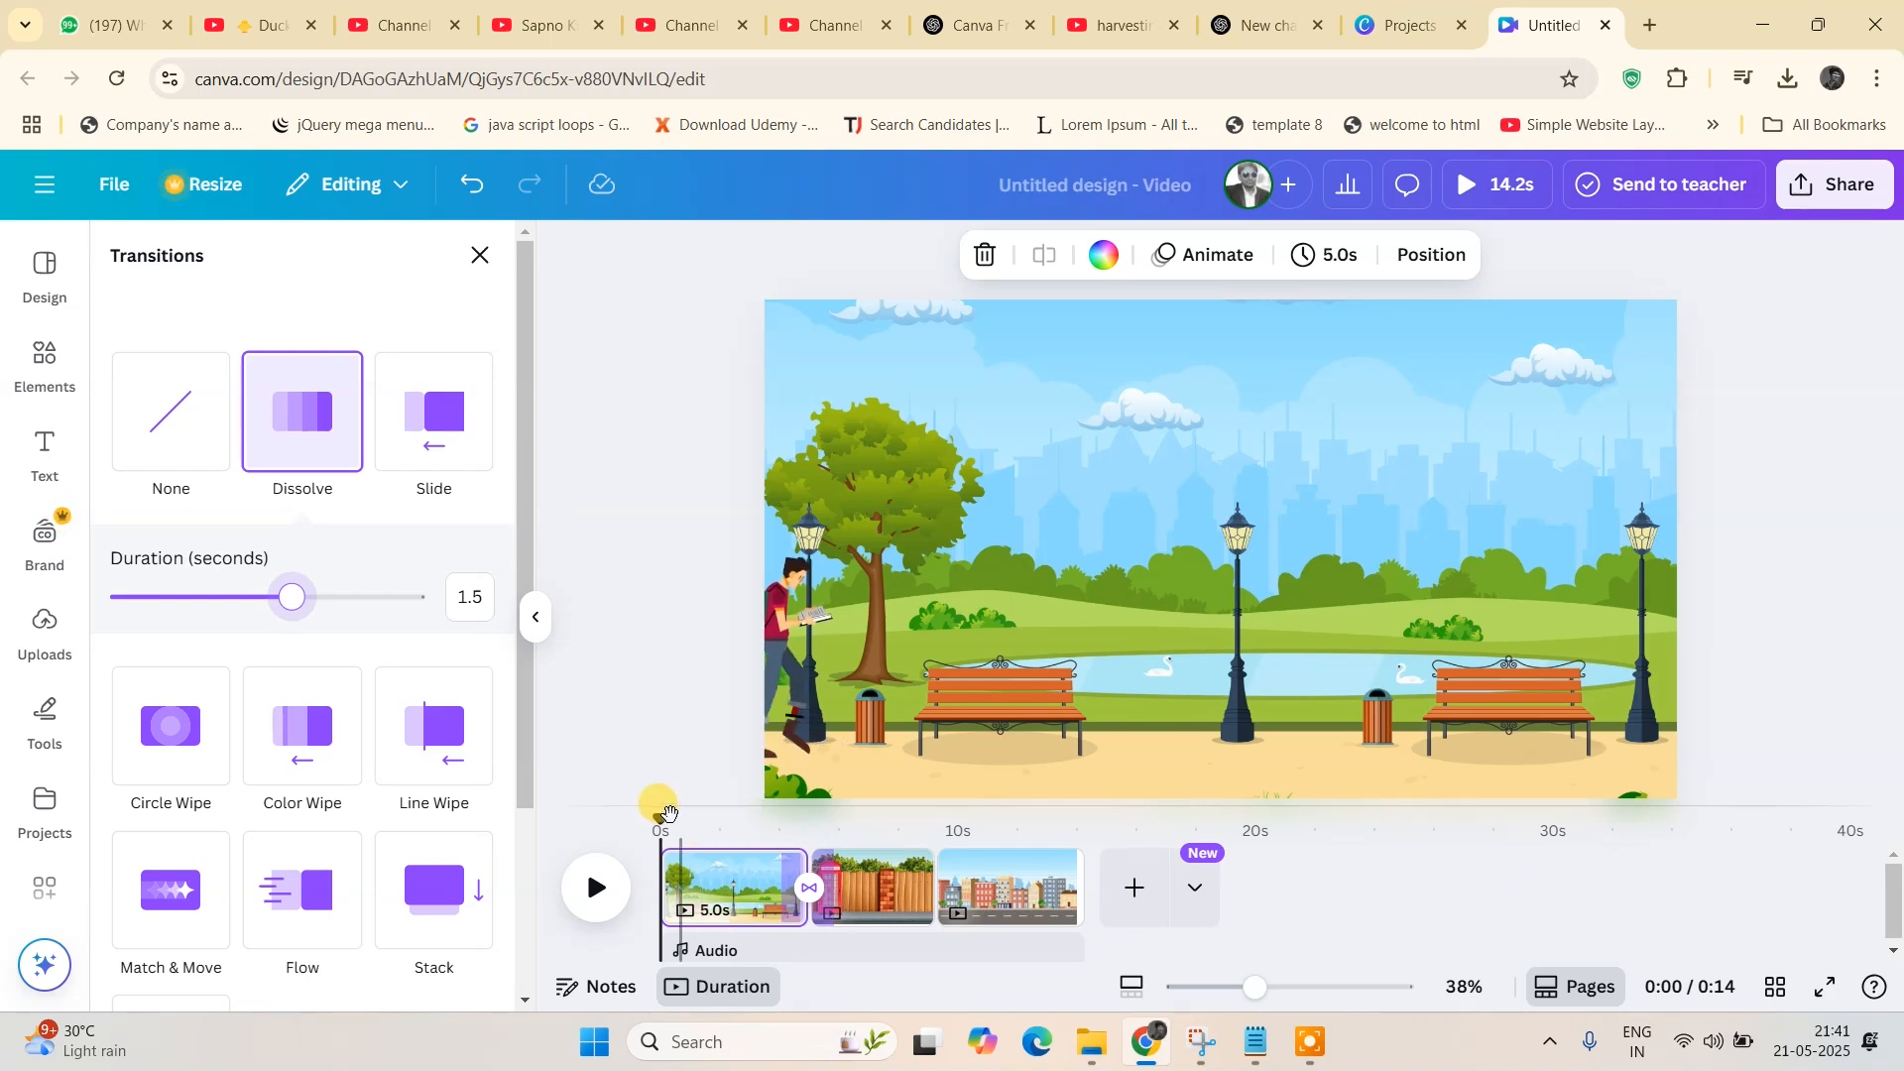
left_click(623, 898)
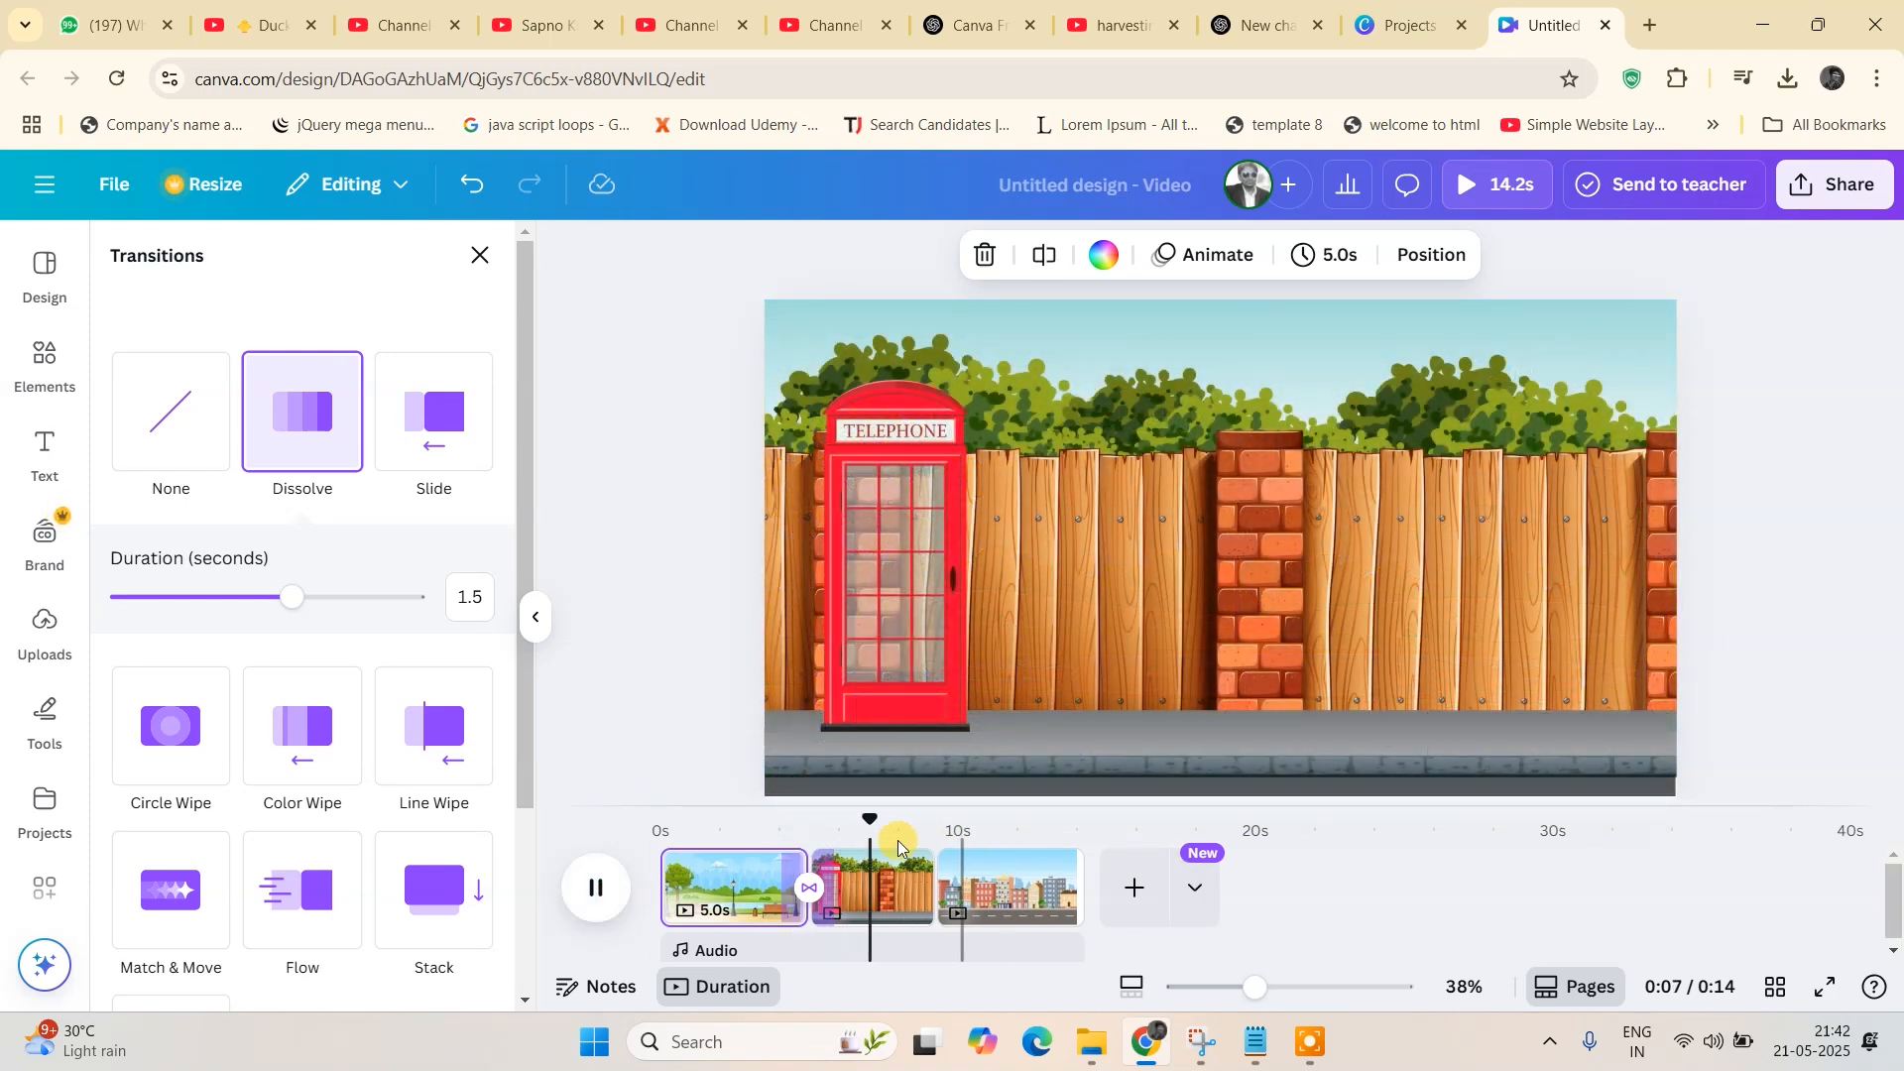
mouse_move(884, 821)
left_mouse_down()
mouse_move(769, 824)
mouse_move(849, 828)
left_mouse_up()
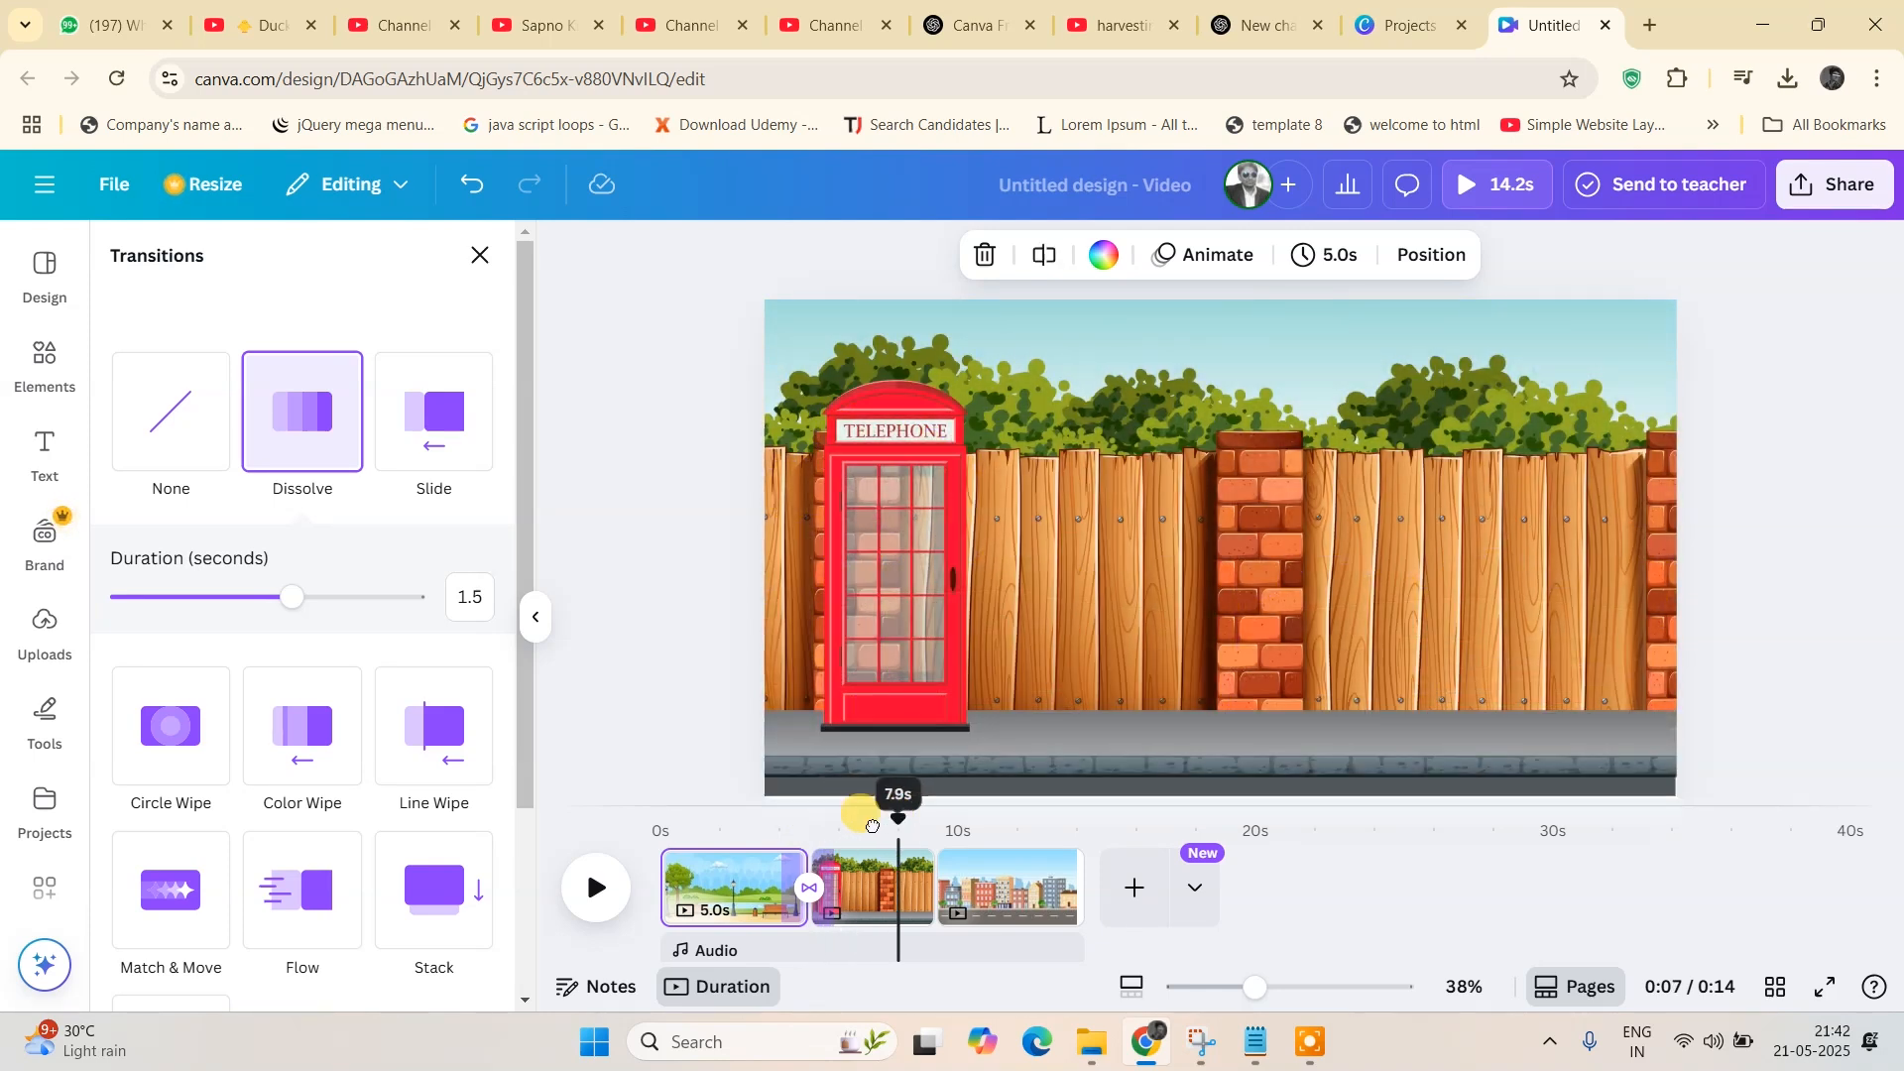
- Add the animated walking man with the backpack and book to the telephone box page, shrink him and place him at its left edge
left_click_drag(871, 826, 812, 811)
key("space")
left_click(45, 357)
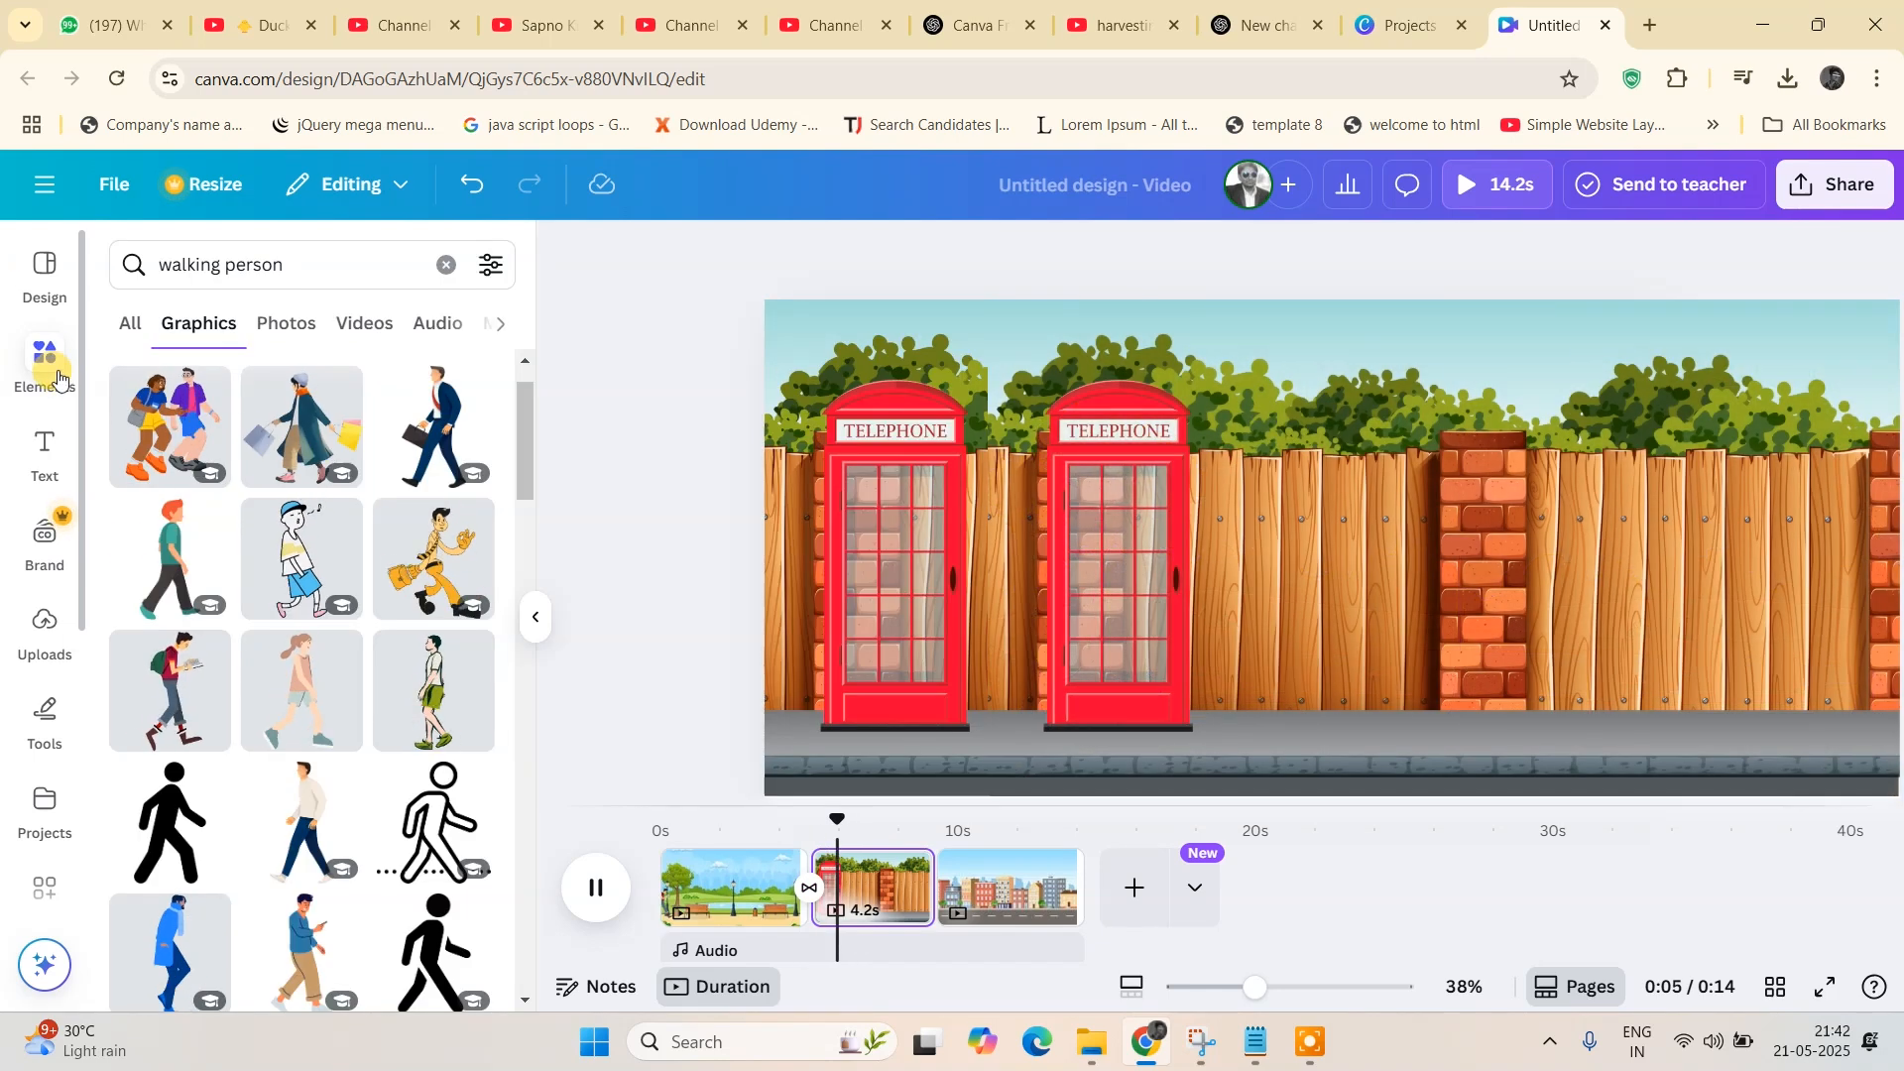
left_click(191, 683)
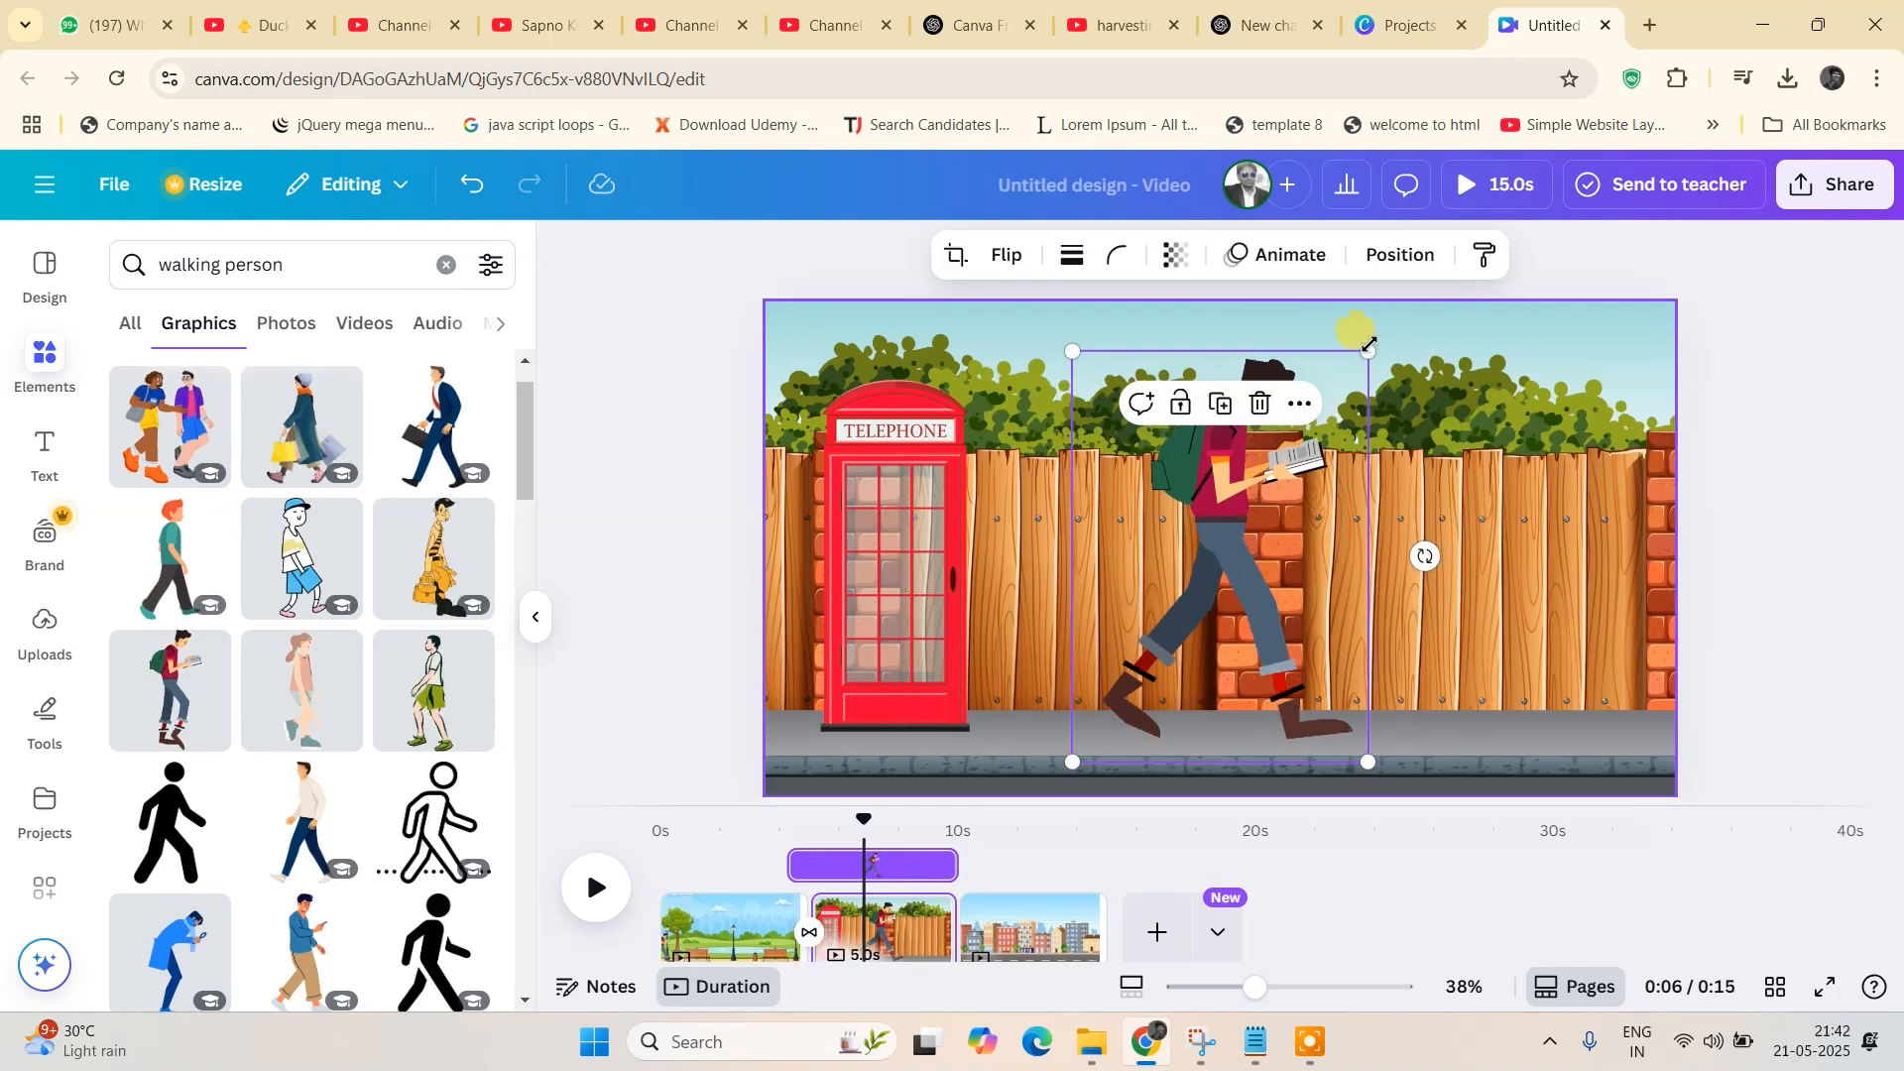
left_click_drag(1351, 340, 1279, 474)
left_click_drag(1115, 645, 741, 631)
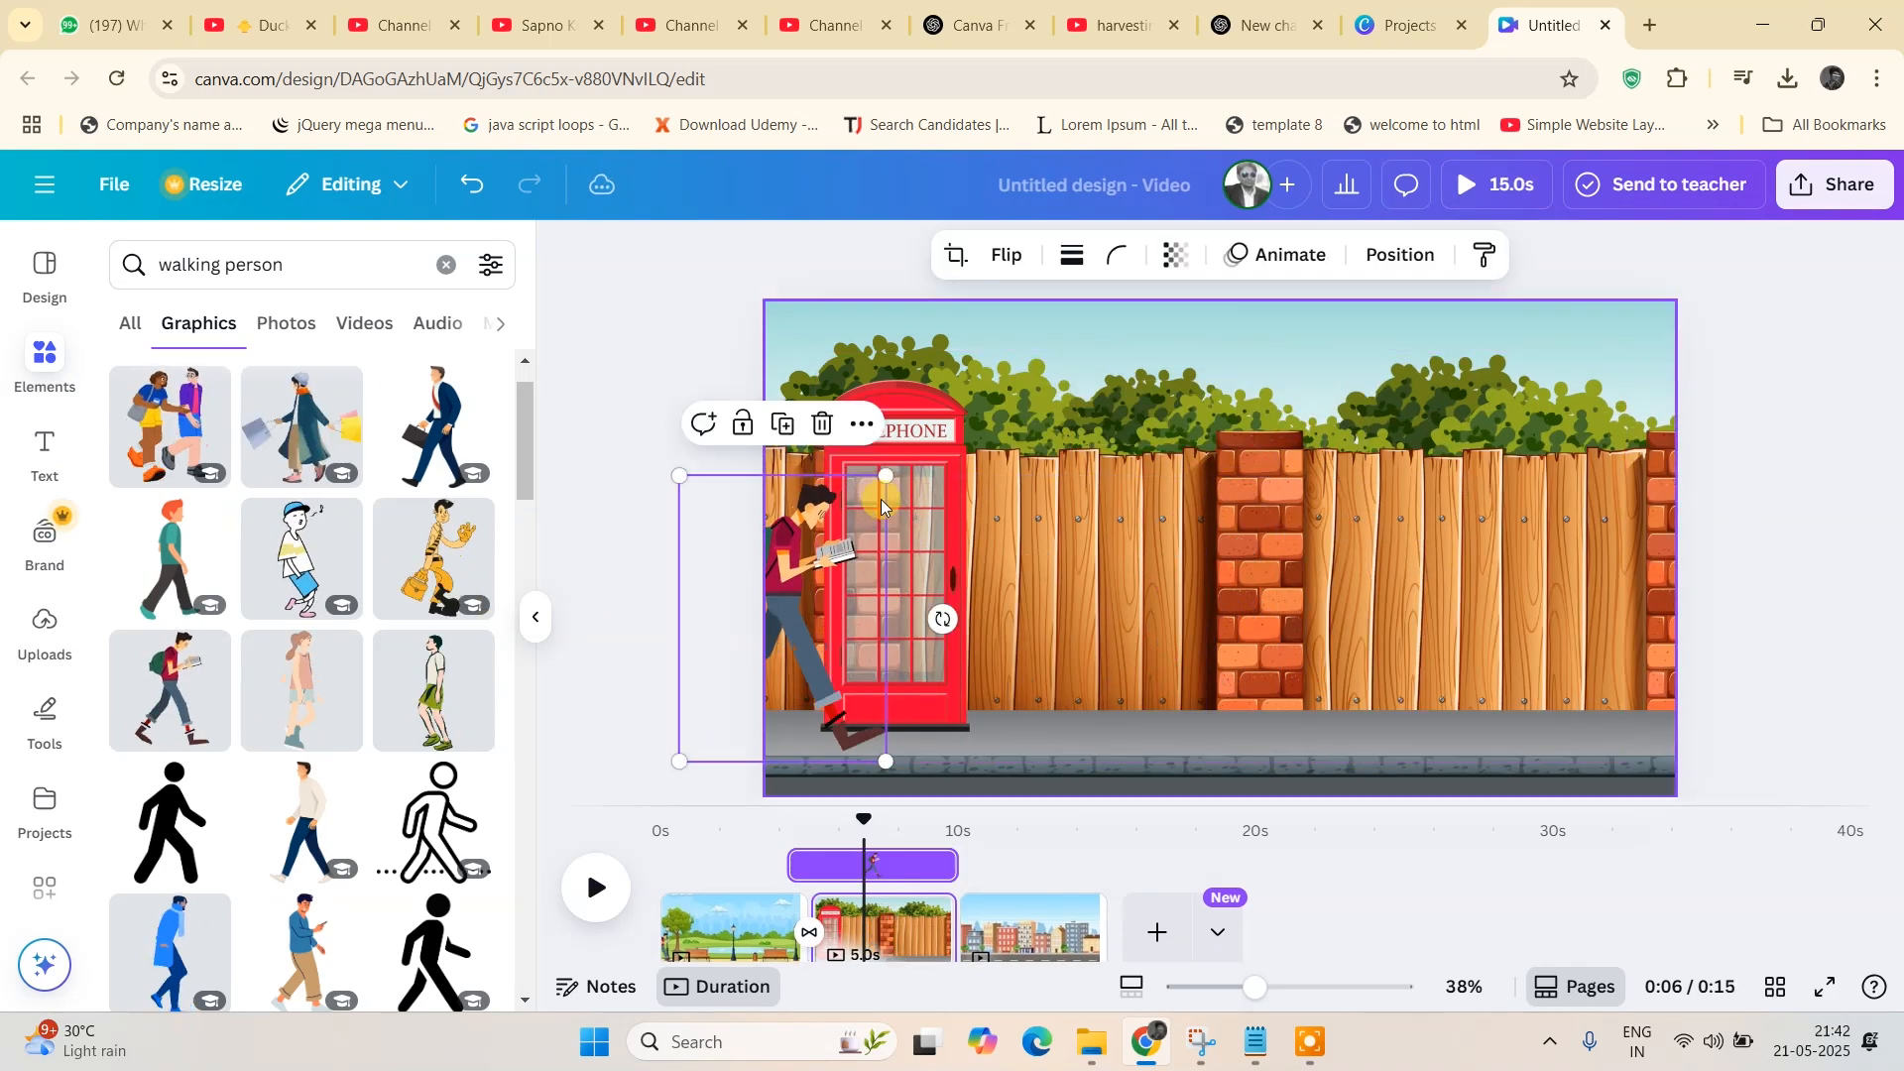
mouse_move(887, 476)
left_mouse_down()
mouse_move(866, 494)
mouse_move(882, 479)
left_mouse_up()
left_click_drag(804, 593, 803, 584)
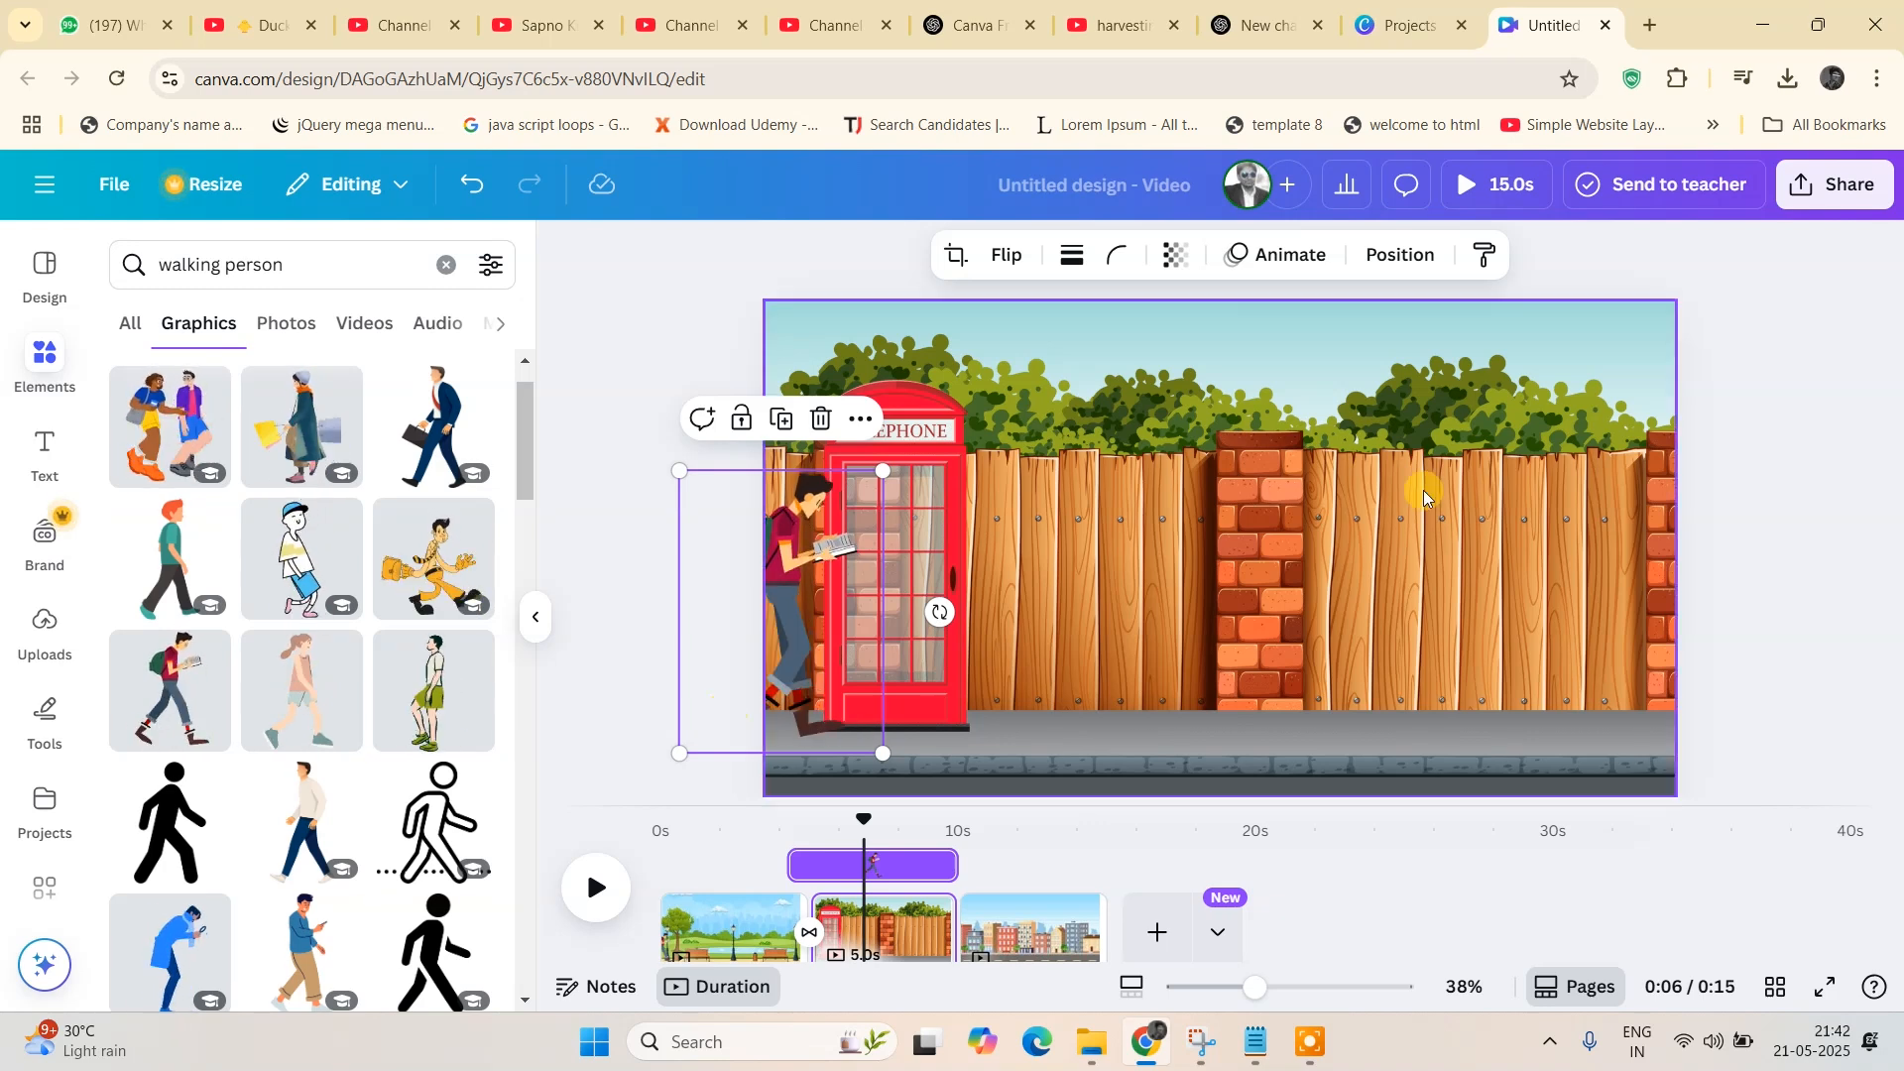
- Create a custom animation moving the walking man in a straight line past the right edge of the telephone box page
left_click(1274, 258)
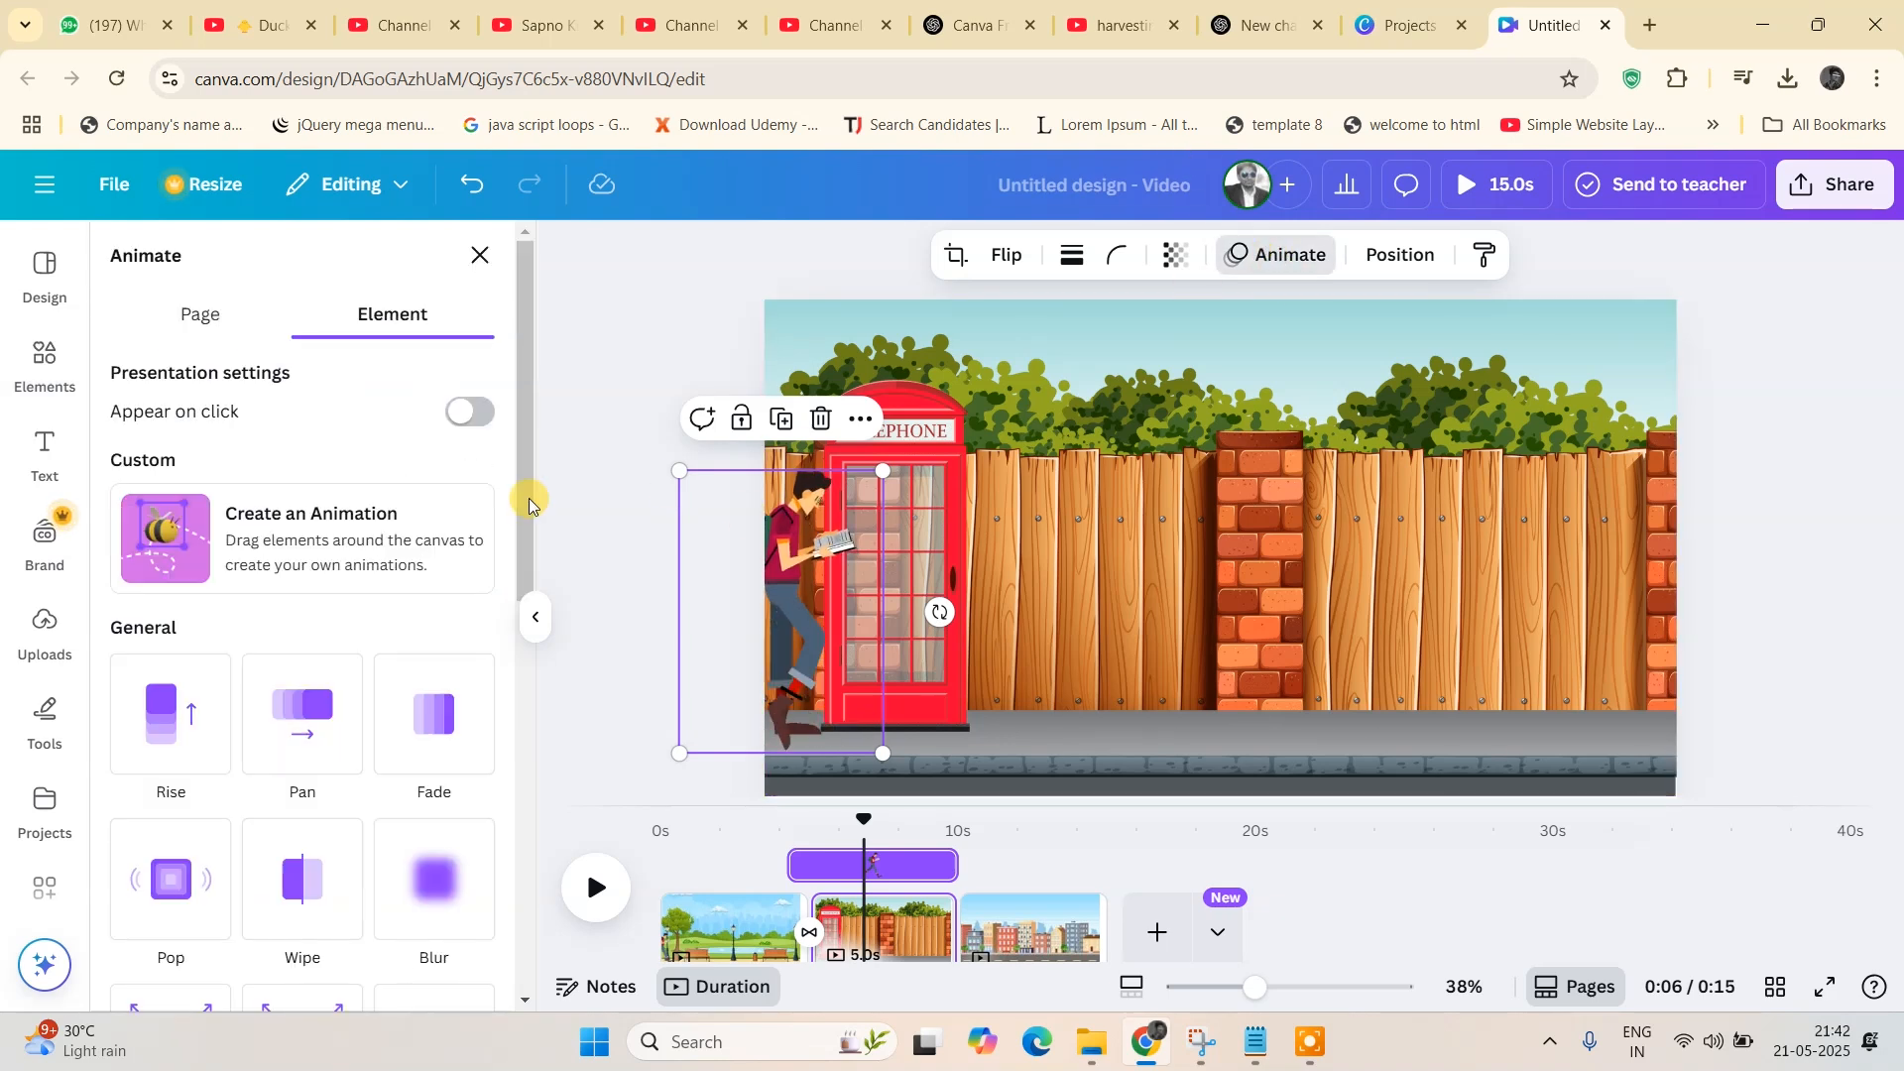
left_click(359, 558)
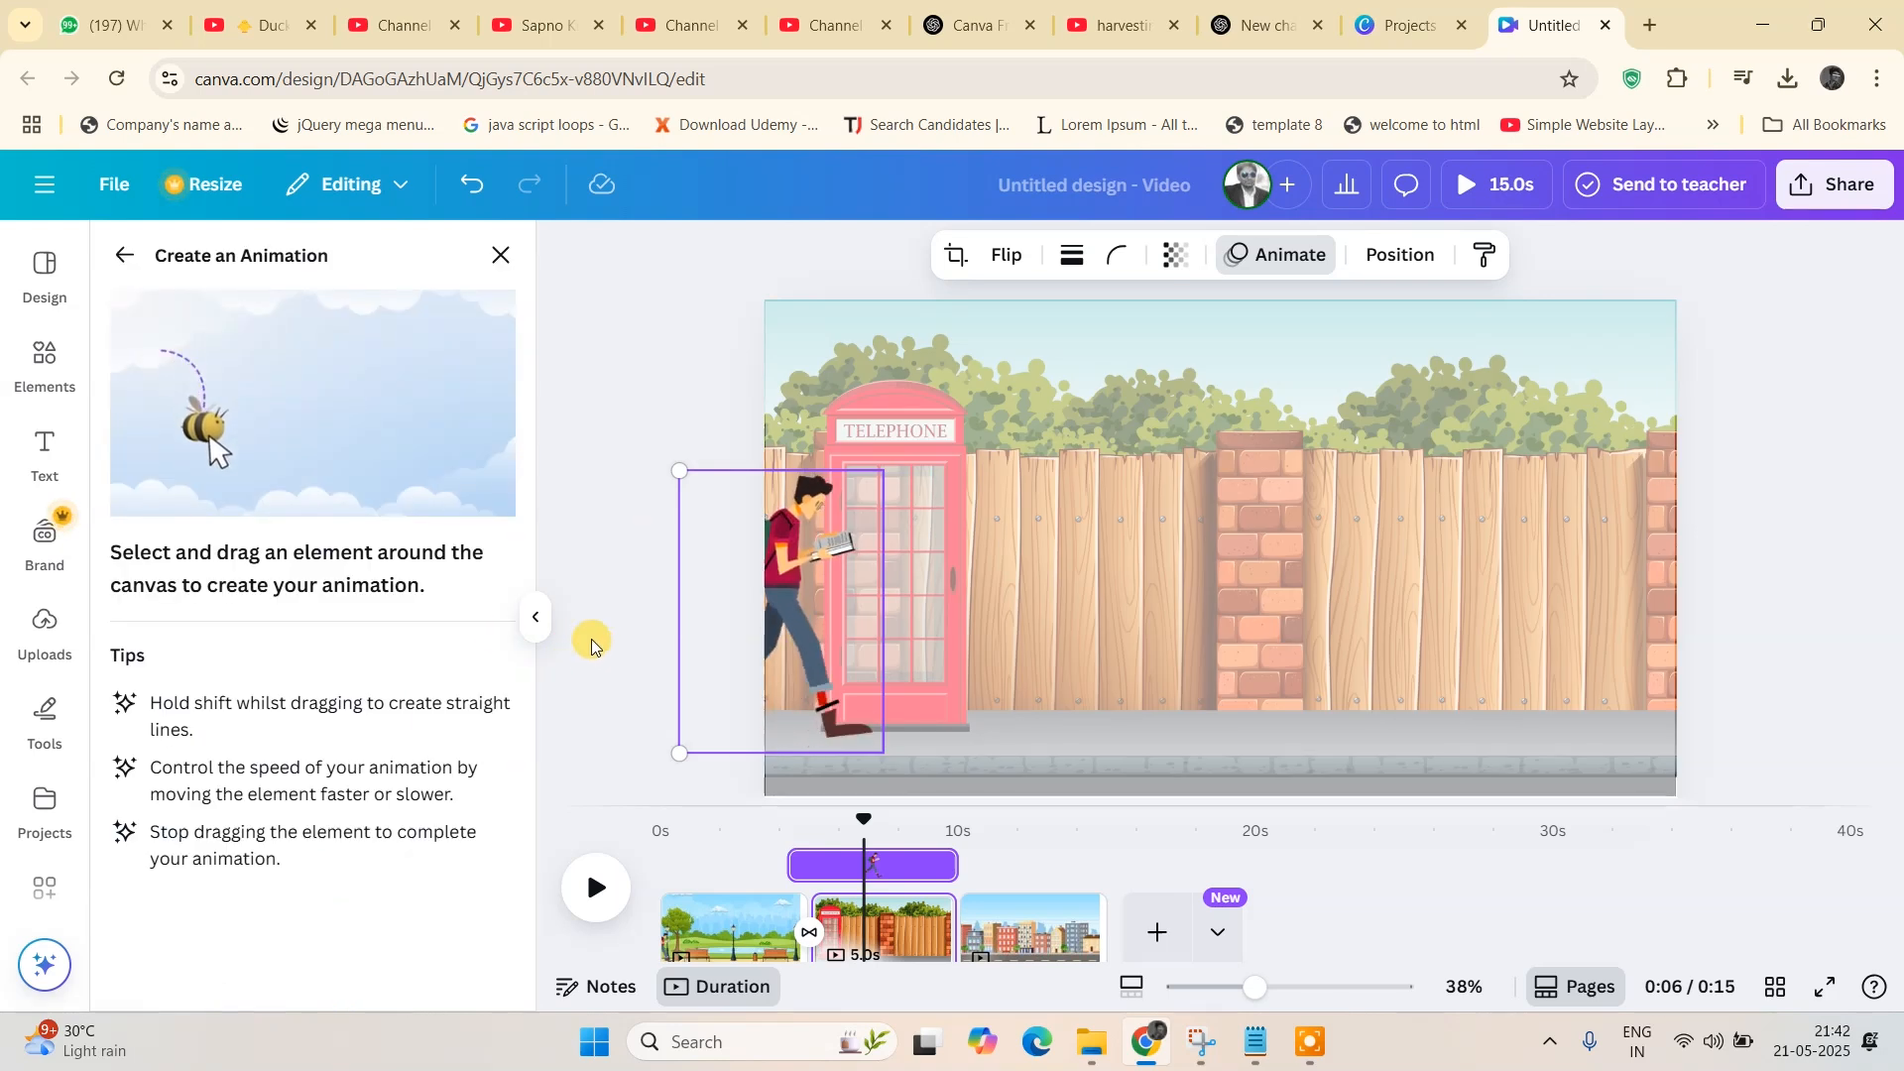
left_click_drag(794, 615, 1737, 620)
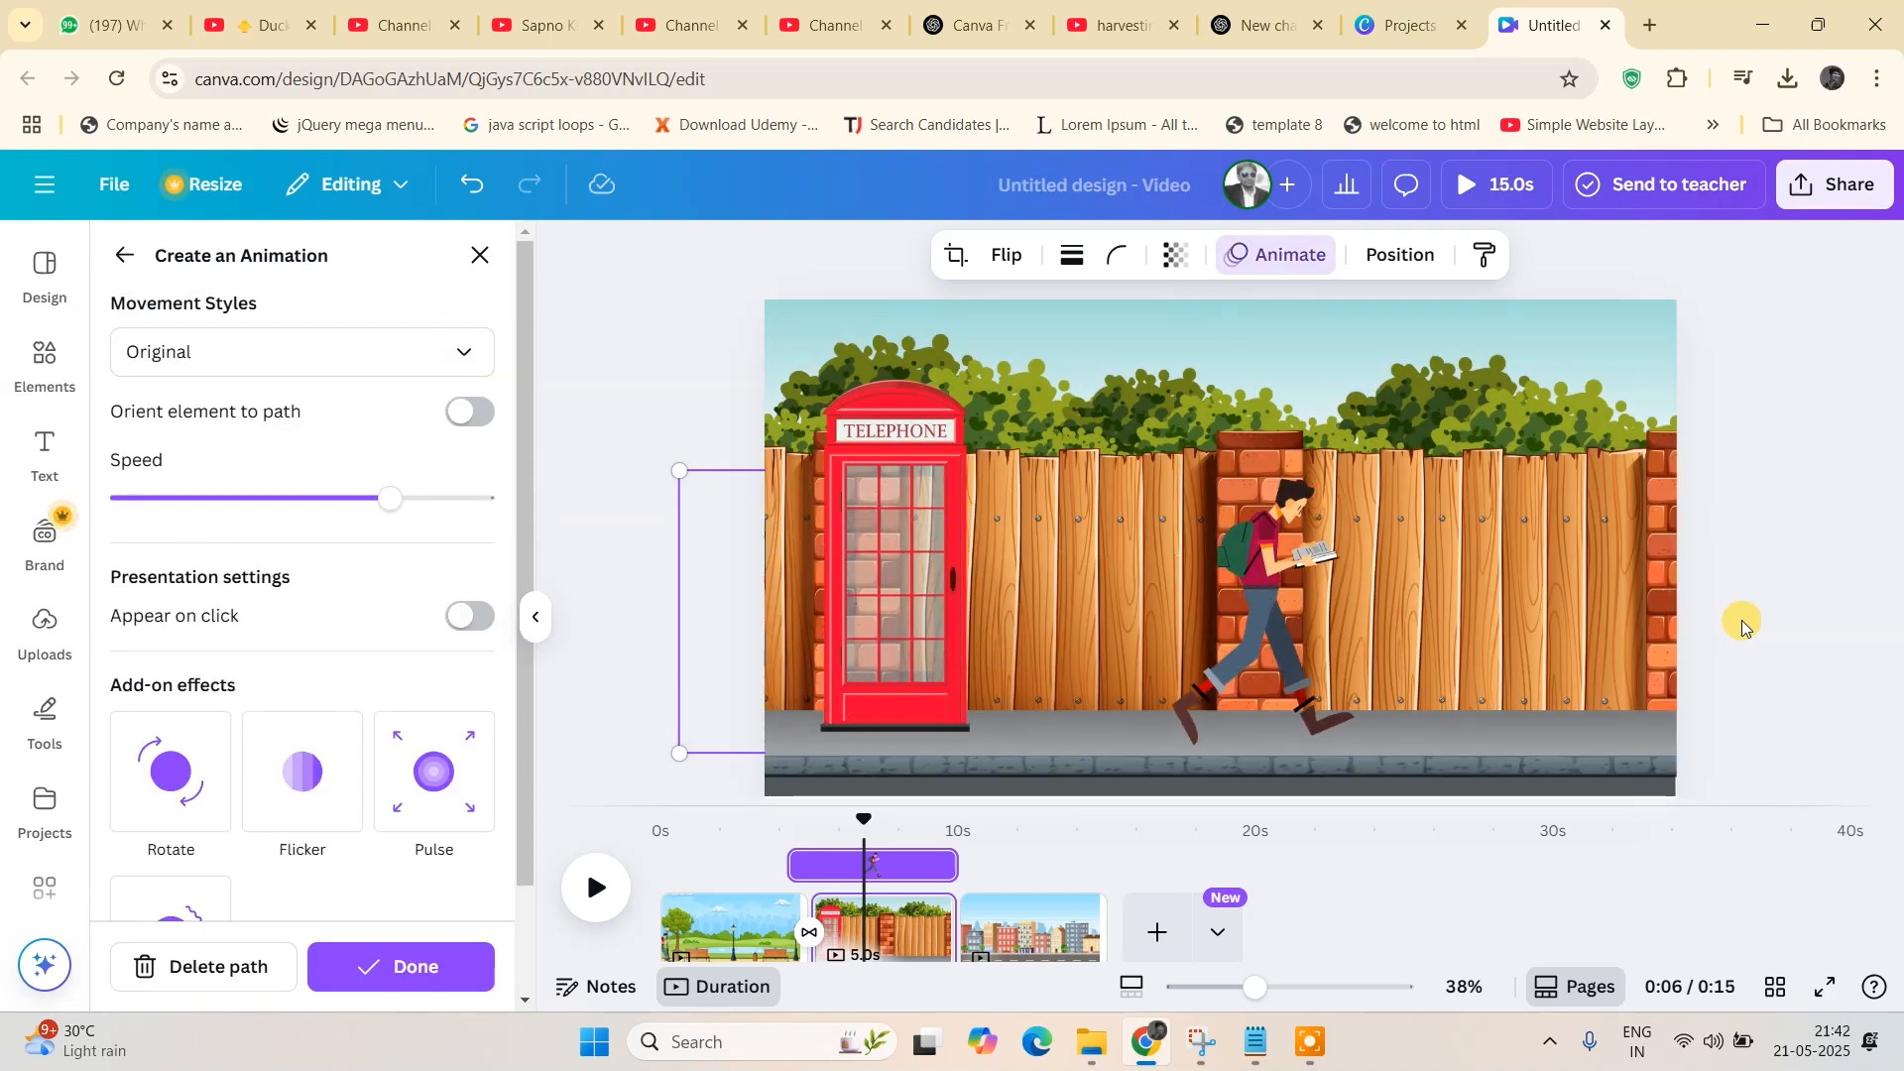
- Set this animation to the slowest speed with the Steady movement style, shrink the man slightly and finish the animation
left_click_drag(390, 497, 119, 498)
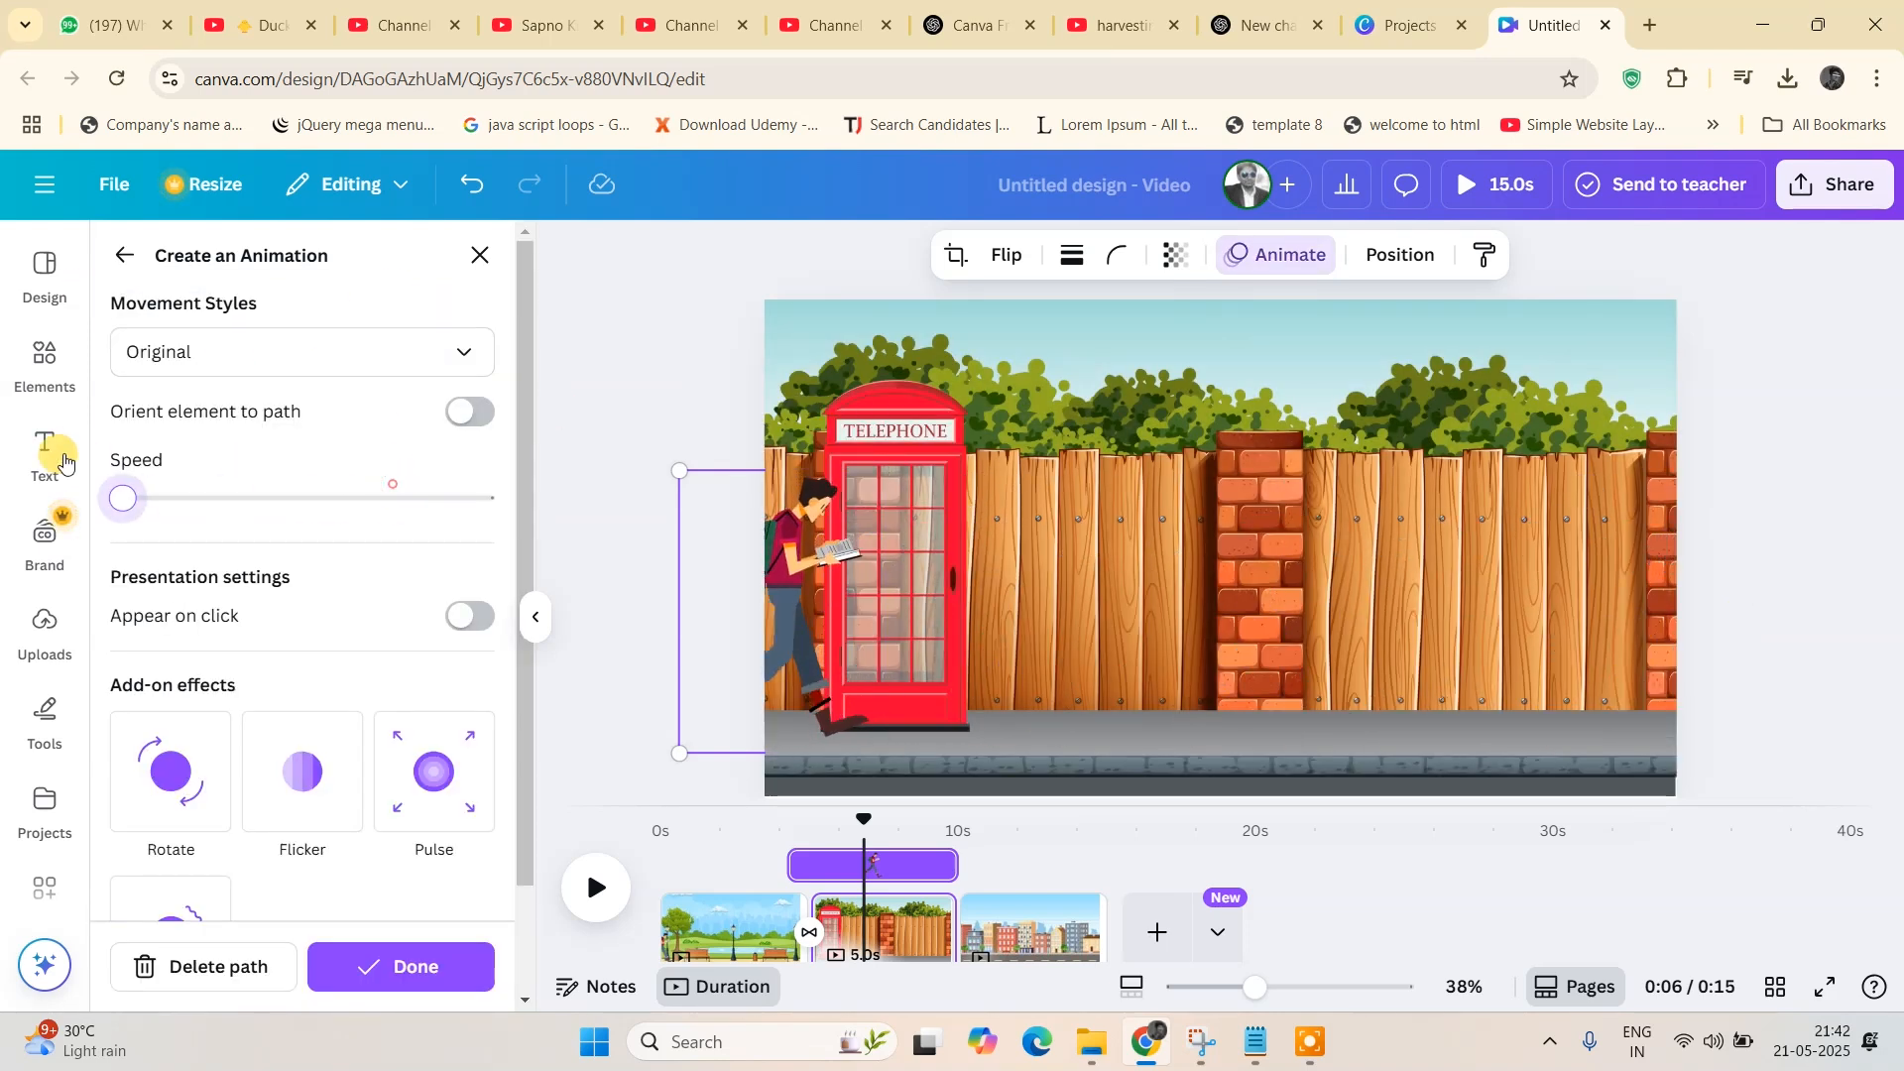
left_click(271, 349)
left_click(264, 517)
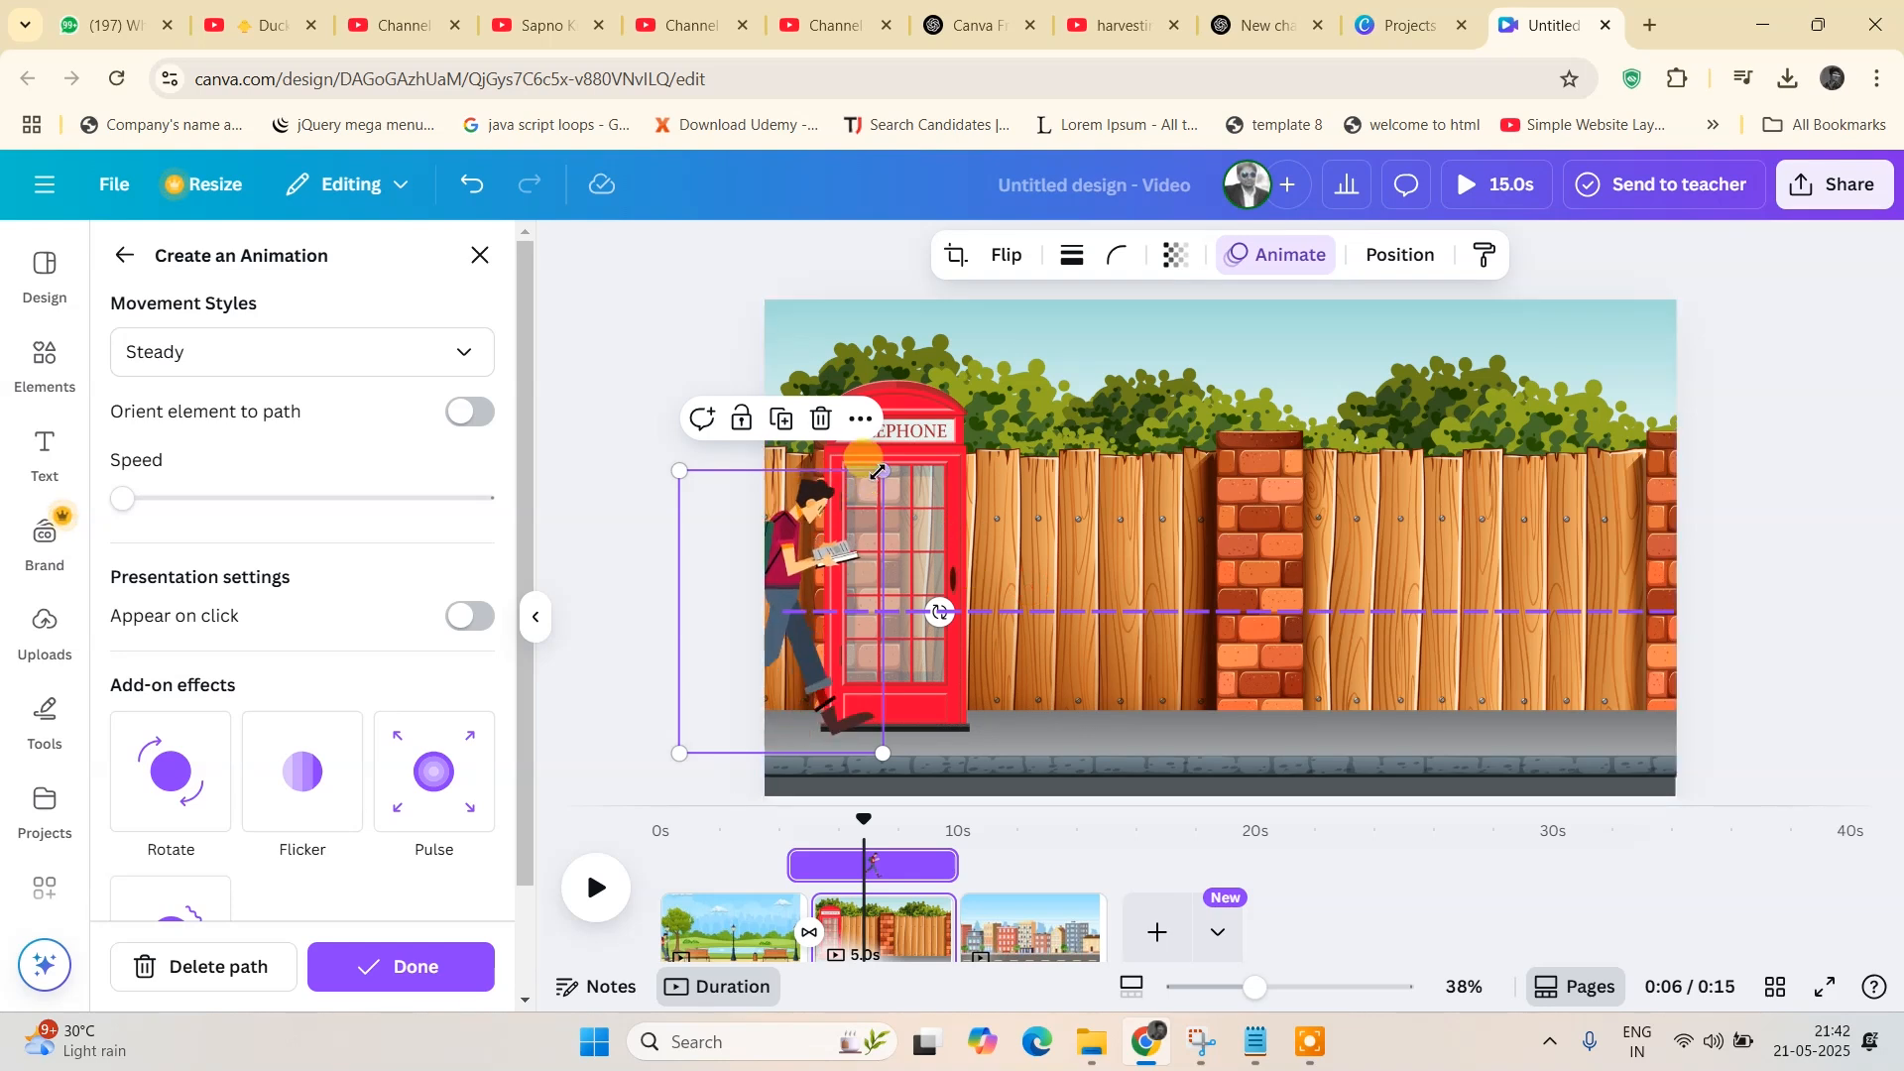
left_click_drag(883, 470, 864, 497)
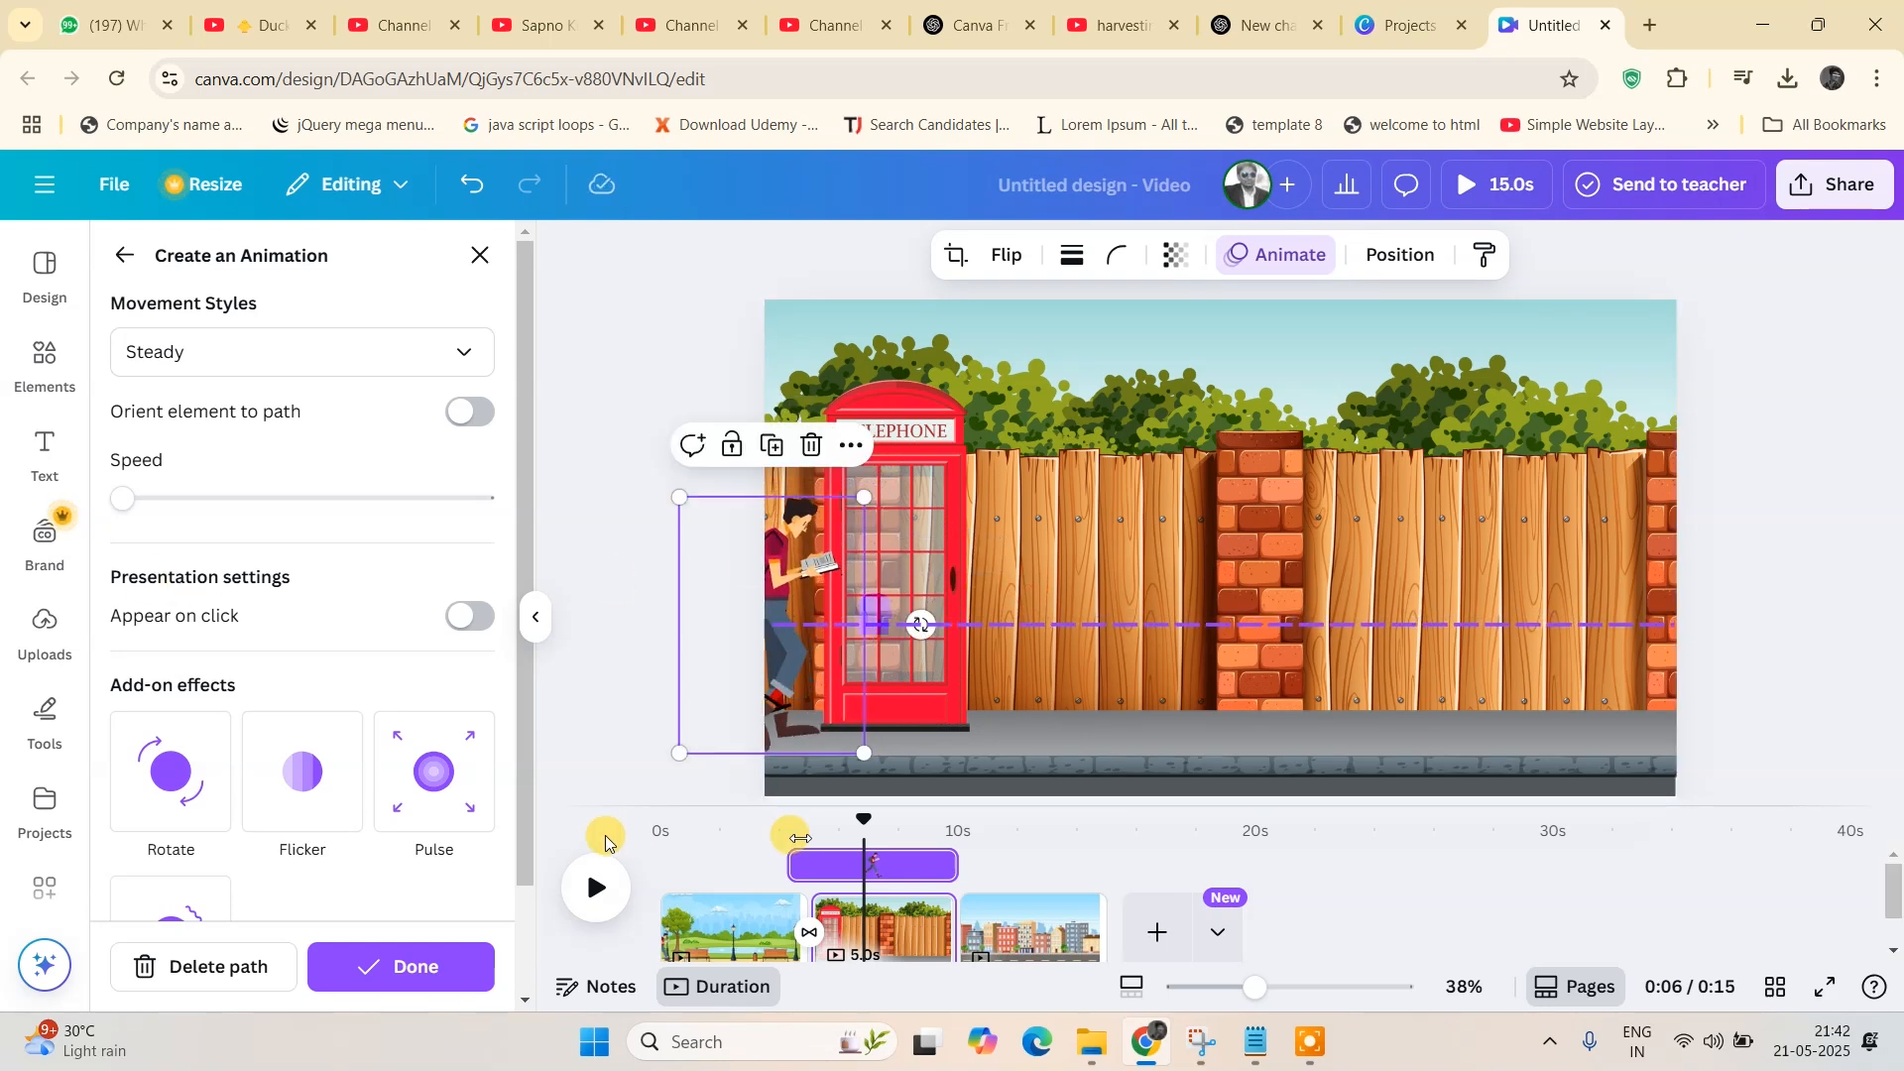
left_click(441, 978)
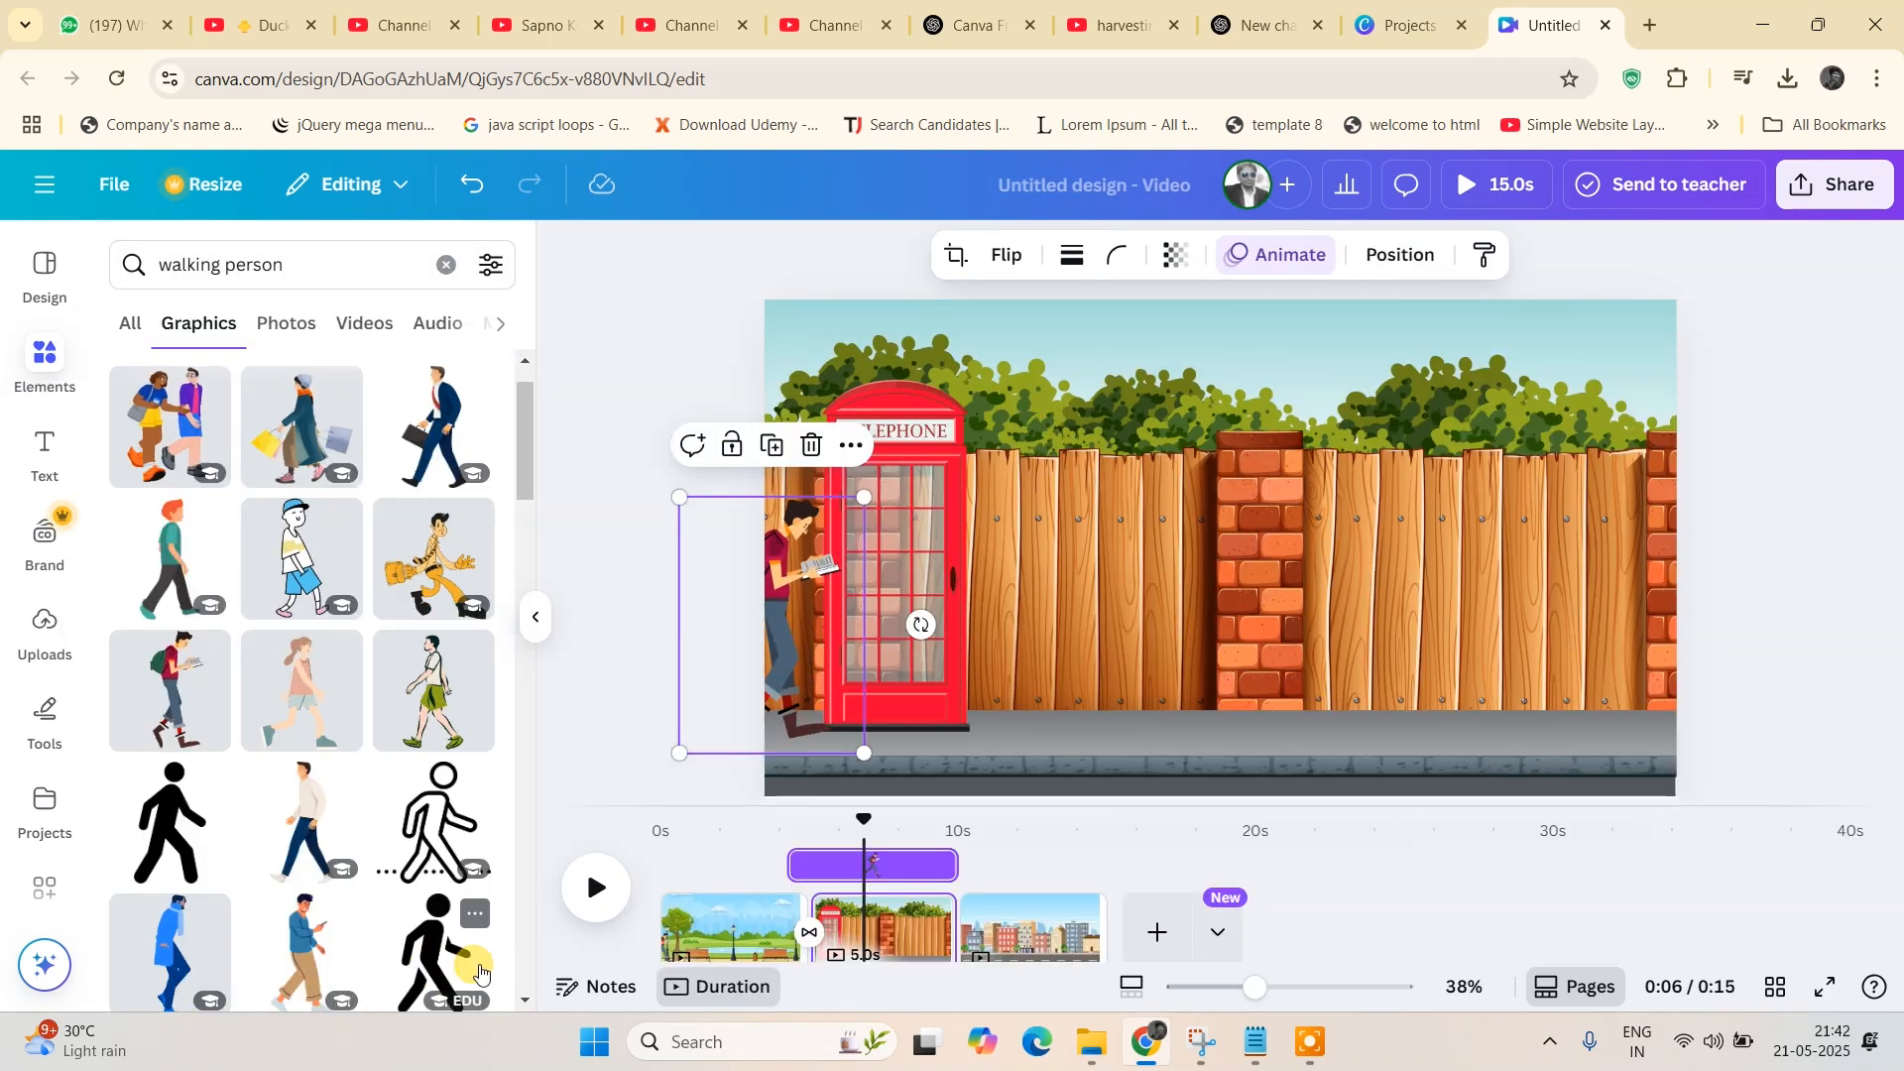
- Play the video from the beginning and replay the change from the telephone box page to the city street page
left_click_drag(863, 815, 649, 818)
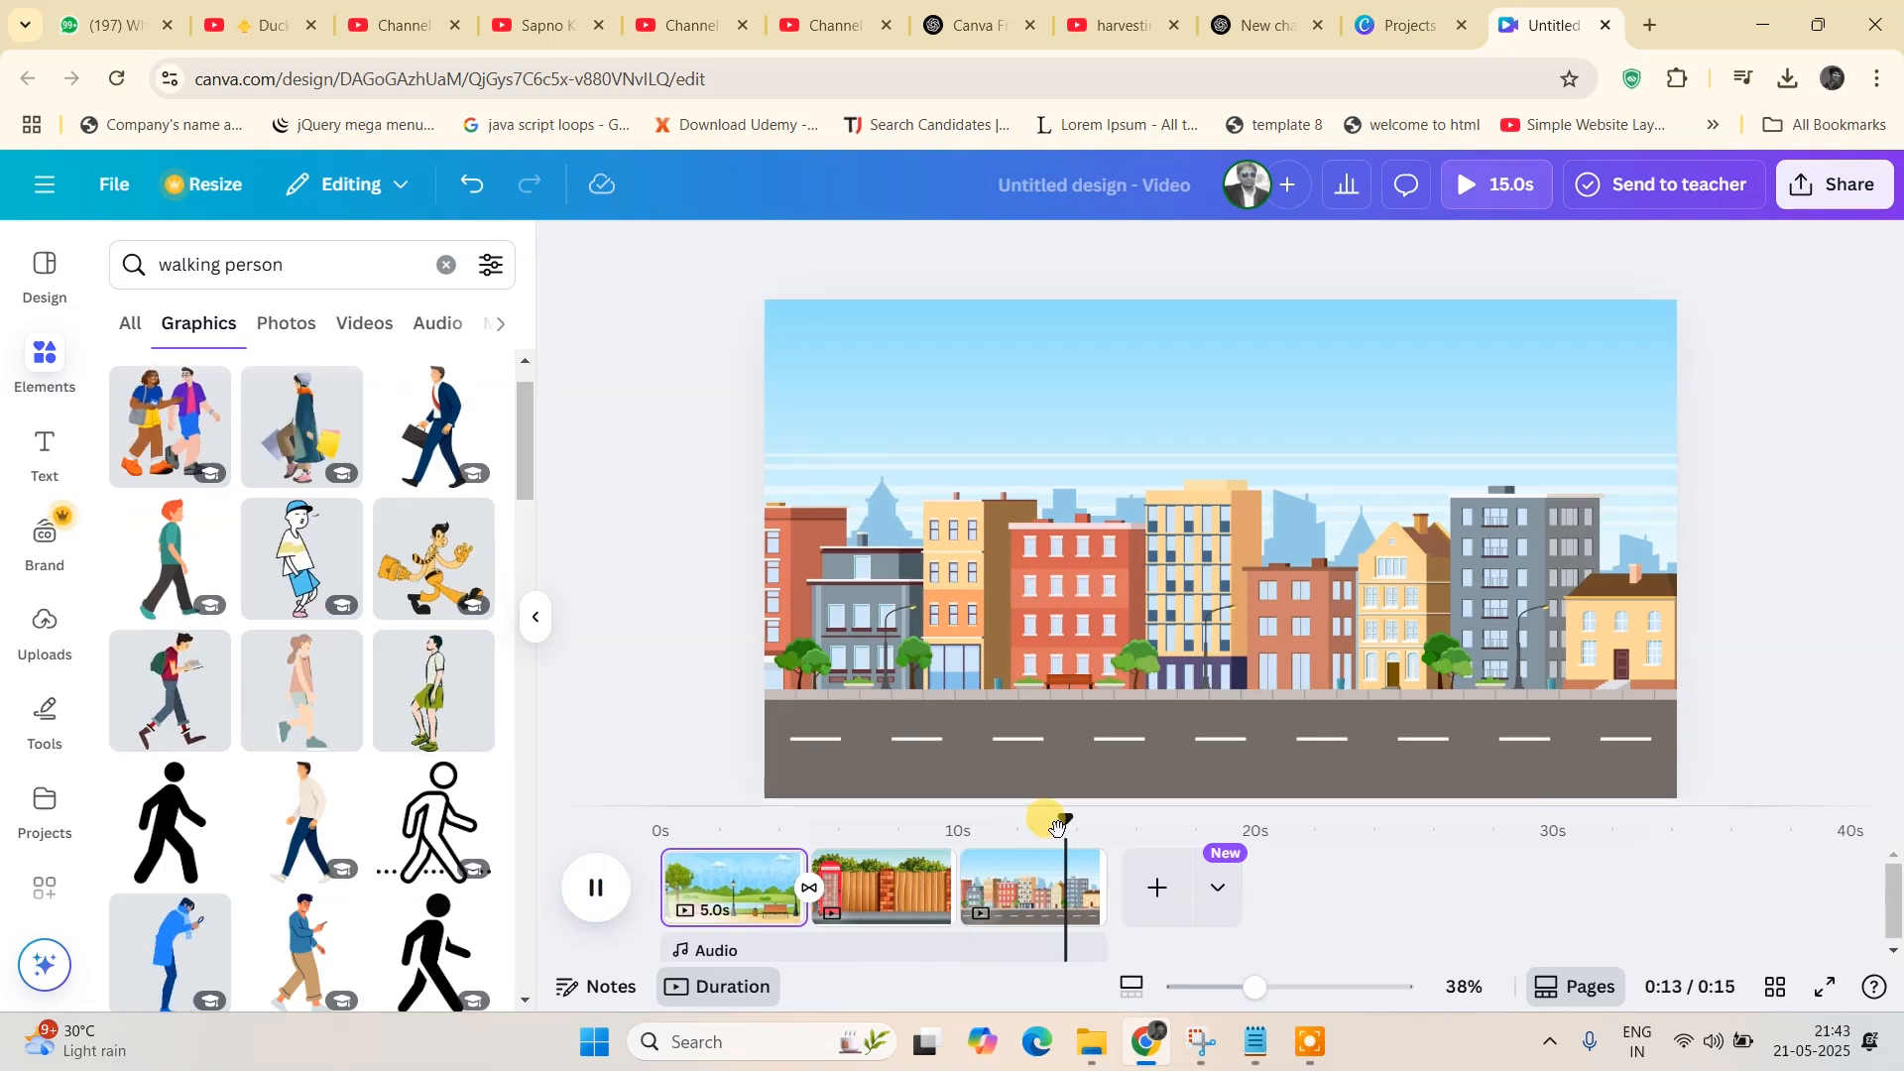
left_click(928, 829)
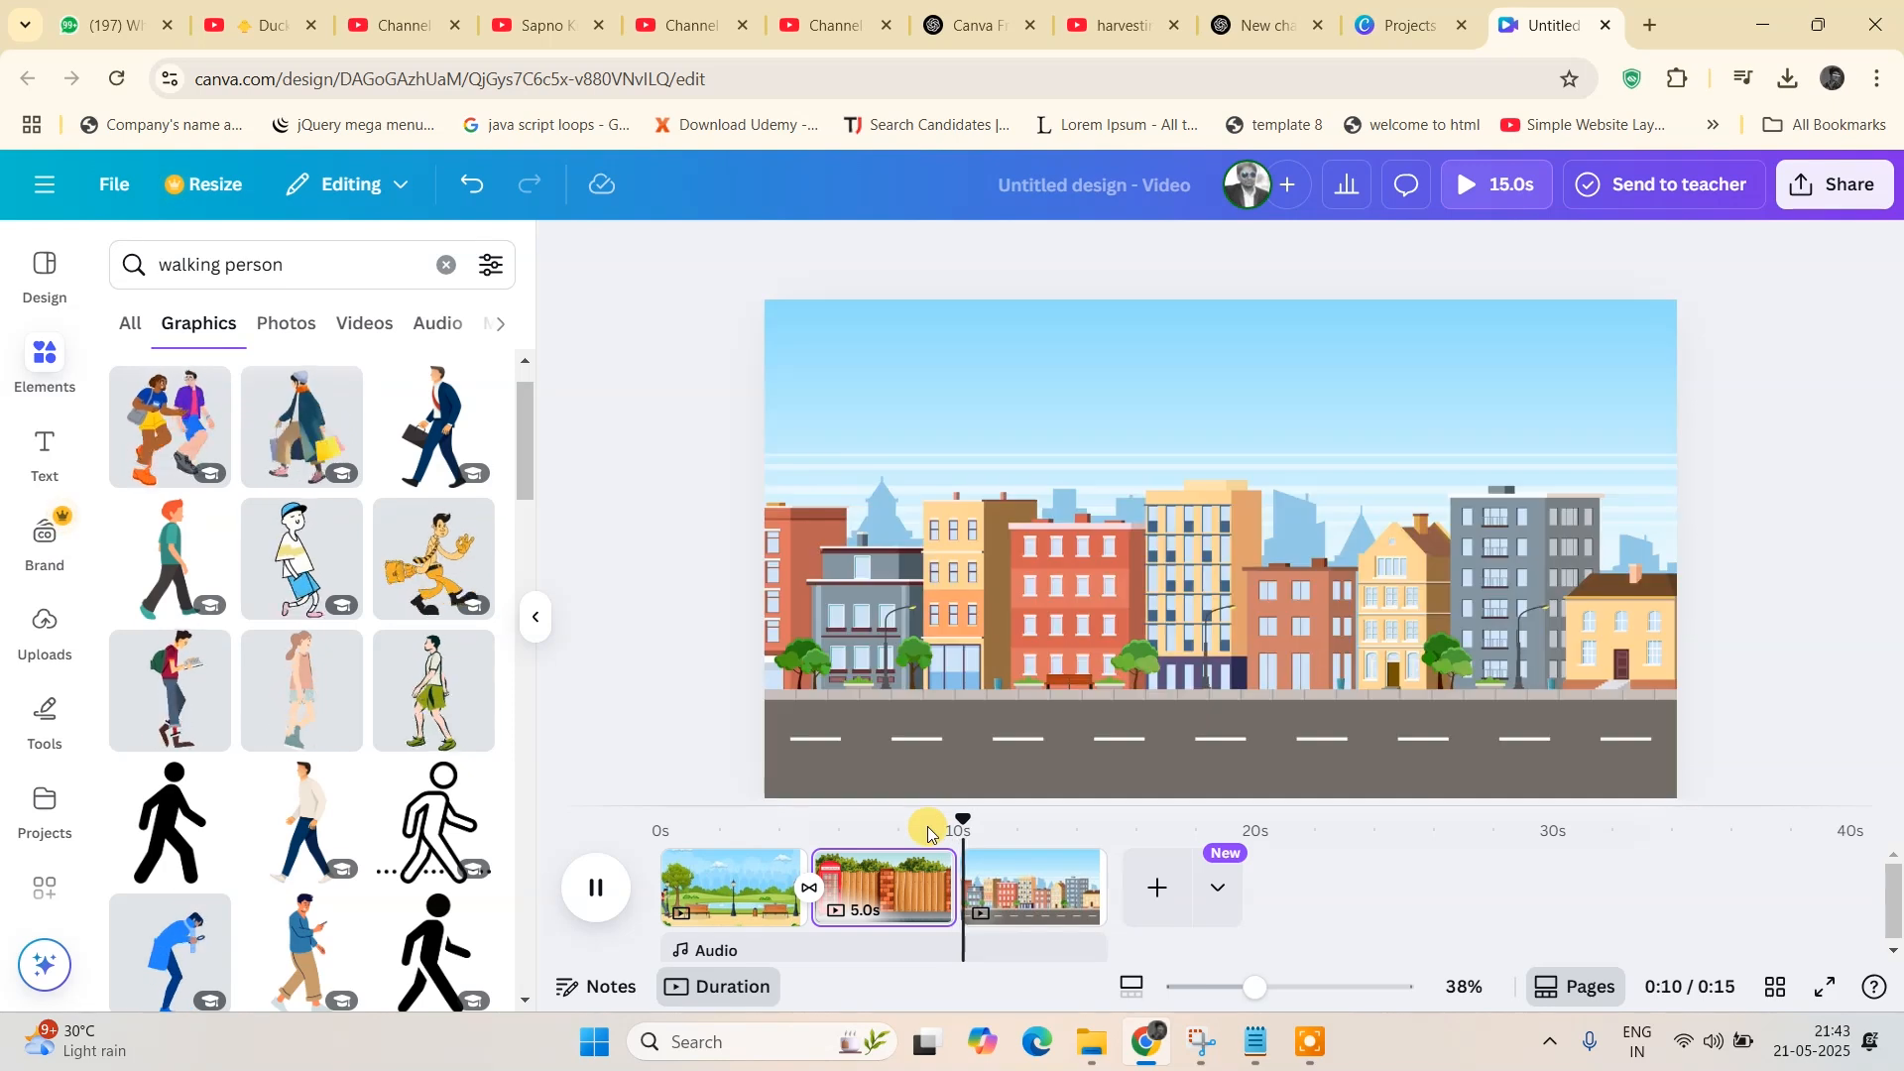
left_click(595, 885)
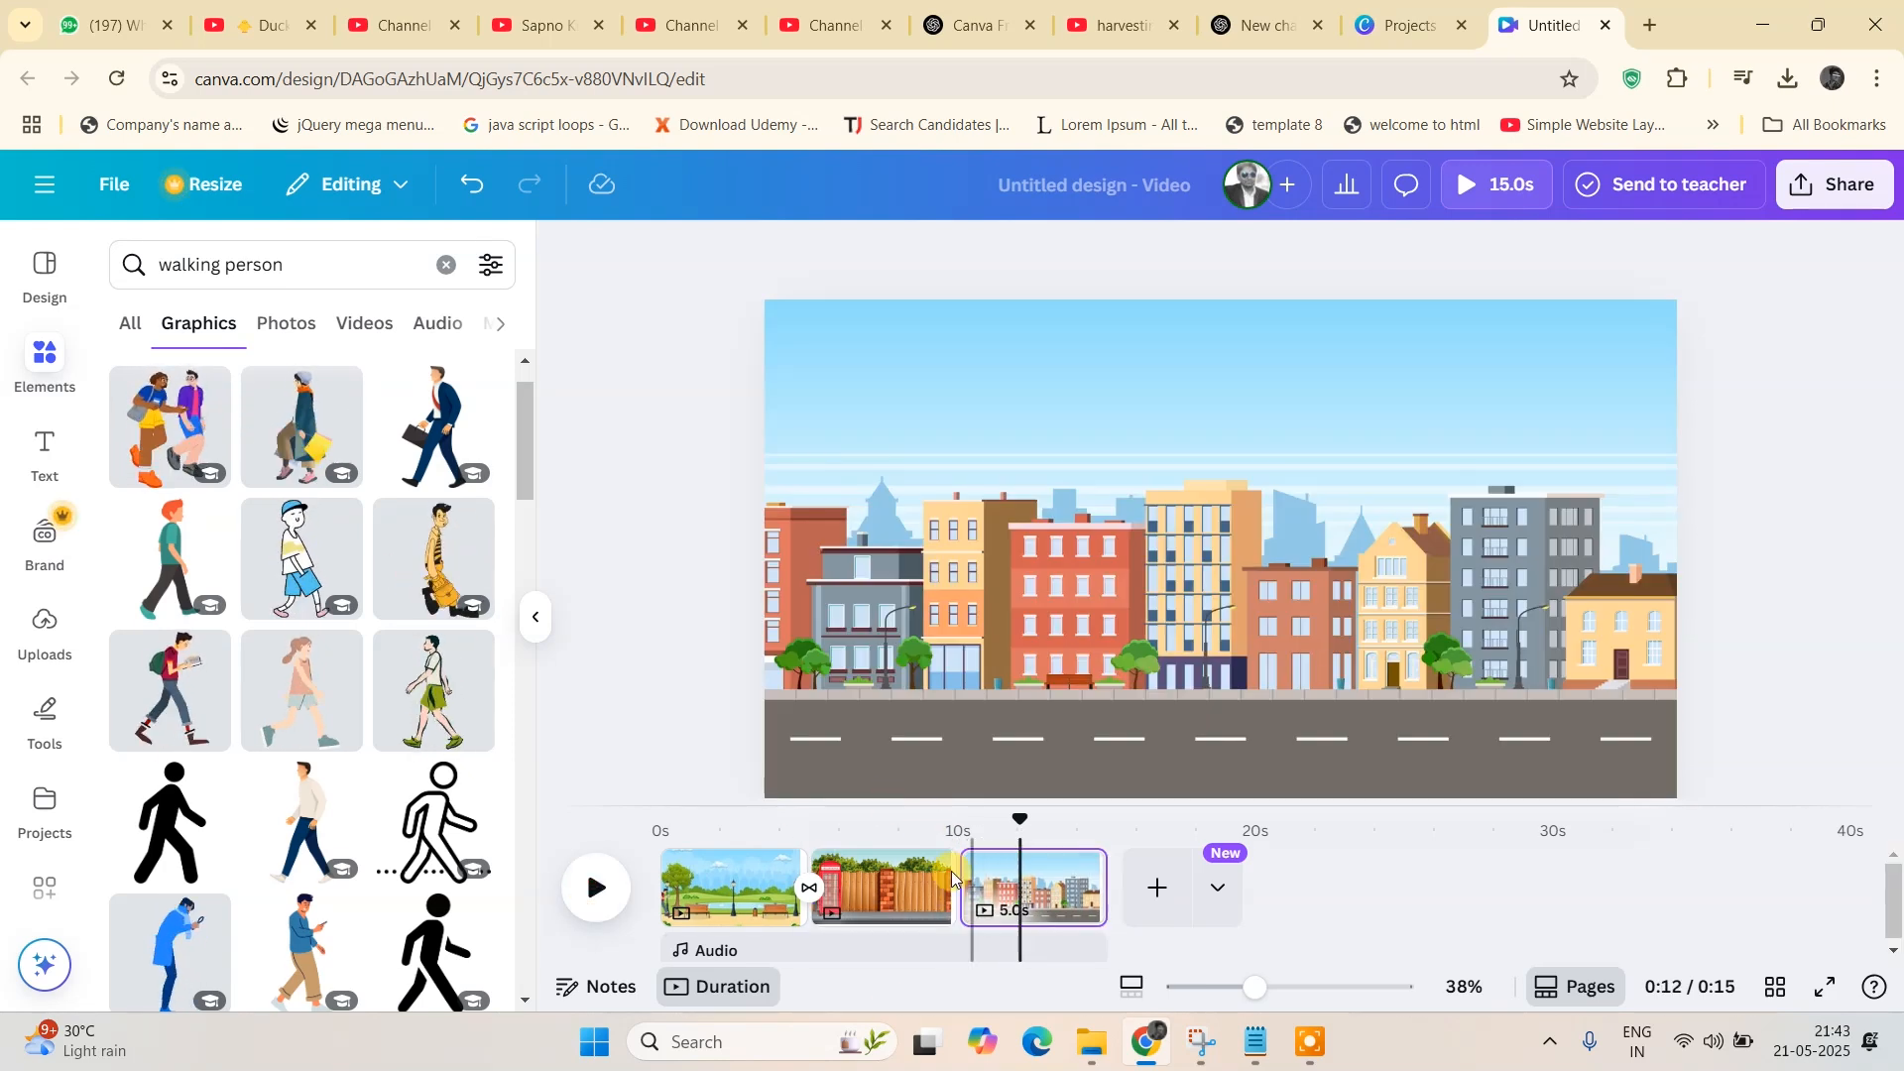
- Add a 1.5-second Dissolve transition between the telephone box and city street pages
left_click(958, 906)
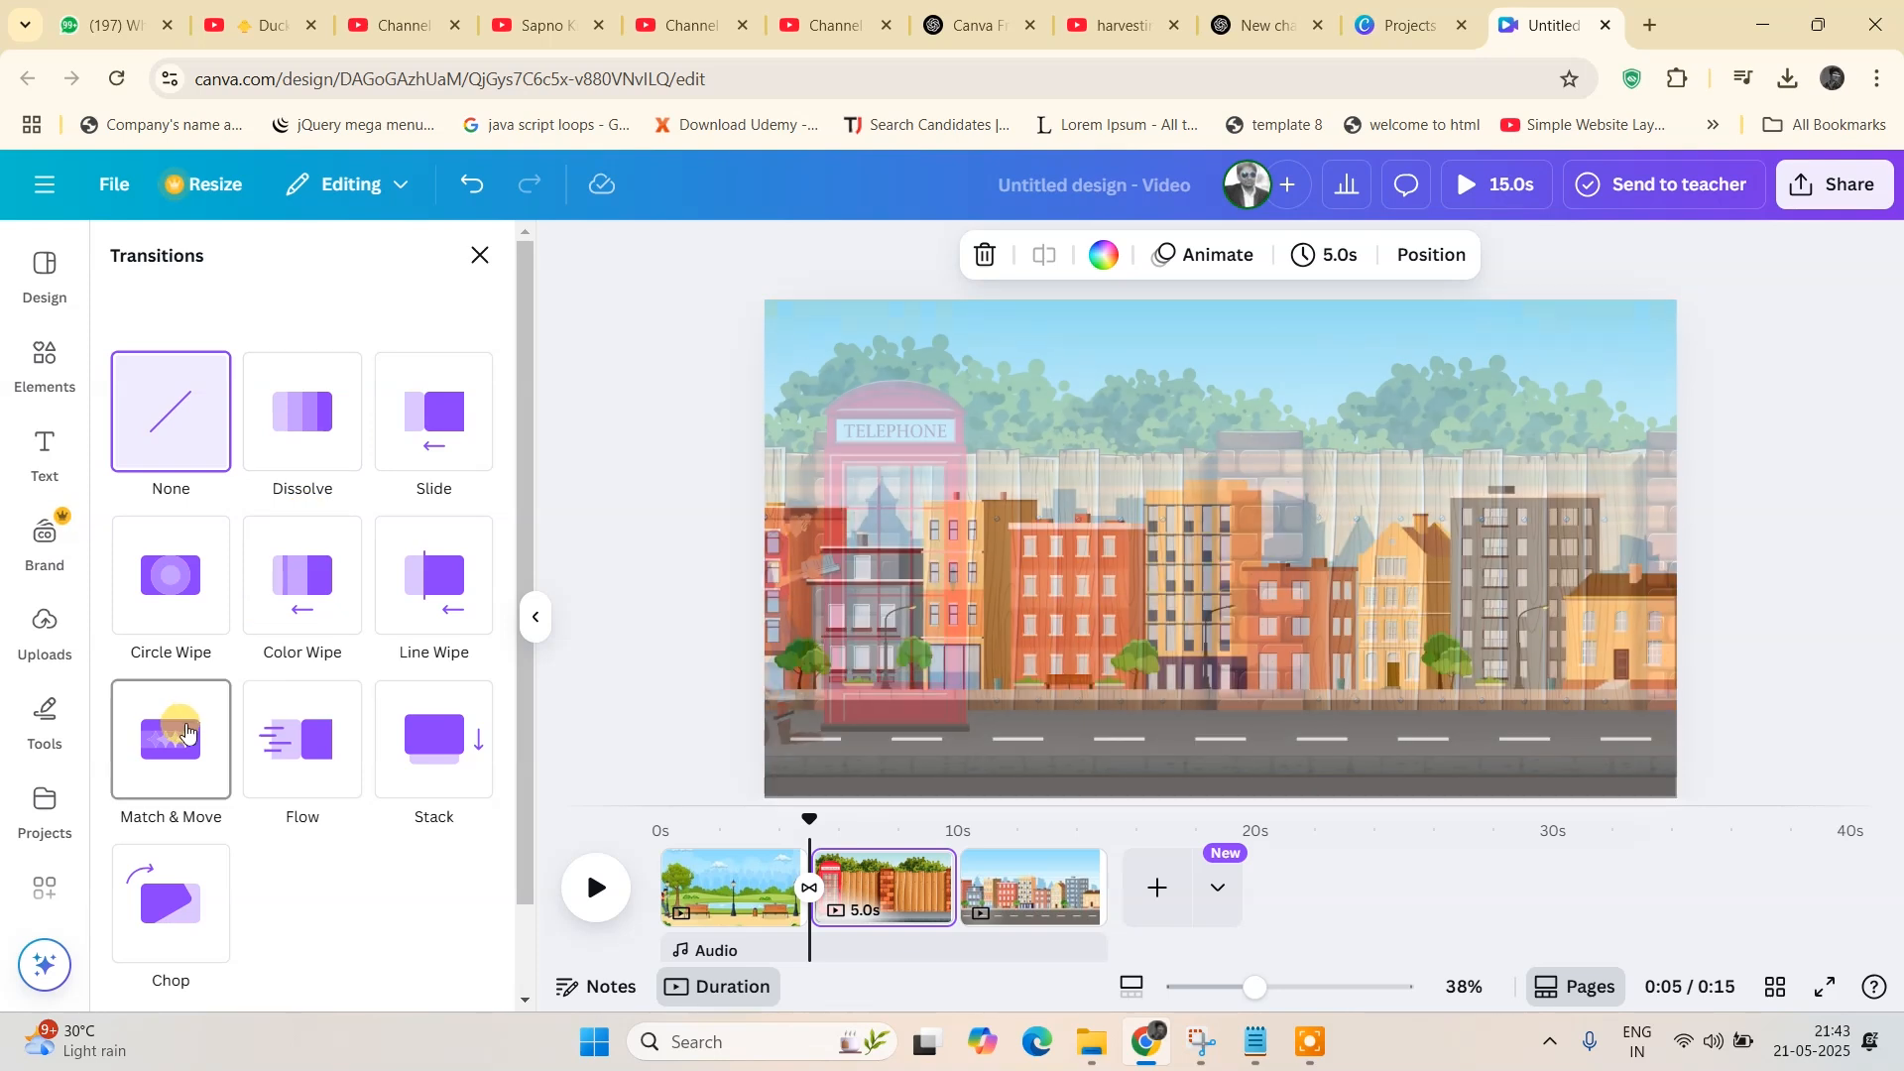
left_click(309, 395)
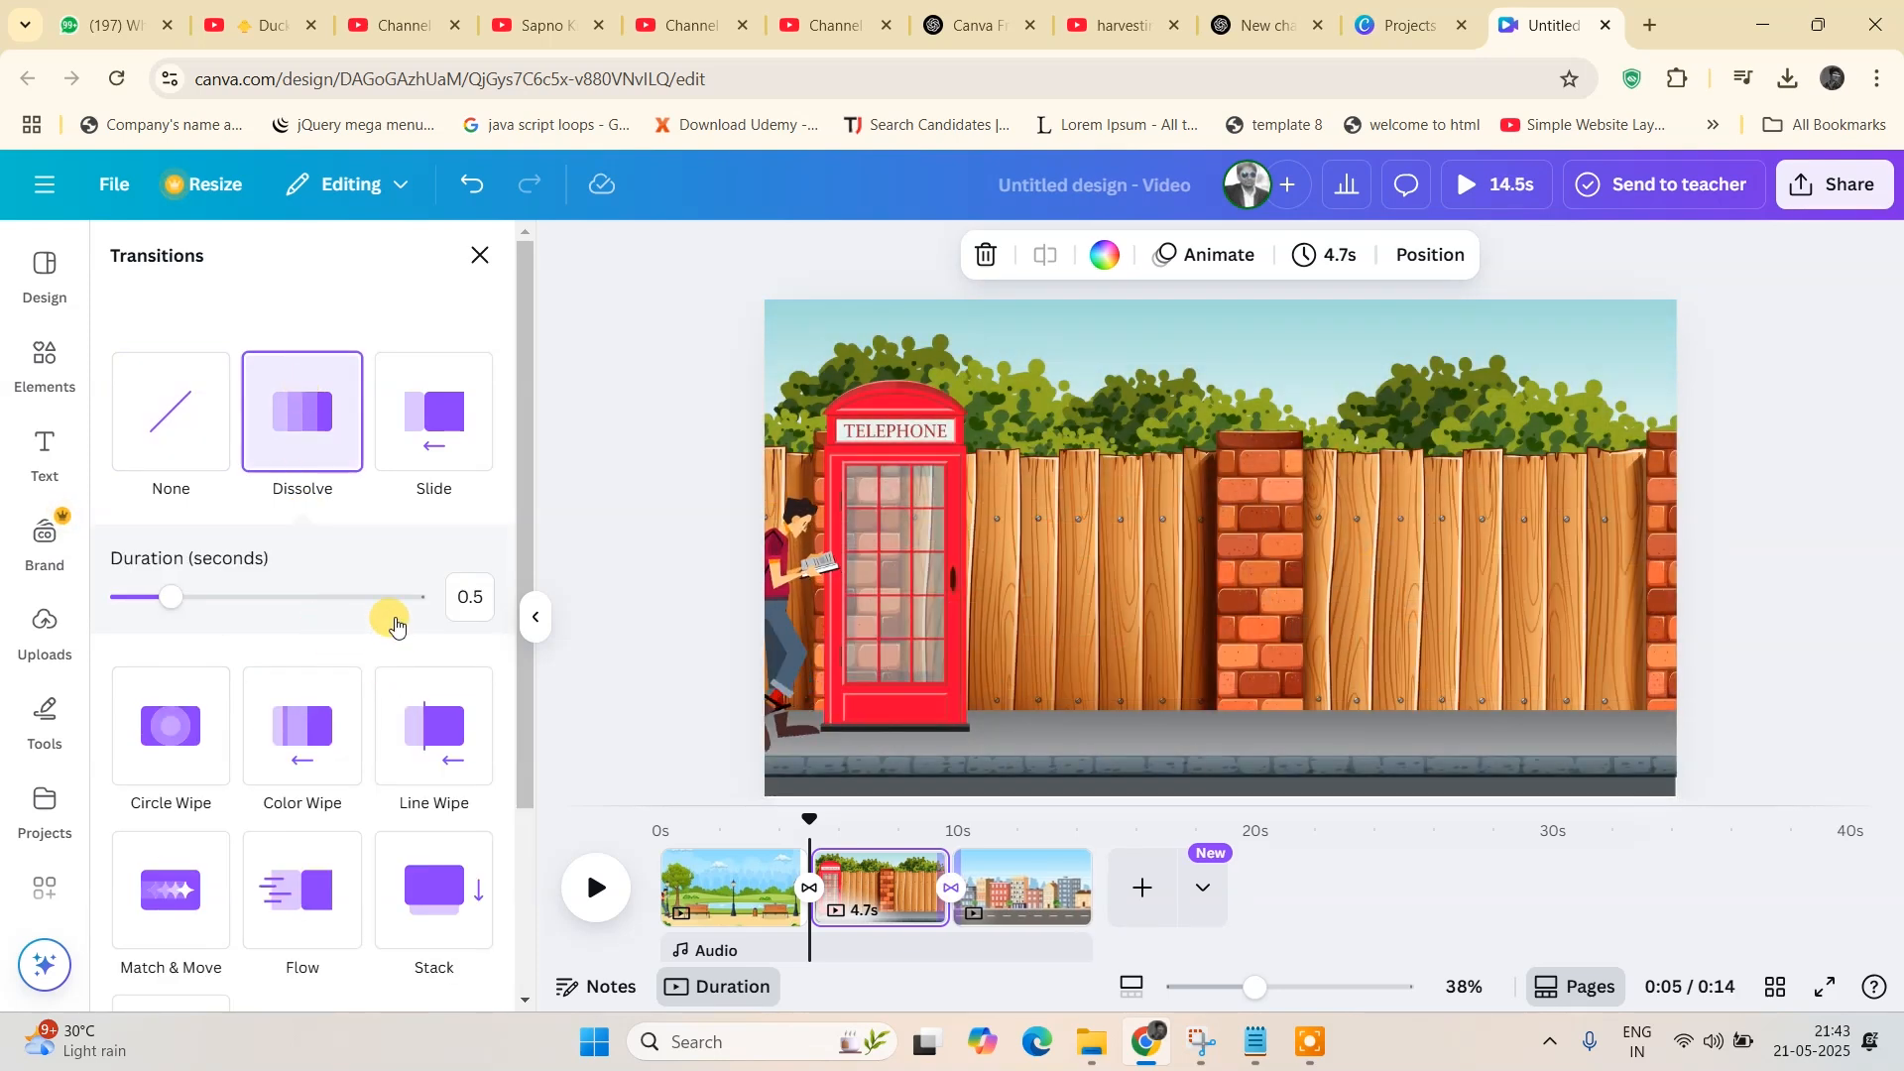
left_click_drag(163, 608, 292, 606)
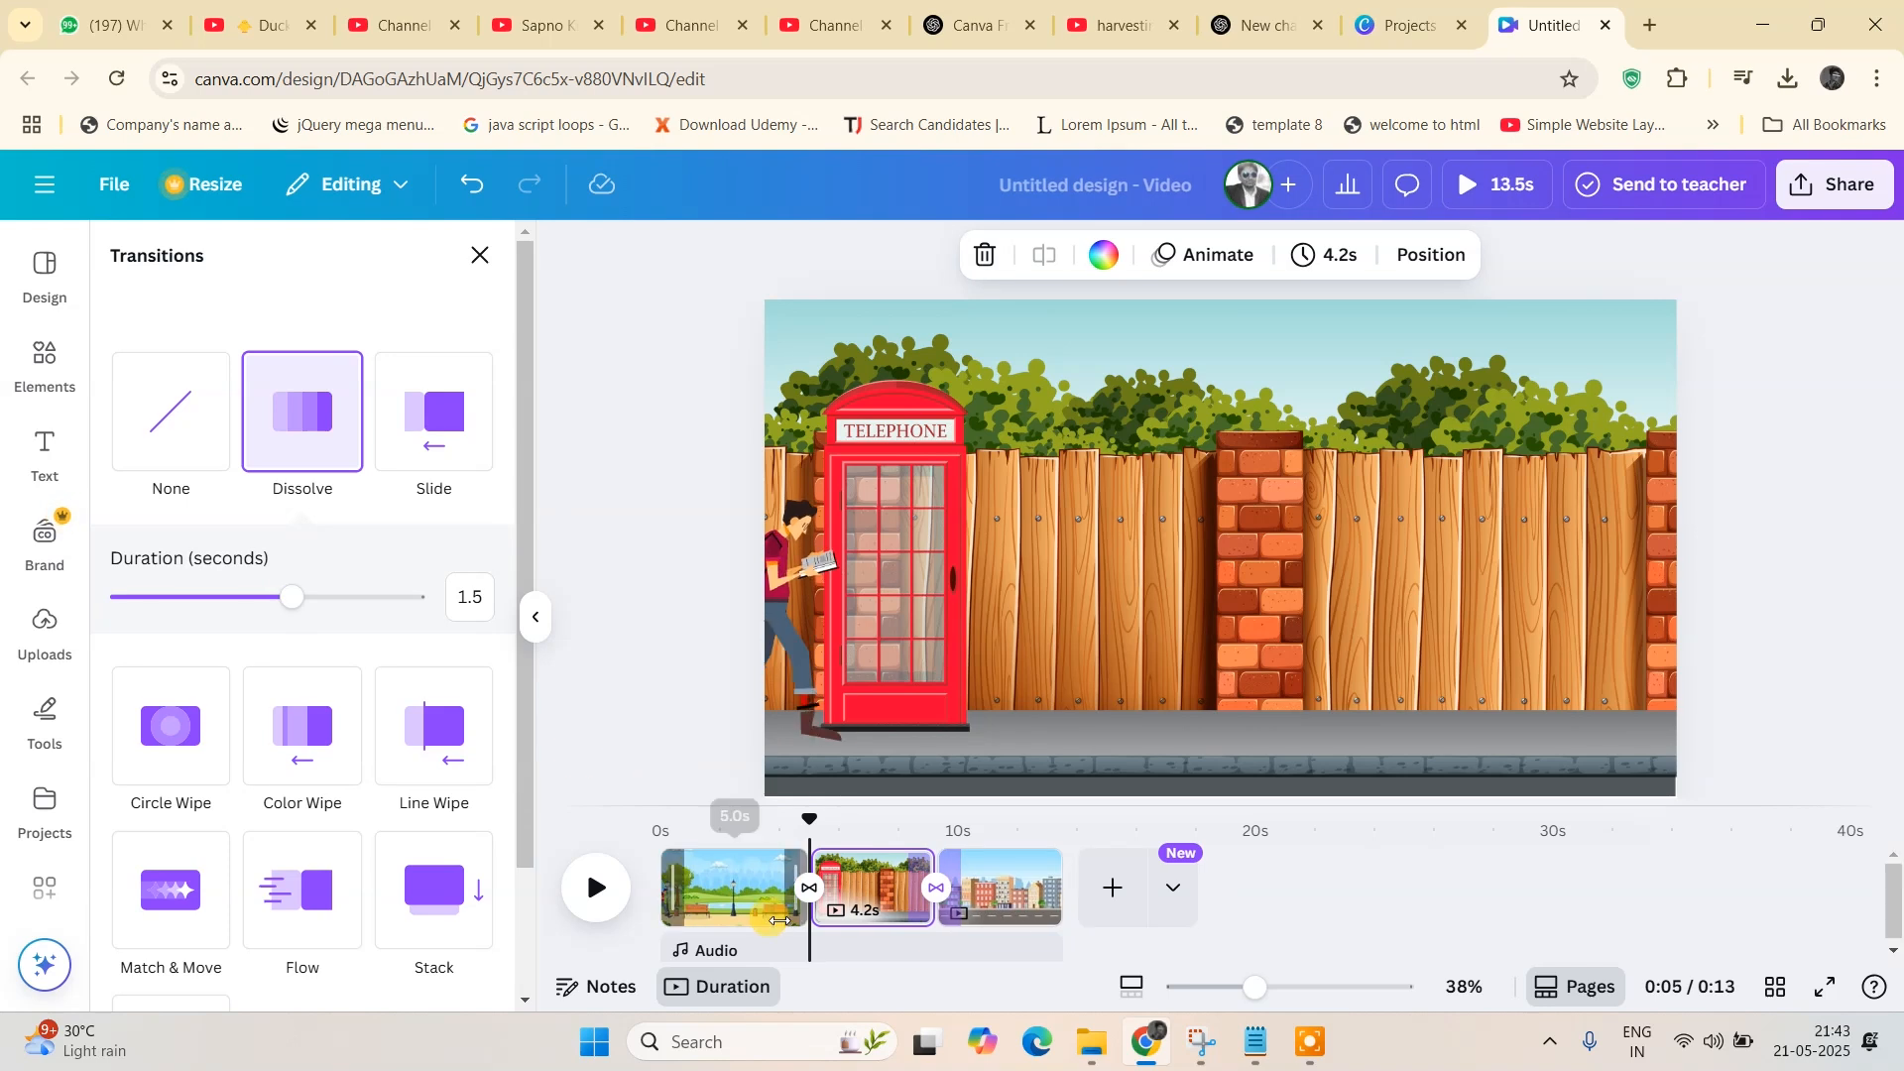
- Add the same walking man to the city street page, shrink him and place him on the pavement at the left edge
left_click_drag(814, 821, 962, 819)
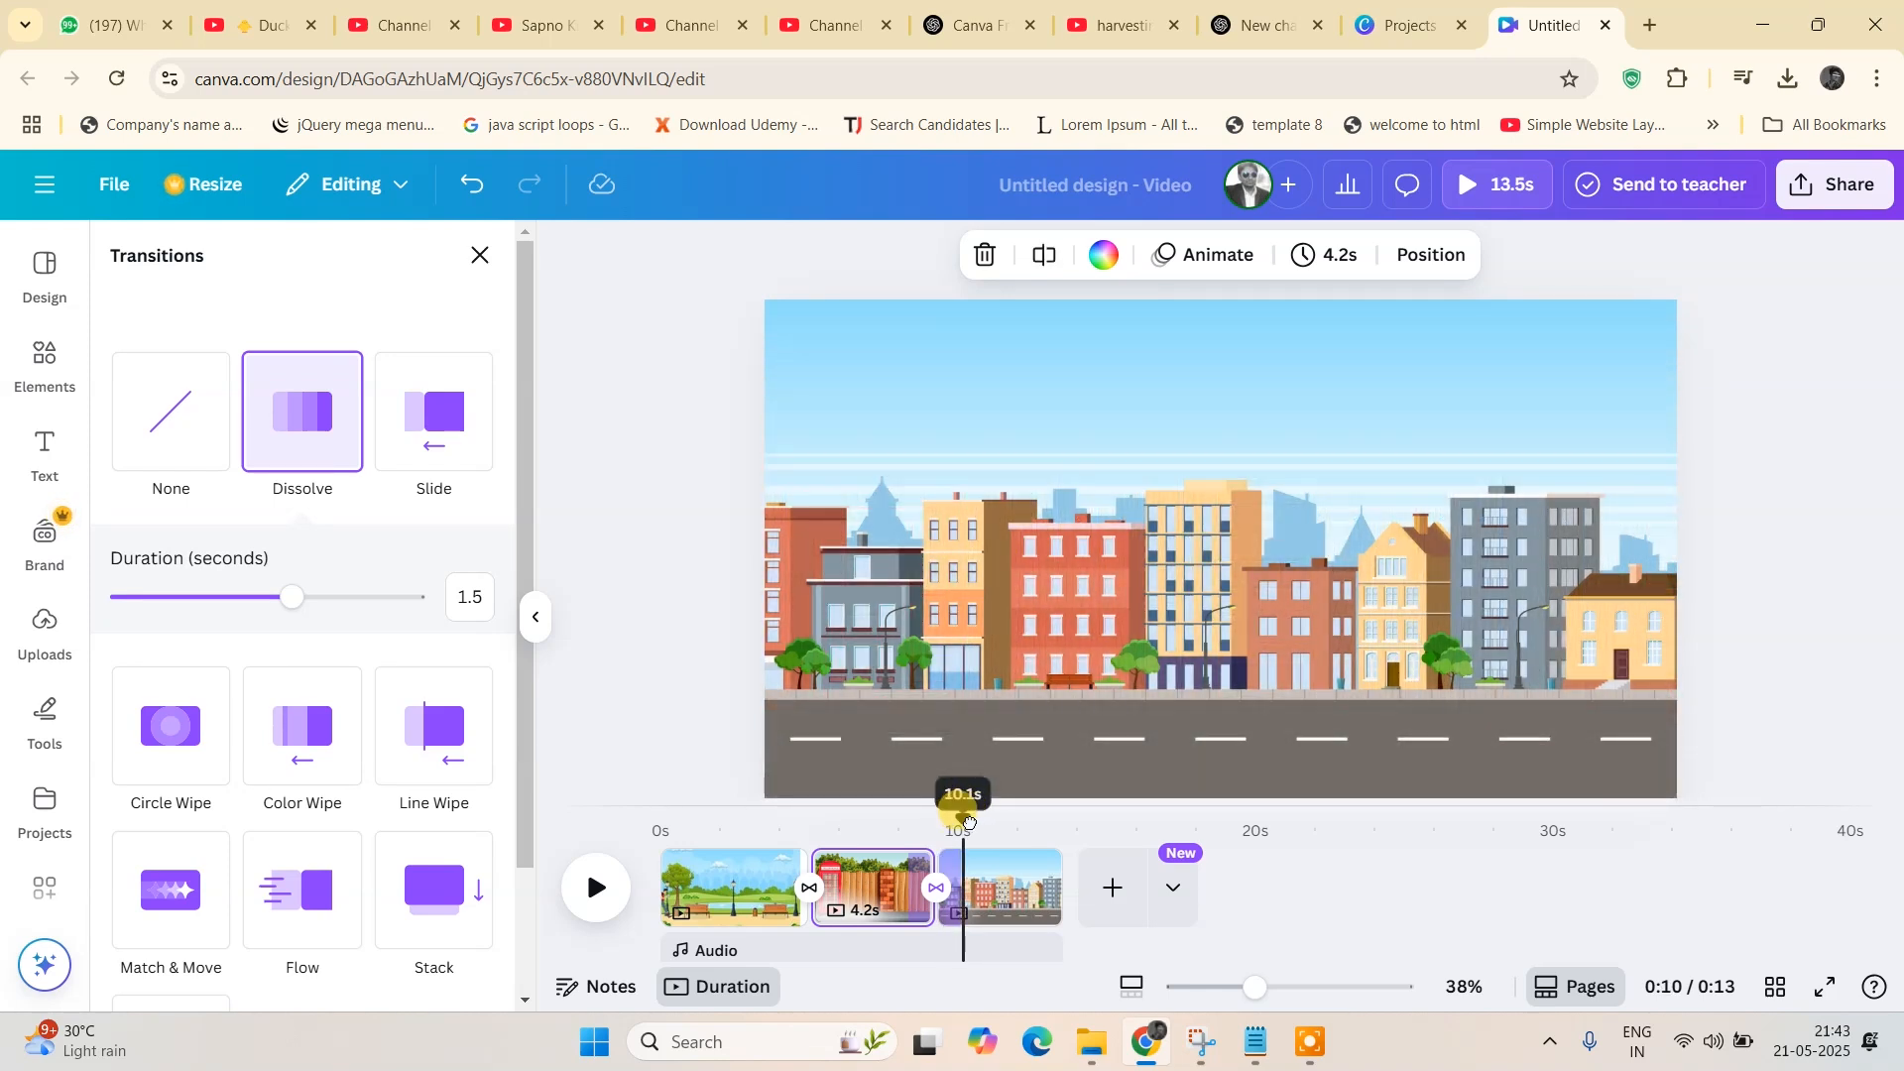
left_click(821, 728)
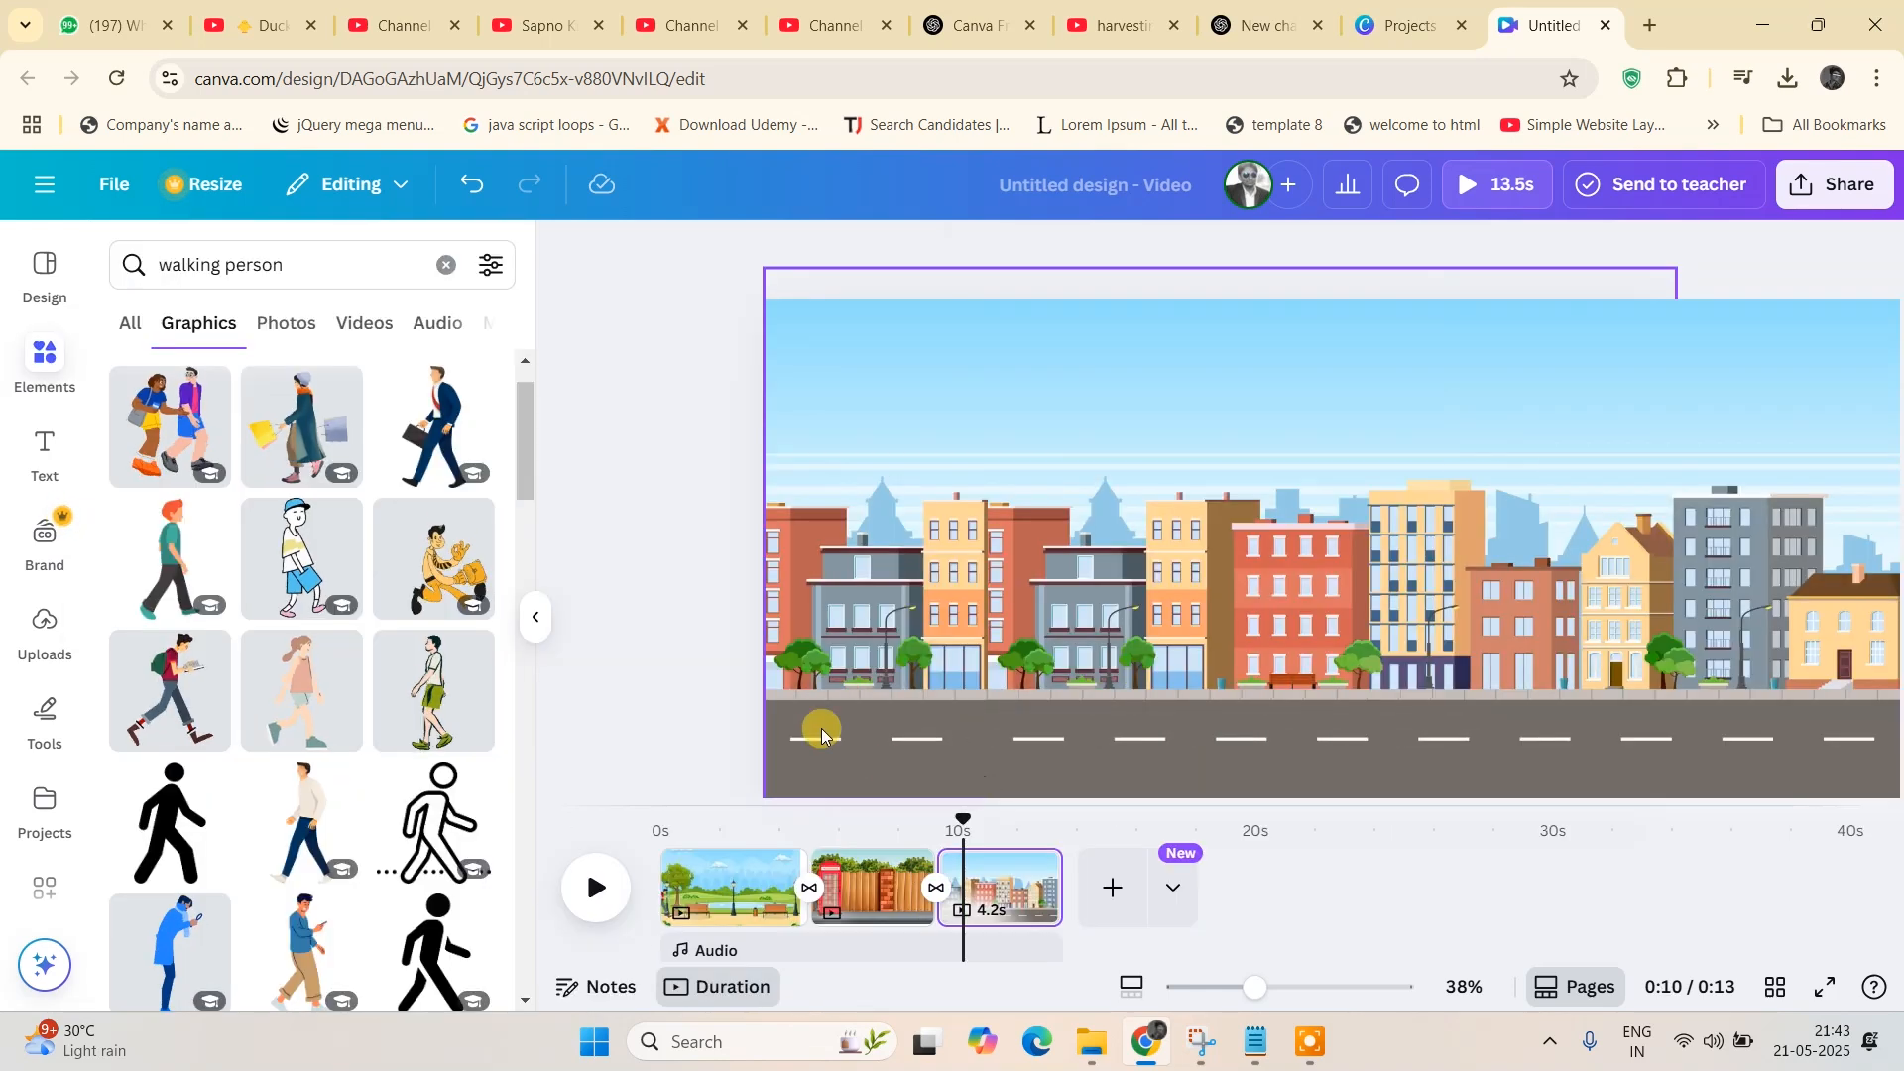
left_click(1081, 680)
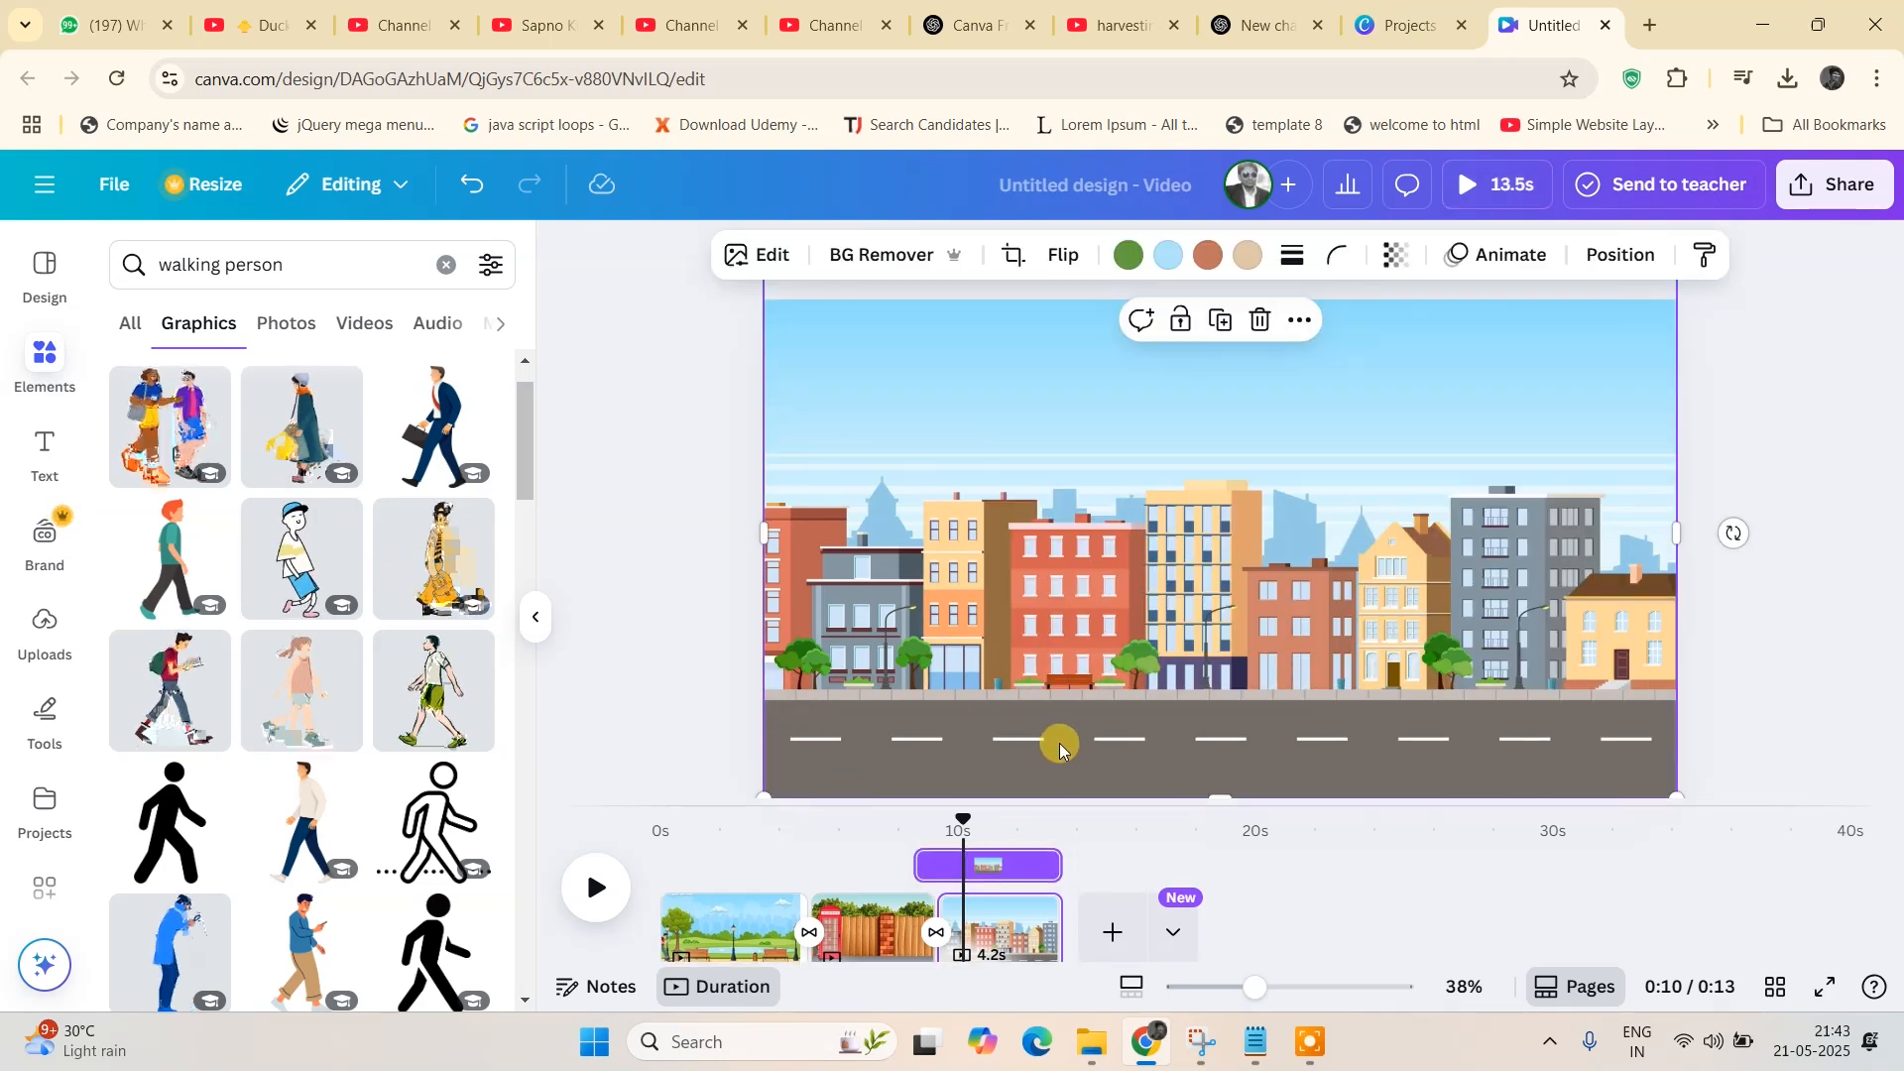
left_click(184, 691)
left_click_drag(1360, 353, 1150, 633)
left_click_drag(923, 622, 792, 650)
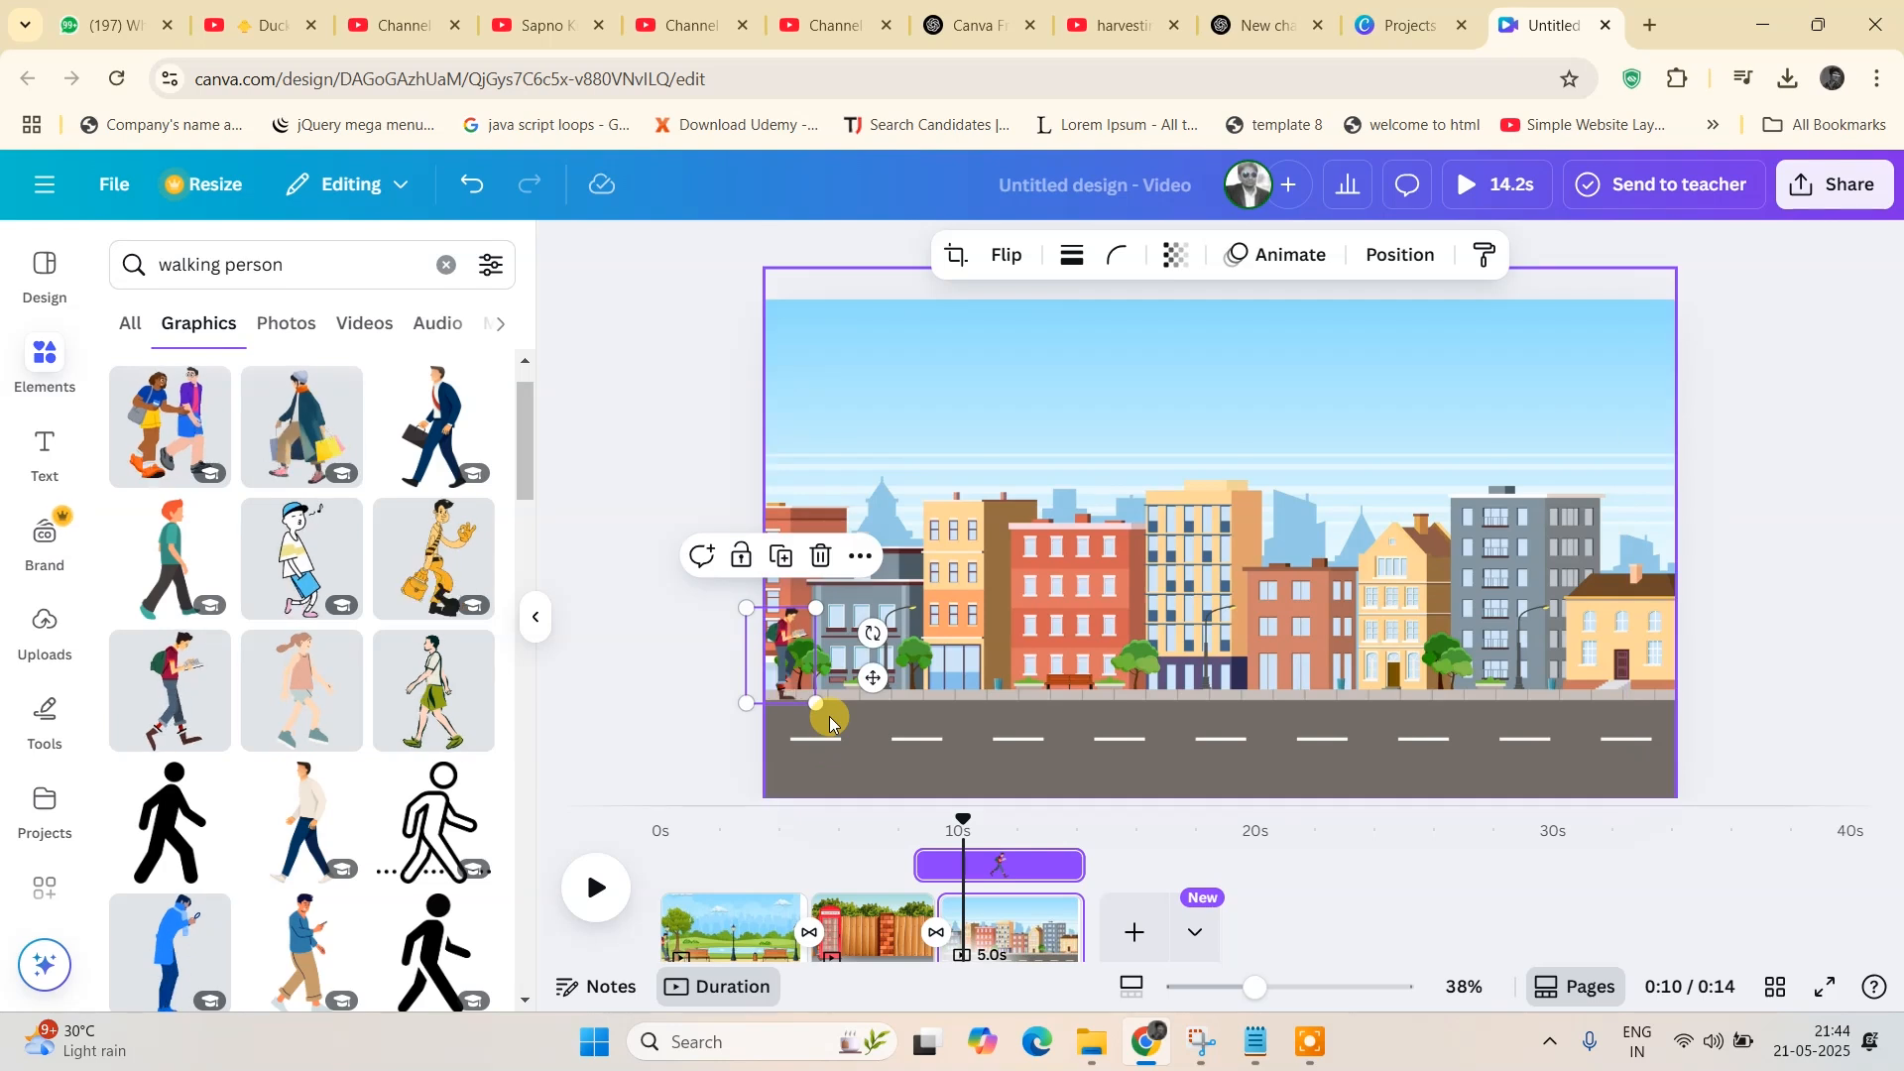
- Animate the walking man along the city pavement past the right edge, using the Steady movement style at the slowest speed
left_click(1284, 247)
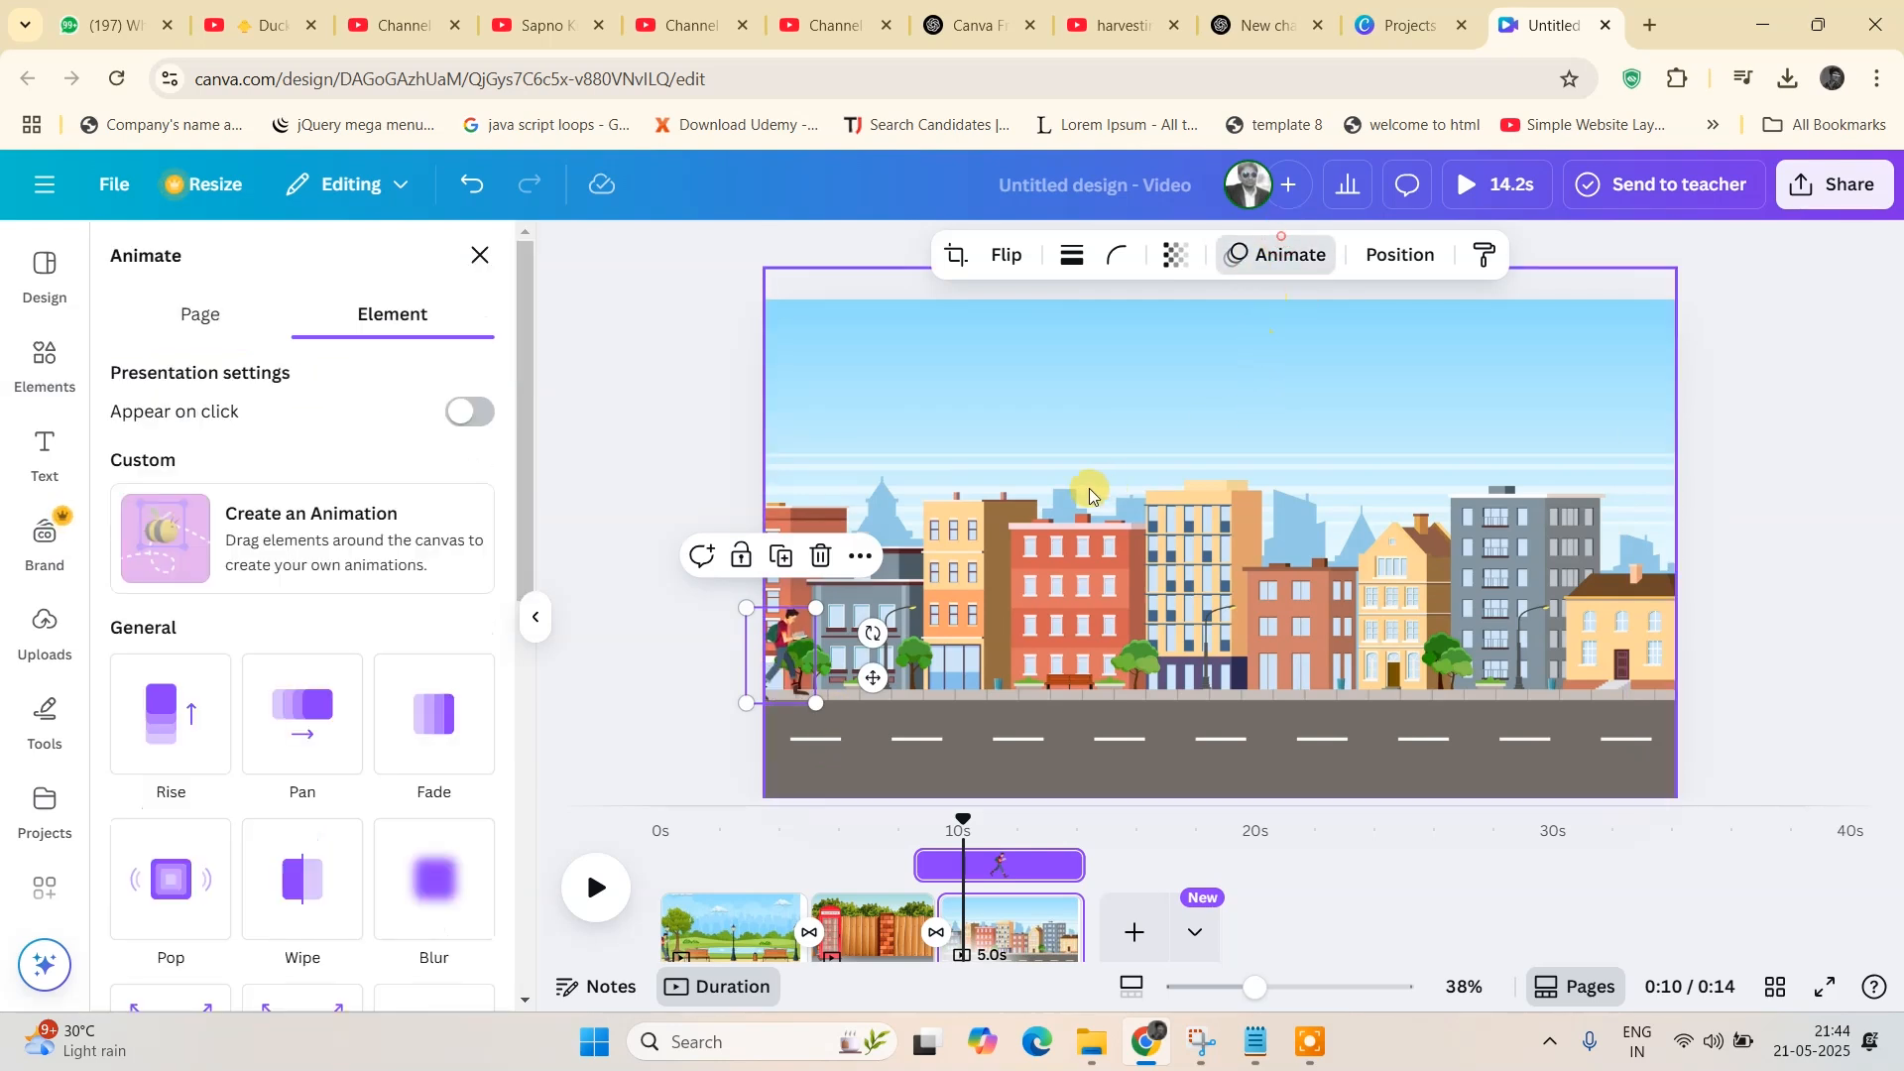
left_click(272, 548)
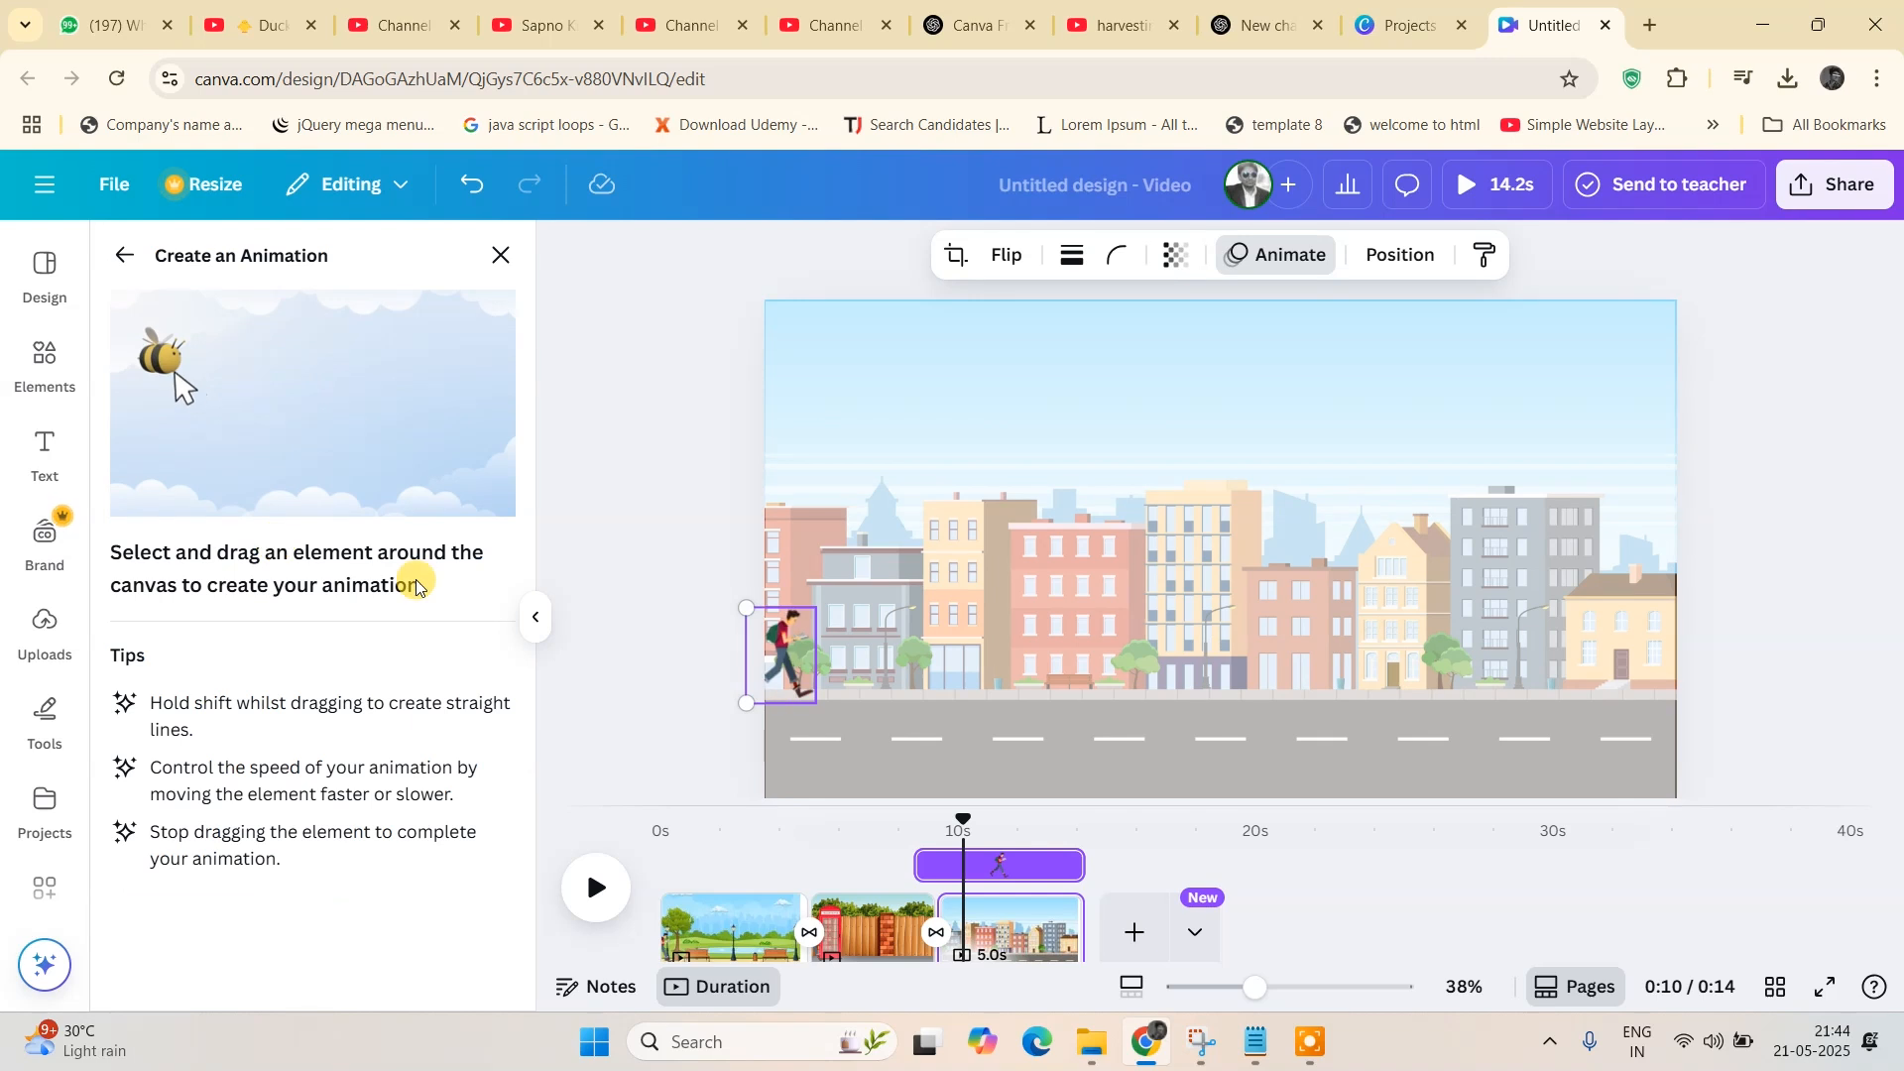
left_click_drag(783, 658, 1773, 636)
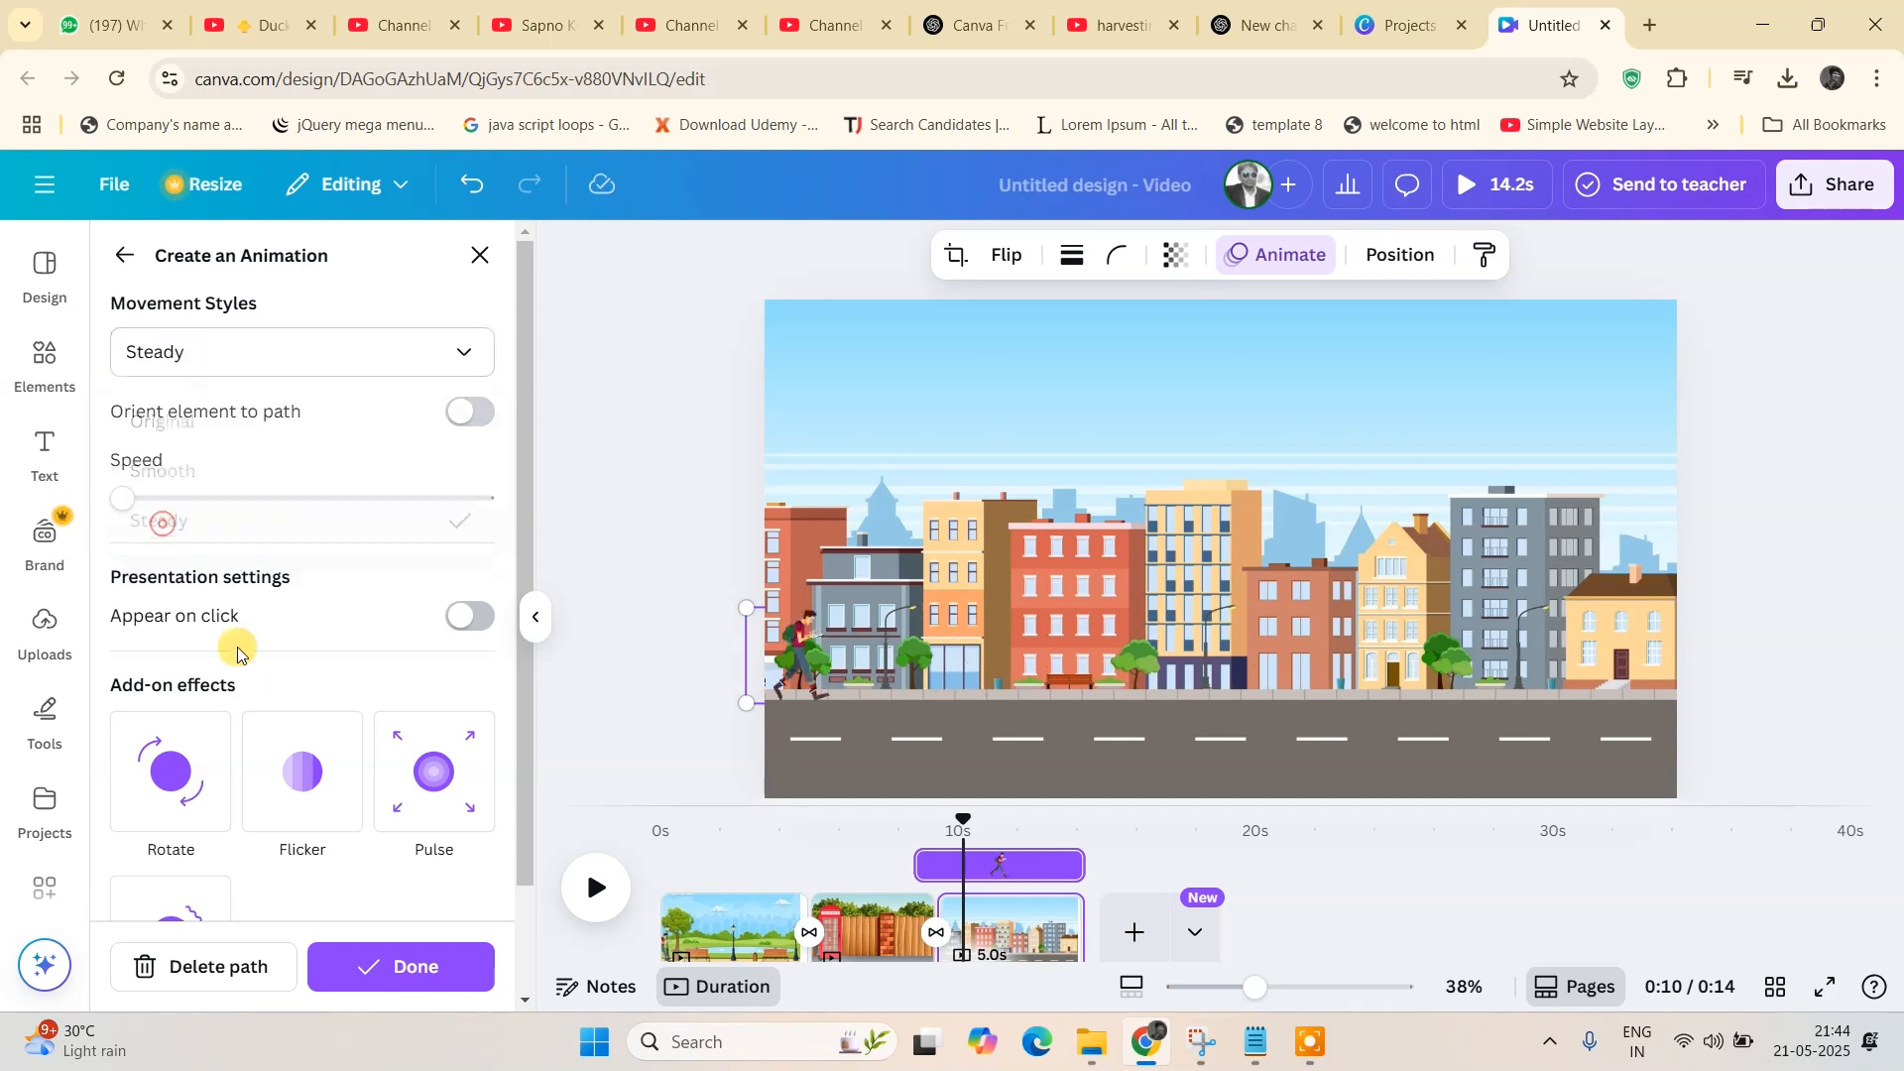
left_click(368, 978)
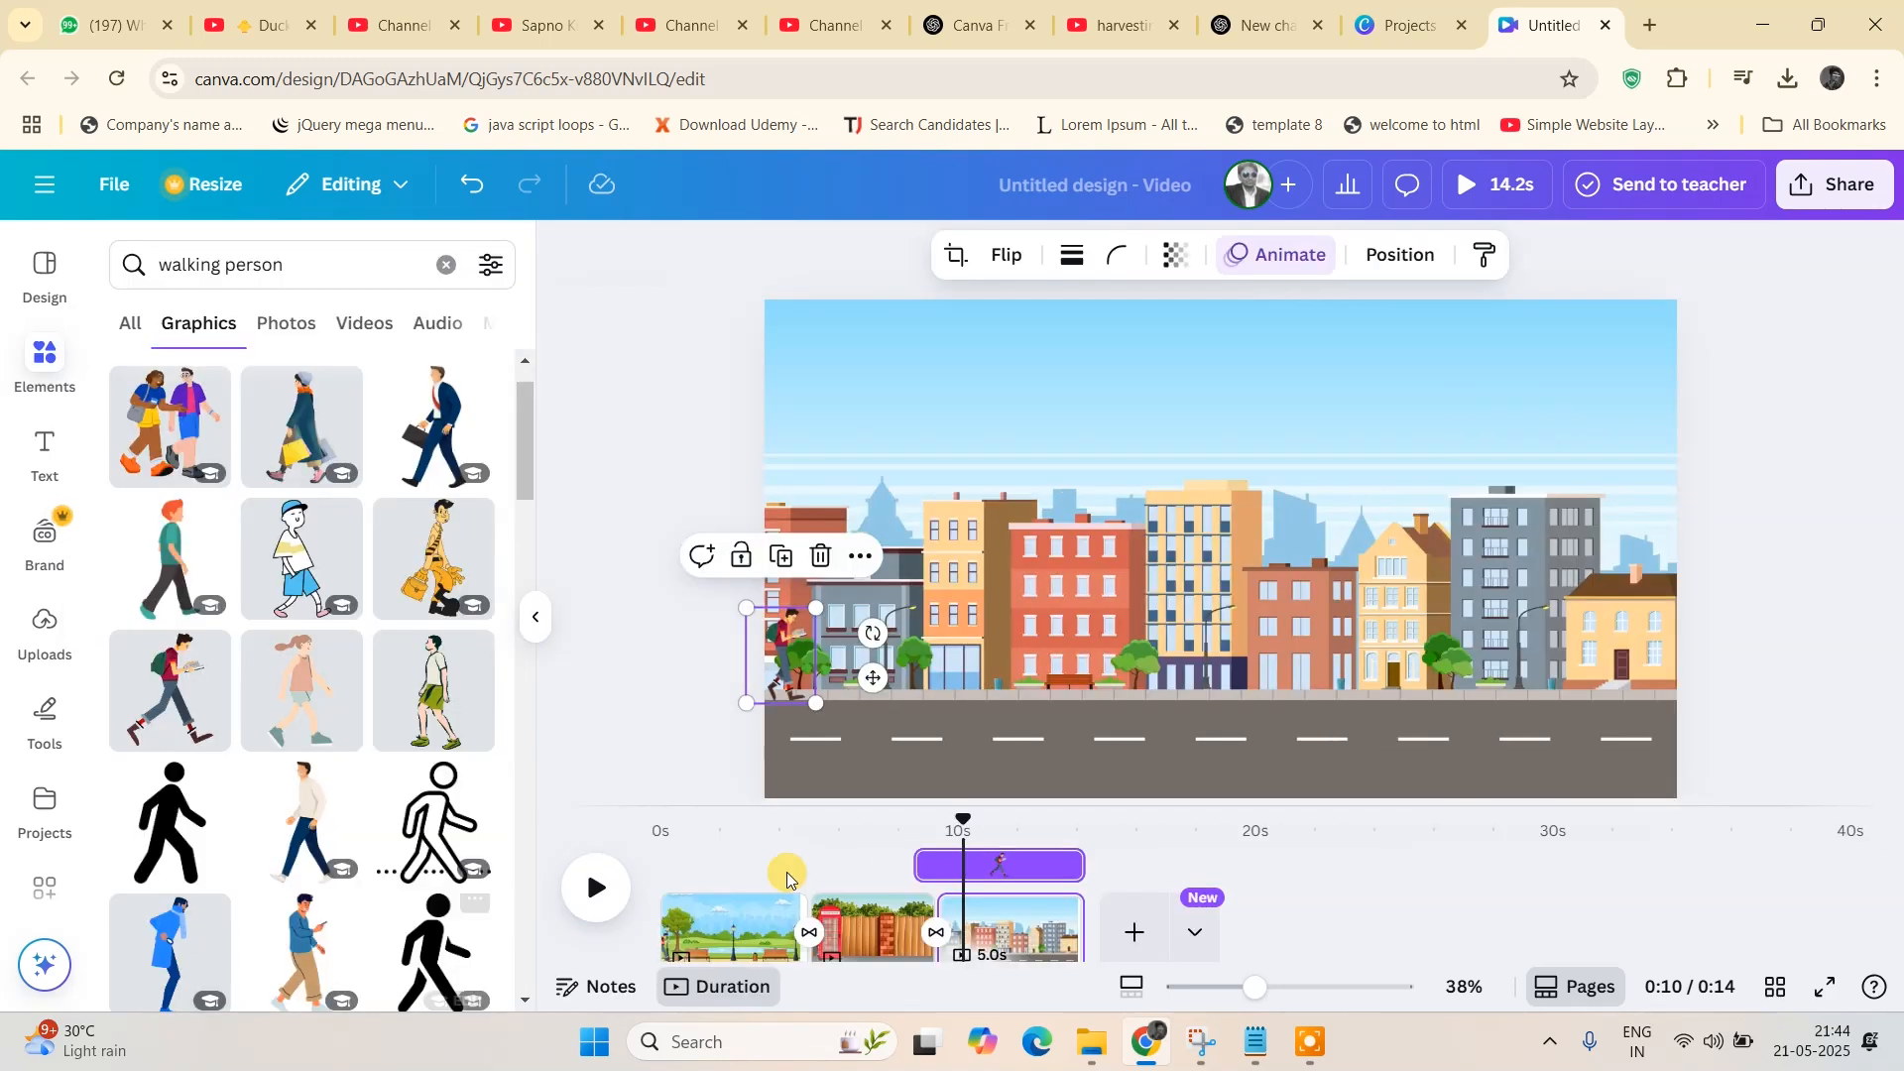
- Play the video from the telephone box page to check the dissolve and the man's walk along the city street
left_click_drag(964, 825, 892, 819)
left_click(583, 888)
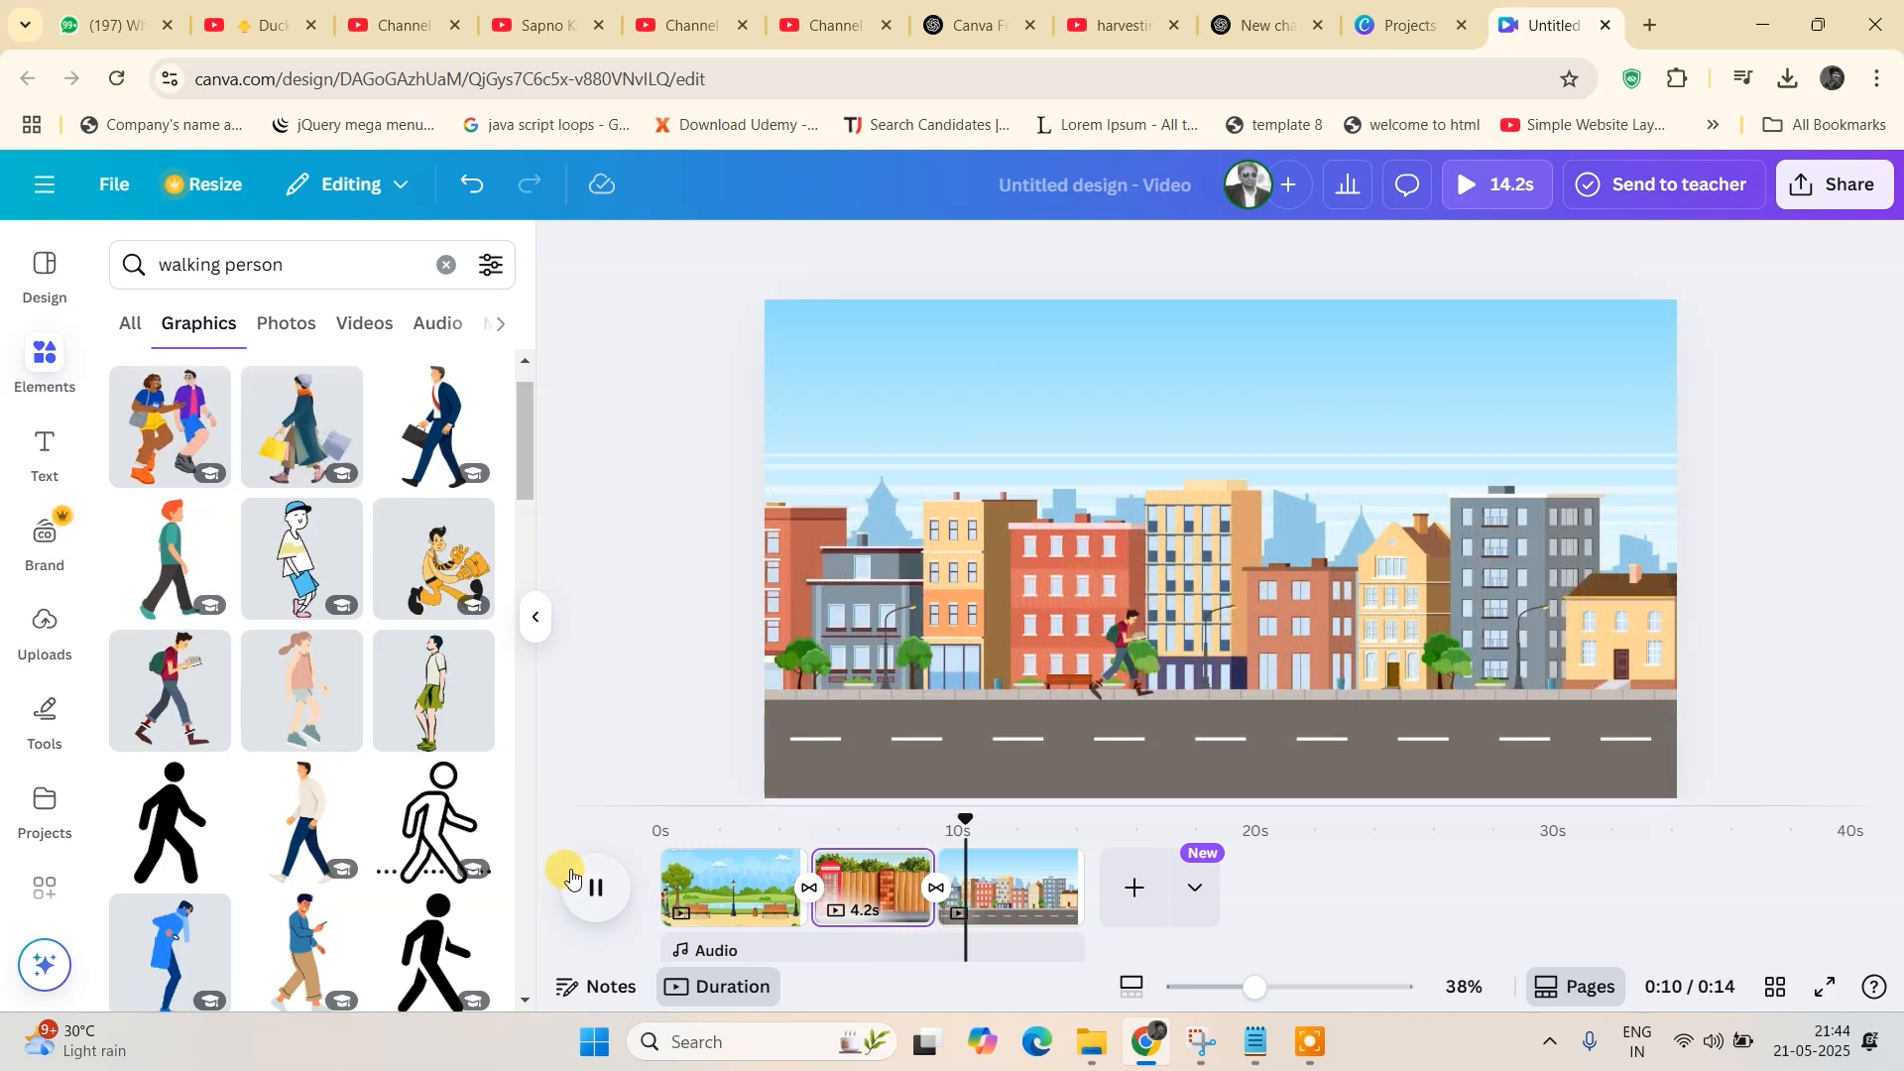
left_click(611, 911)
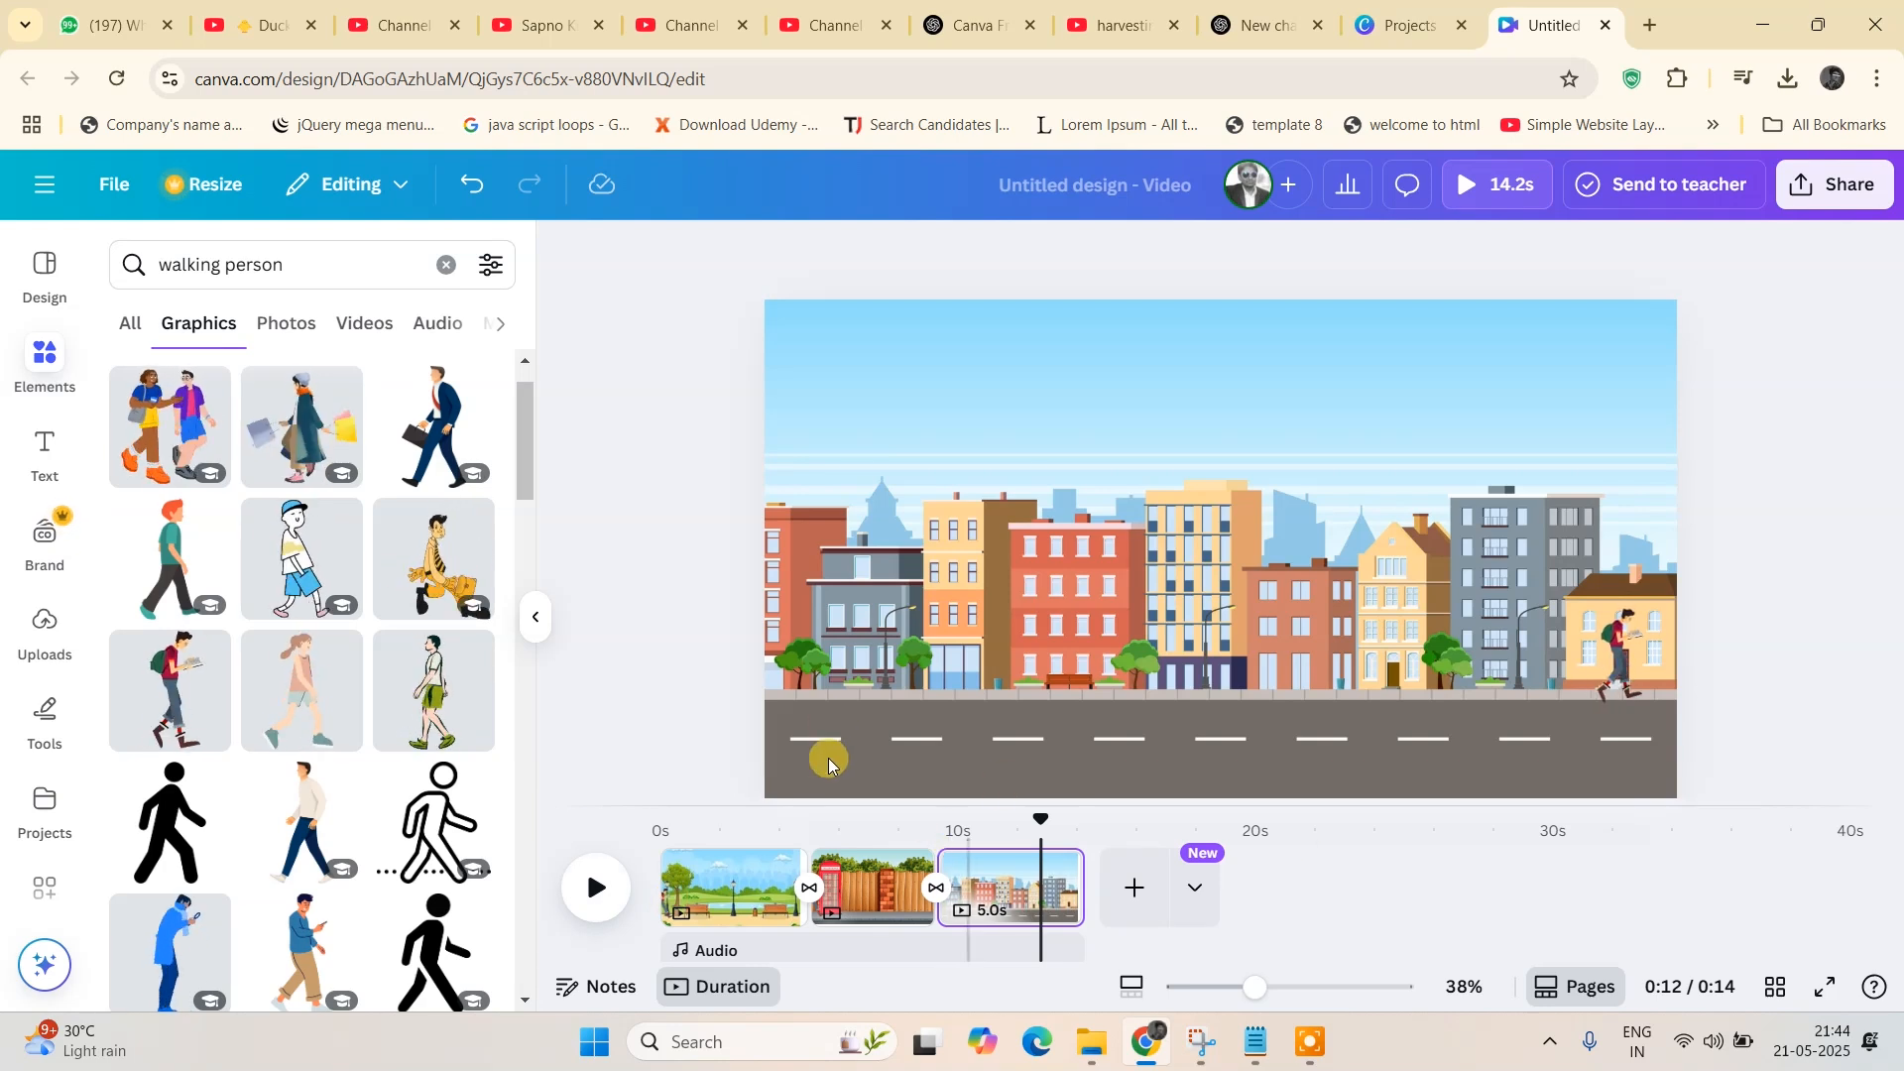
- Search the graphics for "moving car" and add the animated orange convertible to the city street page
left_click(446, 266)
type("car")
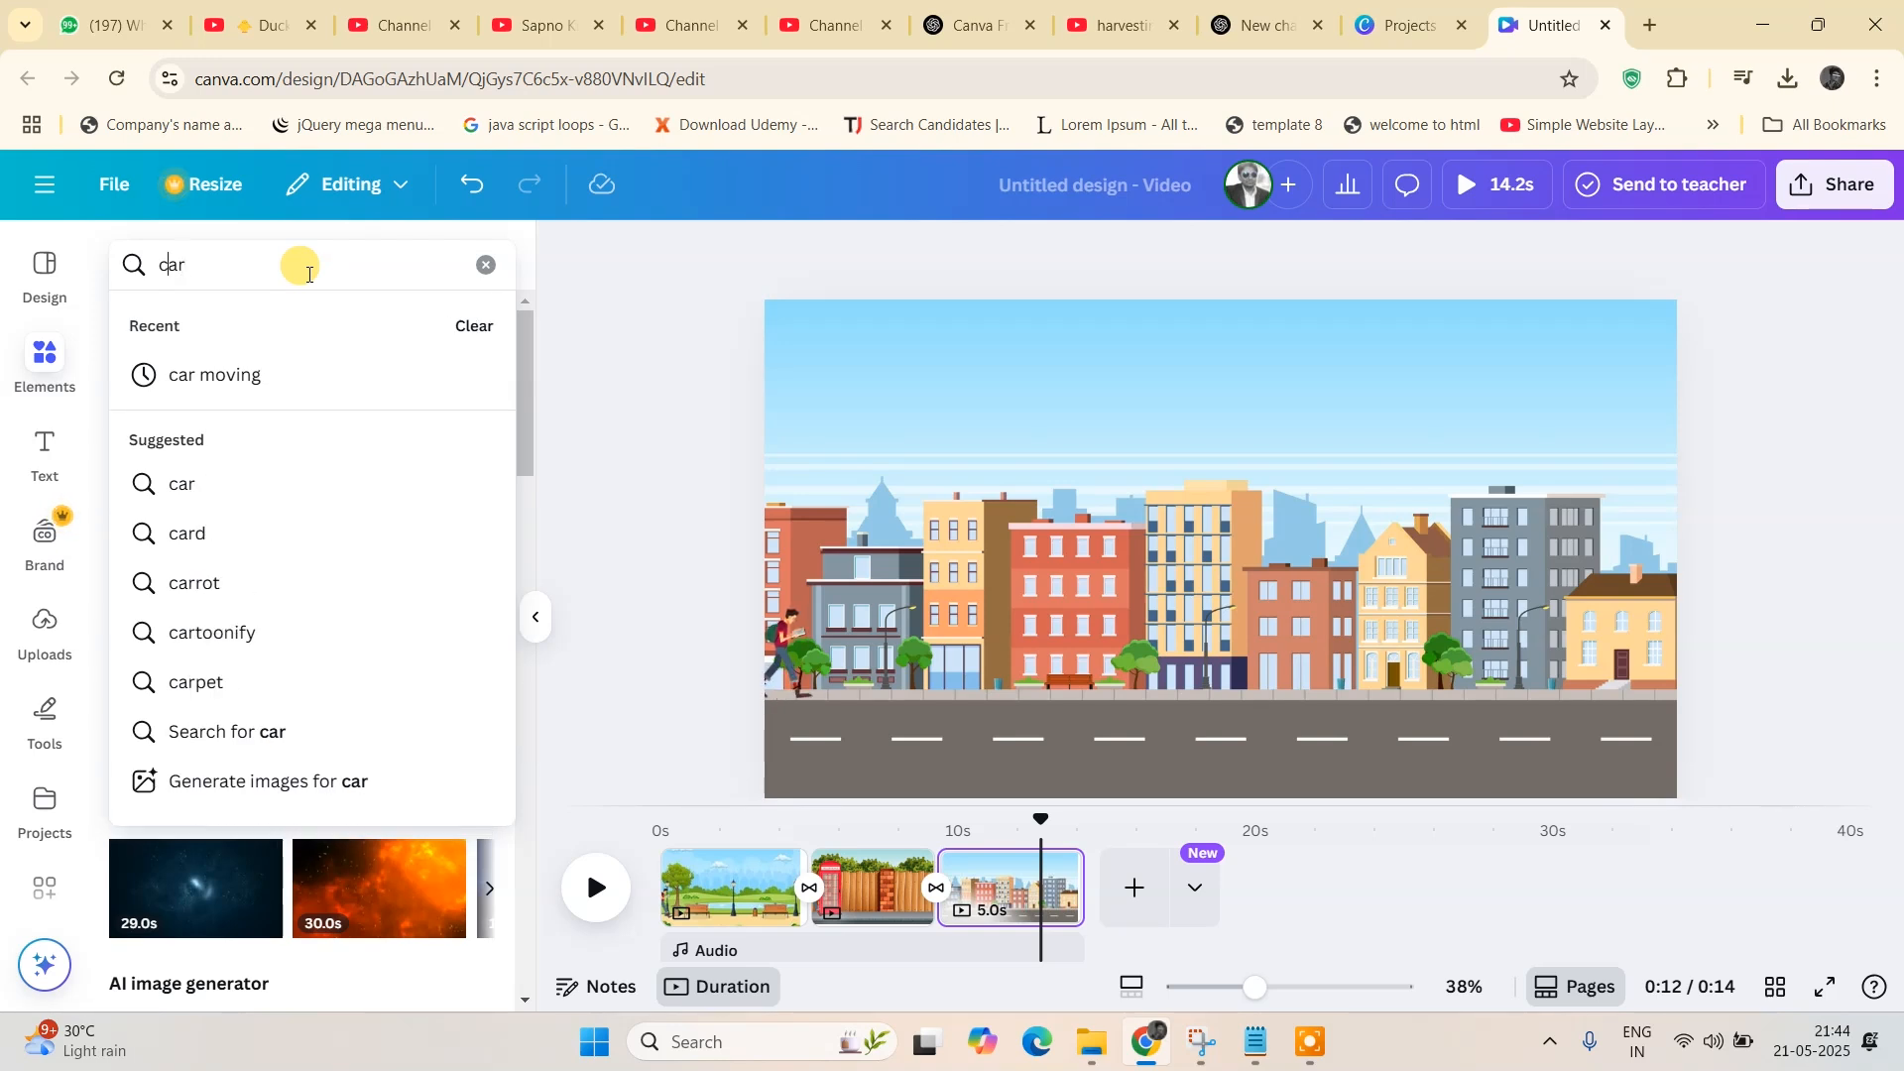
type("mov")
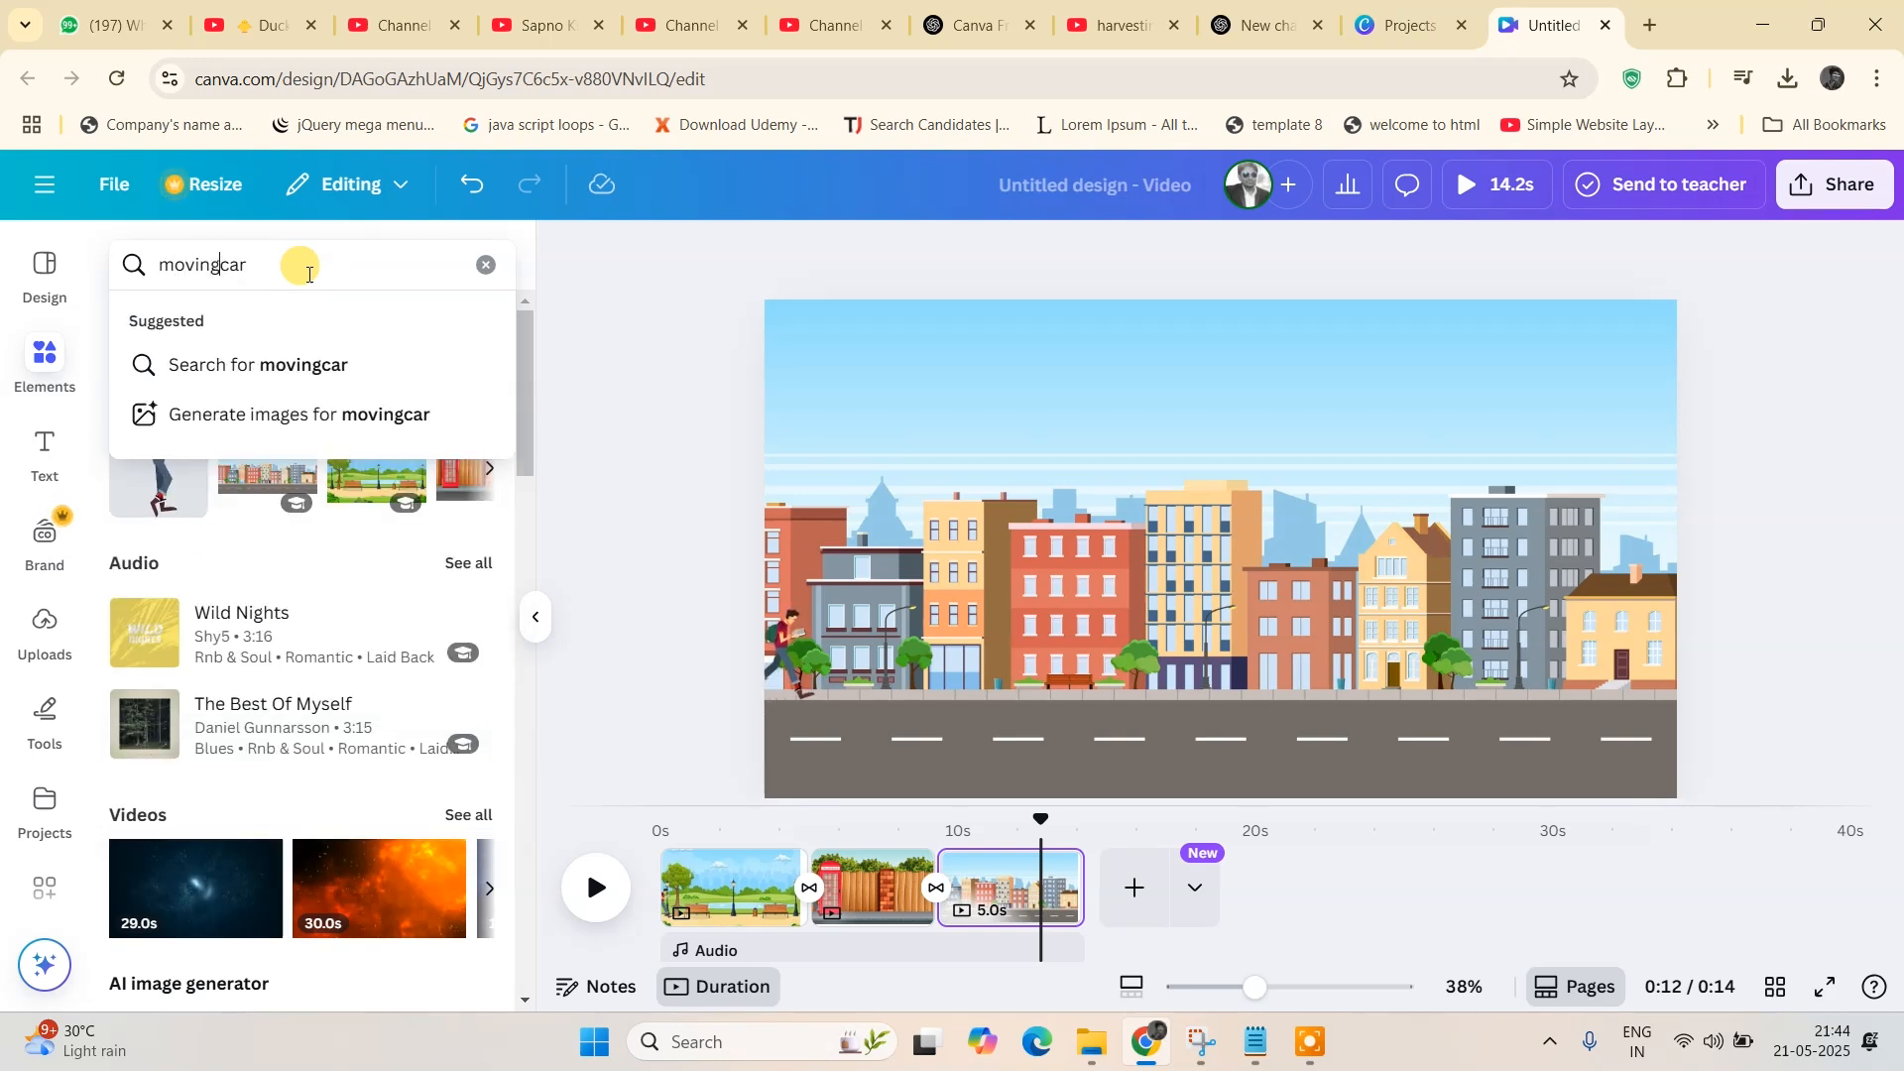
type("ing")
key("Return")
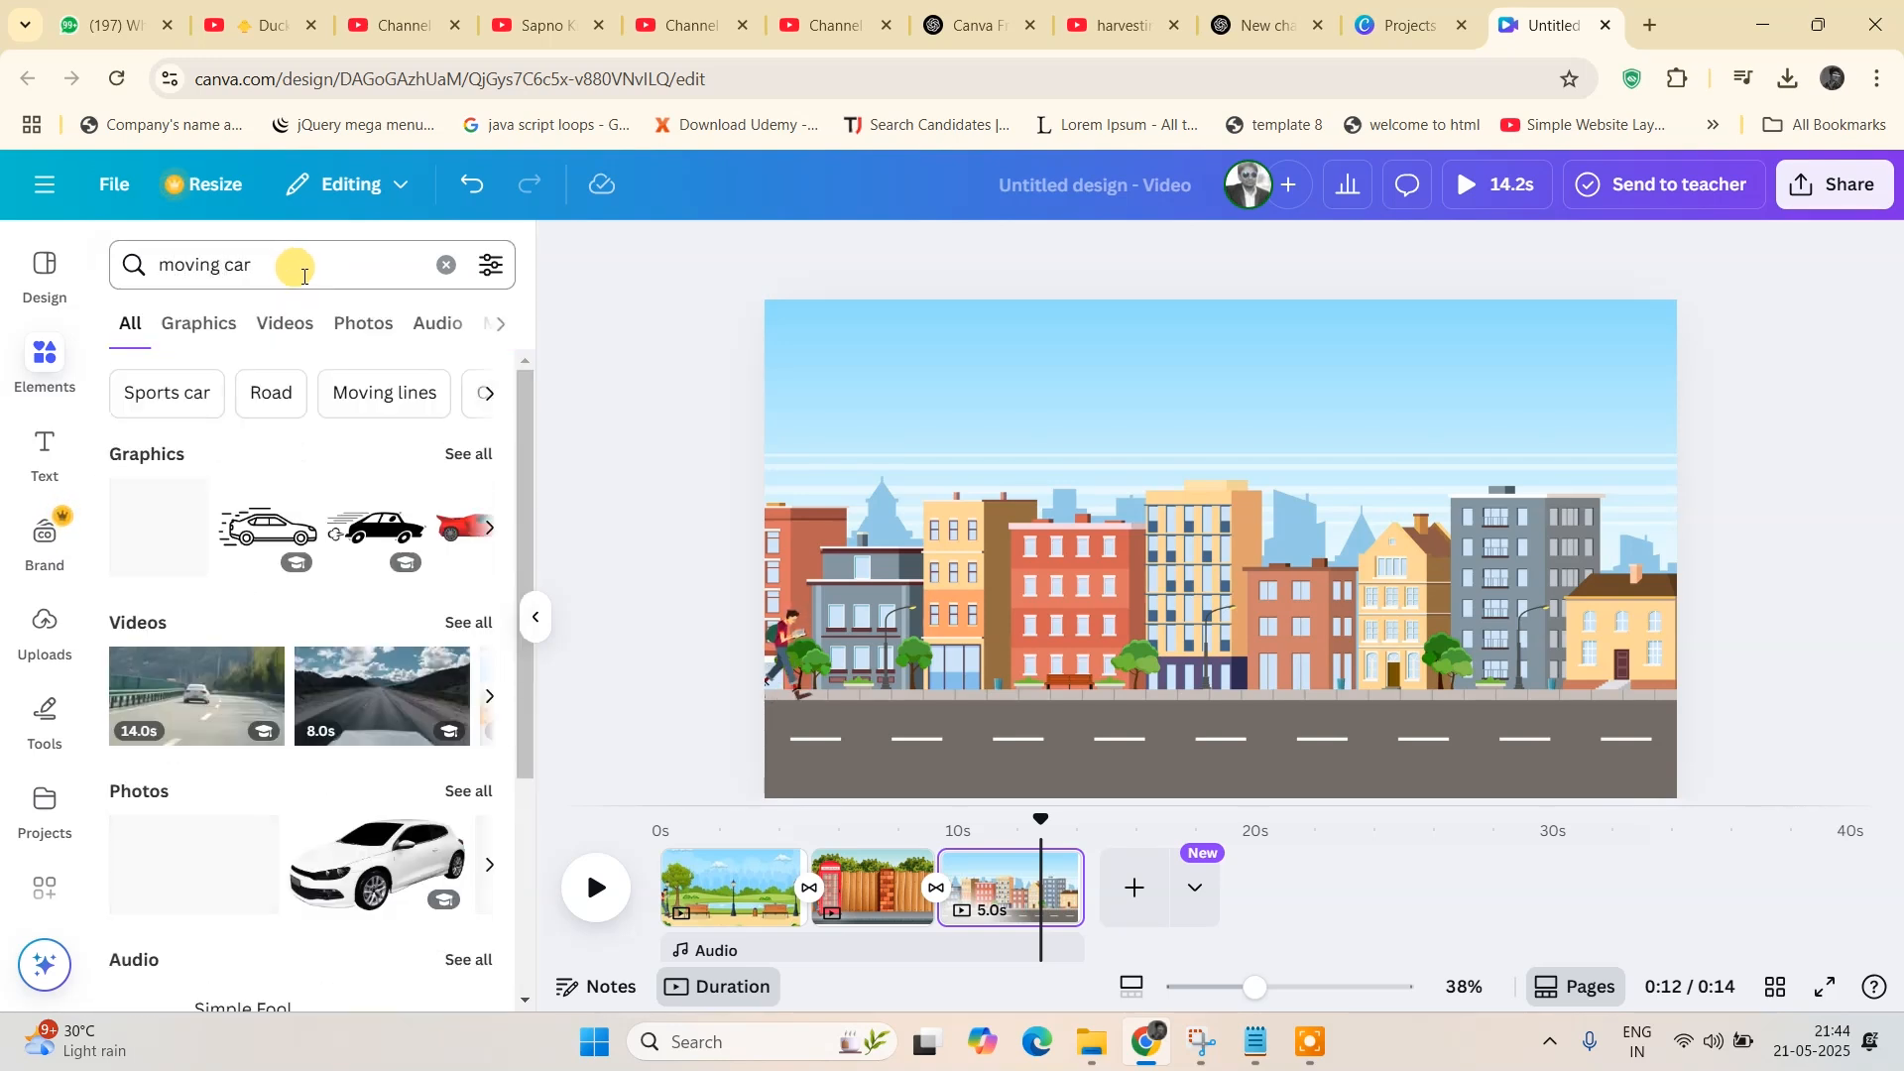
left_click(201, 328)
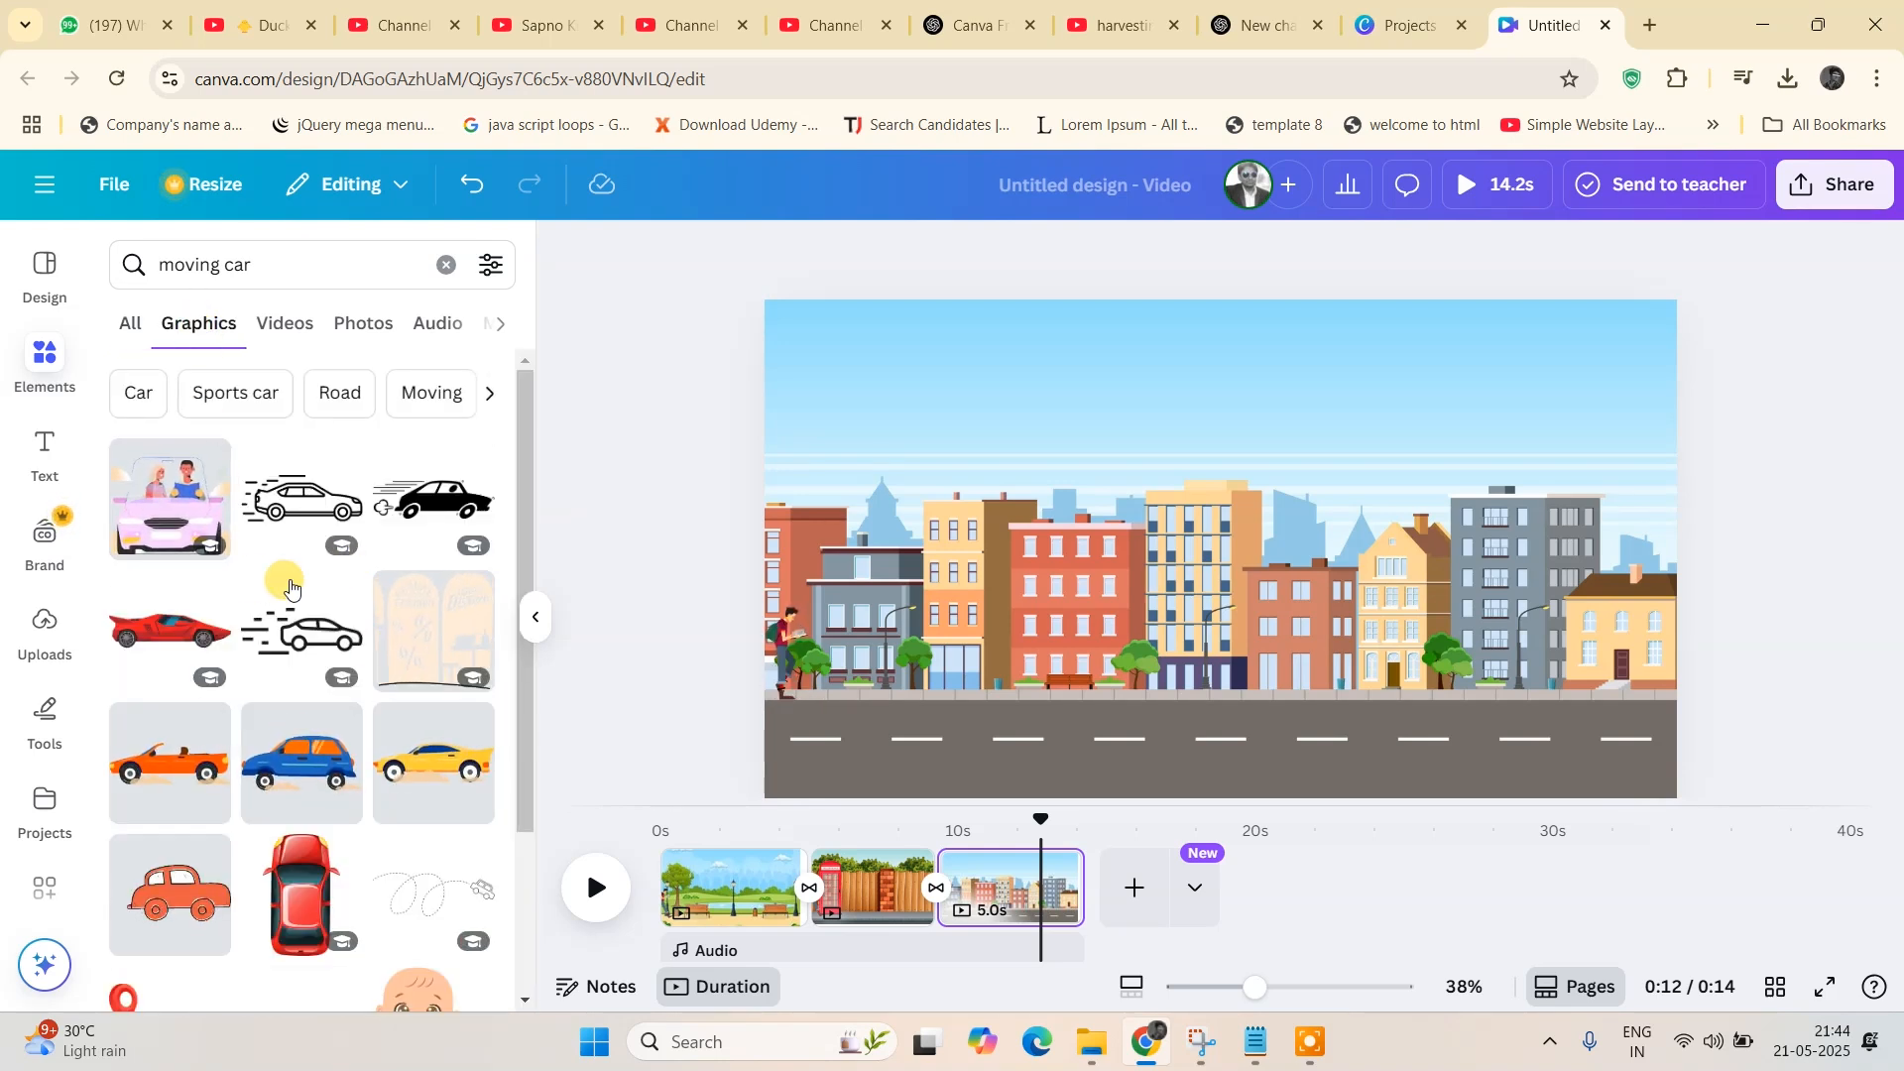
left_click(195, 780)
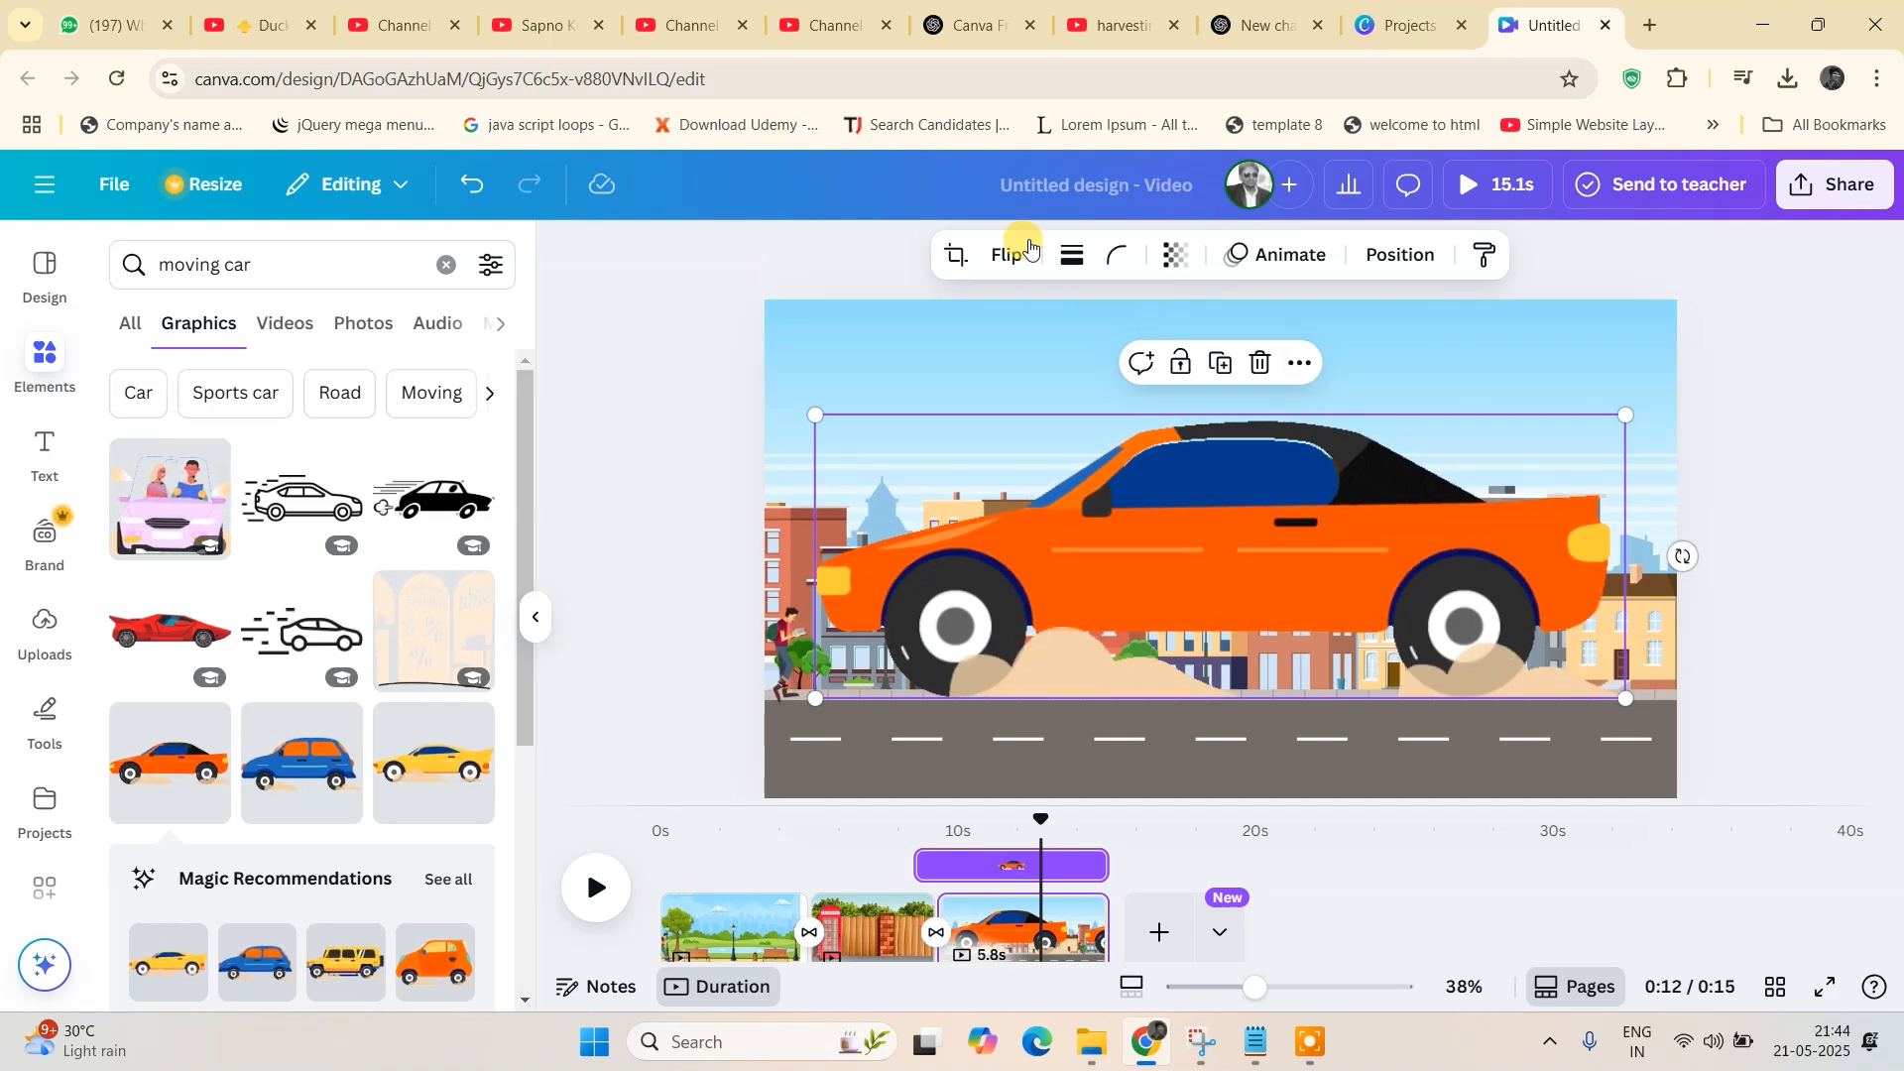
- Flip the orange car horizontally, shrink it and place it on the road at the page's left edge
left_click(1006, 260)
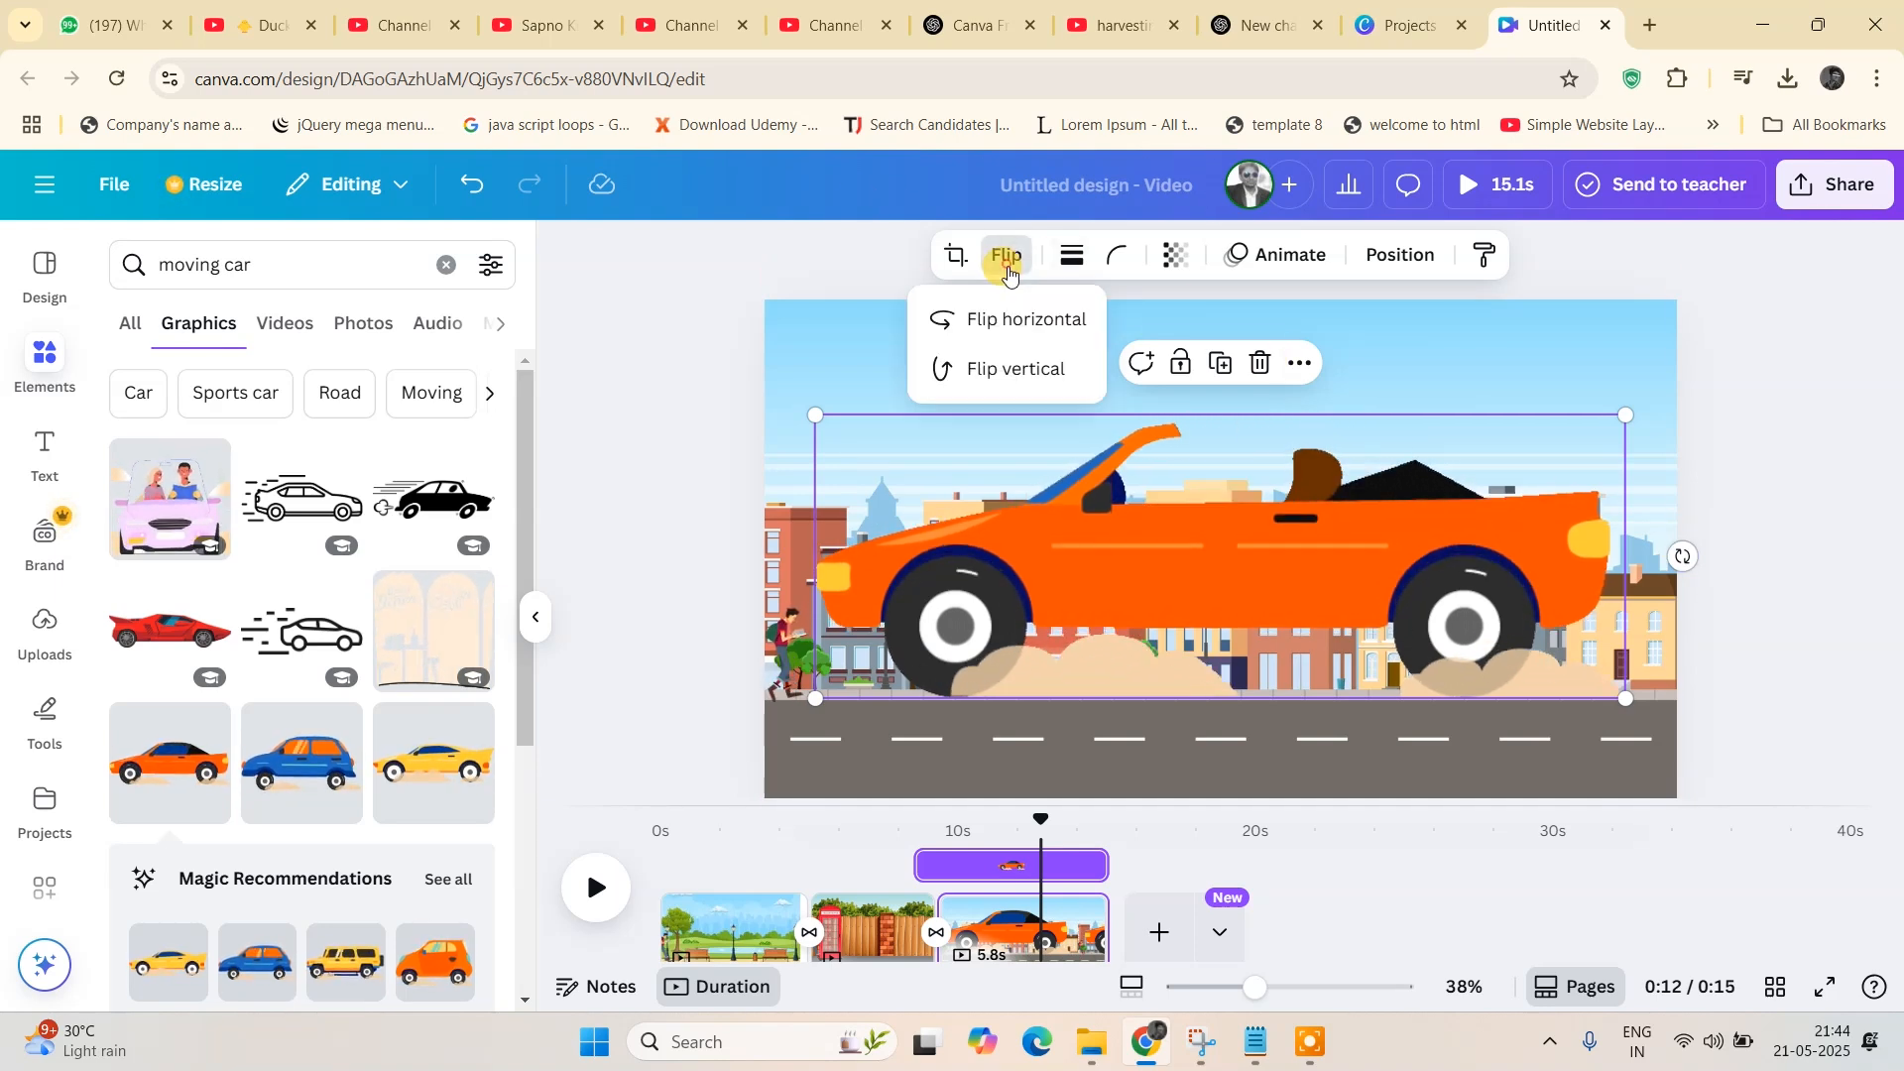
left_click(1040, 327)
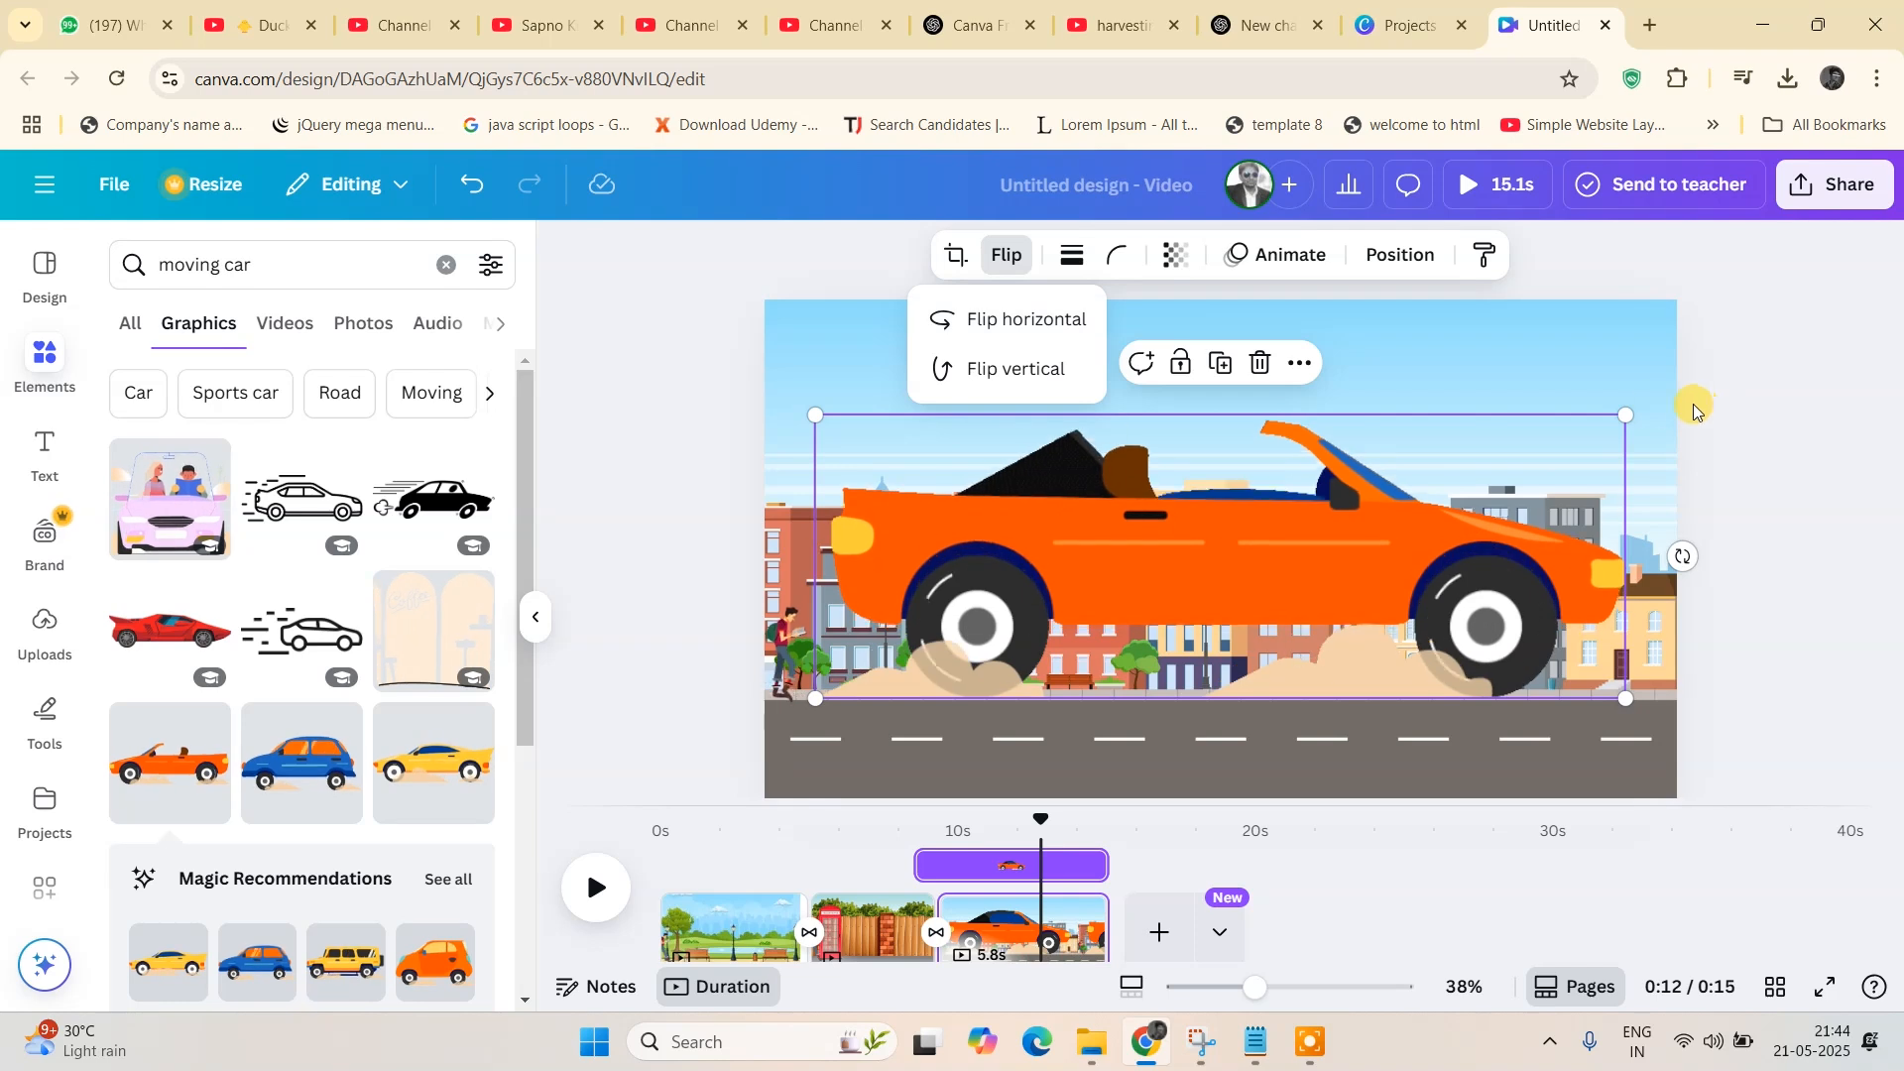
left_click_drag(1626, 422, 1097, 592)
left_click_drag(997, 650, 913, 745)
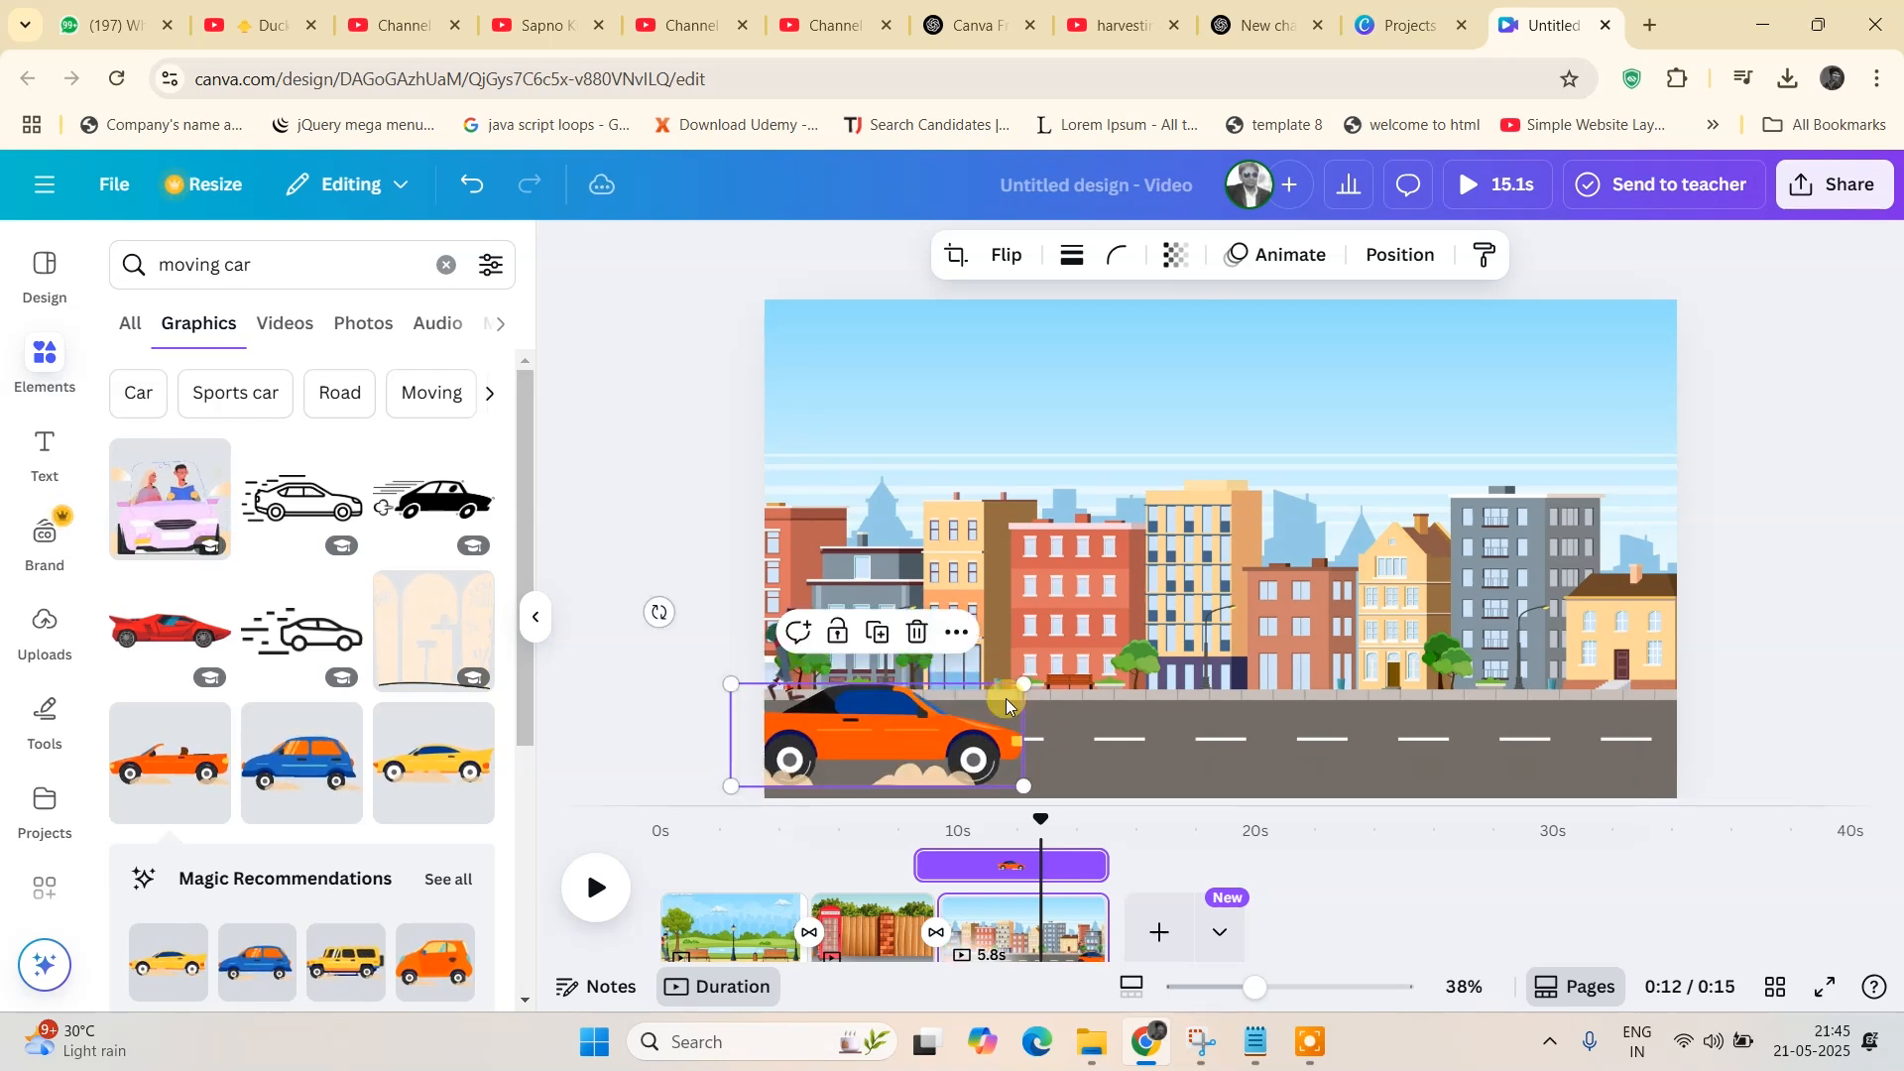
- Shrink the orange car slightly on the road at the page's left edge
left_click_drag(1023, 684, 997, 693)
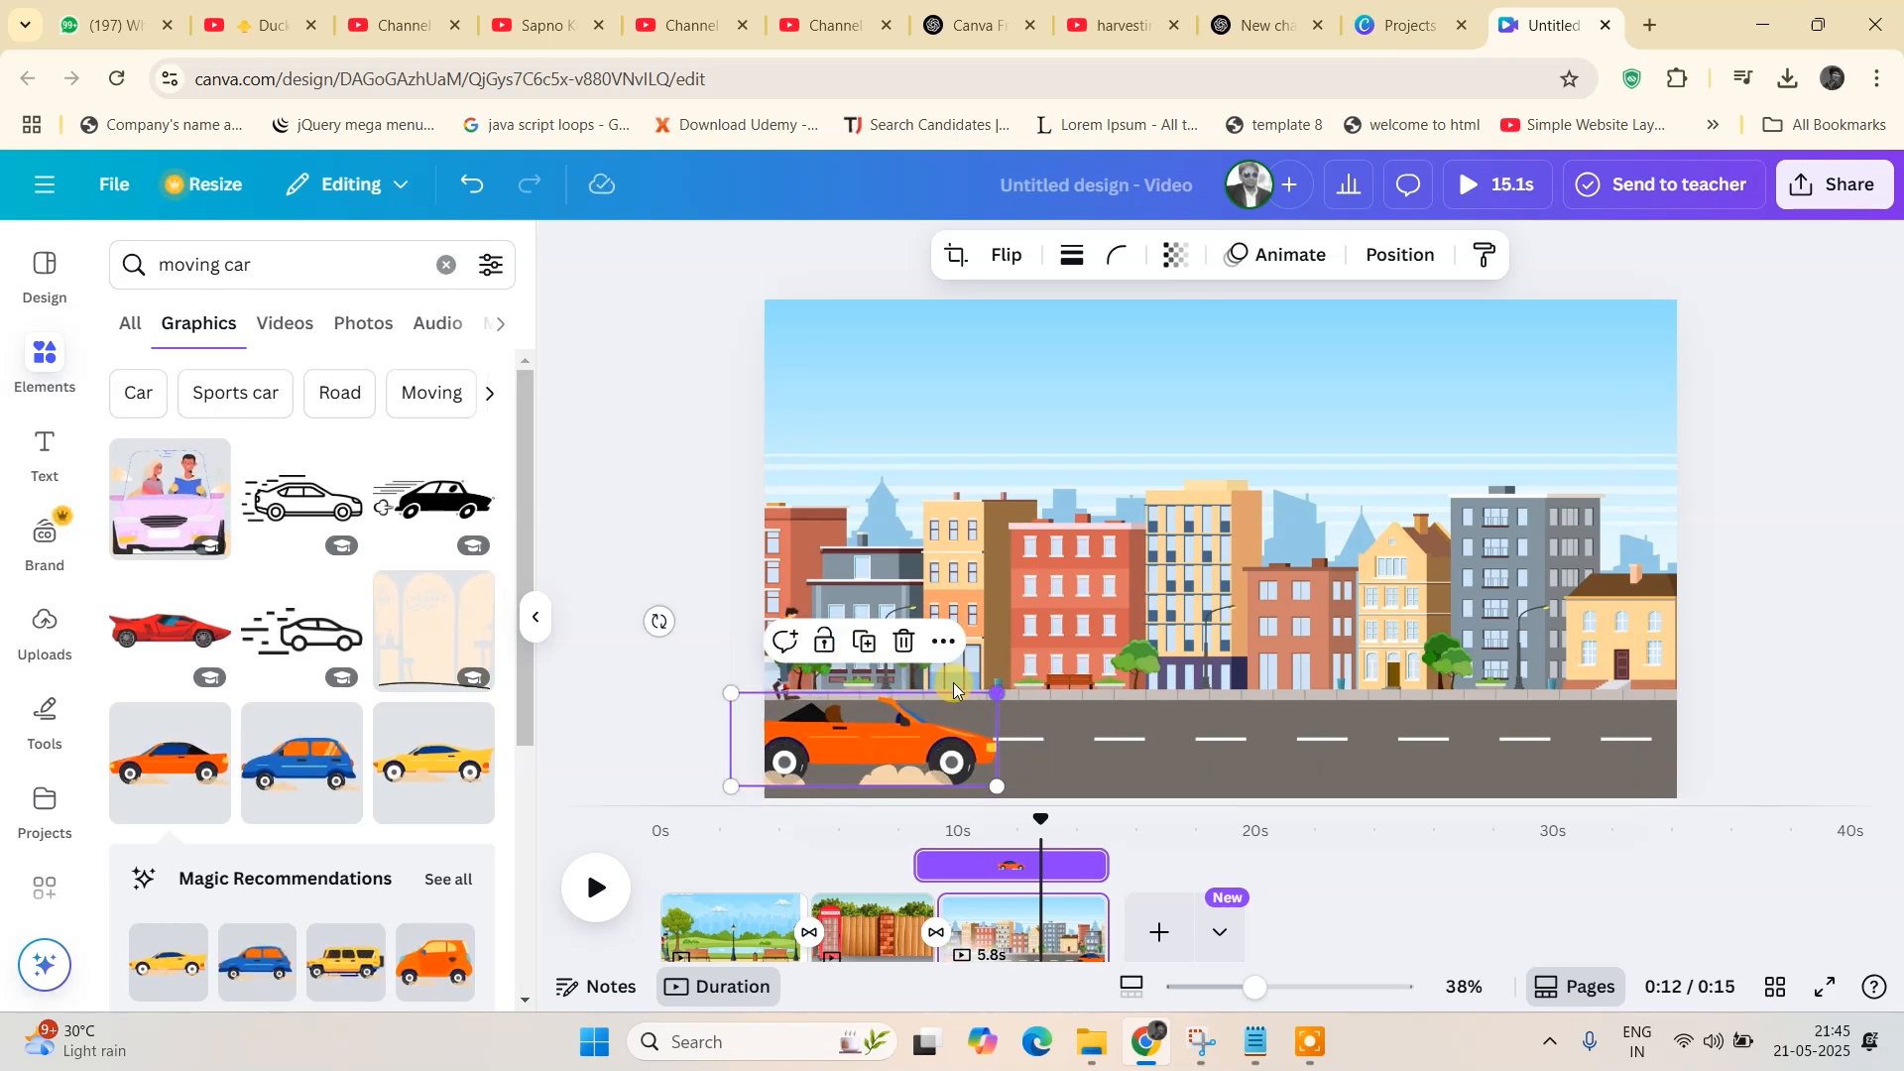
left_click(714, 570)
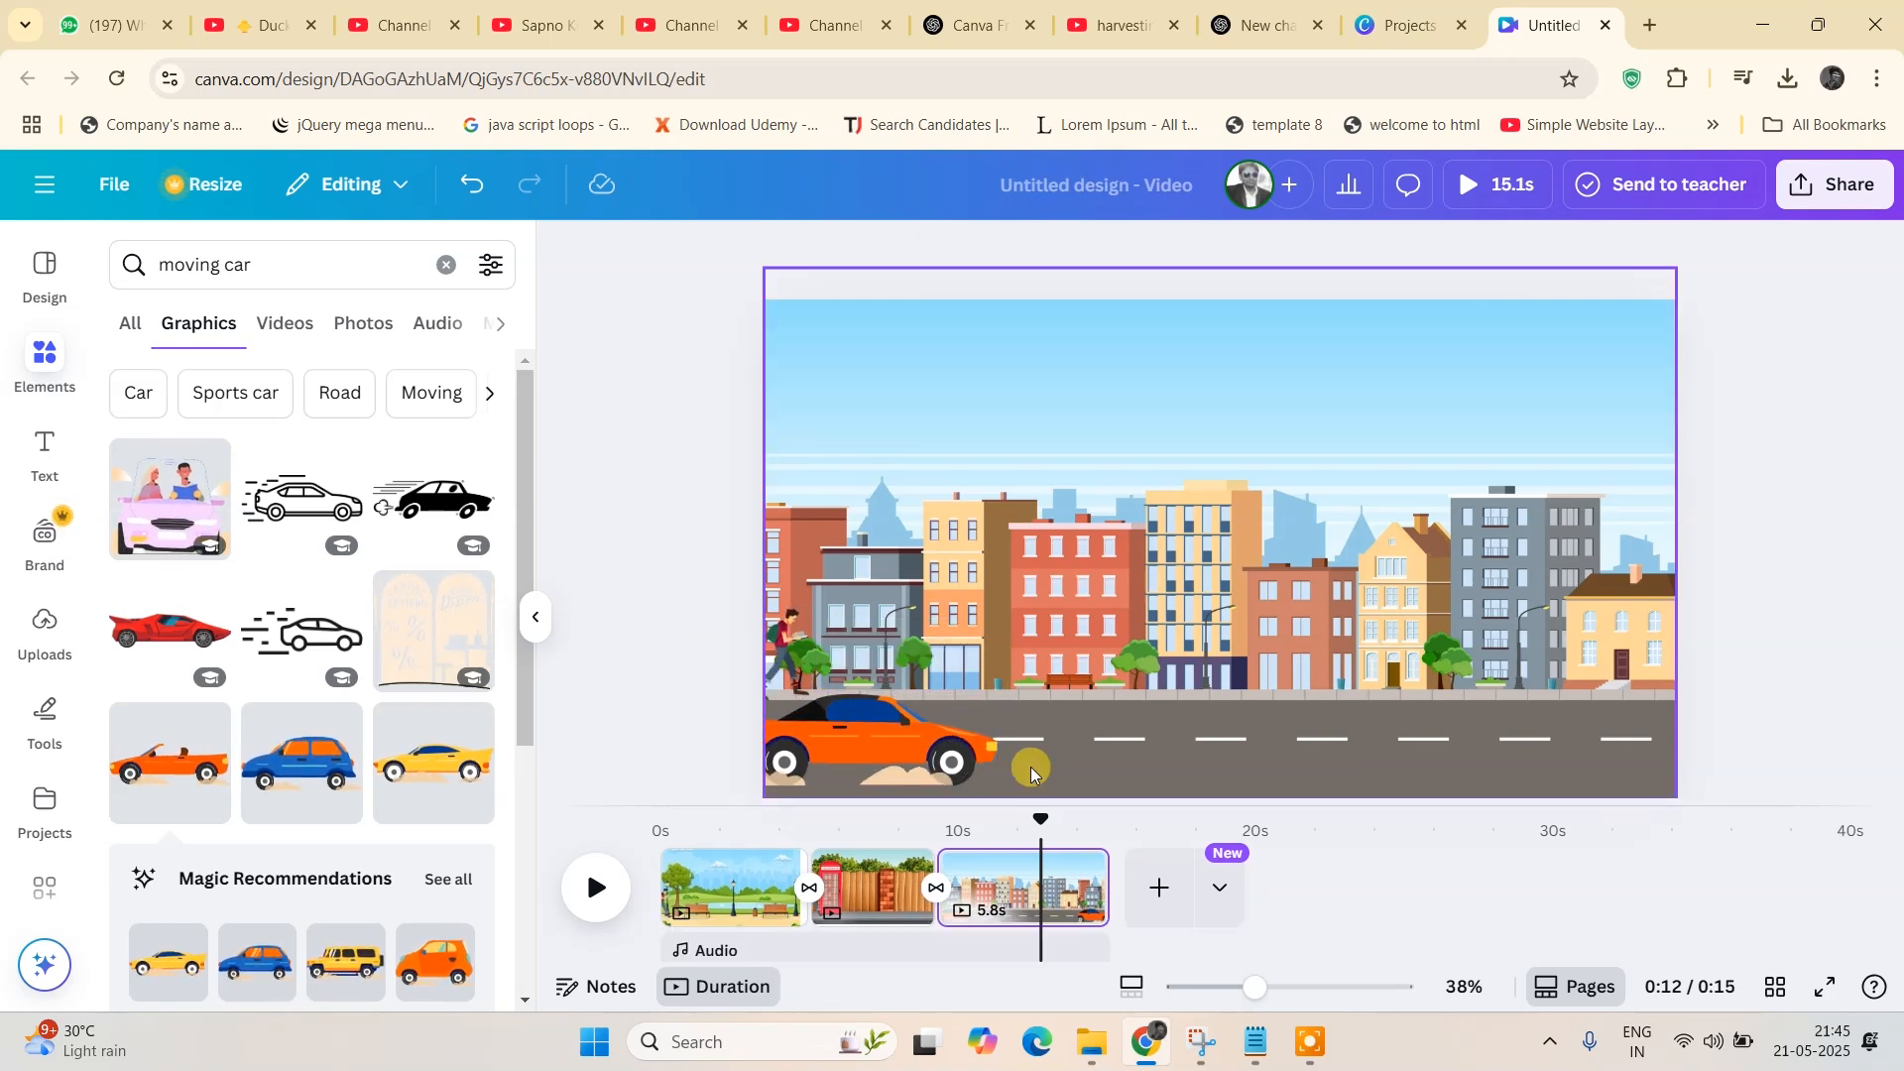
left_click(879, 744)
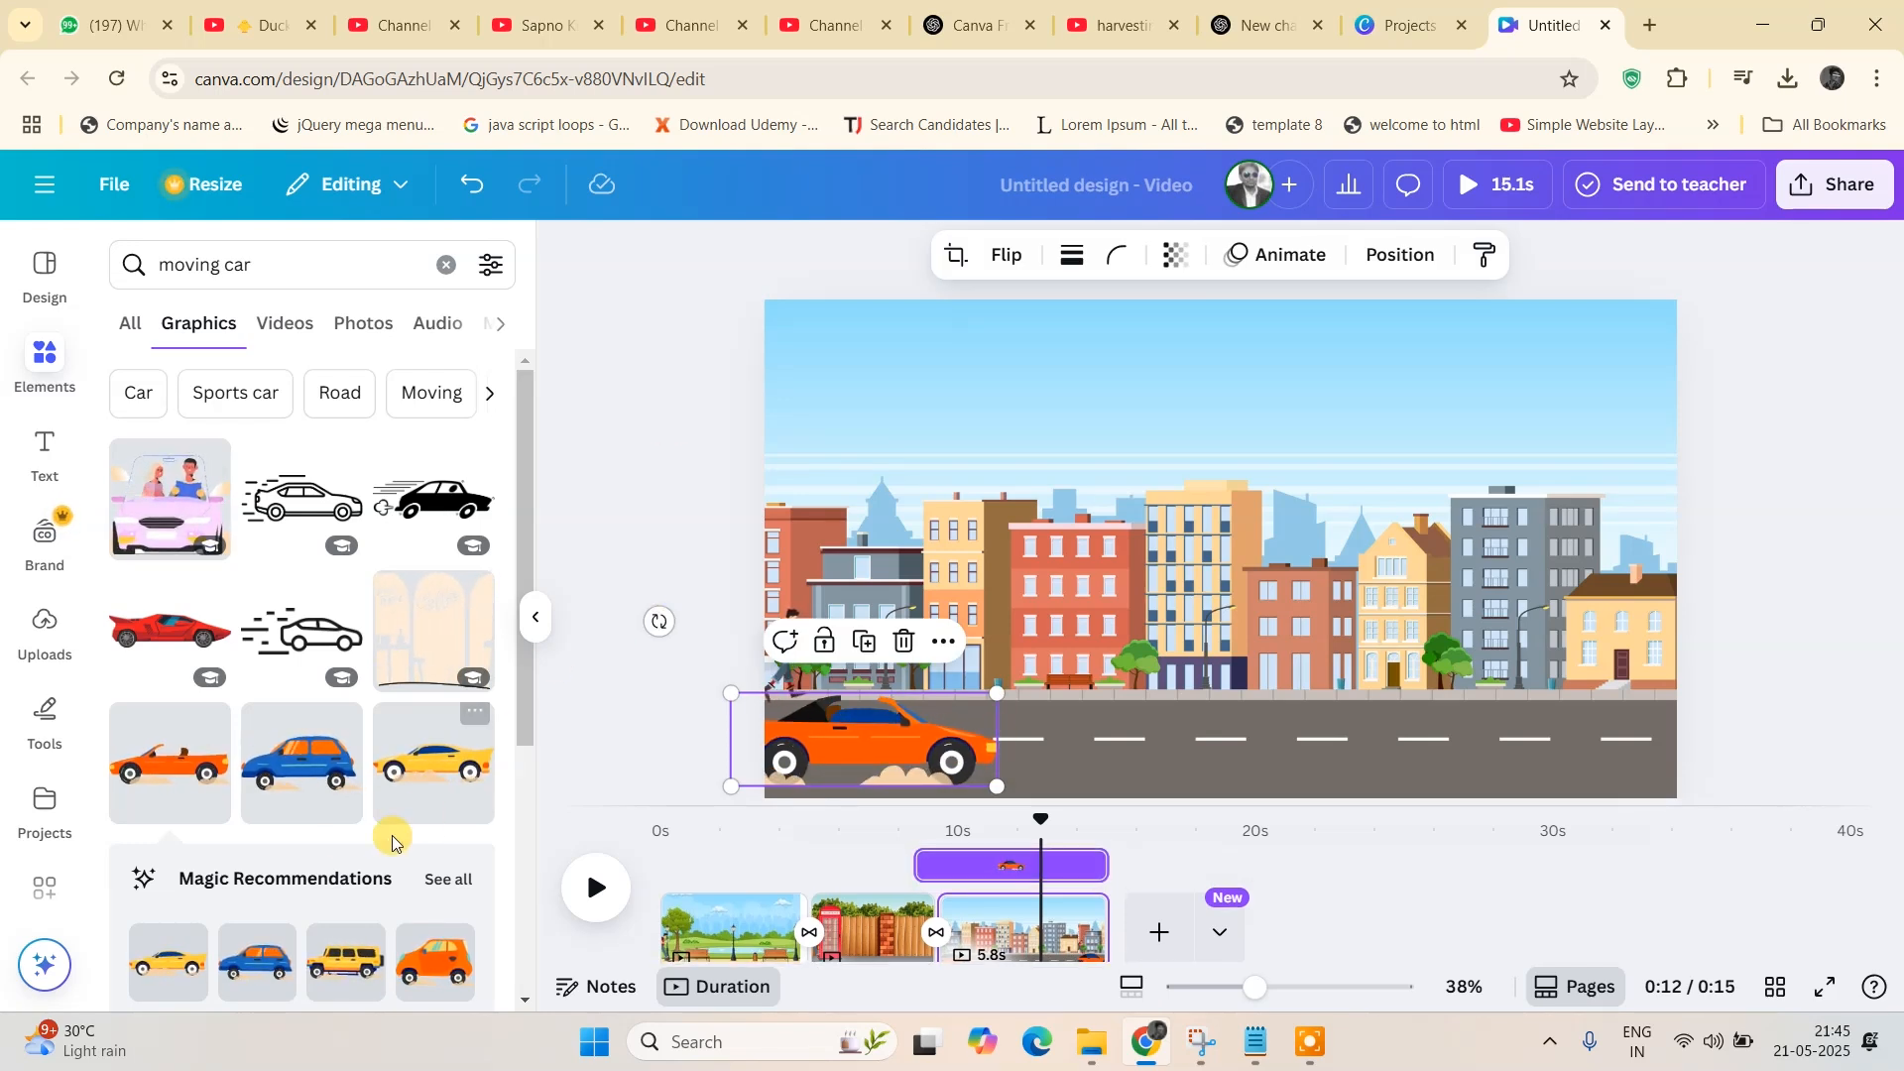
- Add the animated yellow car to the city street page, shrink it and place it across the page's right edge on the road
left_click(448, 800)
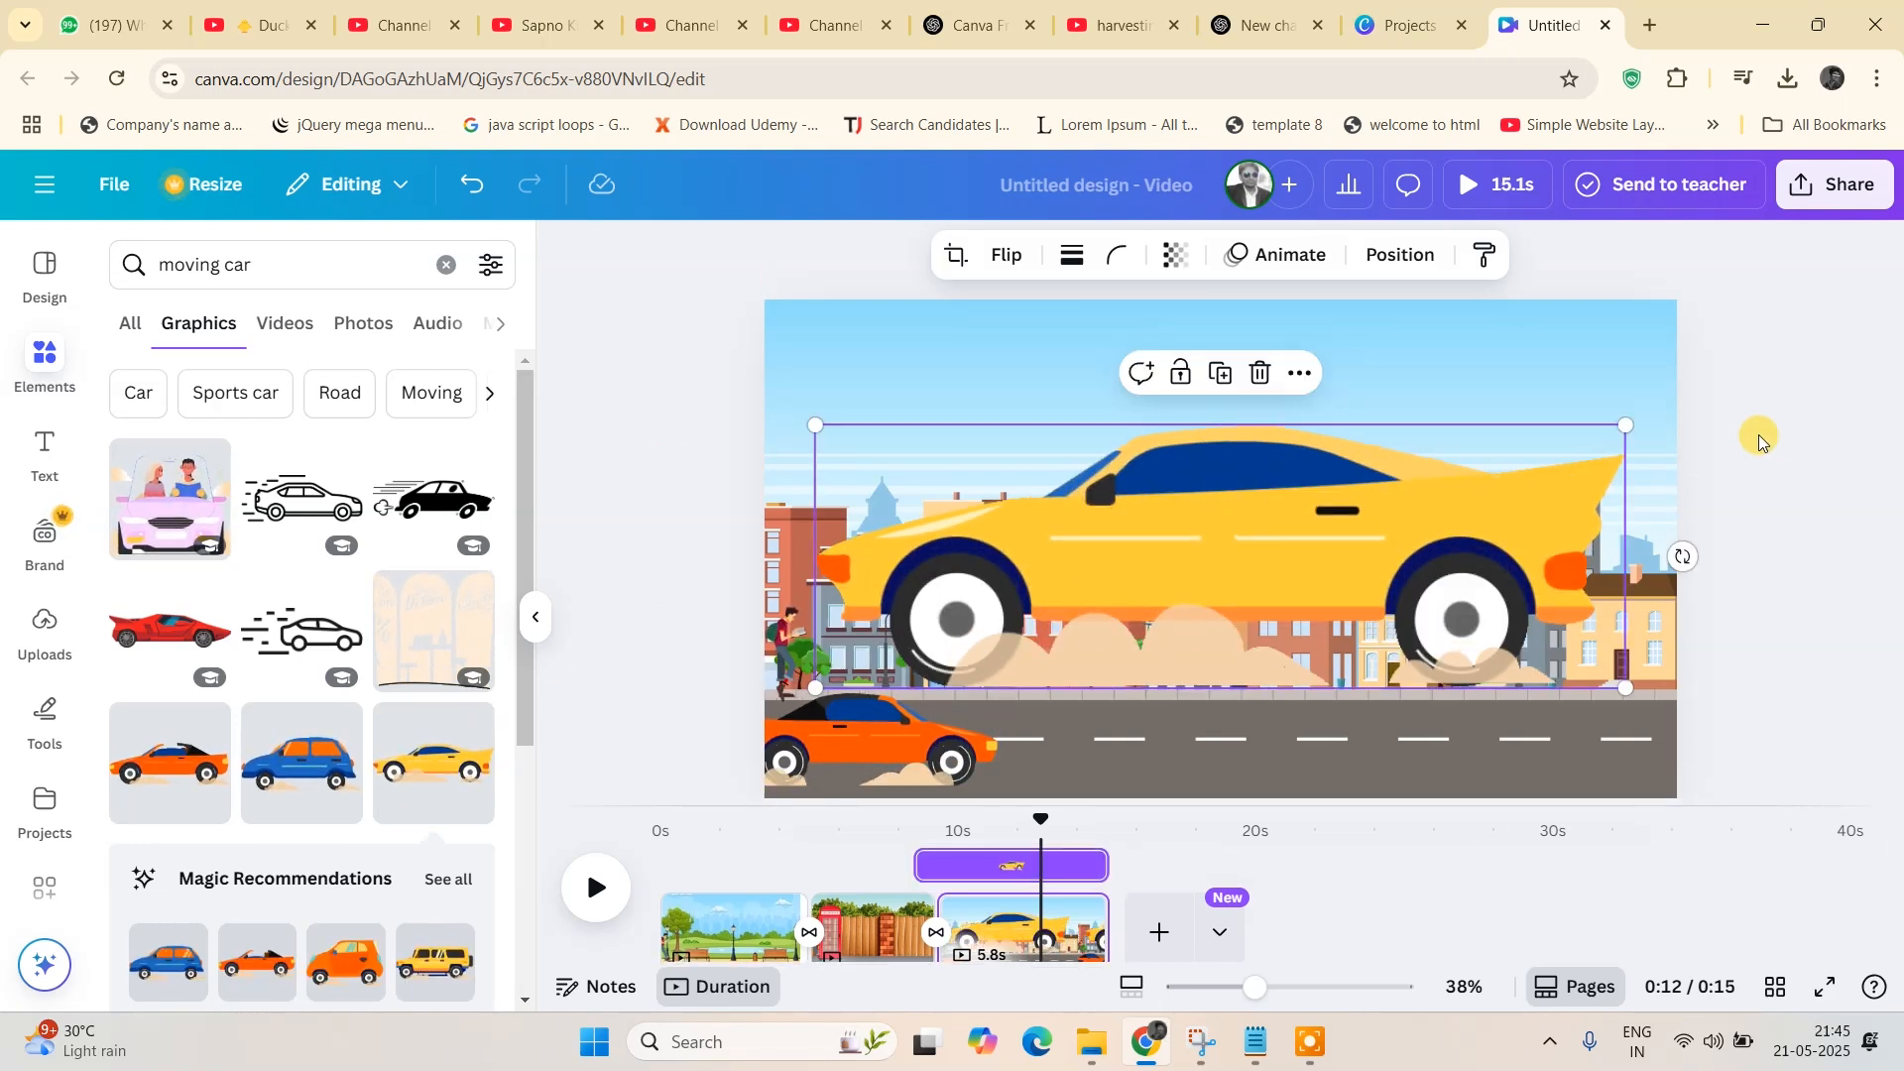
left_click_drag(1627, 441, 1060, 716)
left_click_drag(948, 658, 1649, 710)
- Reduce the orange car a little further, to about 532 wide by 186 high
left_click(987, 739)
left_click_drag(993, 697, 984, 697)
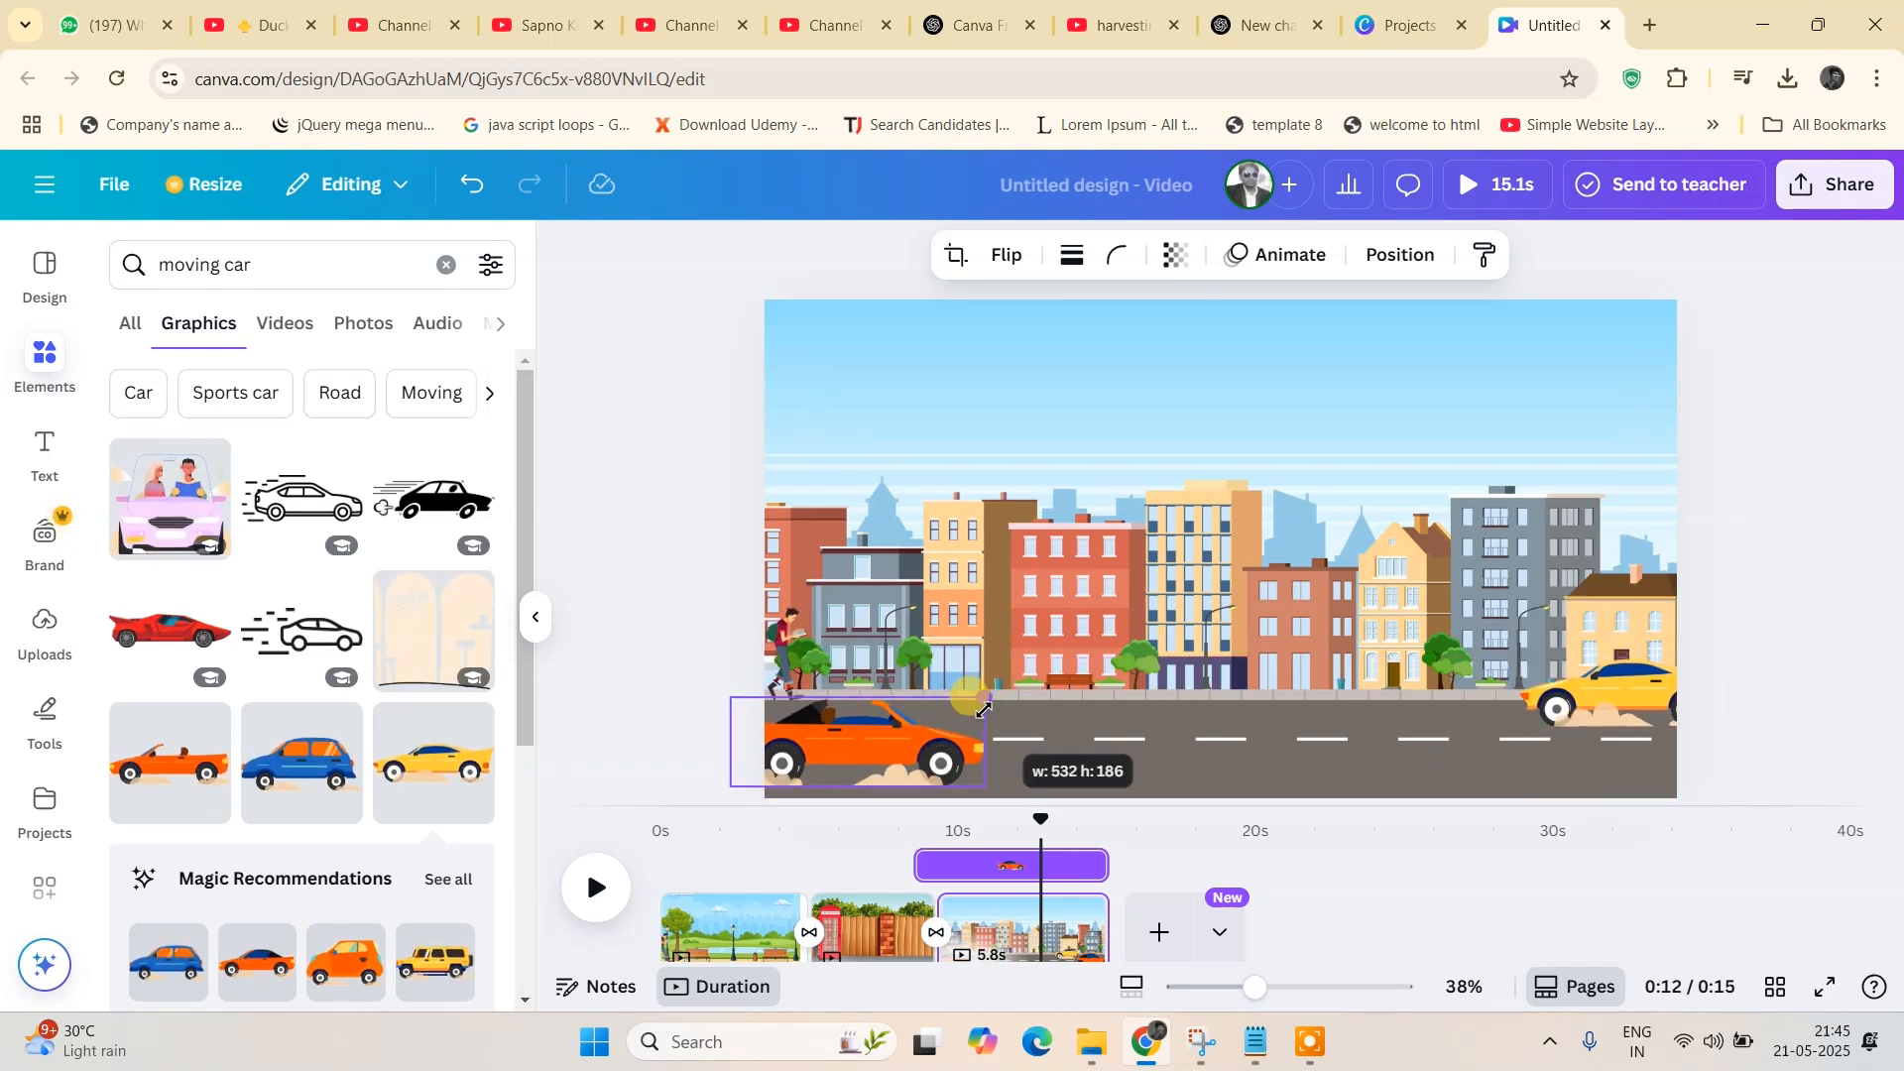
left_click(1786, 591)
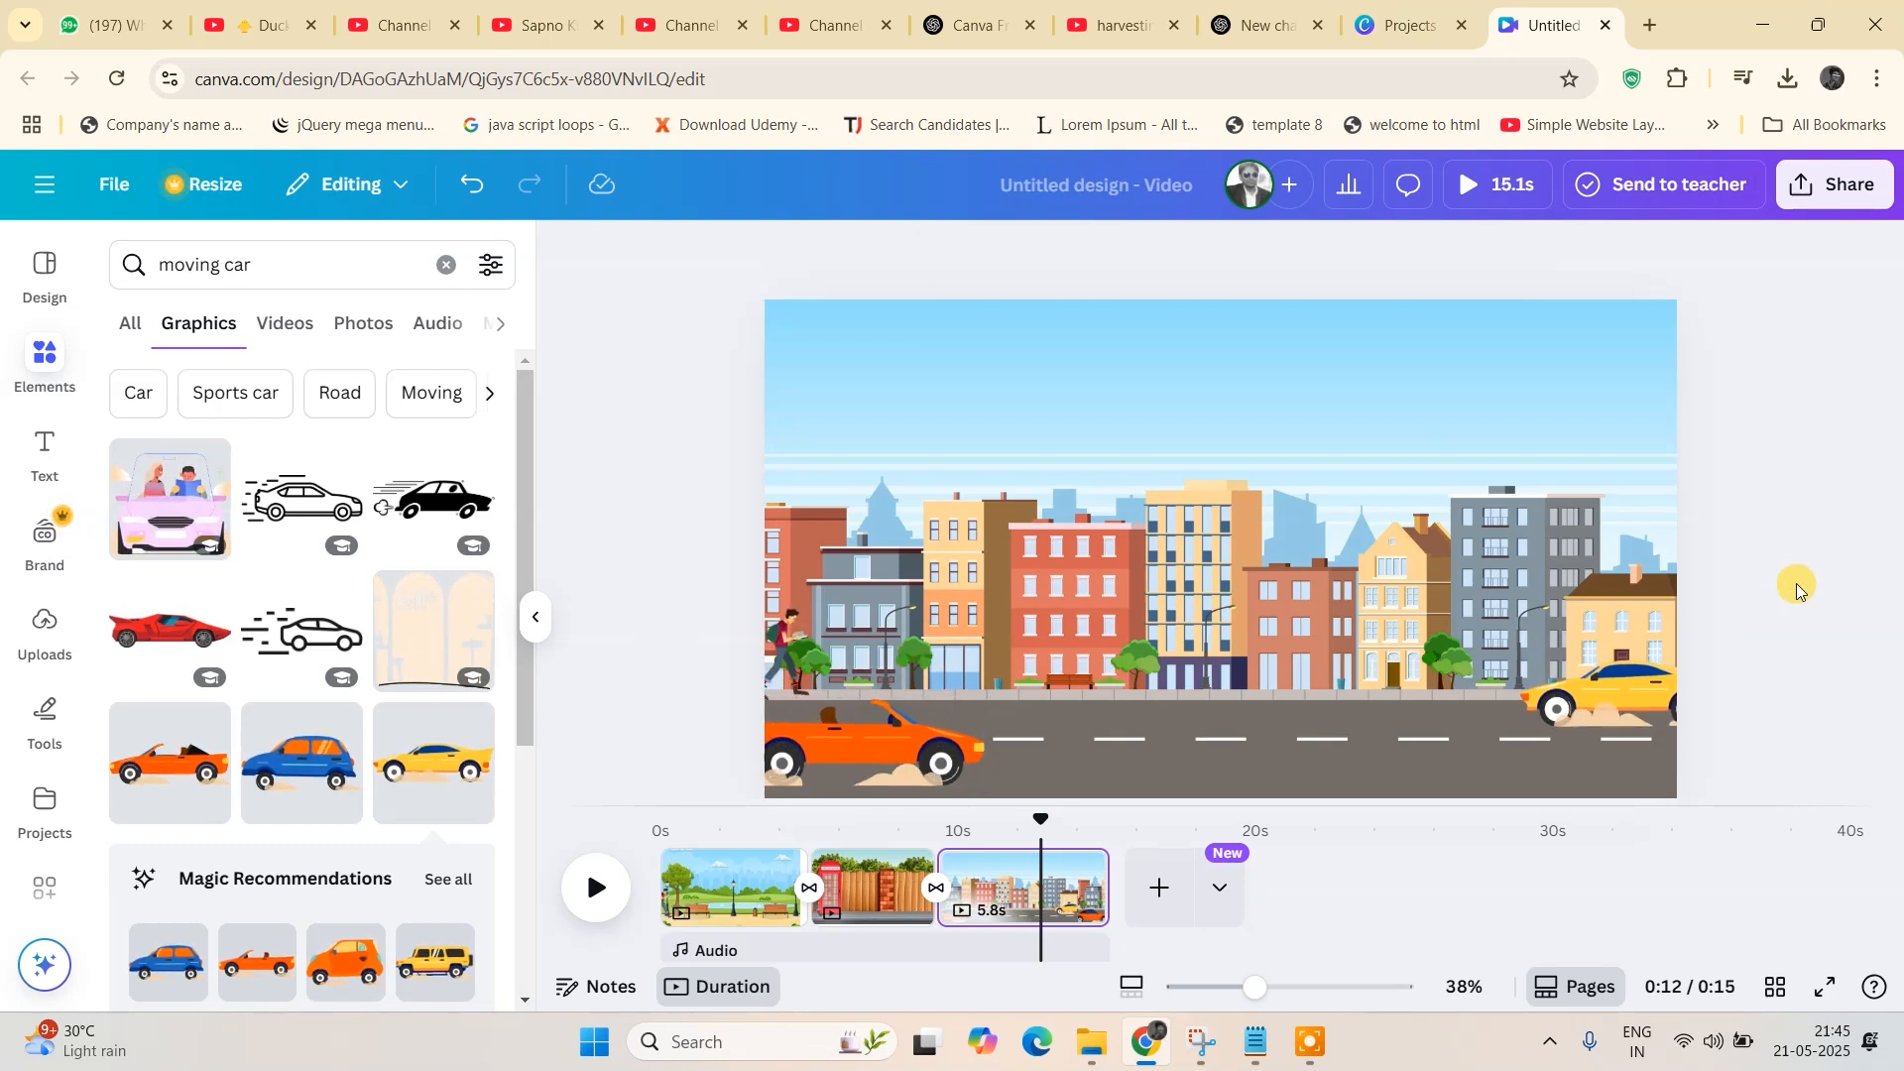
- Create an animation path that moves the yellow car straight along the road and out past the page's left edge
left_click(1690, 699)
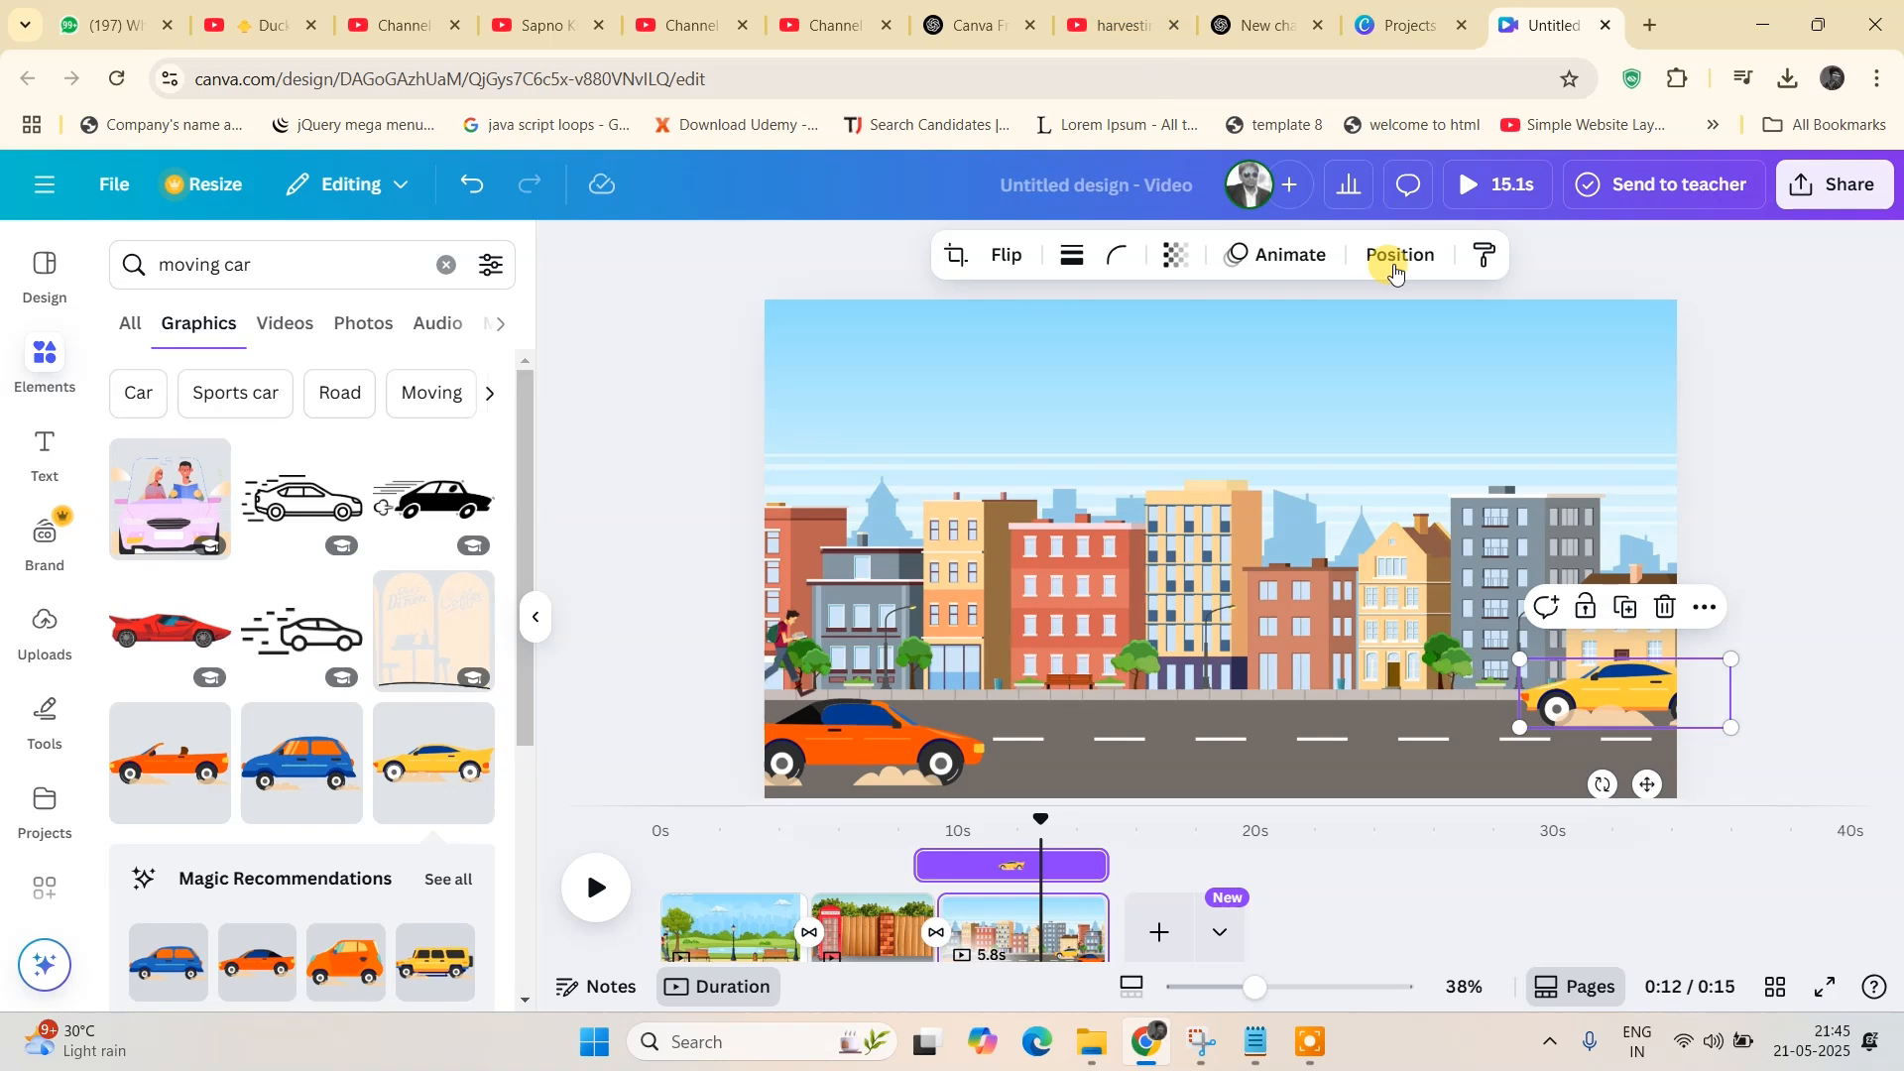
left_click(1272, 255)
left_click(385, 546)
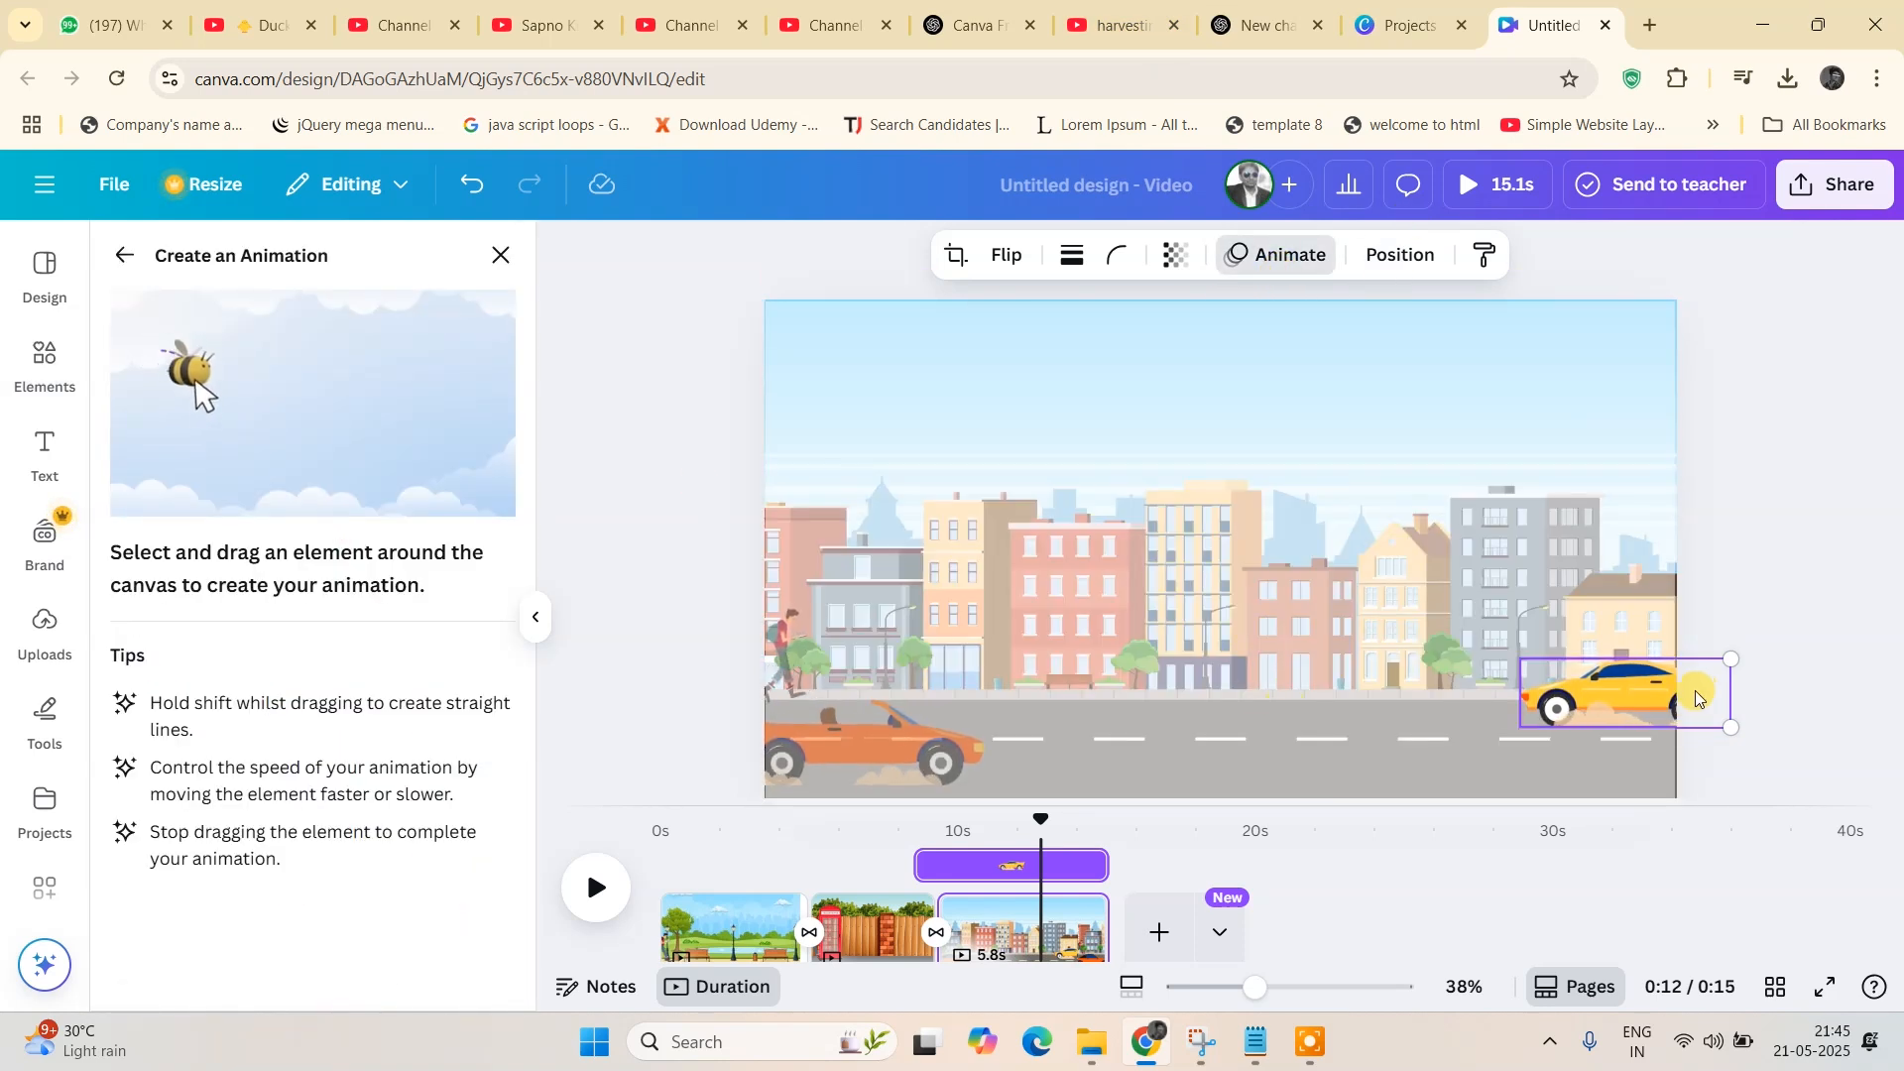
left_click_drag(1691, 696, 505, 694)
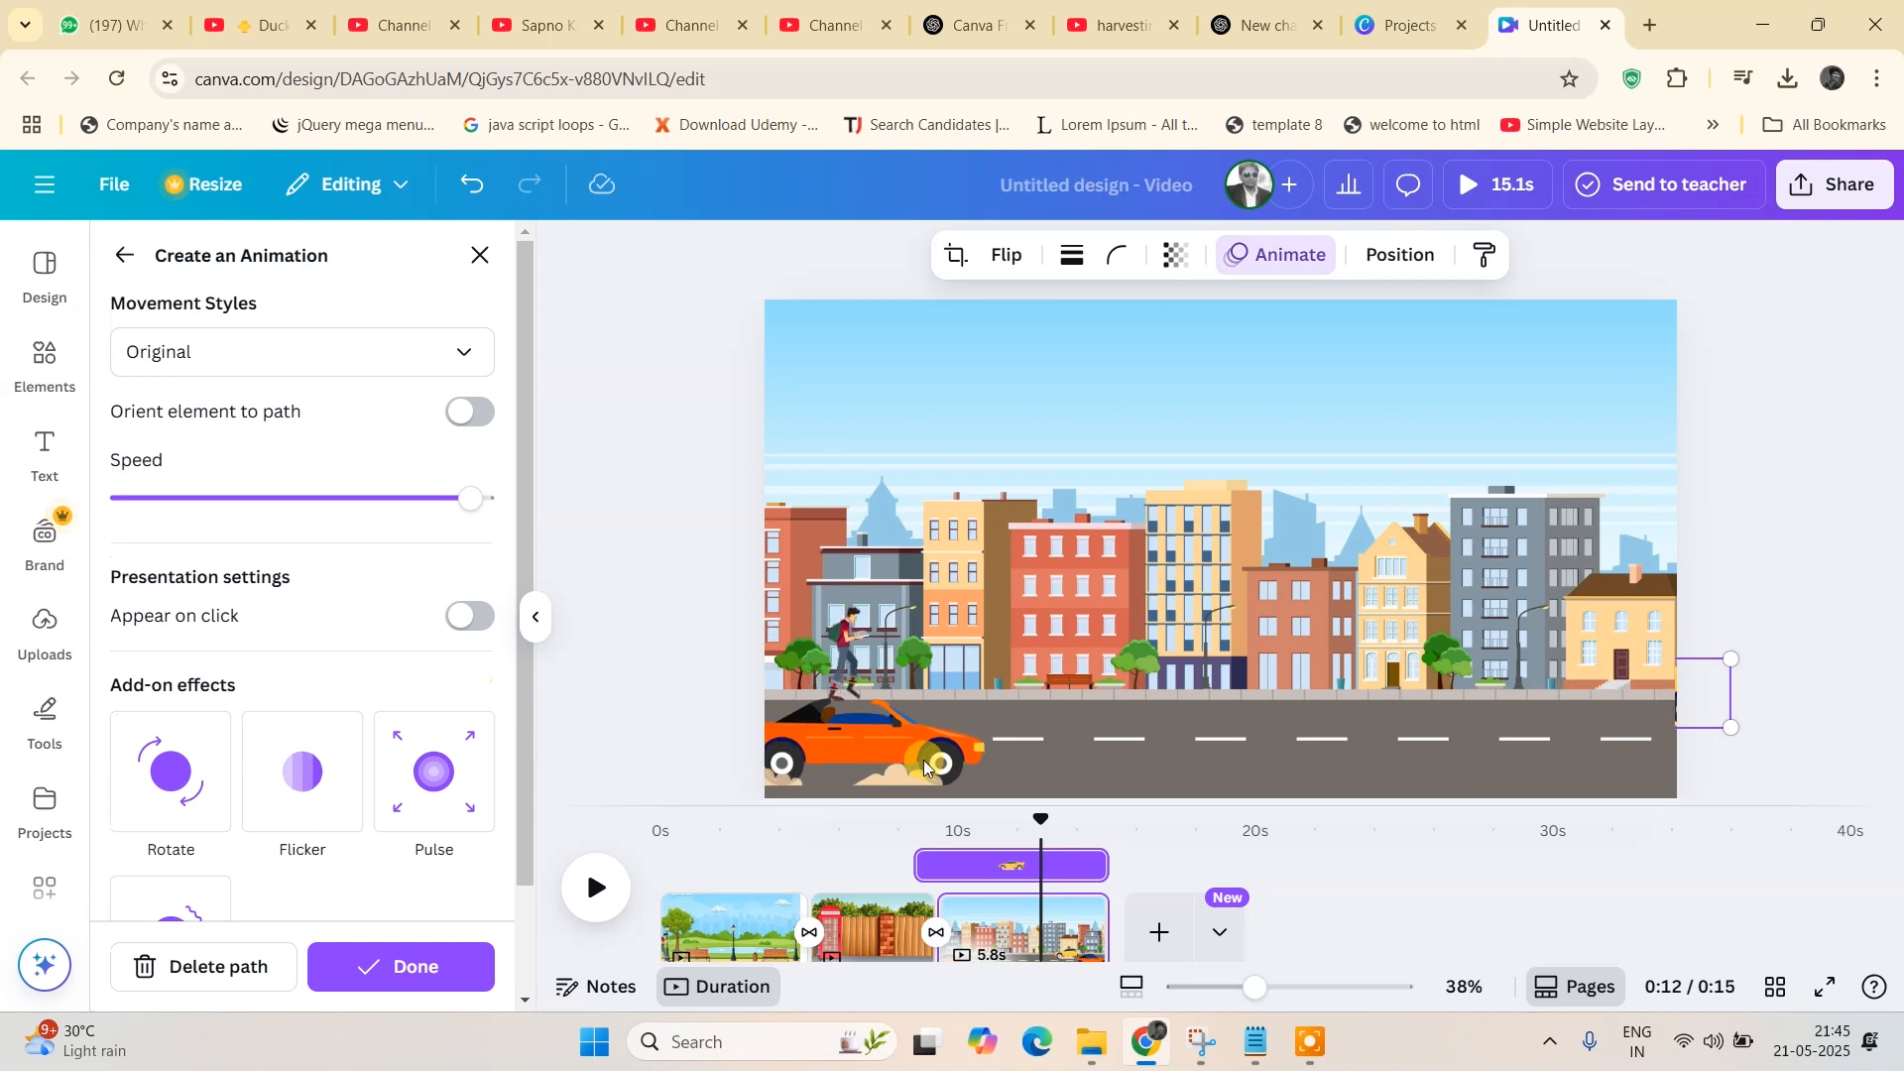
- Animate the orange car along the road past the page's right edge, using the Steady movement style at the slowest speed
left_click(884, 746)
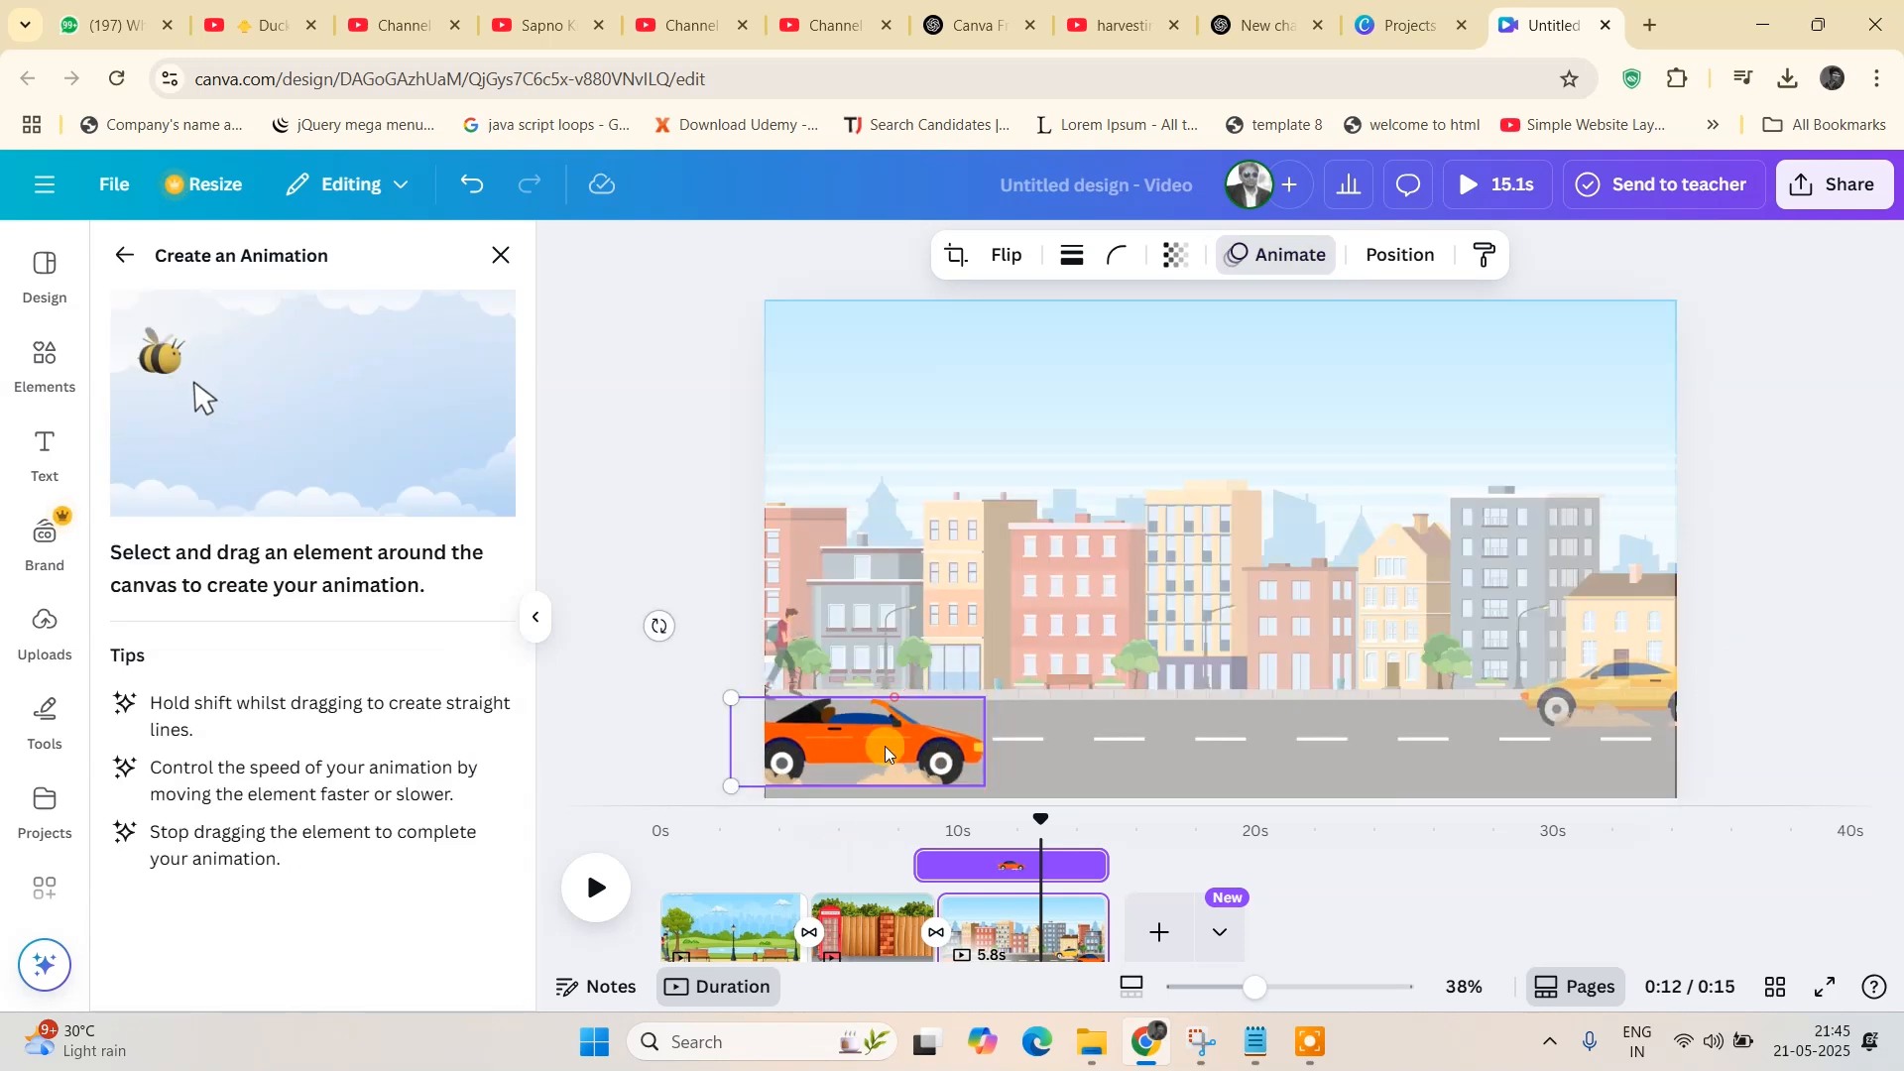
left_click(1277, 255)
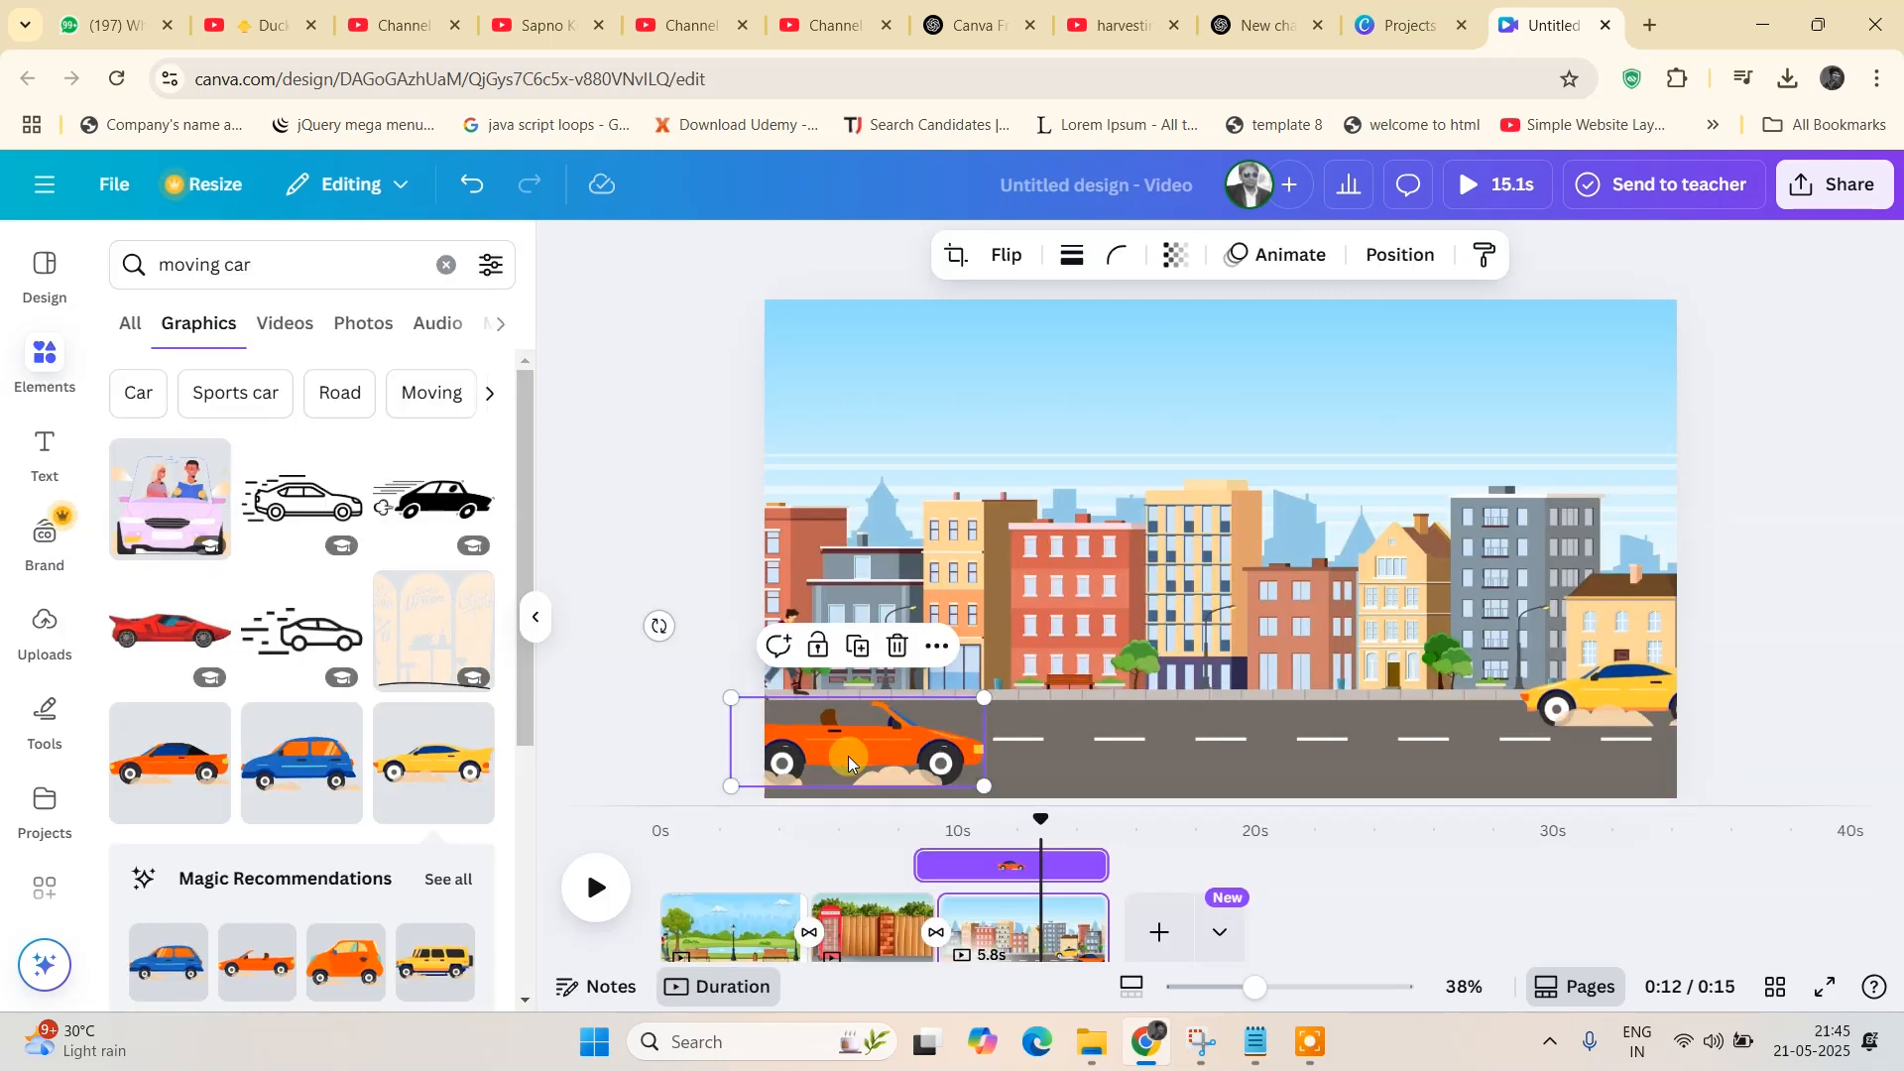
left_click(1271, 255)
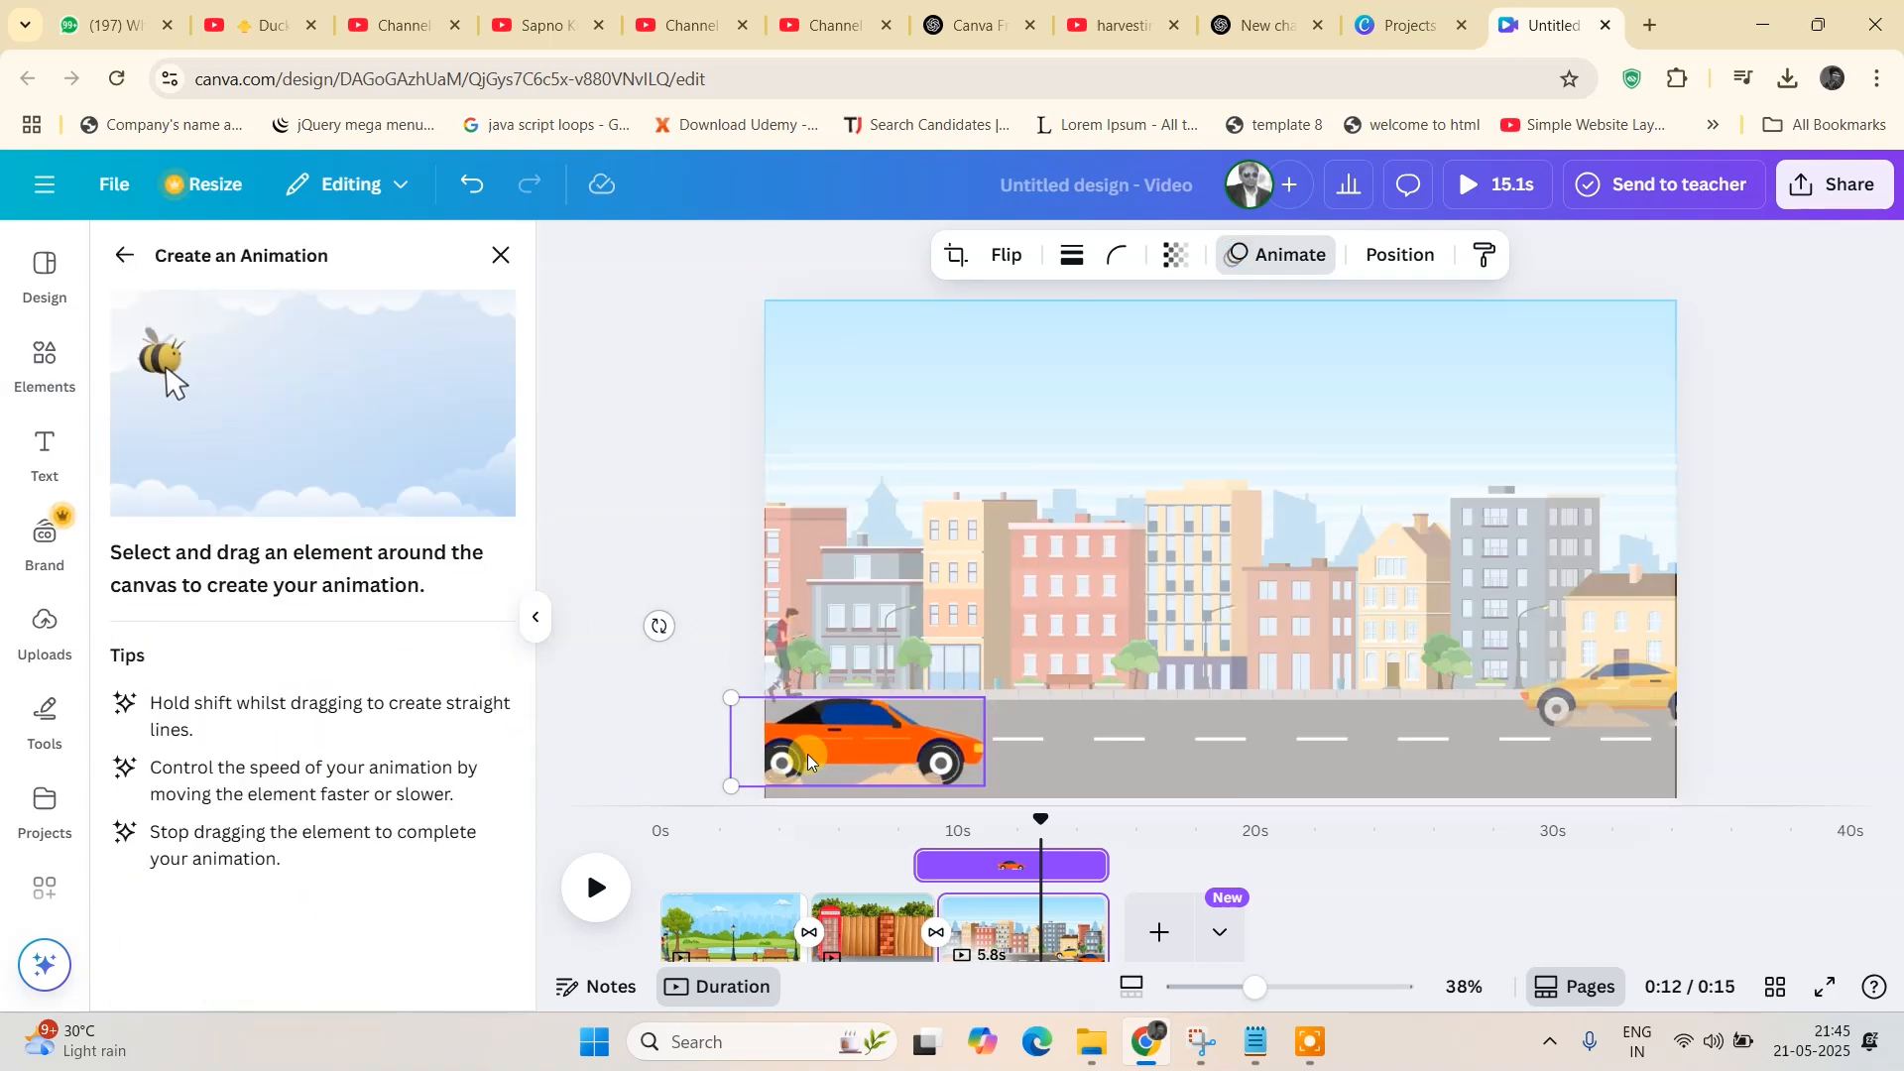
left_click_drag(841, 736, 1704, 745)
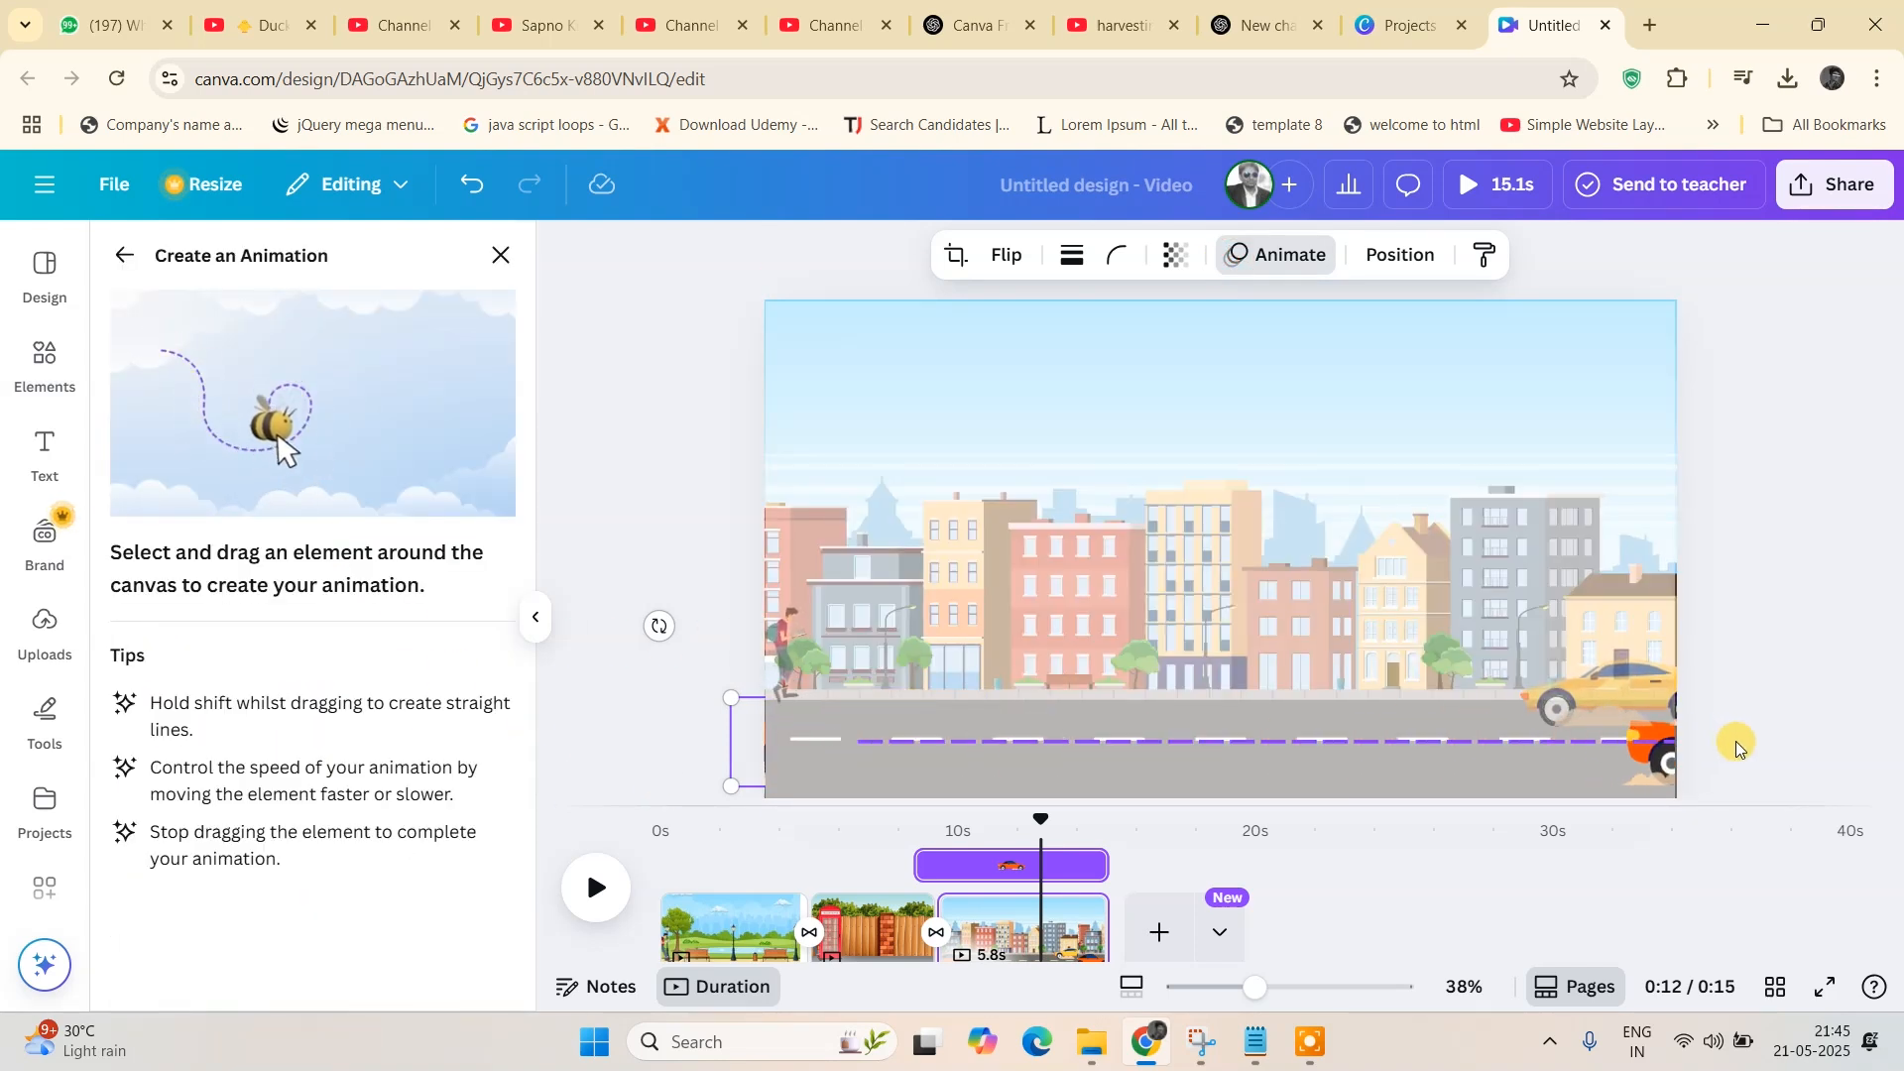
left_click_drag(401, 496, 122, 496)
left_click(255, 357)
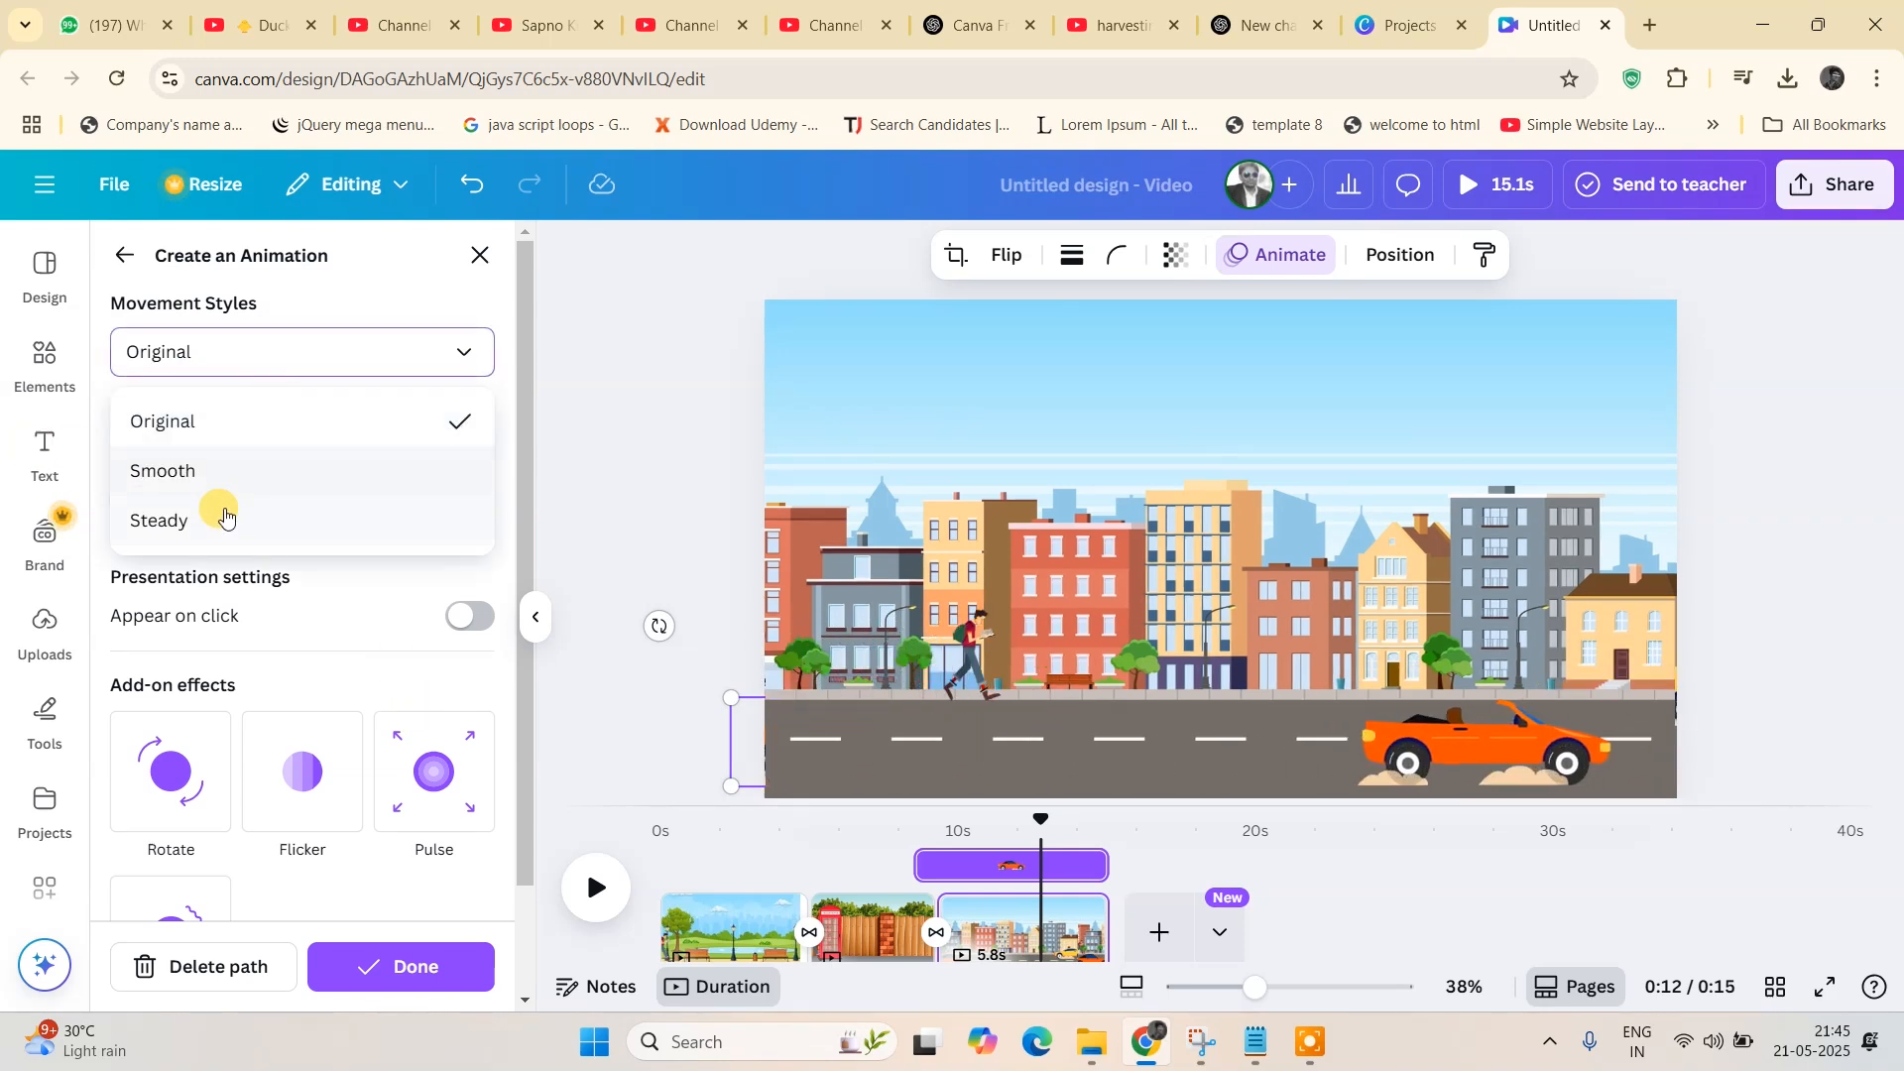
left_click(212, 514)
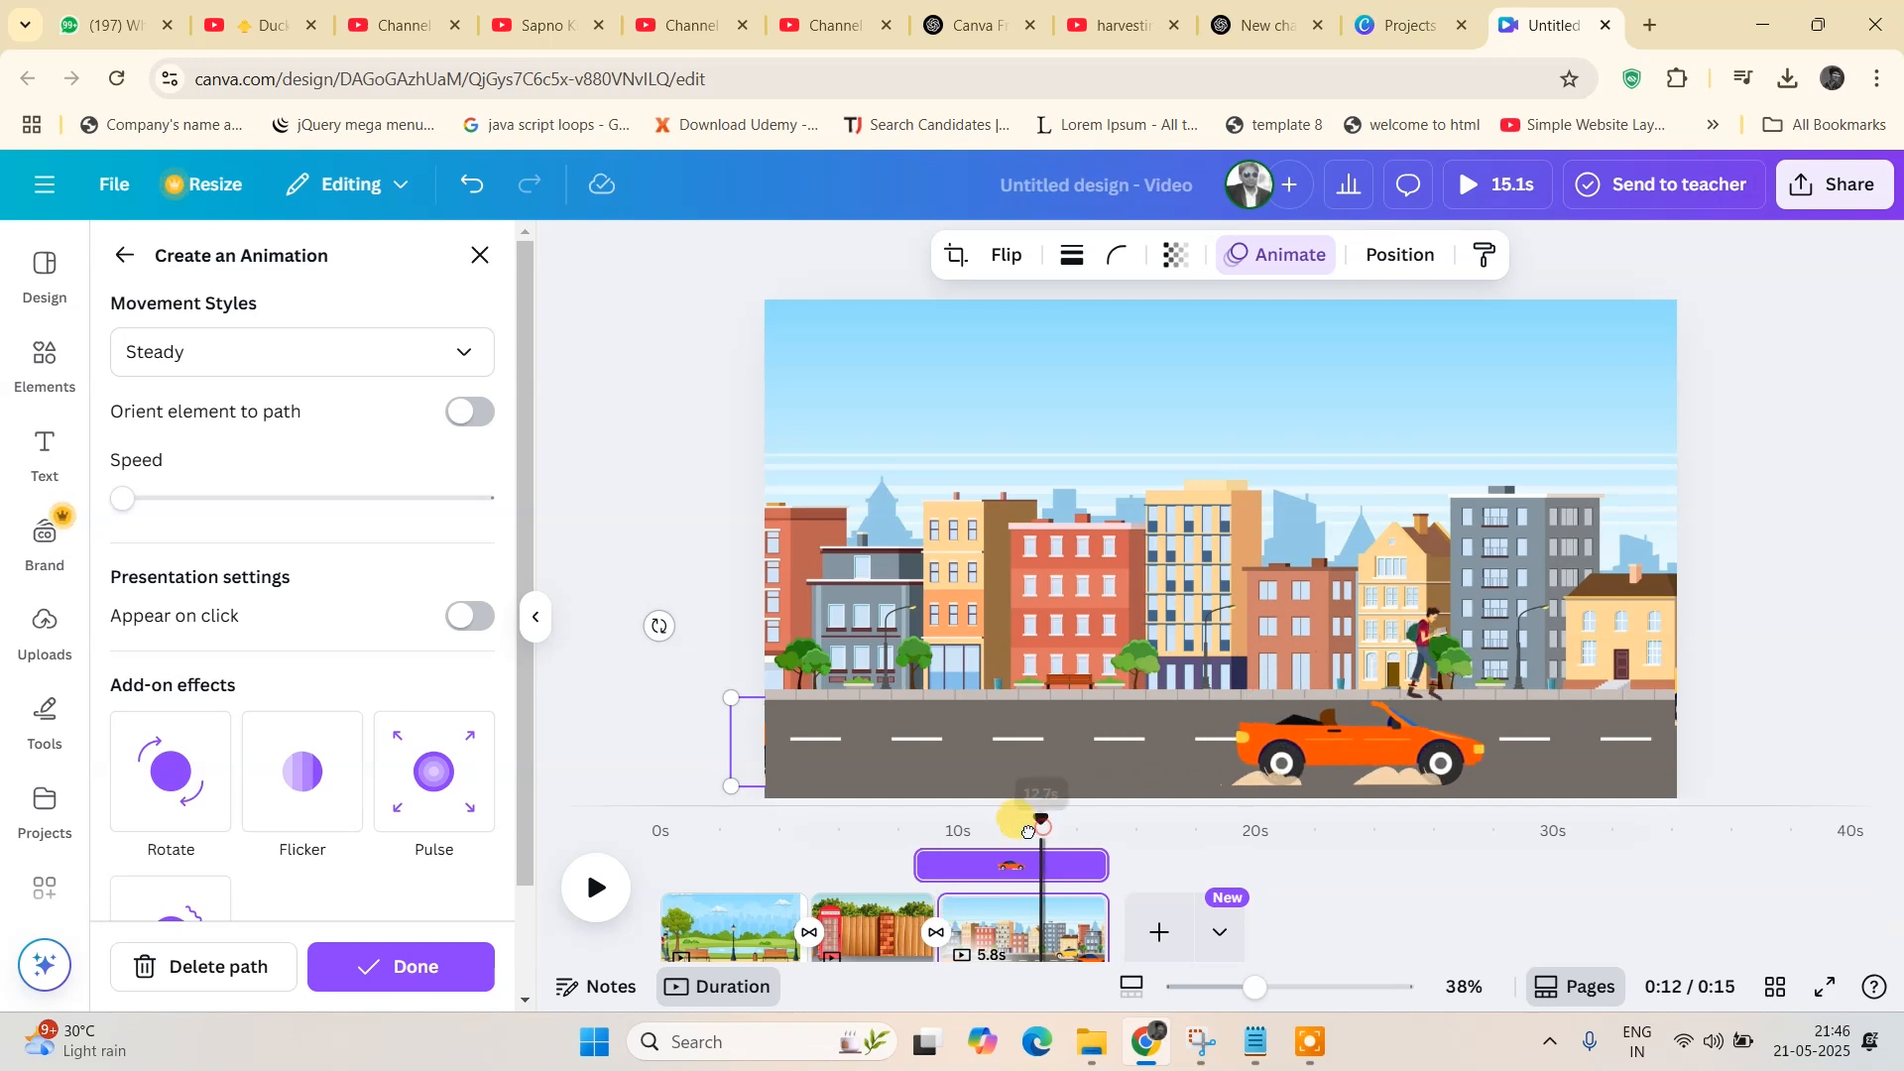
mouse_move(1031, 819)
left_mouse_down()
mouse_move(922, 838)
mouse_move(1097, 843)
mouse_move(926, 841)
mouse_move(1000, 838)
left_mouse_up()
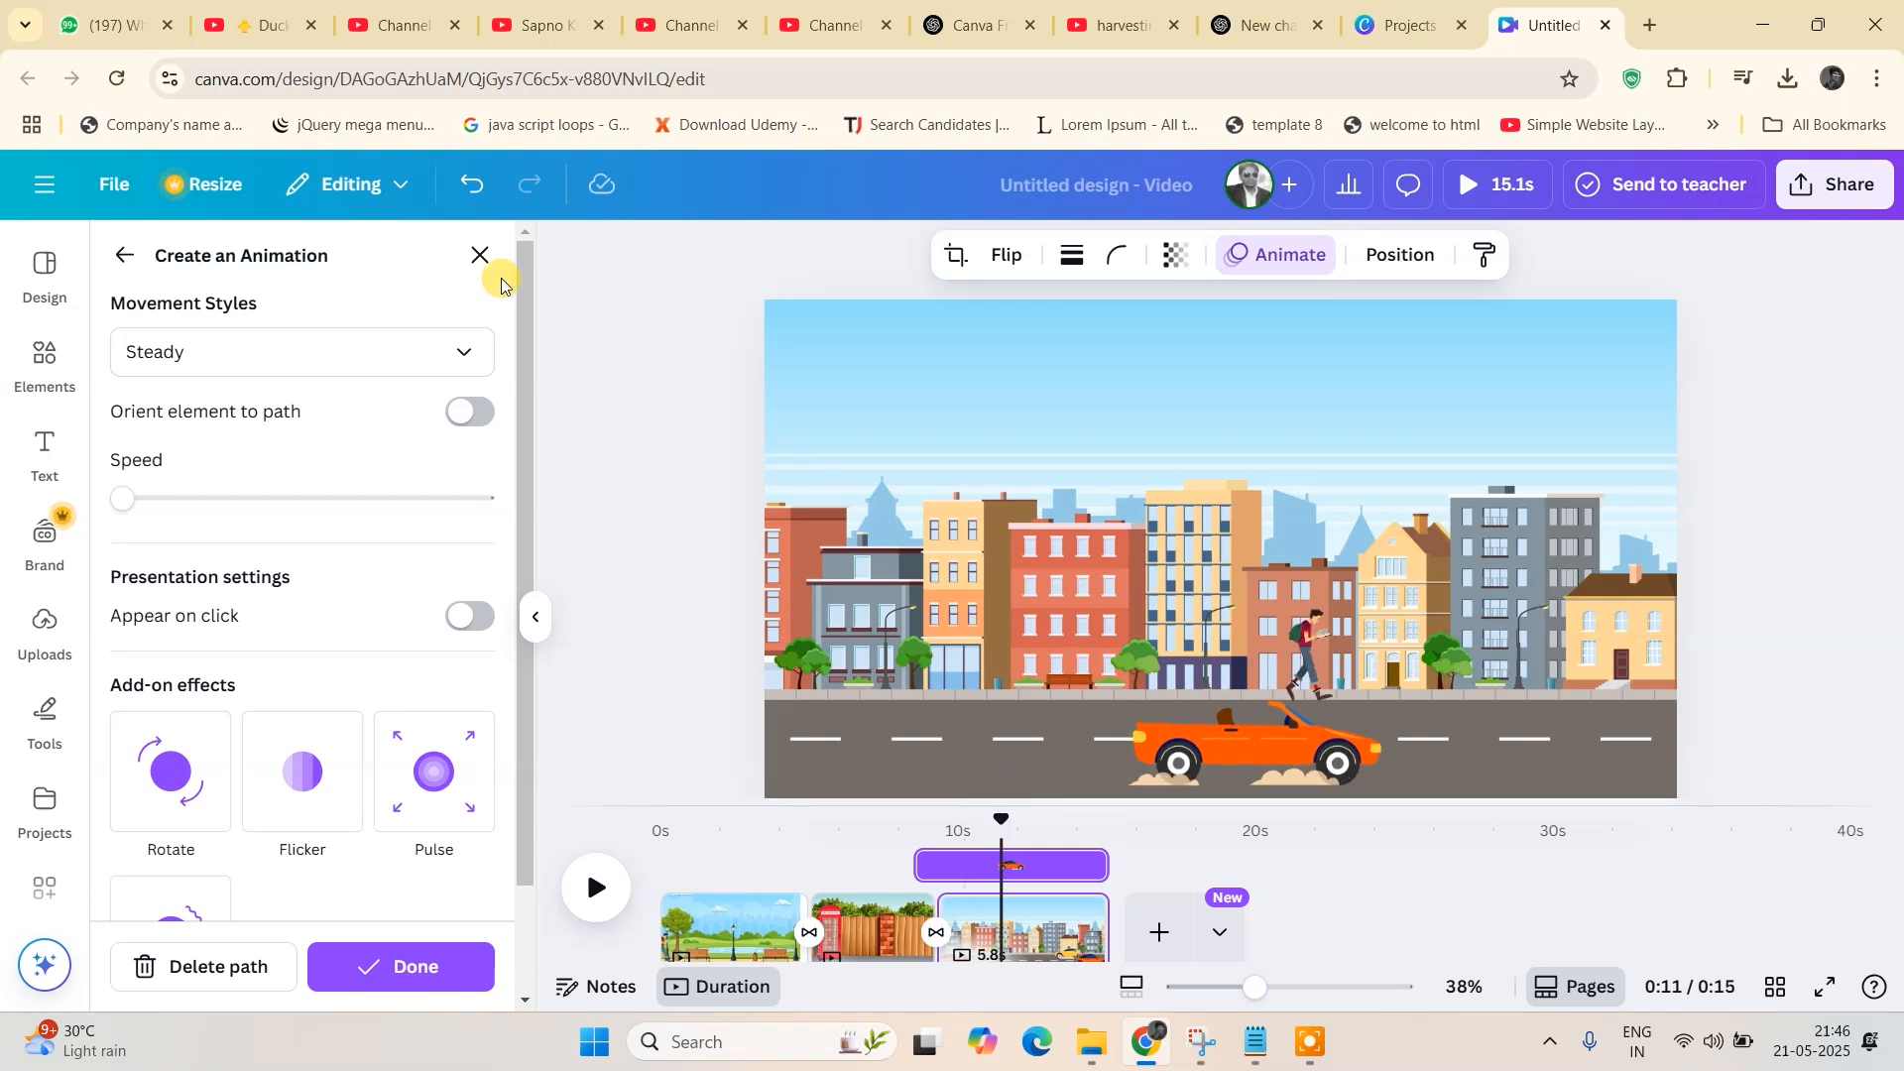
left_click(462, 954)
- Set the yellow car's animation to the Steady movement style at the slowest speed
left_click(1555, 698)
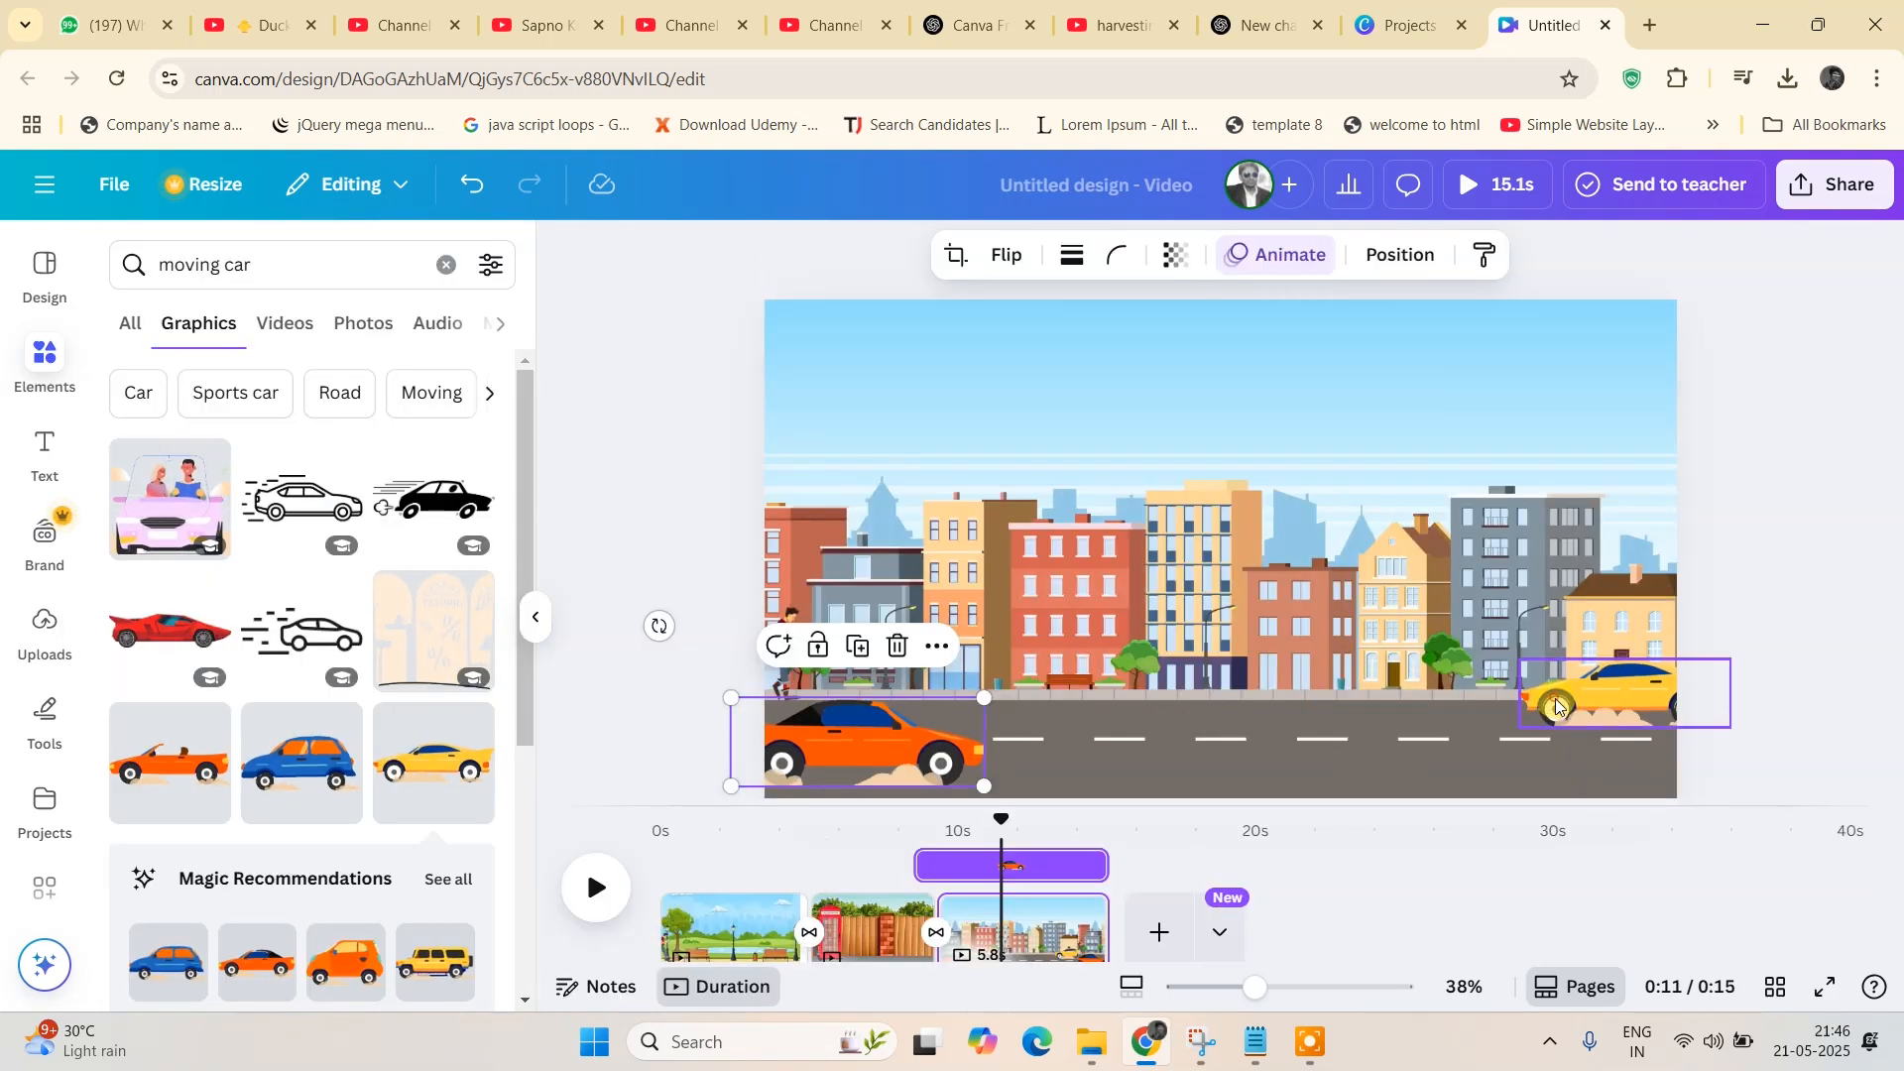
left_click(1283, 255)
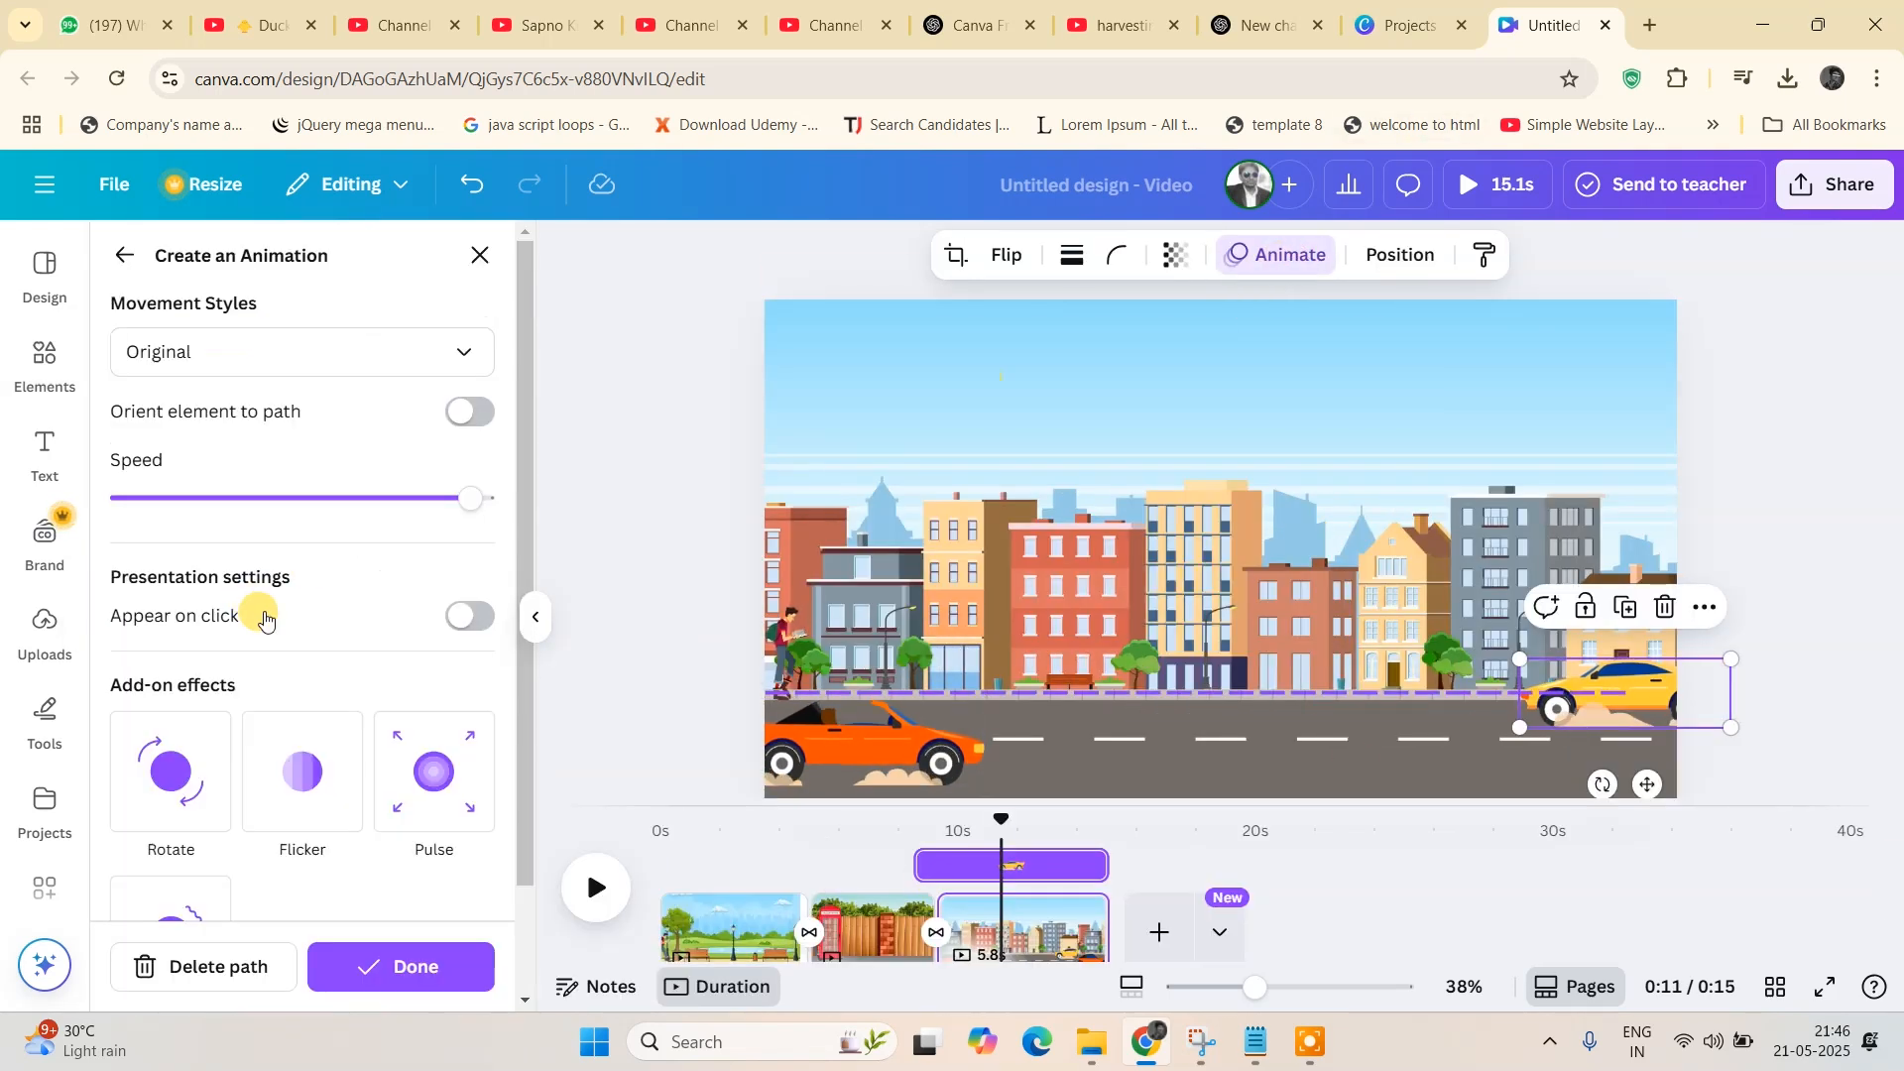
left_click_drag(459, 497, 119, 498)
left_click(198, 375)
left_click(204, 517)
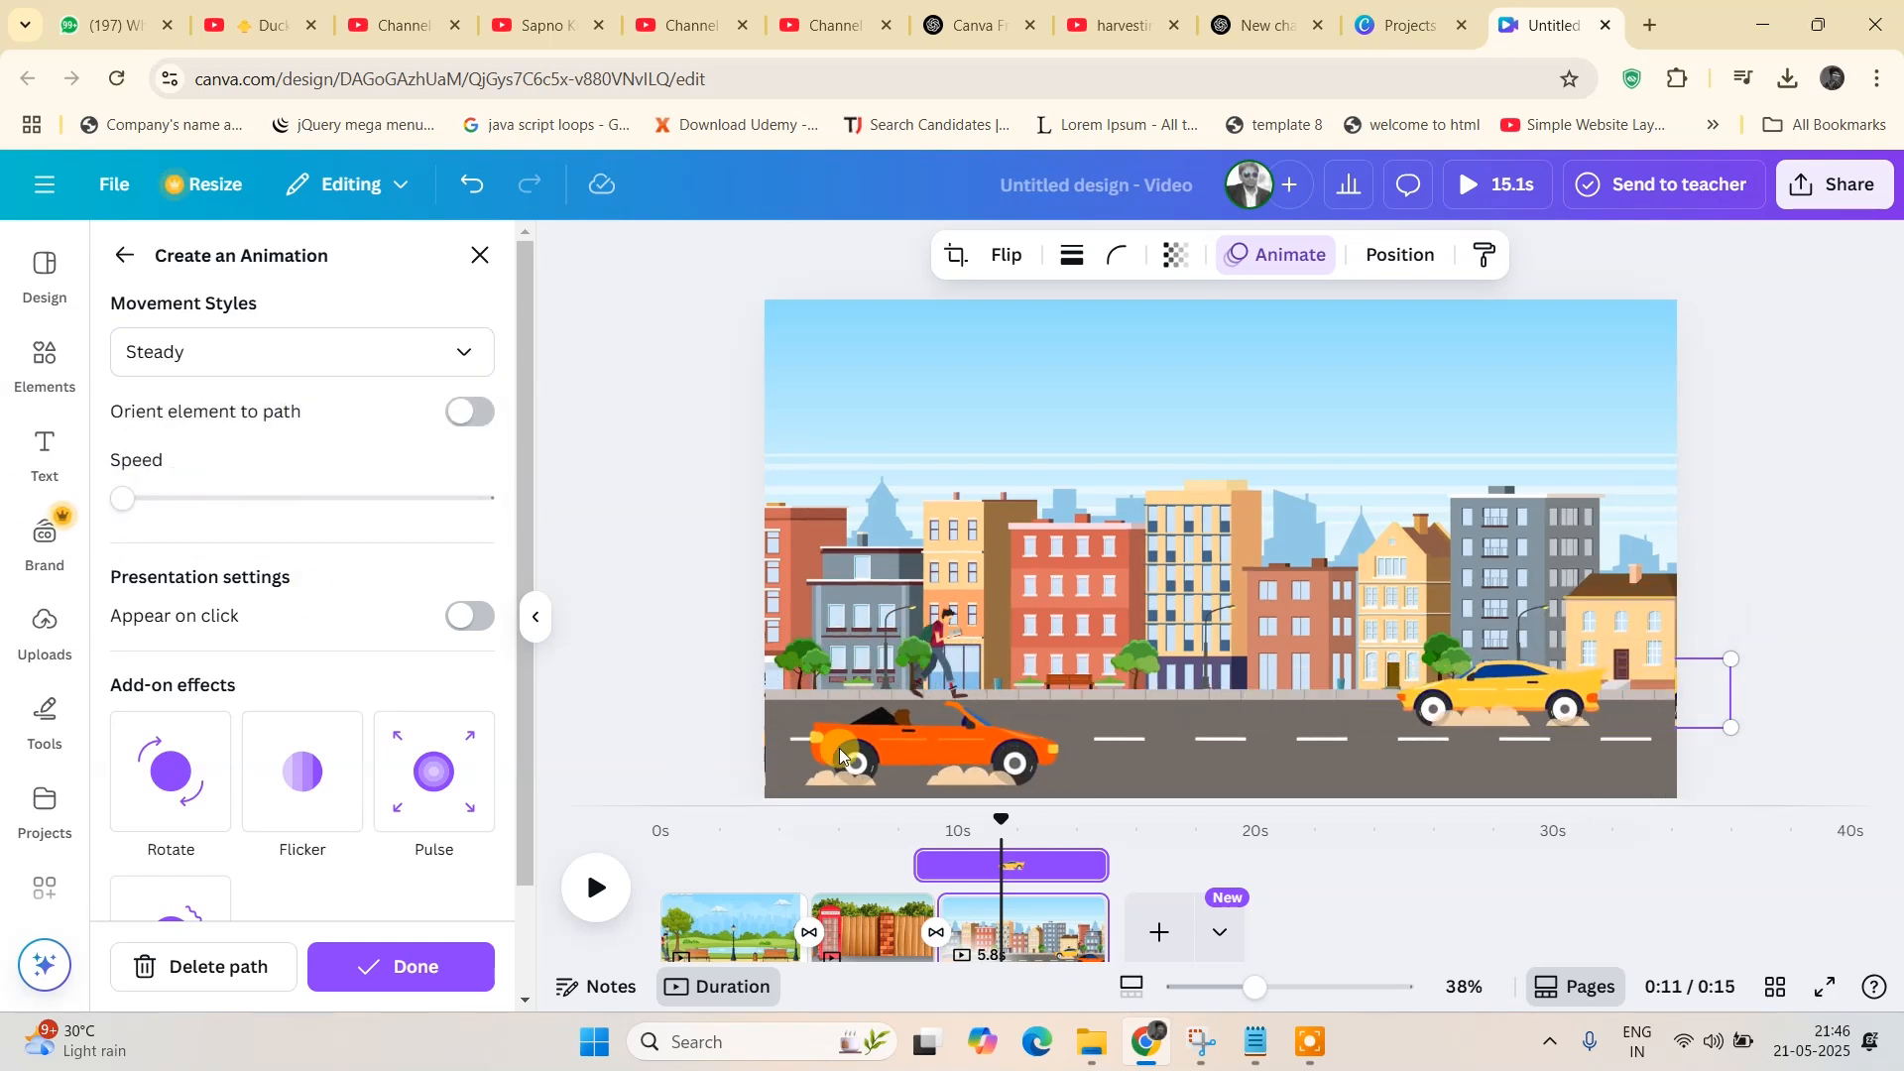
left_click(385, 968)
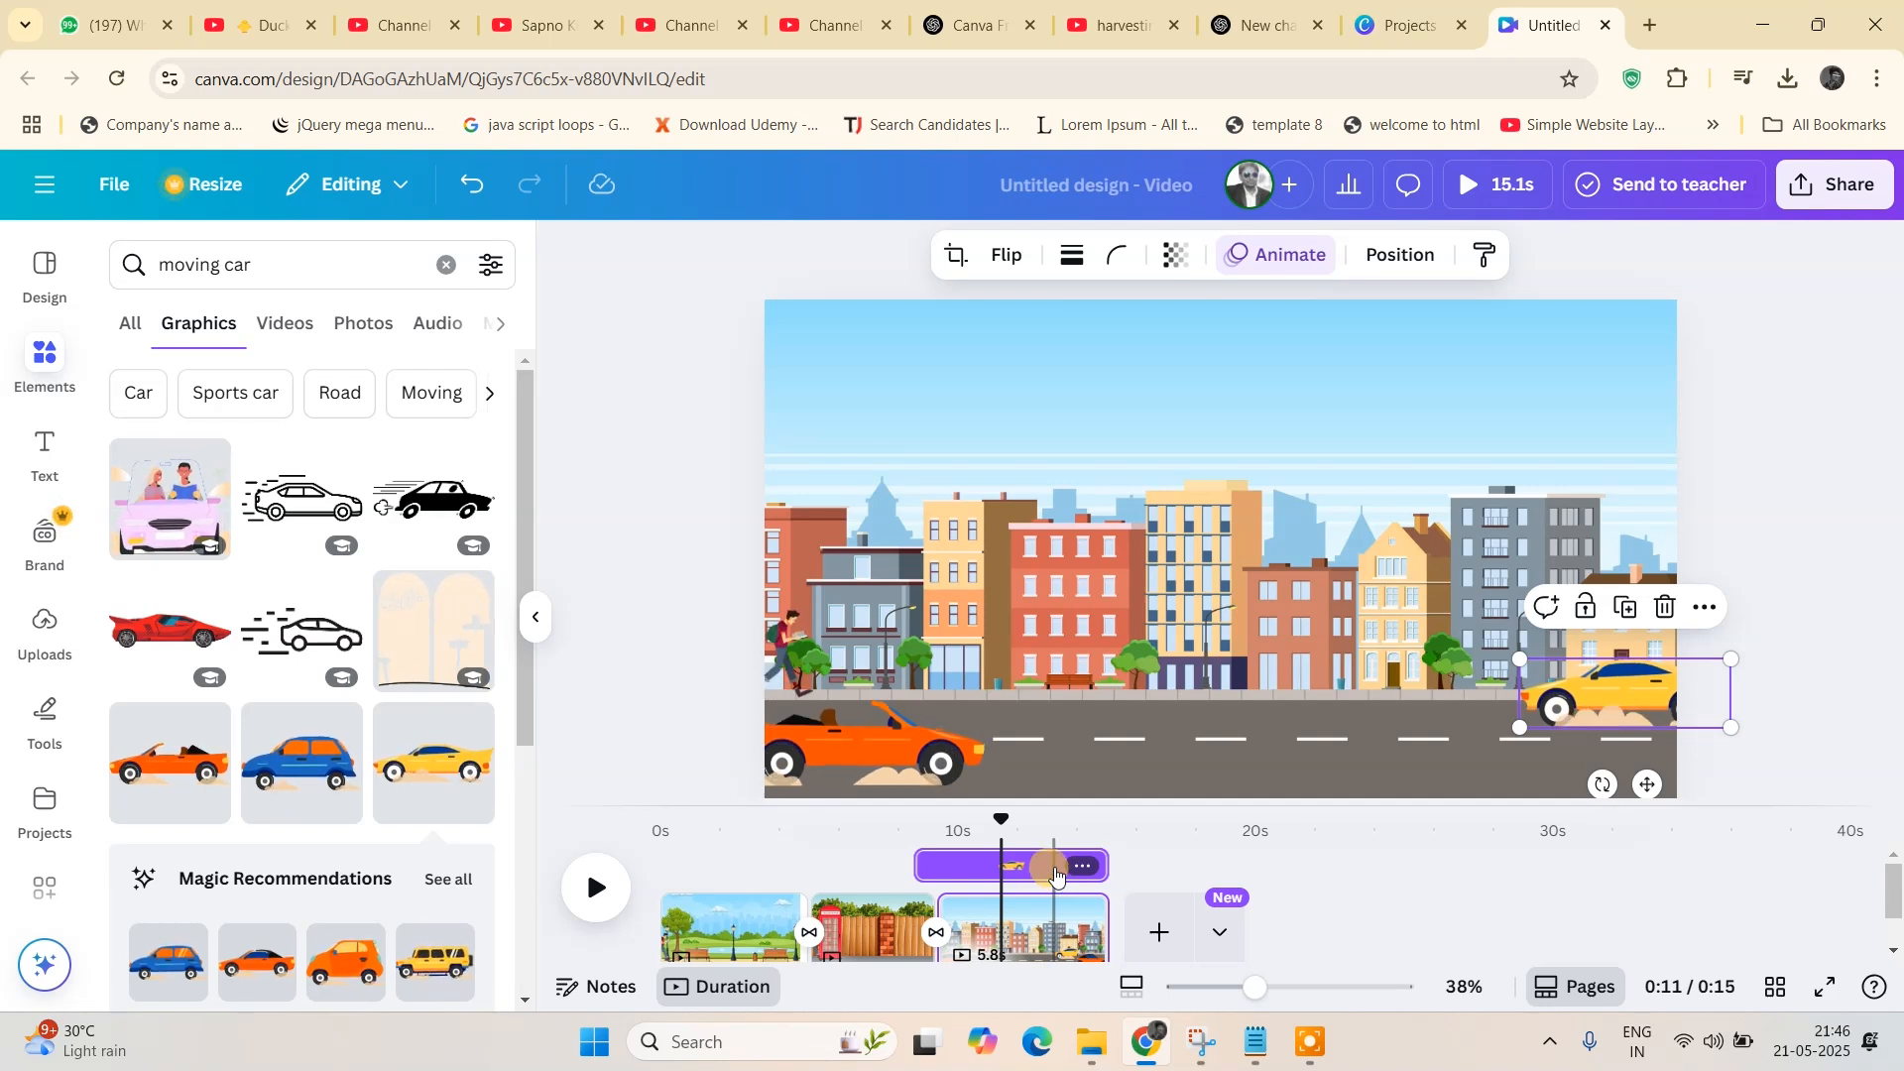
- Play the whole video full screen from the park page to check the walking man, the transitions and both moving cars
left_click_drag(1002, 829, 650, 798)
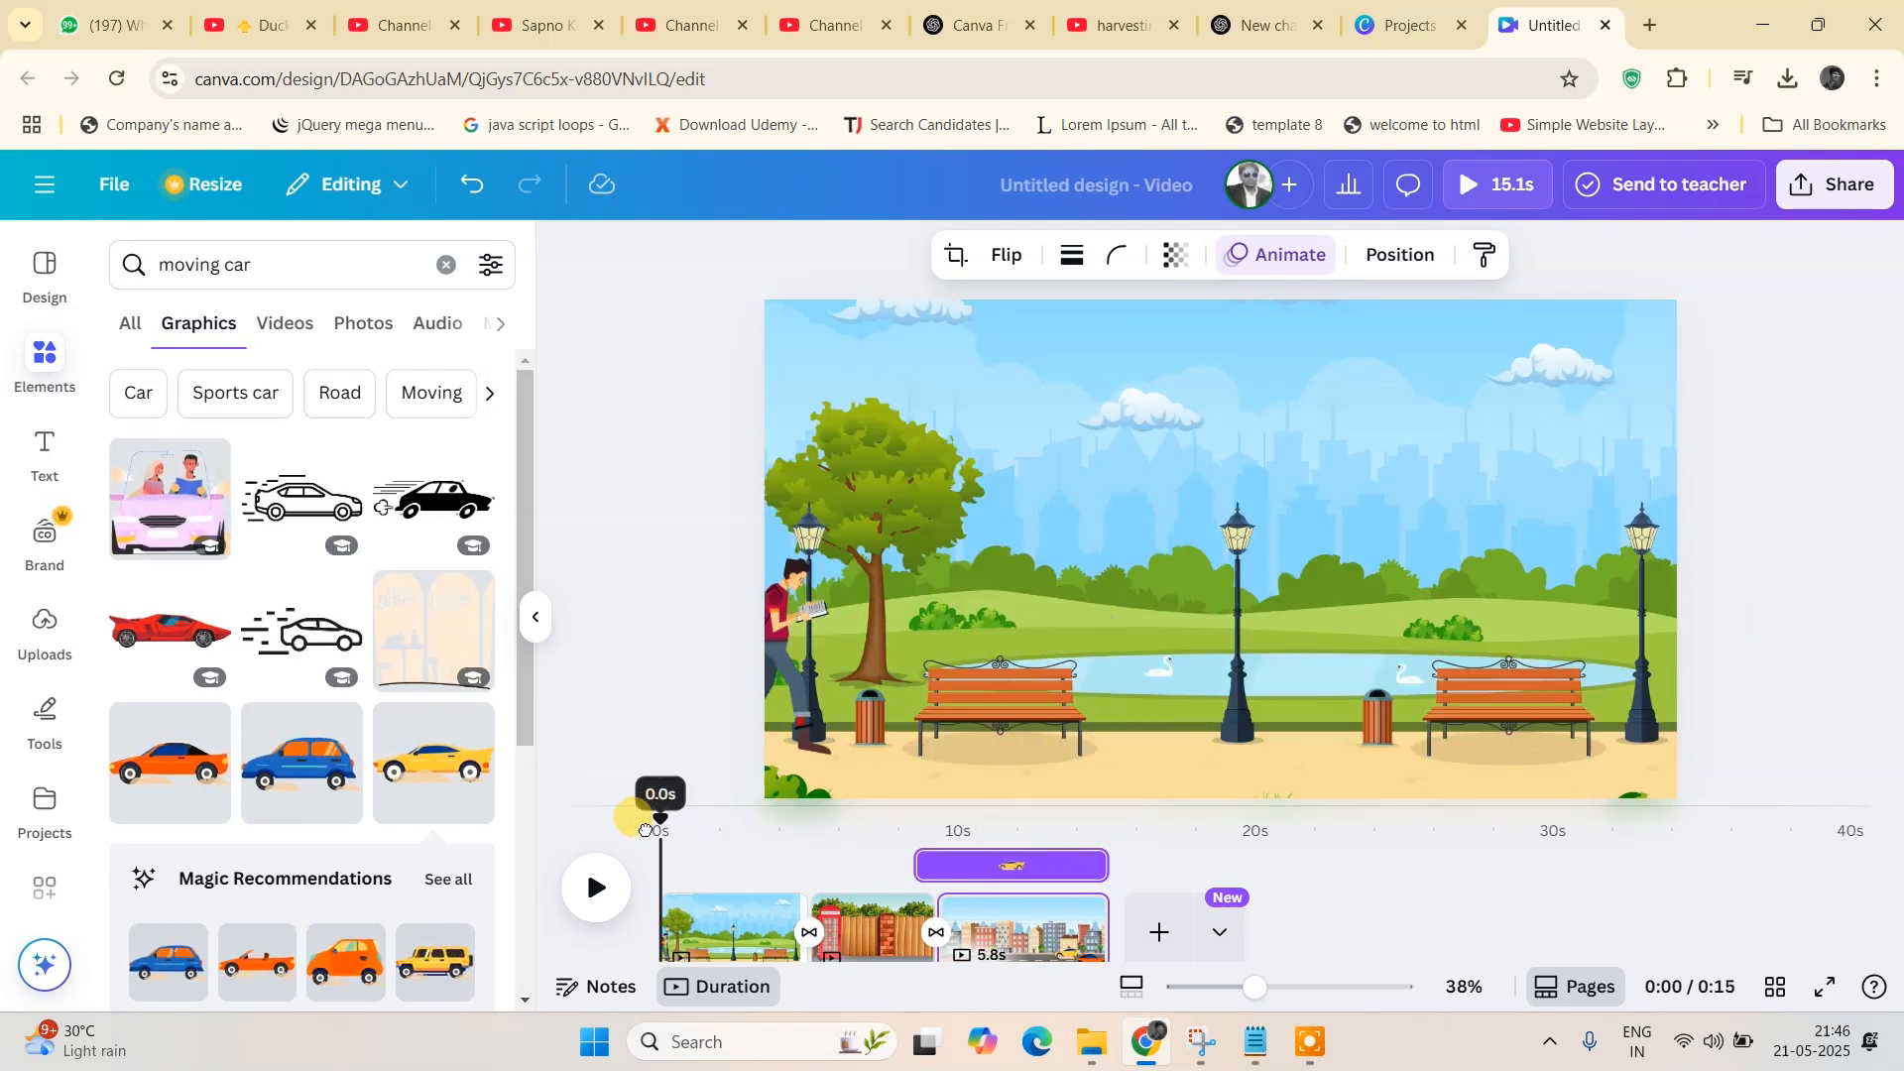
left_click(707, 857)
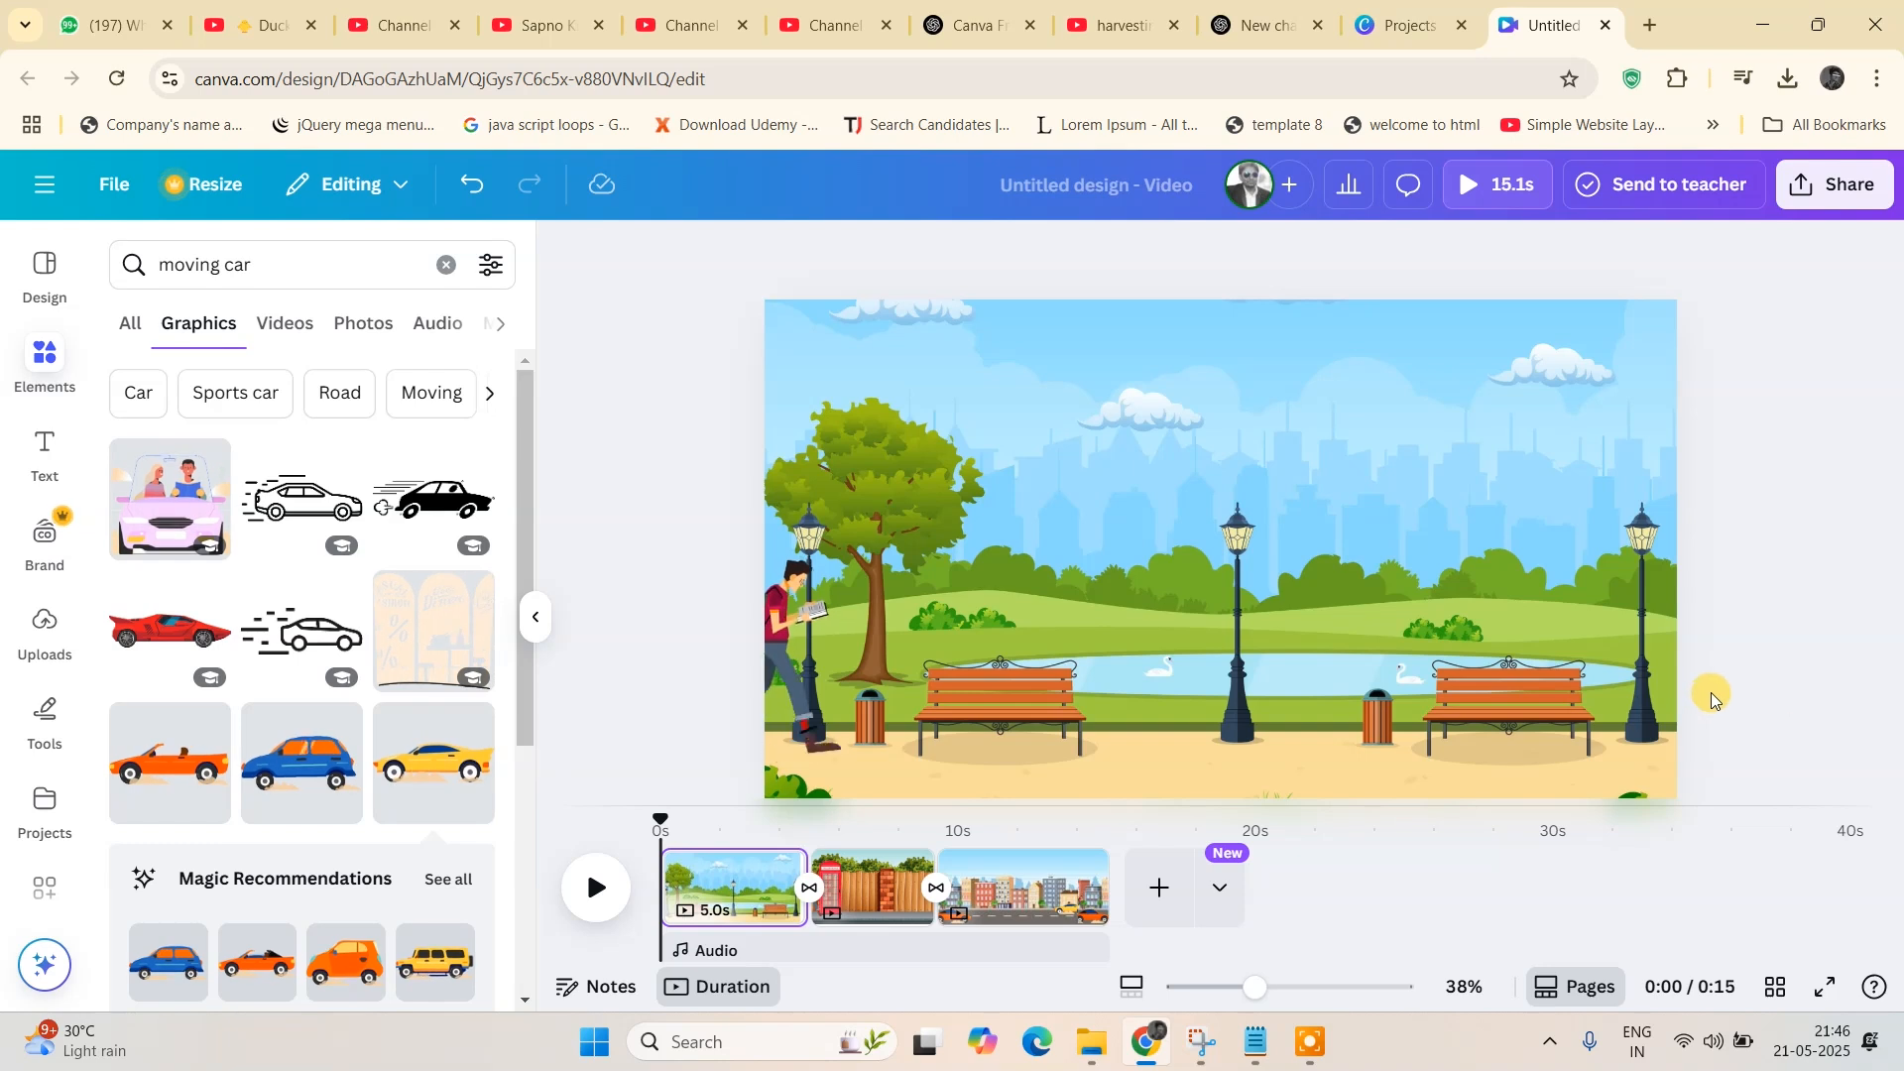
left_click(1825, 986)
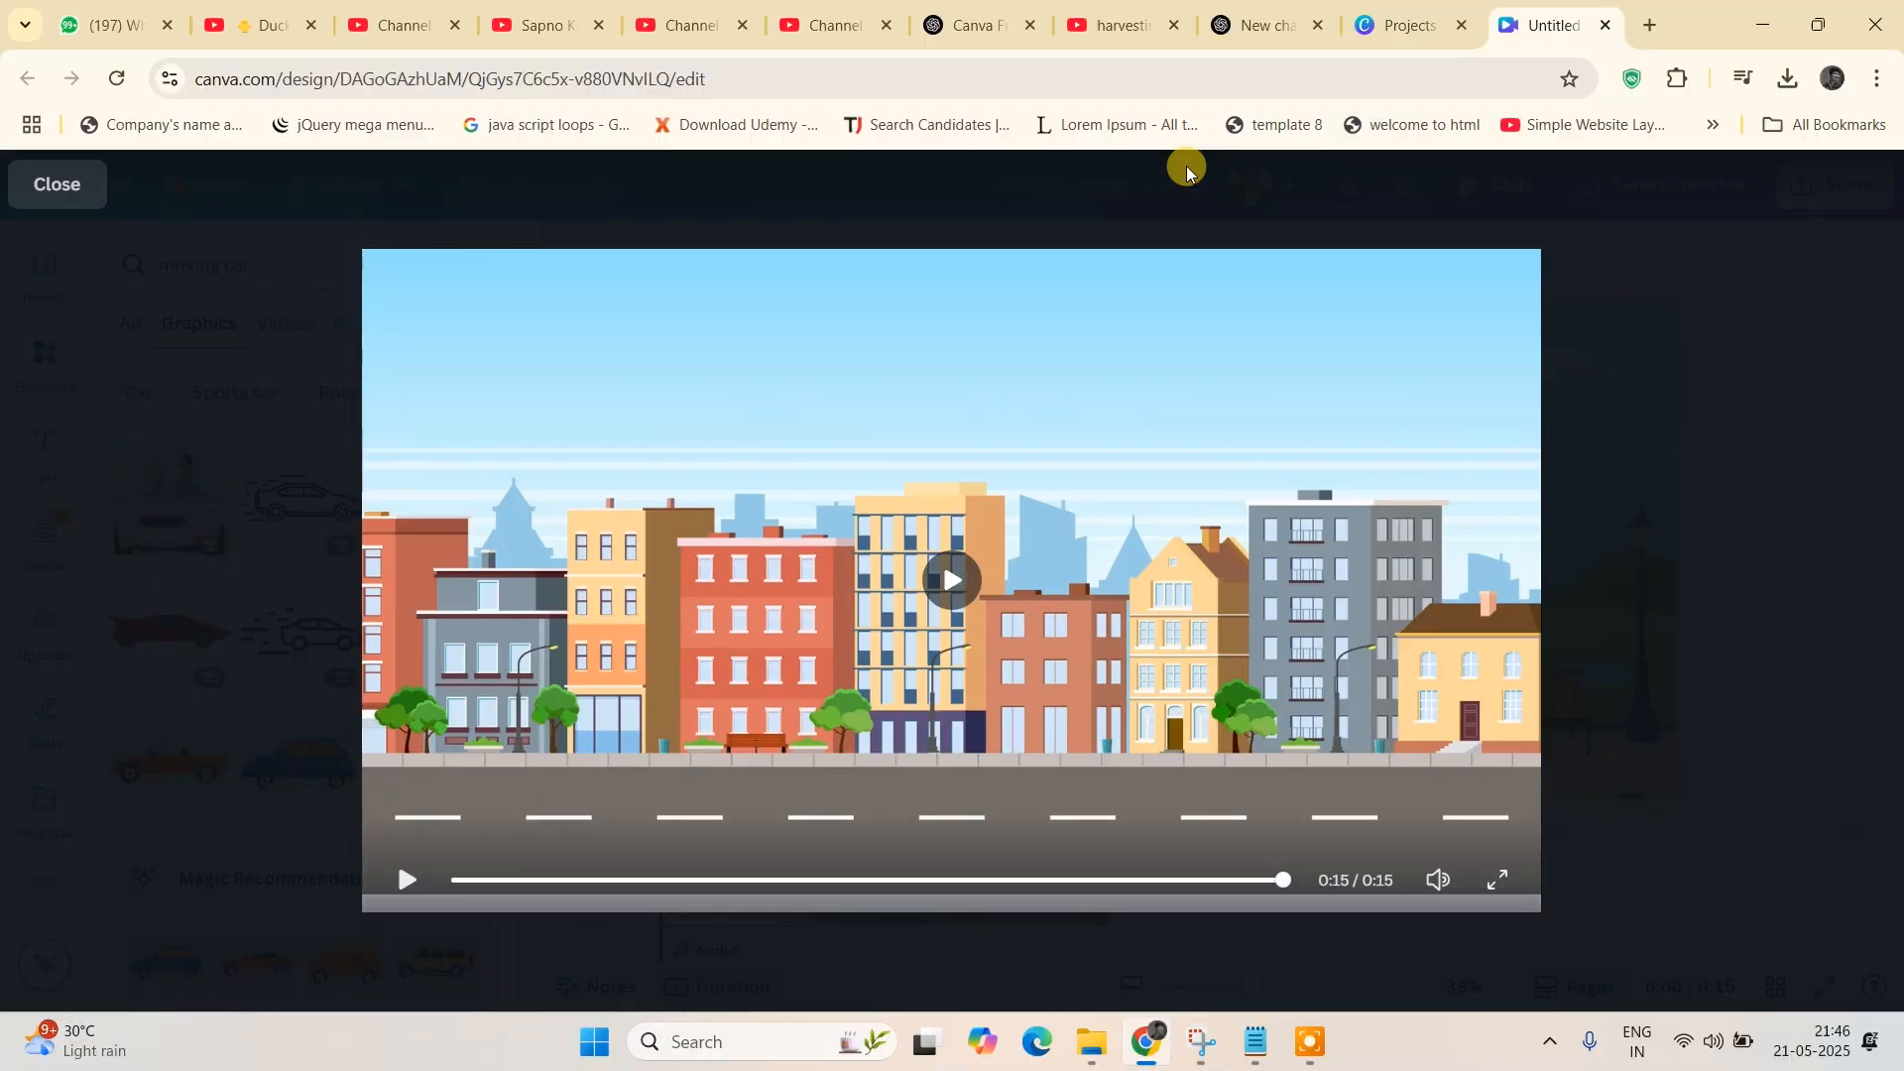
left_click(37, 180)
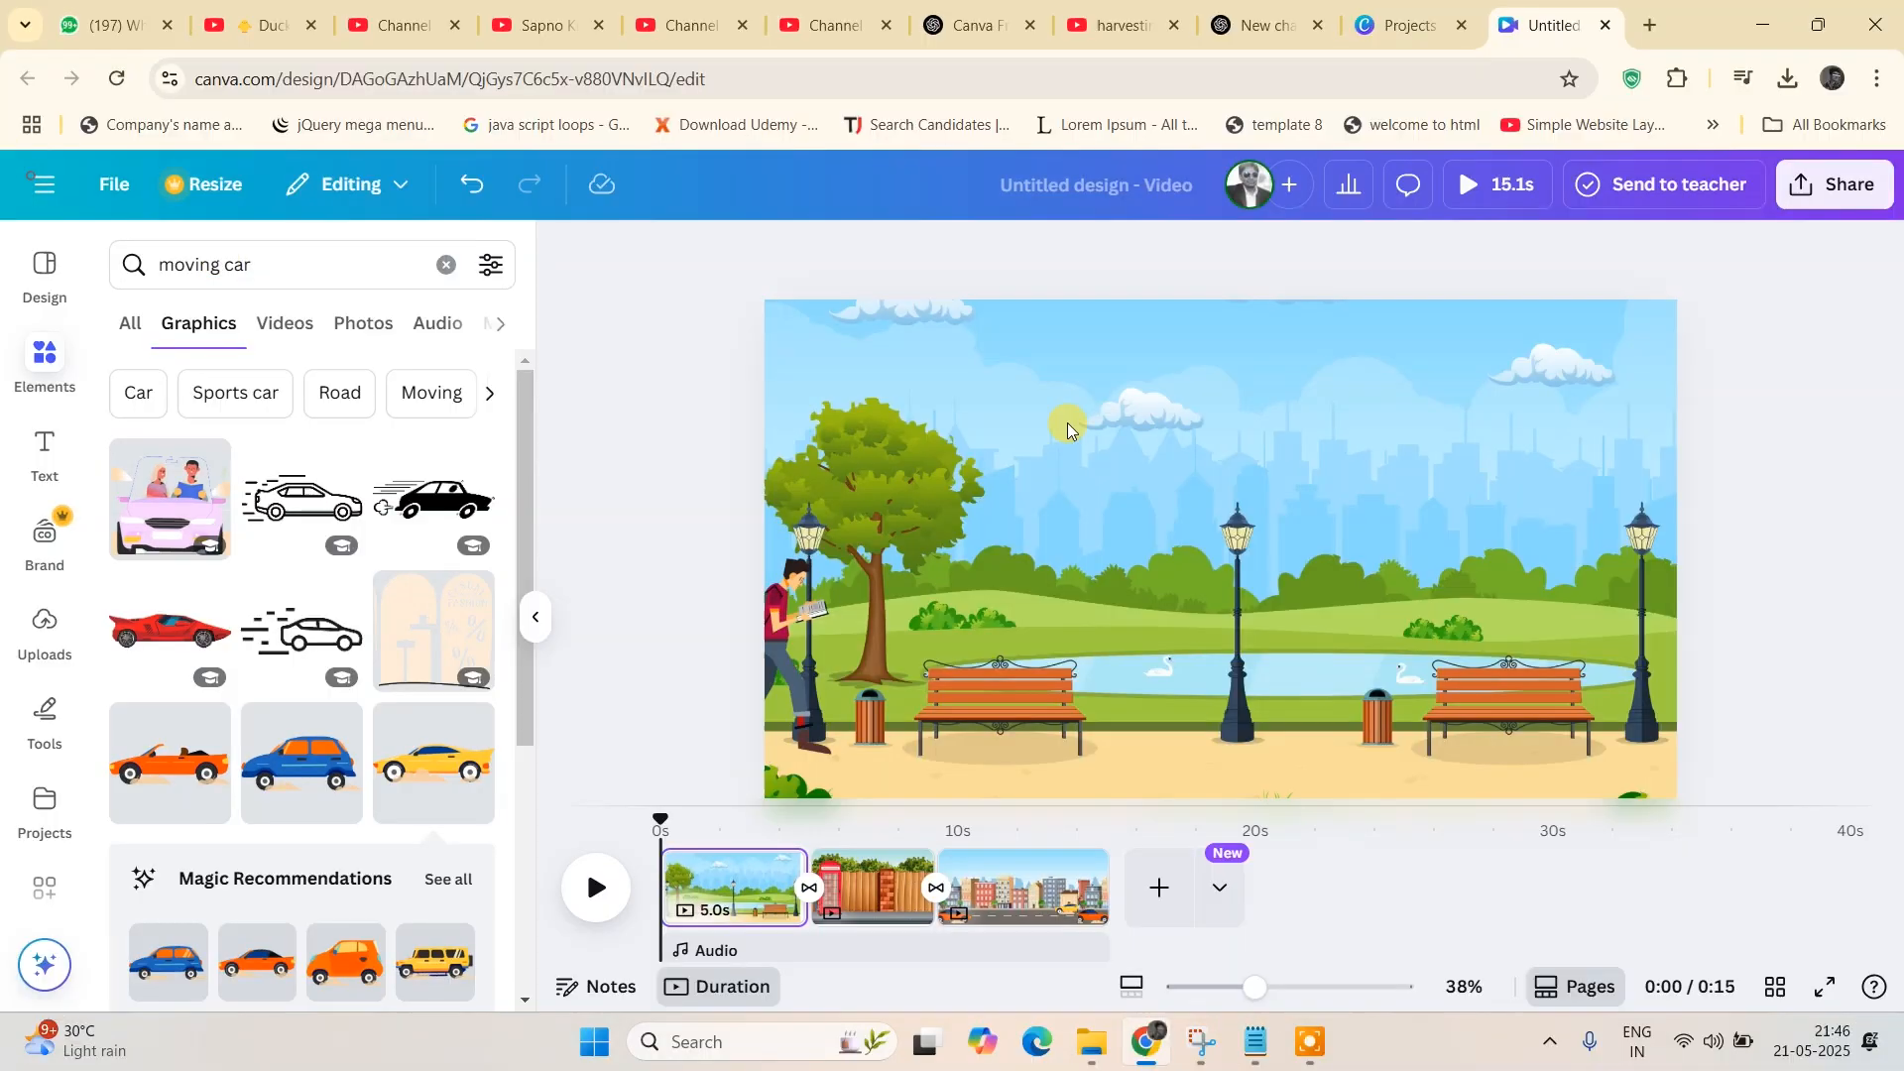